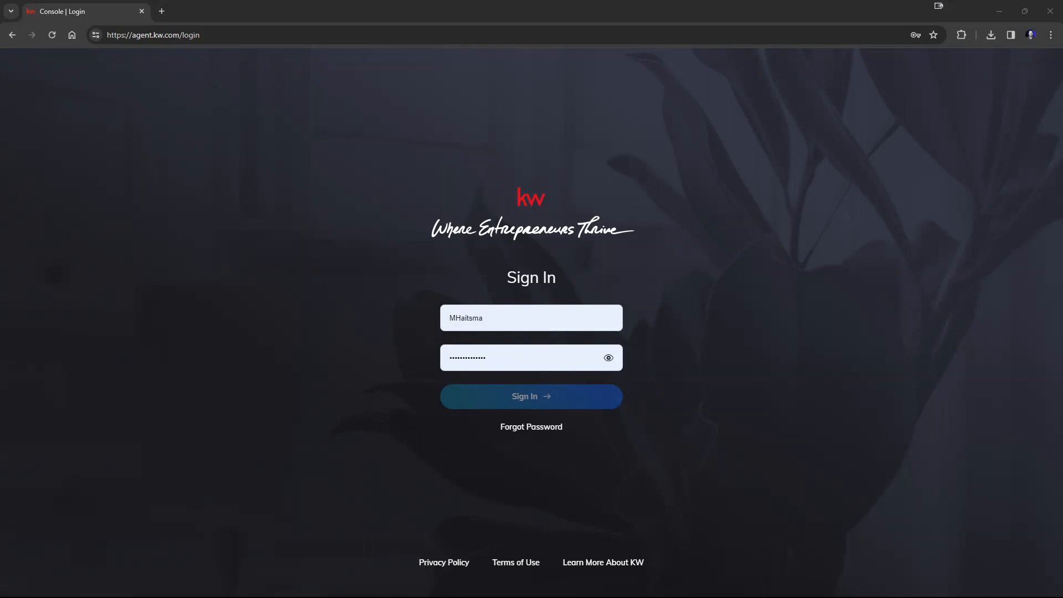
# Step: Sign in to the agent console with the saved username and password
pyautogui.click(520, 317)
pyautogui.click(536, 392)
pyautogui.click(584, 398)
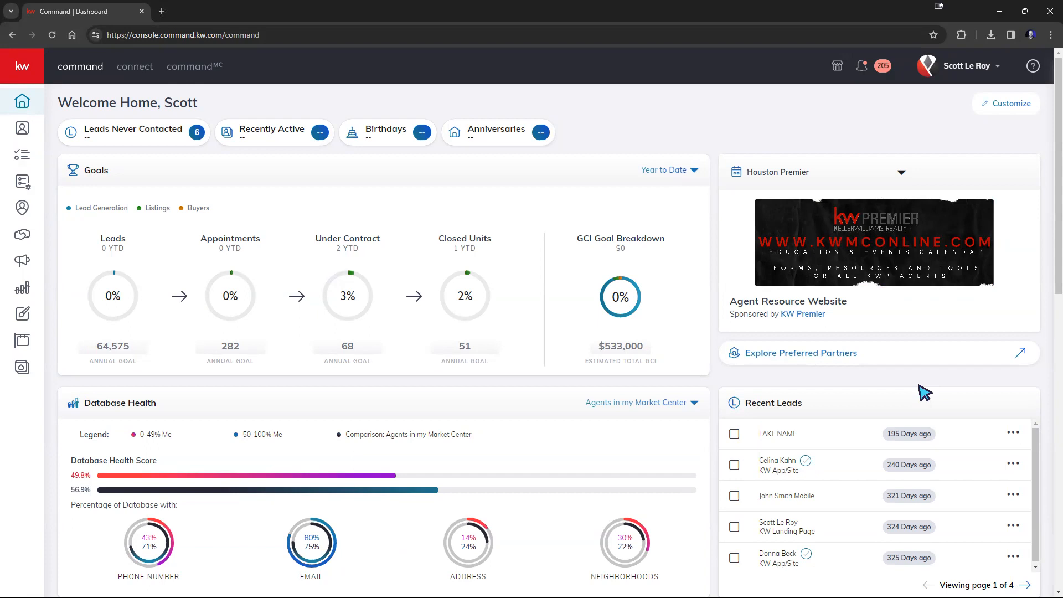
# Step: Open the account settings and review the list of connected and available application integrations
pyautogui.click(964, 69)
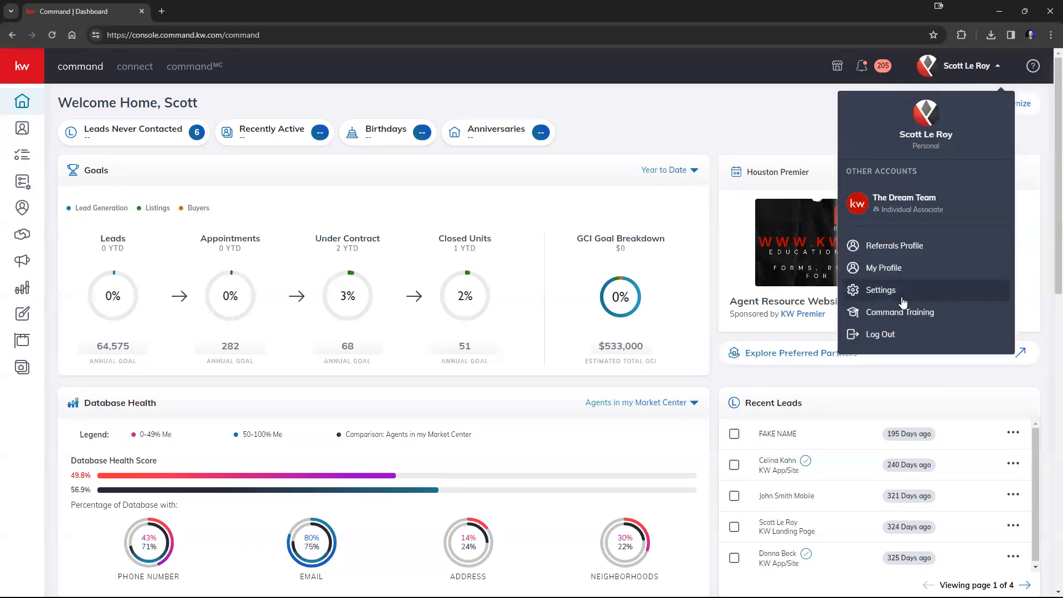
pyautogui.click(870, 298)
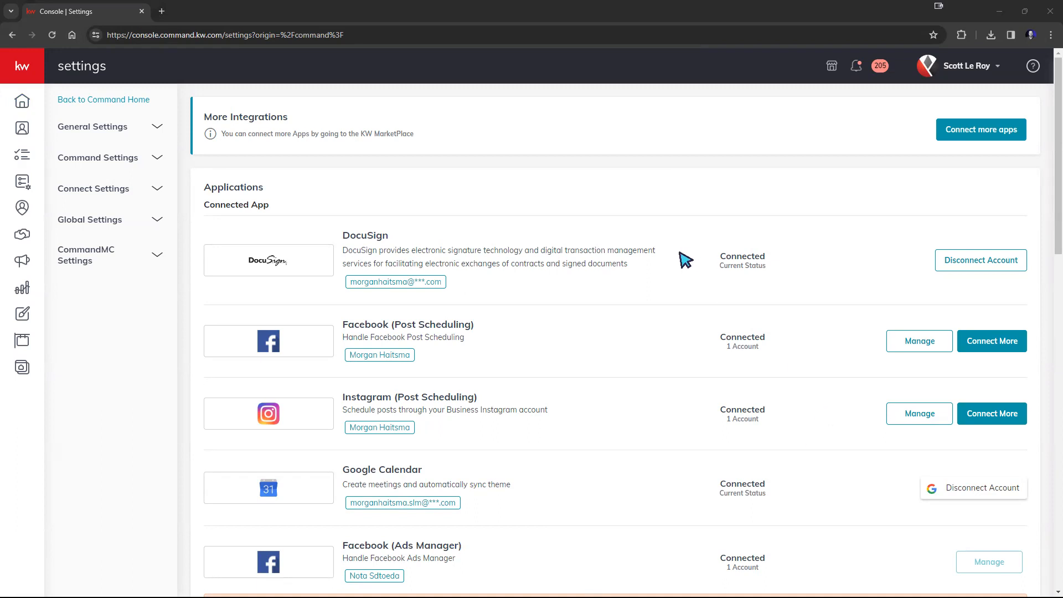
pyautogui.scroll(-1, 684, 268)
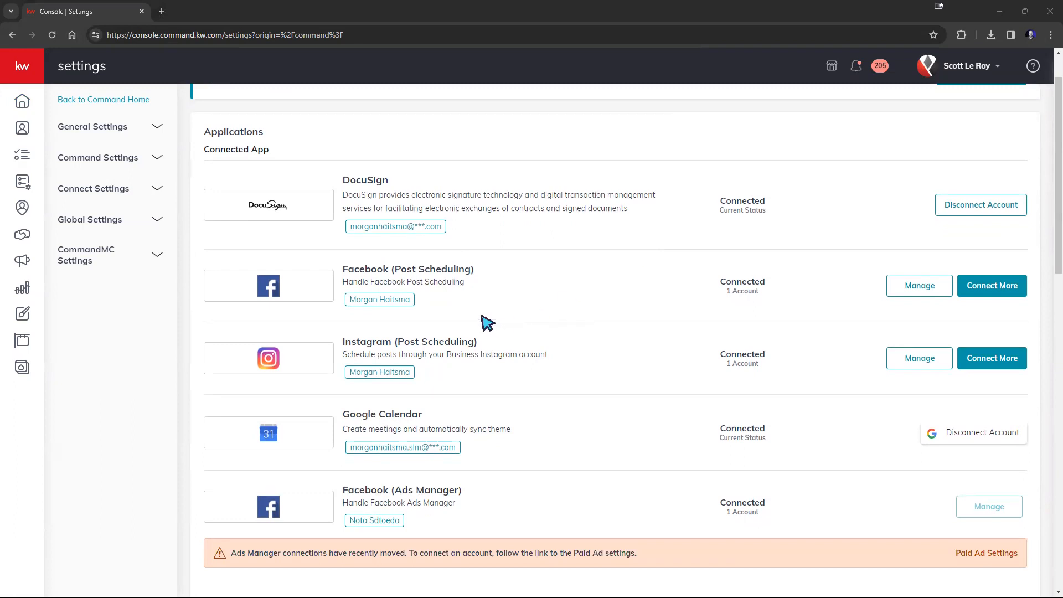
pyautogui.scroll(-7, 487, 323)
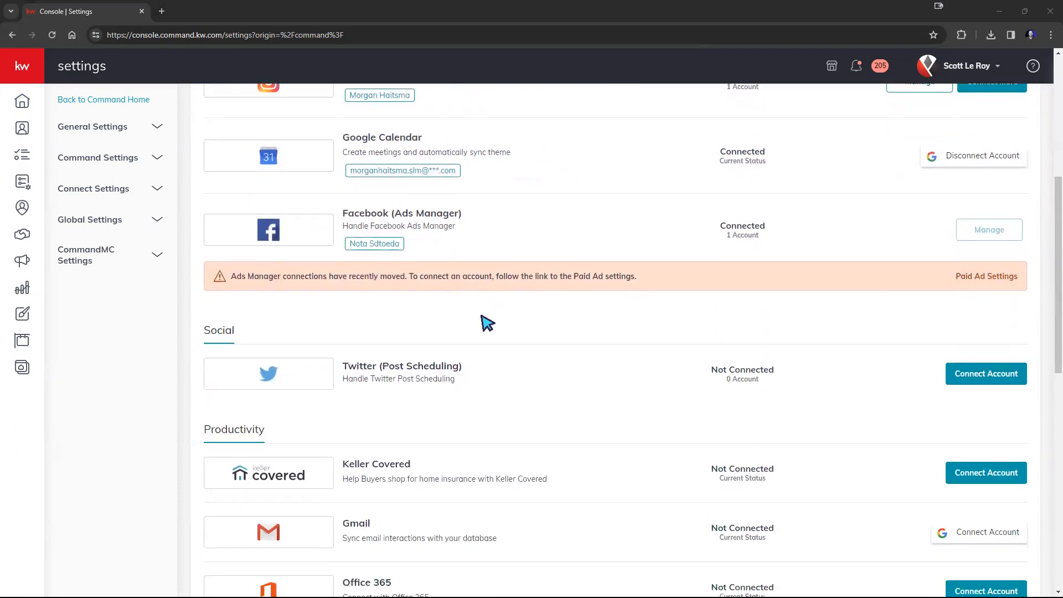
pyautogui.scroll(-2, 475, 331)
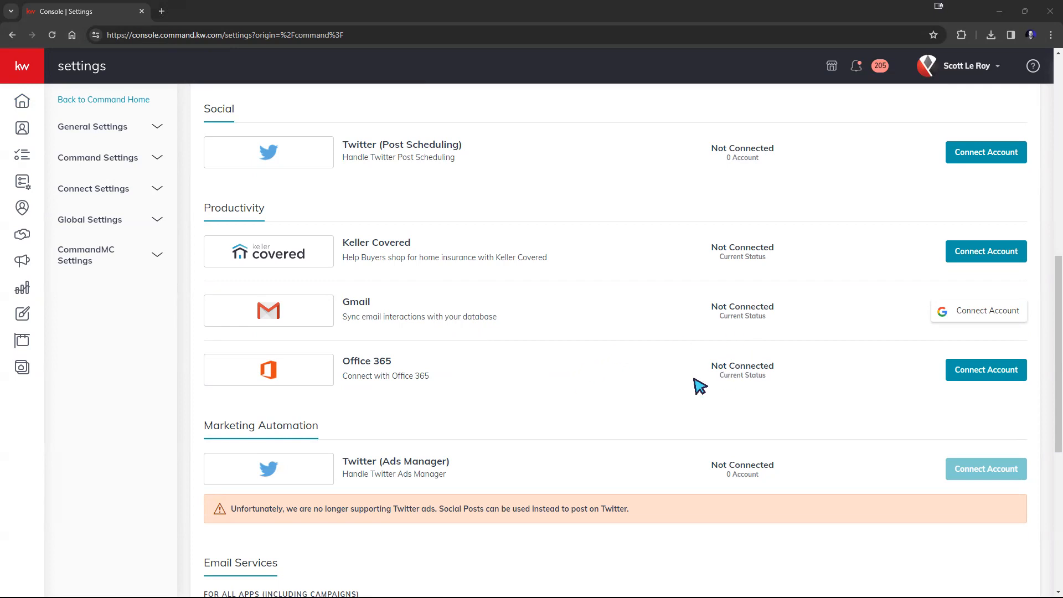
pyautogui.scroll(7, 700, 386)
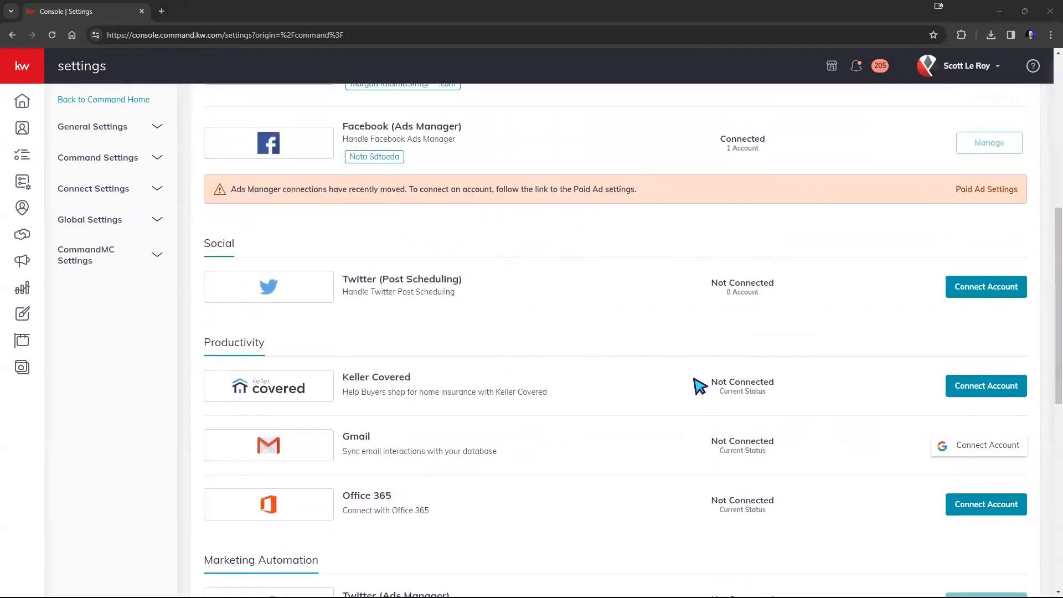
pyautogui.scroll(4, 699, 386)
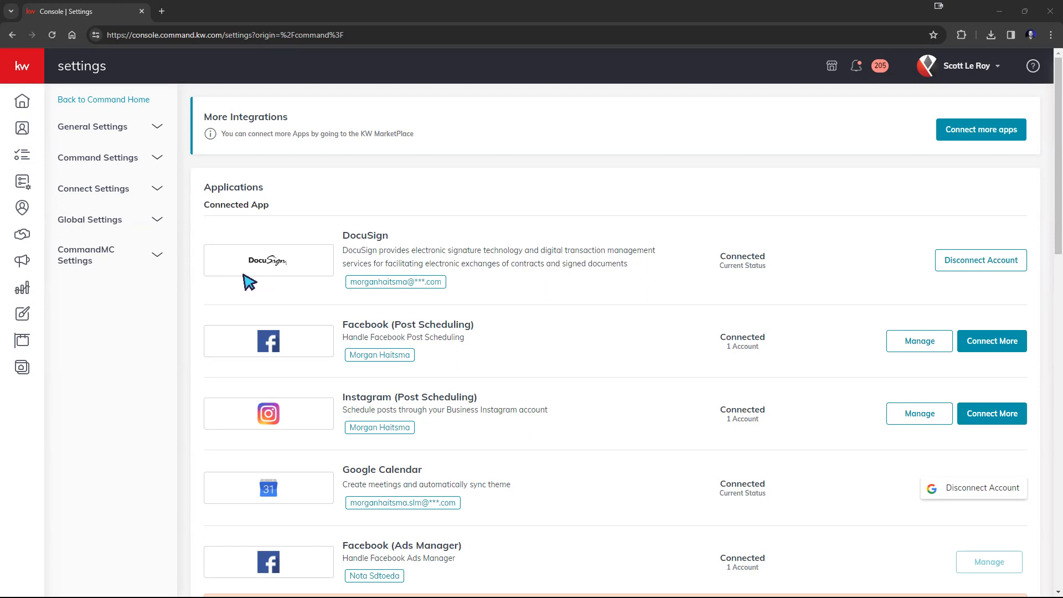
# Step: Disconnect the DocuSign integration and confirm the disconnection
pyautogui.click(998, 267)
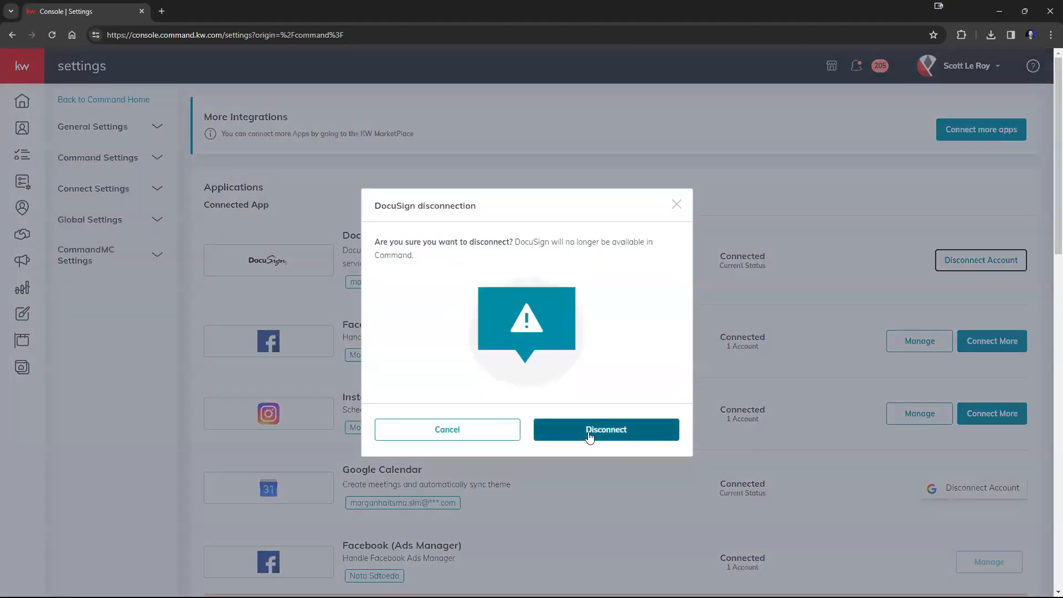
pyautogui.click(589, 436)
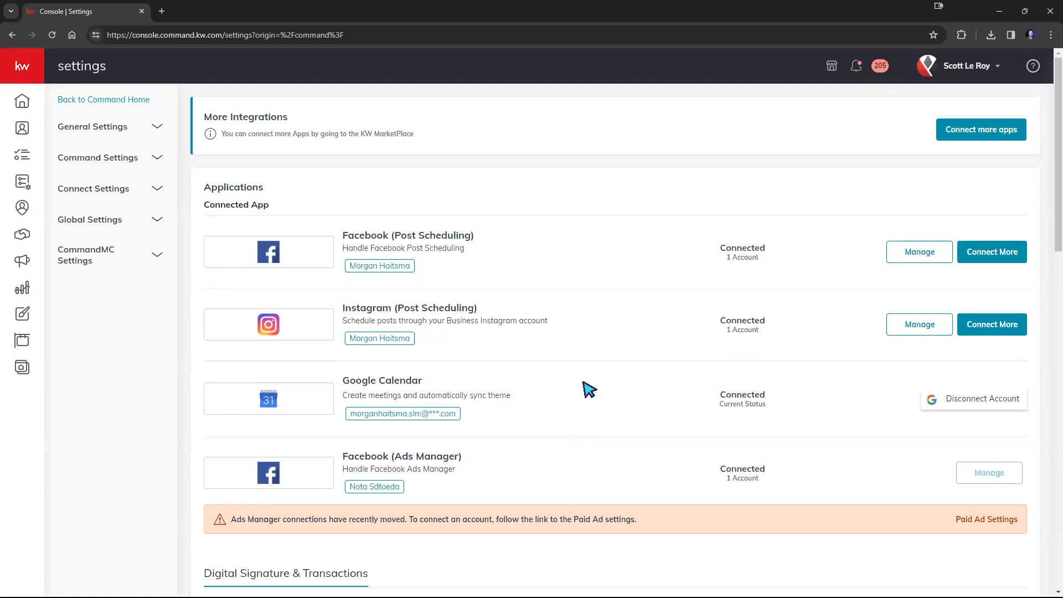
pyautogui.scroll(-2, 586, 388)
pyautogui.scroll(-2, 589, 390)
pyautogui.moveTo(375, 356); pyautogui.dragTo(201, 357)
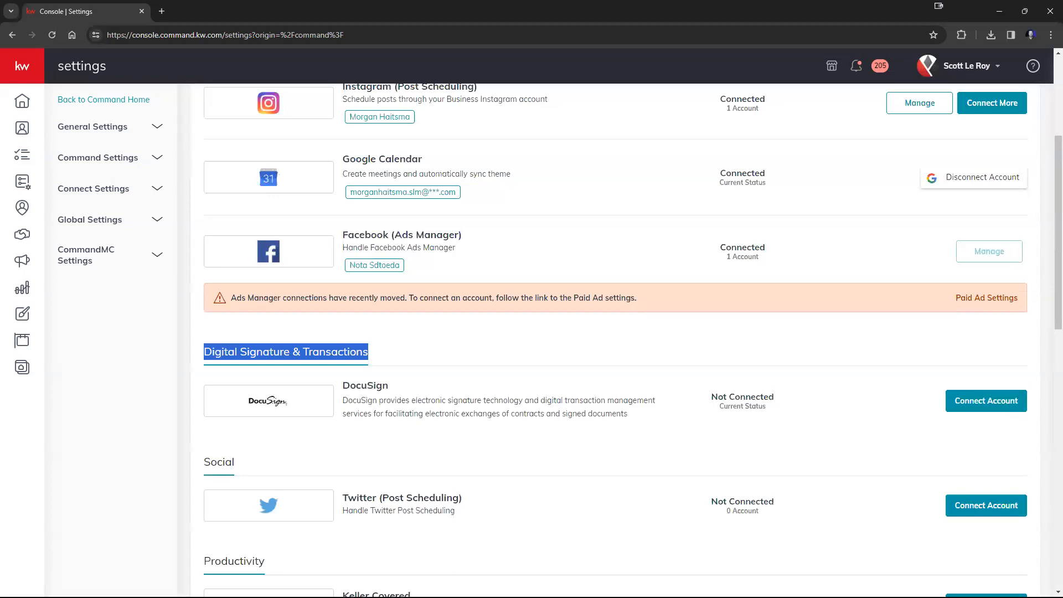
pyautogui.click(976, 410)
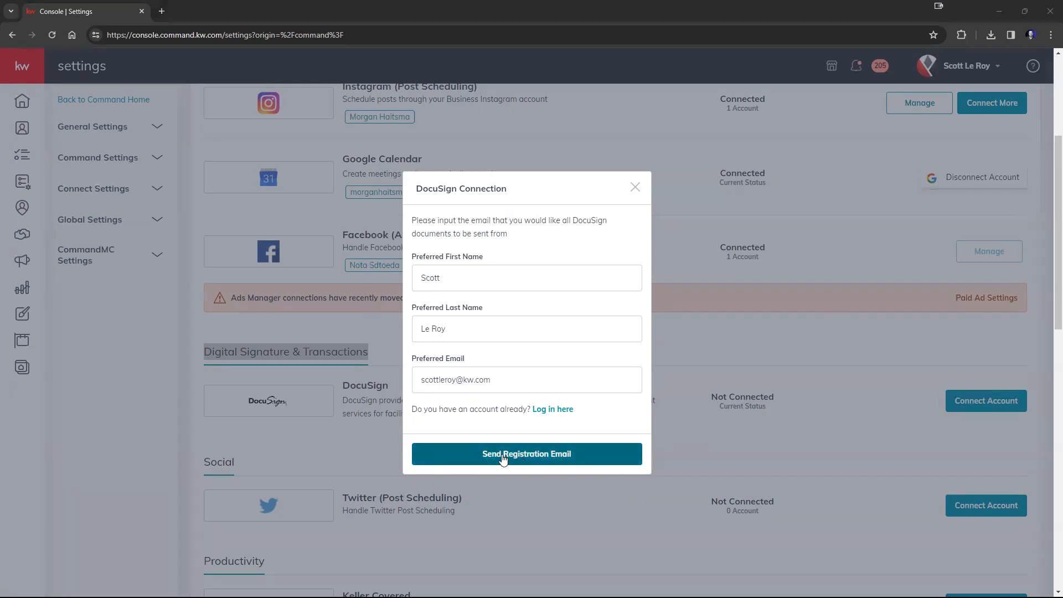
pyautogui.moveTo(496, 379); pyautogui.dragTo(358, 384)
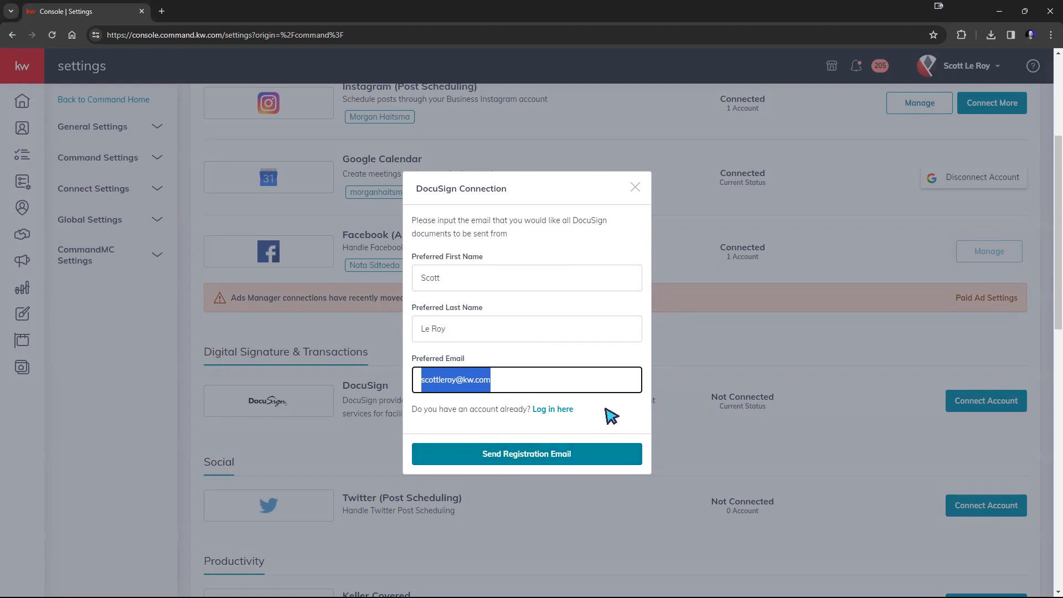
pyautogui.click(634, 190)
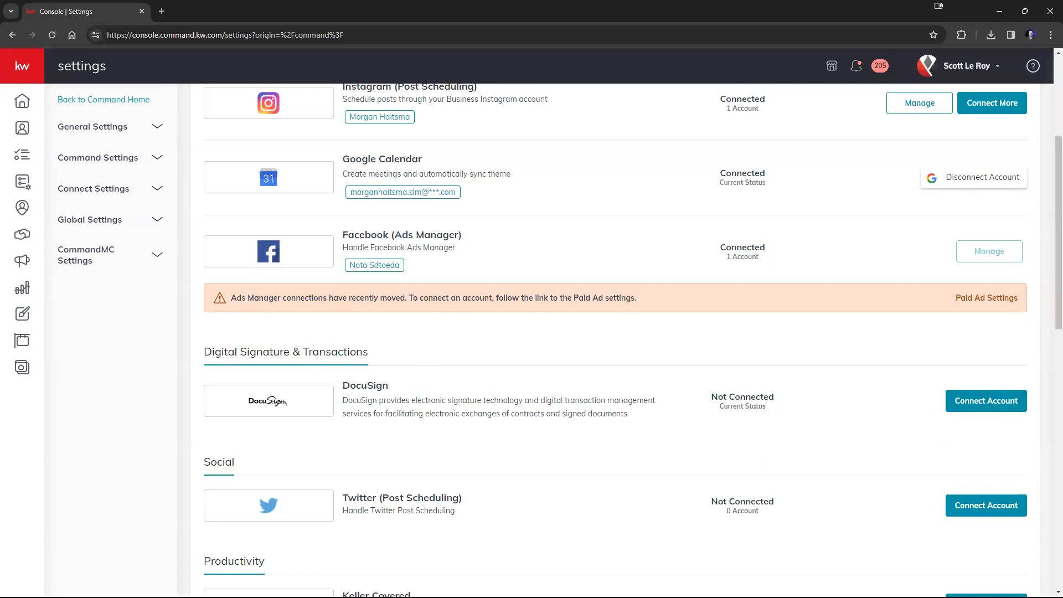
# Step: Open the DocuSign connection dialog again and choose to log in with an existing DocuSign account
pyautogui.click(1000, 410)
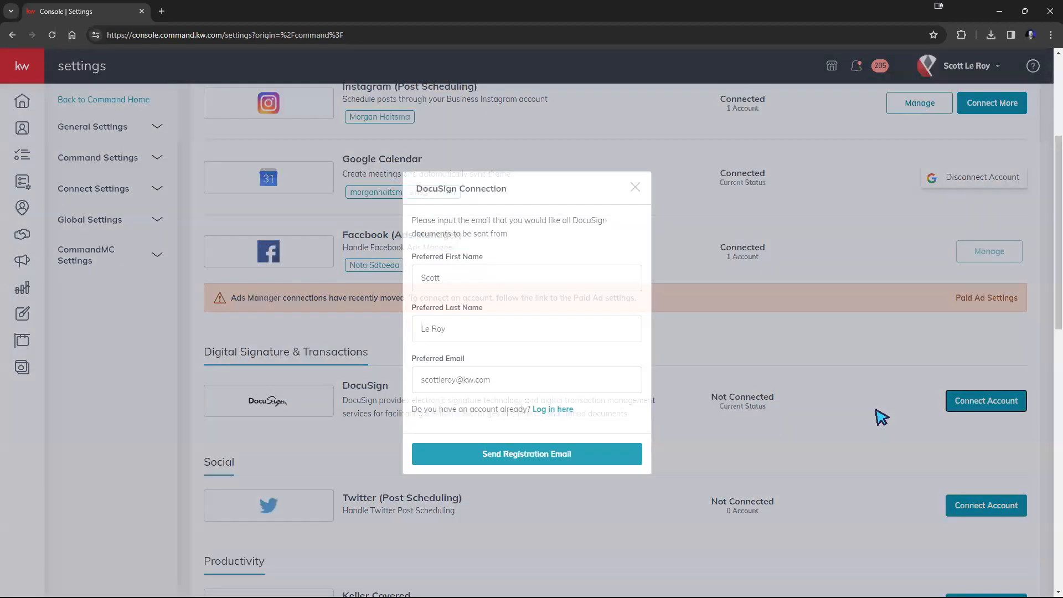
pyautogui.click(508, 381)
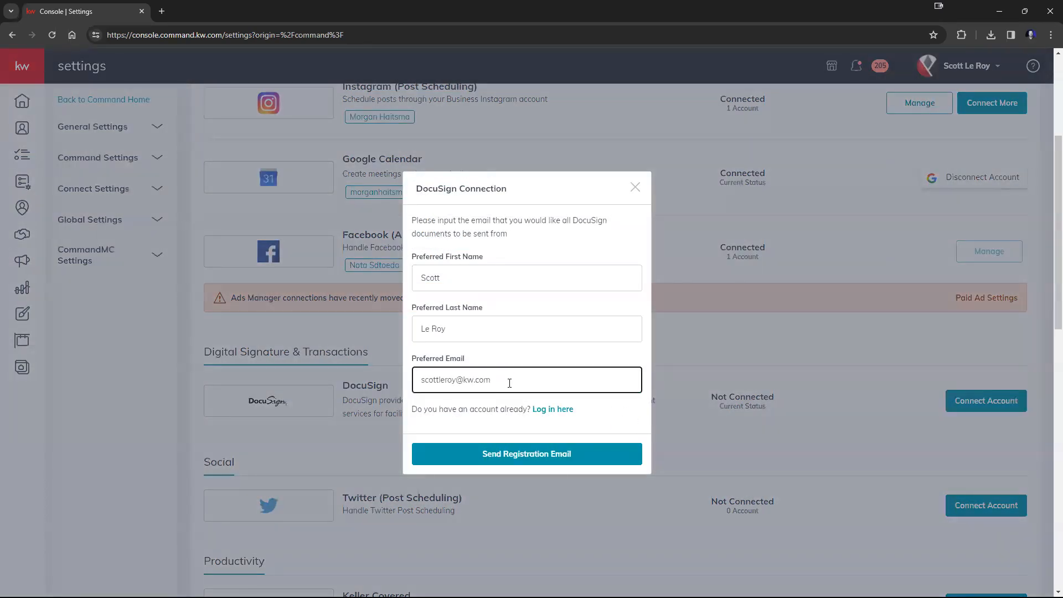
pyautogui.moveTo(509, 383); pyautogui.dragTo(417, 382)
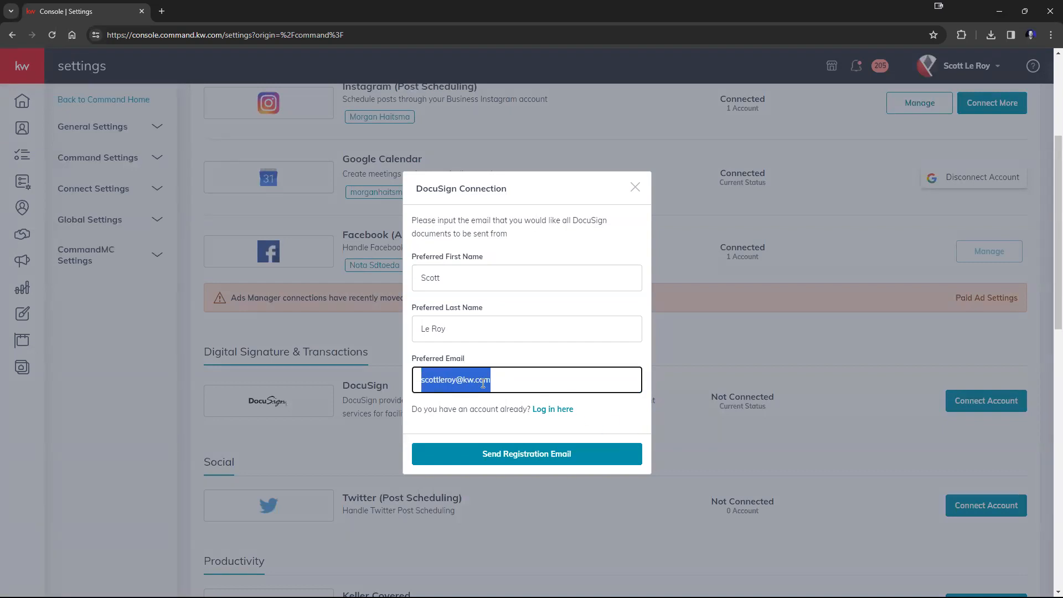
pyautogui.click(515, 383)
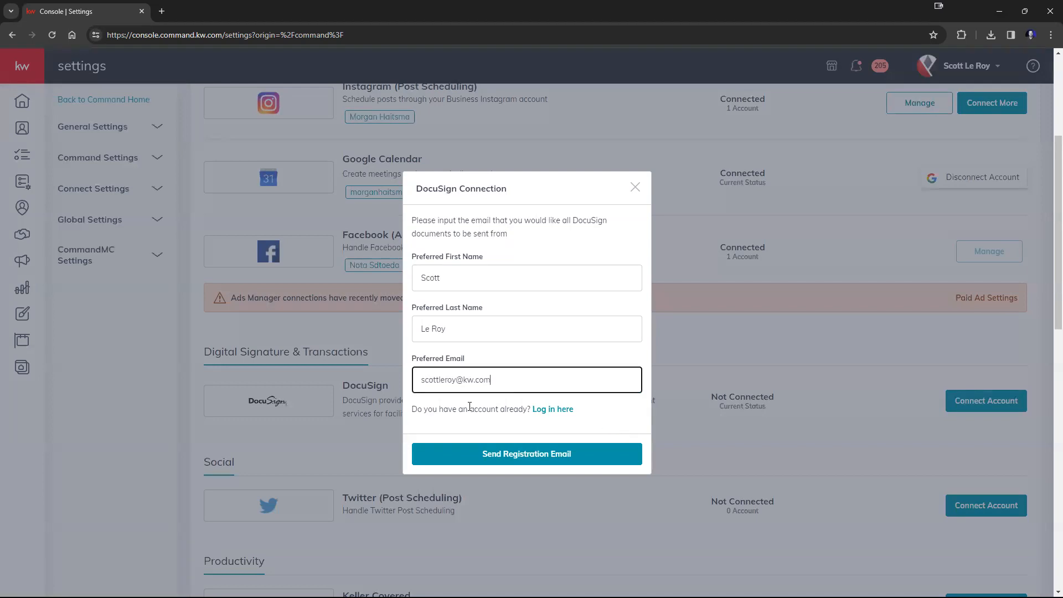
pyautogui.moveTo(419, 411); pyautogui.dragTo(592, 416)
pyautogui.click(590, 413)
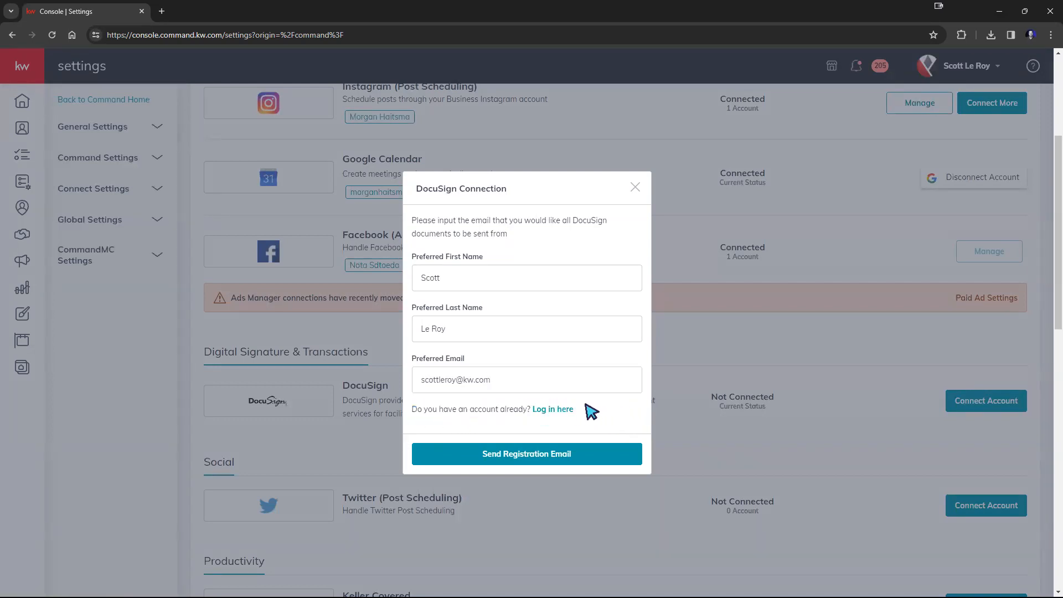
pyautogui.click(554, 413)
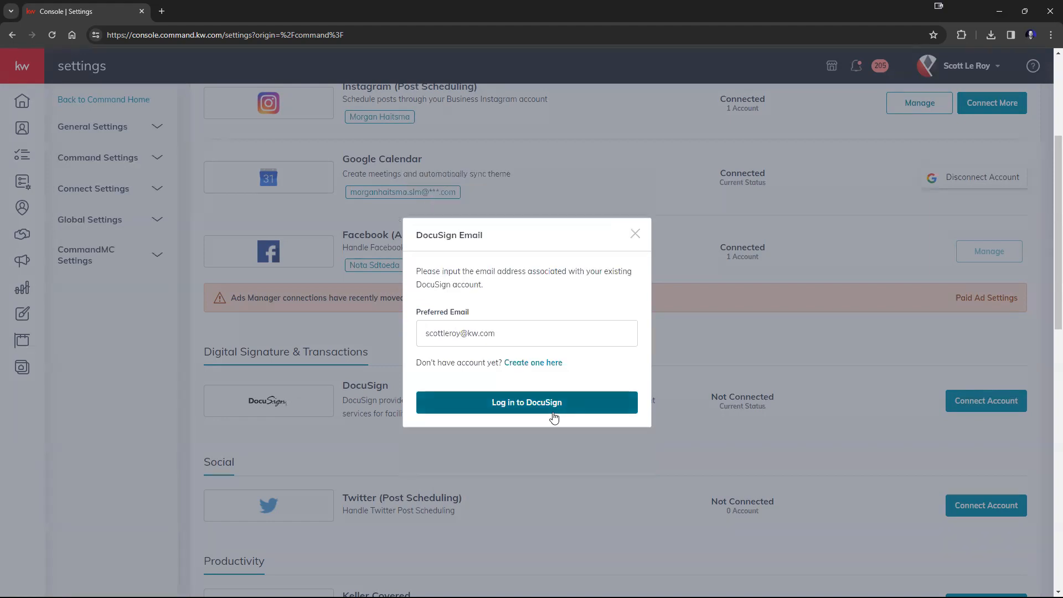
# Step: Replace the preferred e-mail with the existing DocuSign account's e-mail address and log in to DocuSign
pyautogui.moveTo(461, 334); pyautogui.dragTo(422, 341)
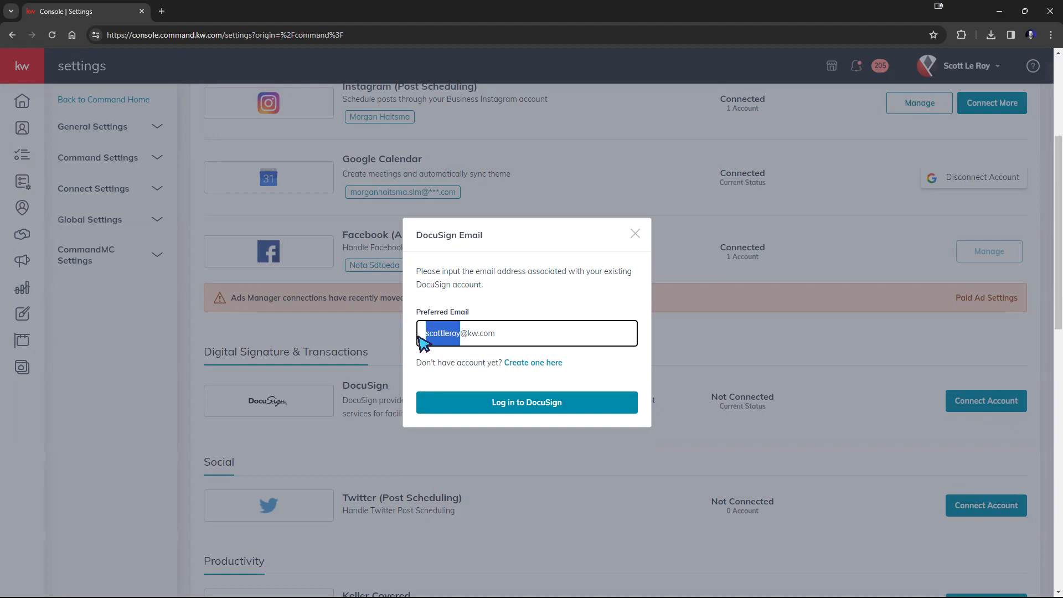
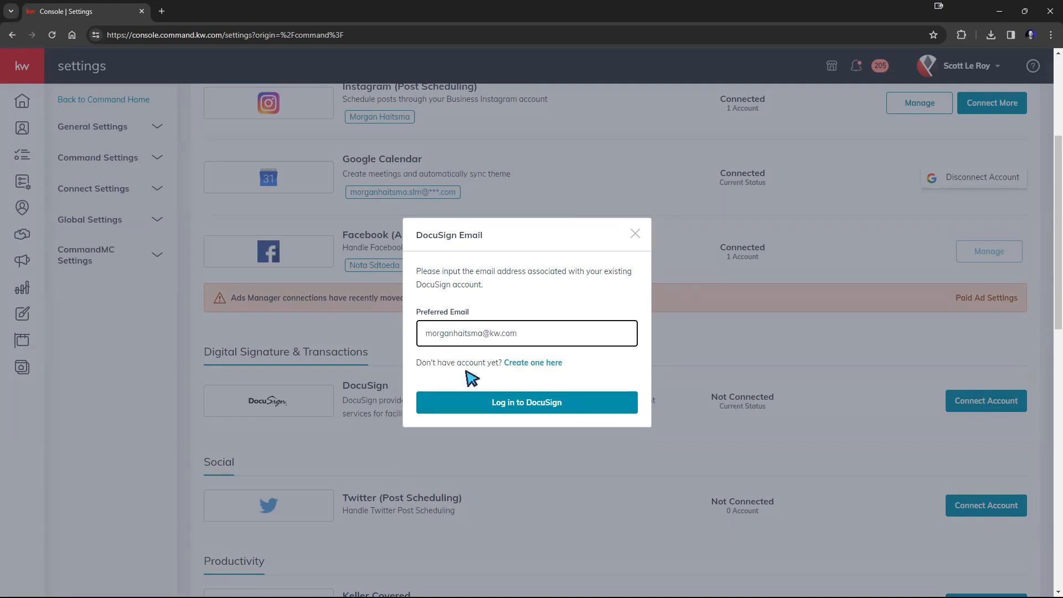
pyautogui.click(502, 399)
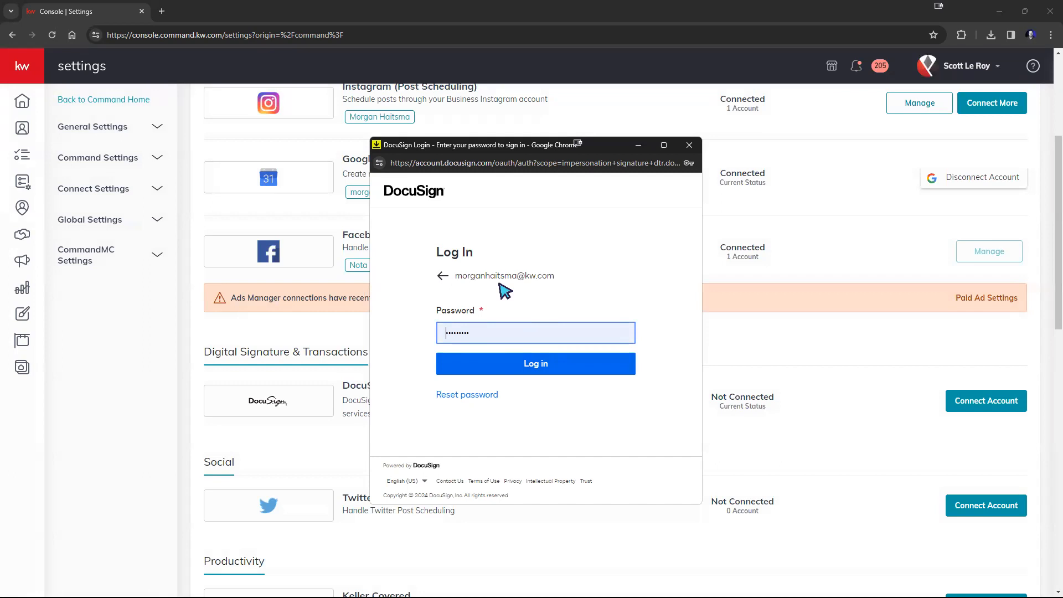
pyautogui.click(623, 363)
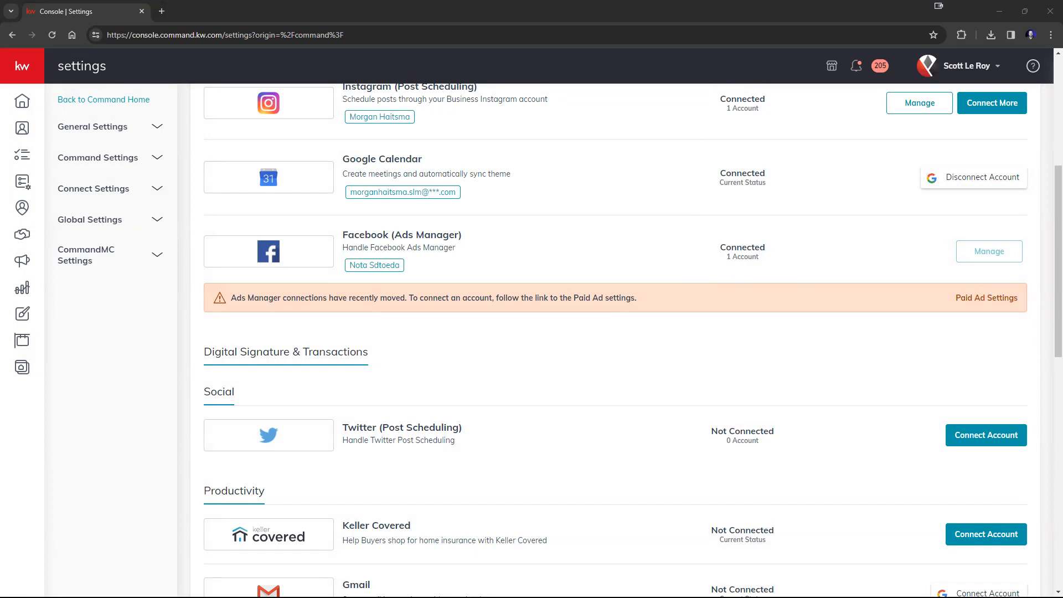
# Step: Examine the e-mail address listed on the reconnected DocuSign integration
pyautogui.scroll(5, 688, 418)
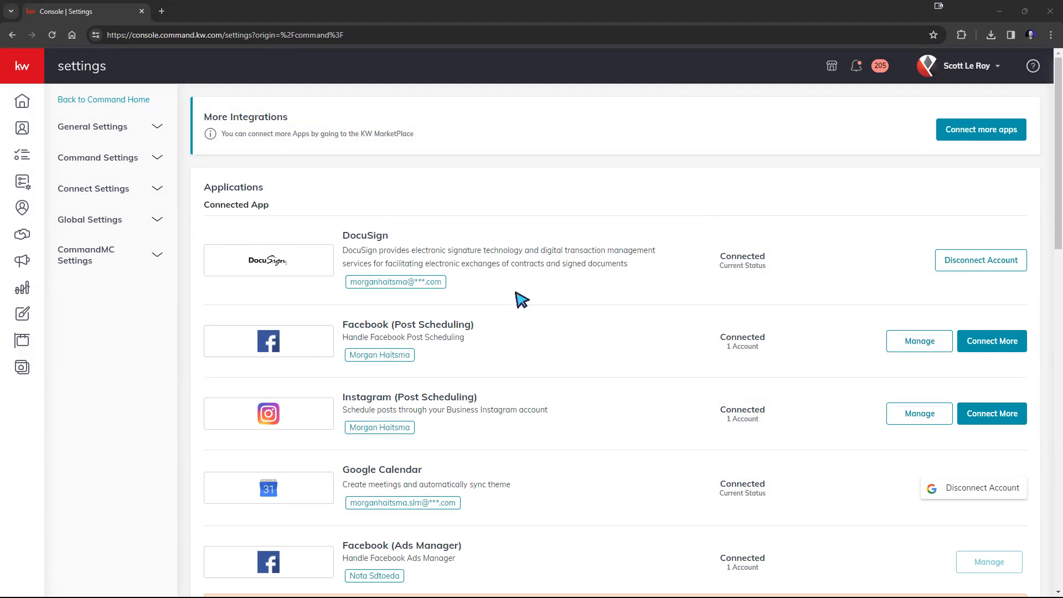
pyautogui.moveTo(352, 282); pyautogui.dragTo(452, 285)
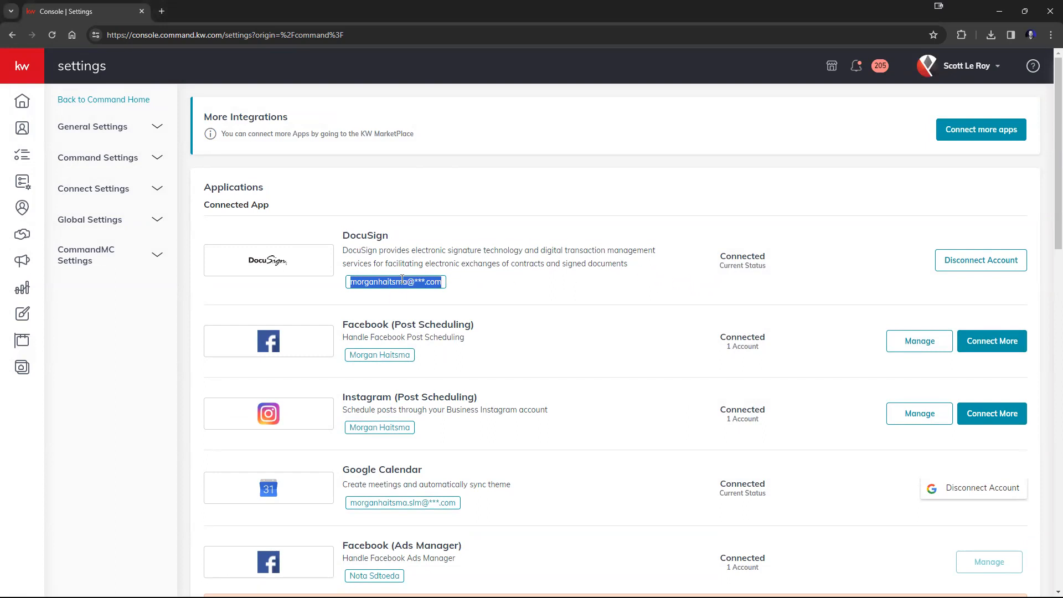
pyautogui.click(477, 281)
pyautogui.moveTo(415, 284); pyautogui.dragTo(428, 284)
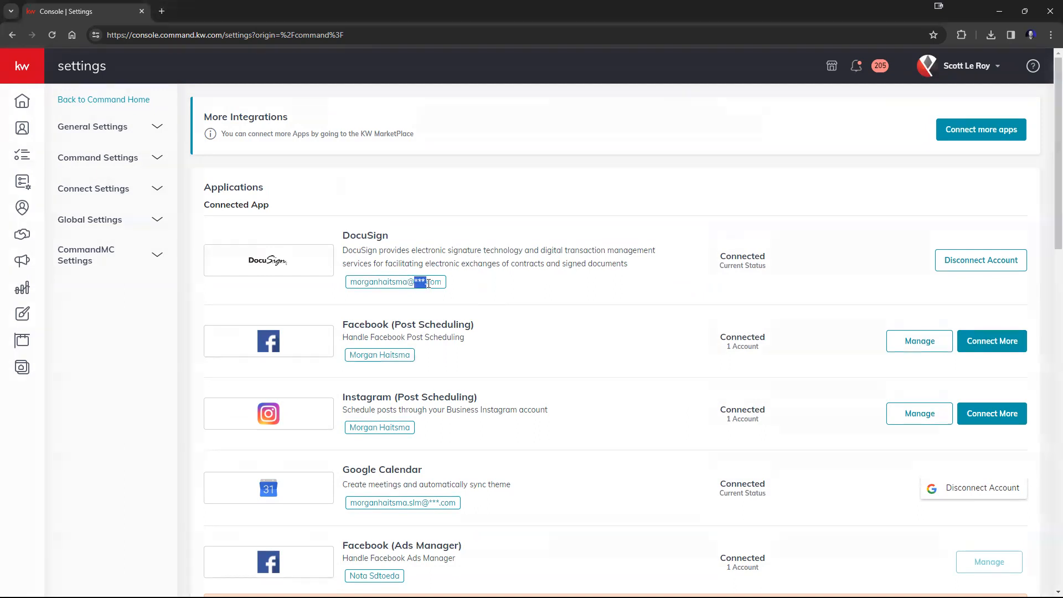
pyautogui.click(464, 285)
# Step: Open the FAKE NAME contact from the contacts list and view its opportunities
pyautogui.click(24, 74)
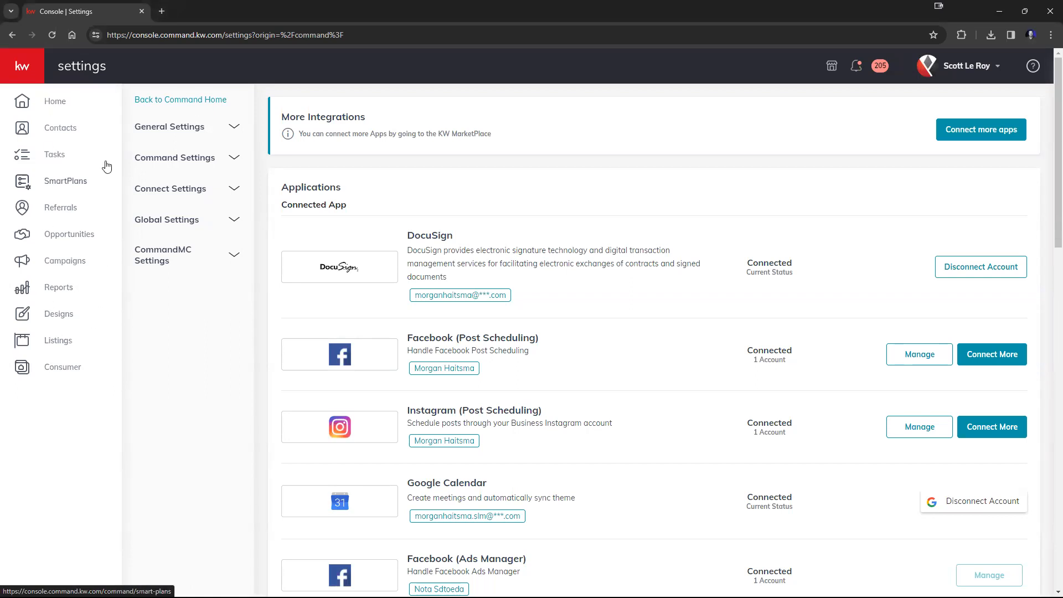
pyautogui.click(53, 133)
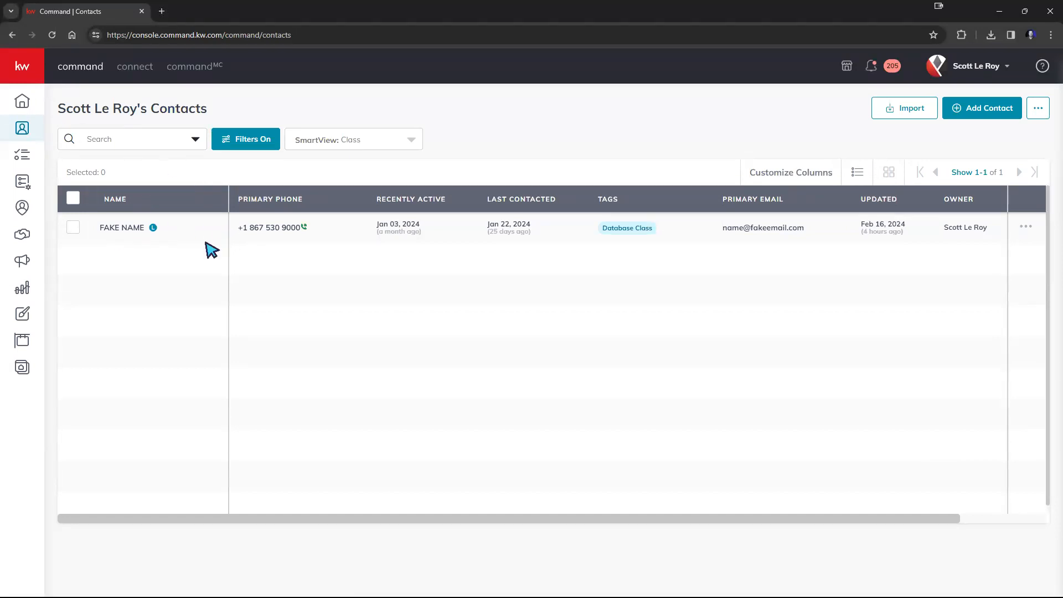
pyautogui.click(120, 229)
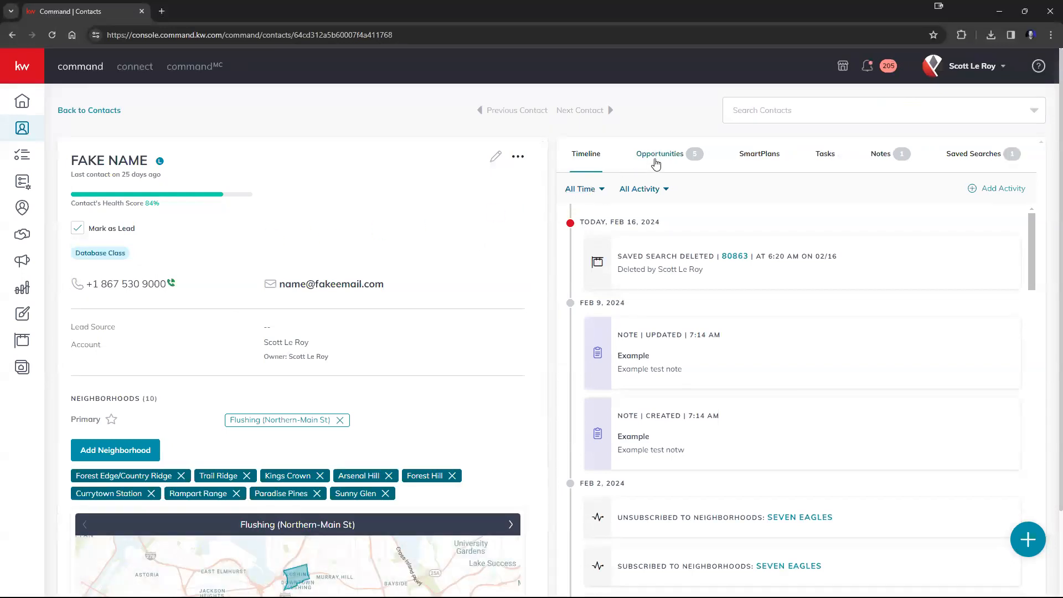
pyautogui.click(656, 162)
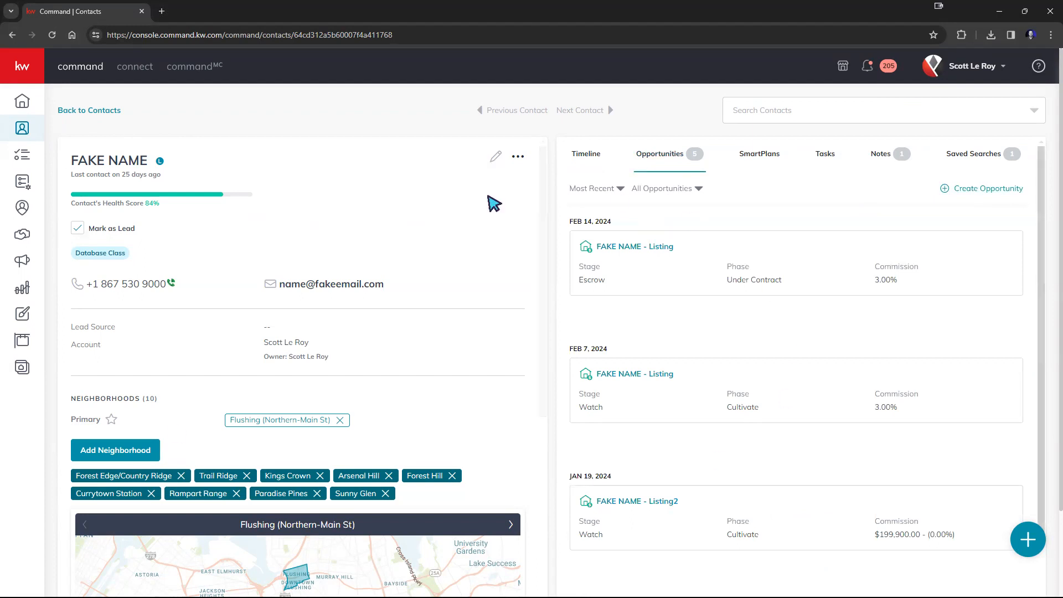
# Step: Start a new opportunity from the Opportunities page and set its type to Listing
pyautogui.moveTo(54, 148)
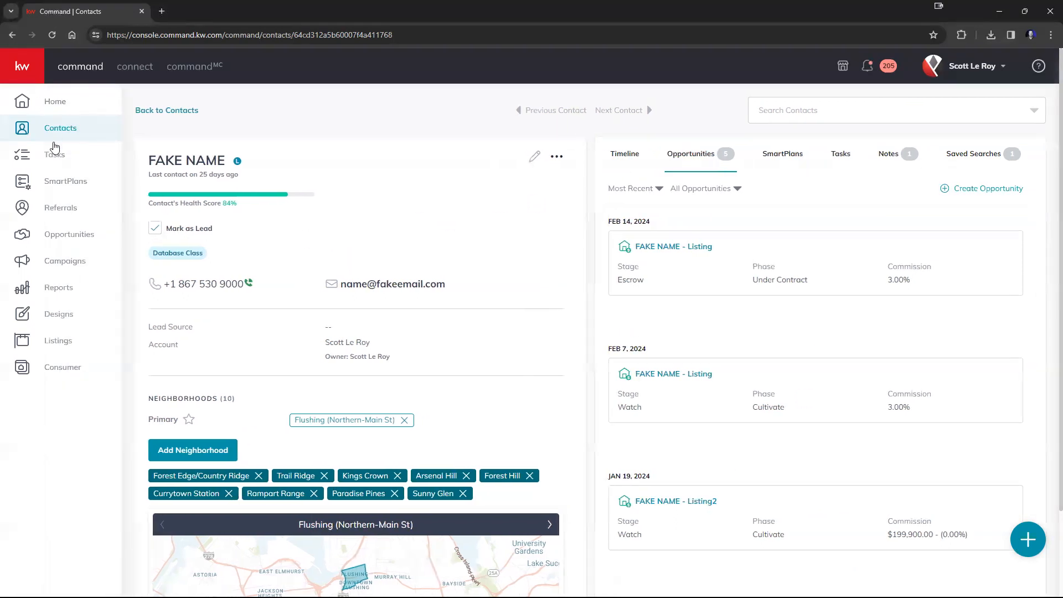
pyautogui.click(75, 239)
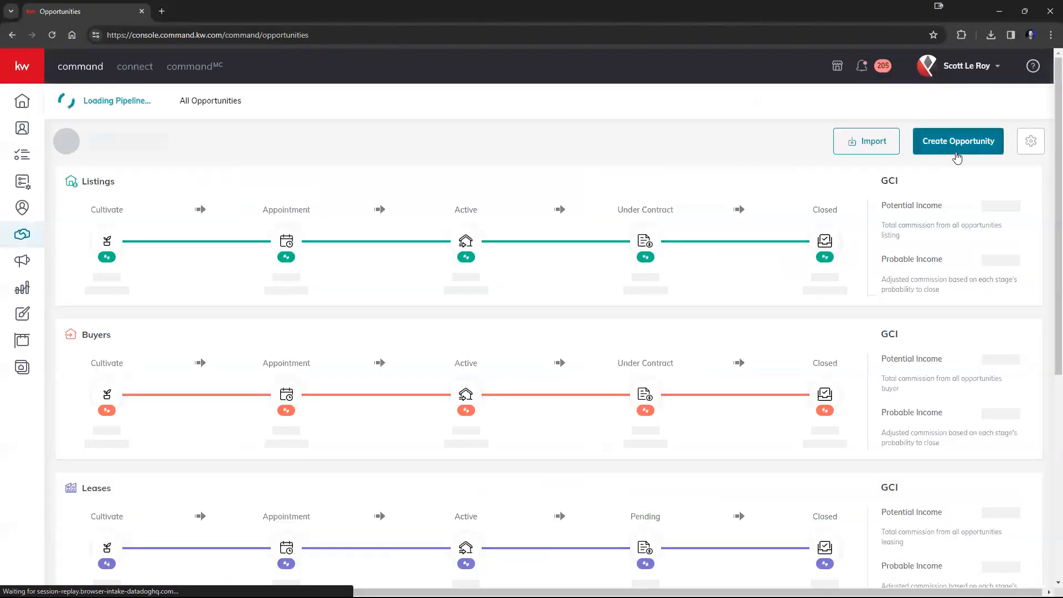
pyautogui.click(960, 145)
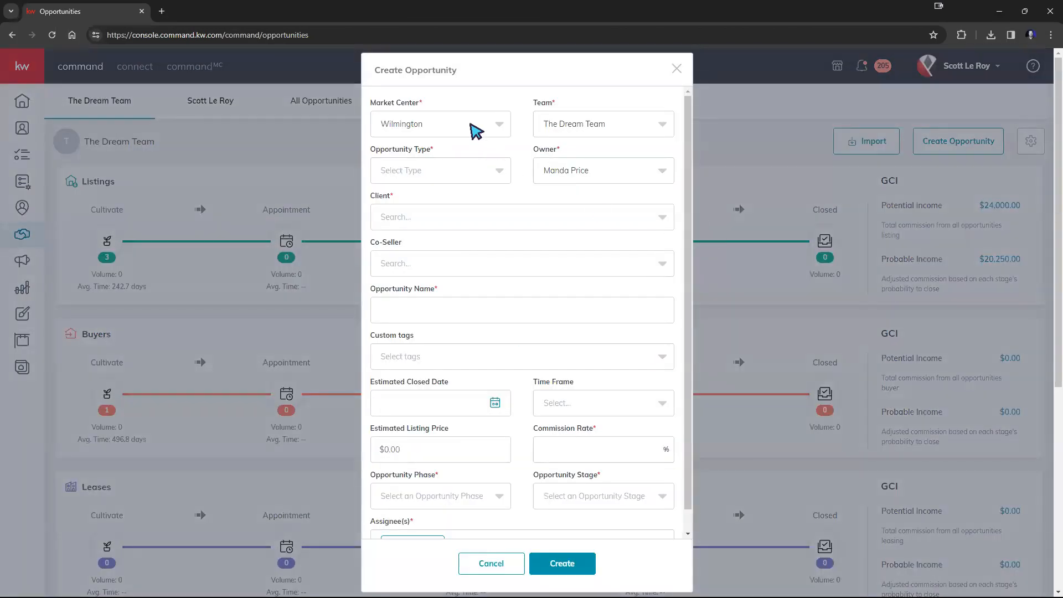
pyautogui.click(458, 173)
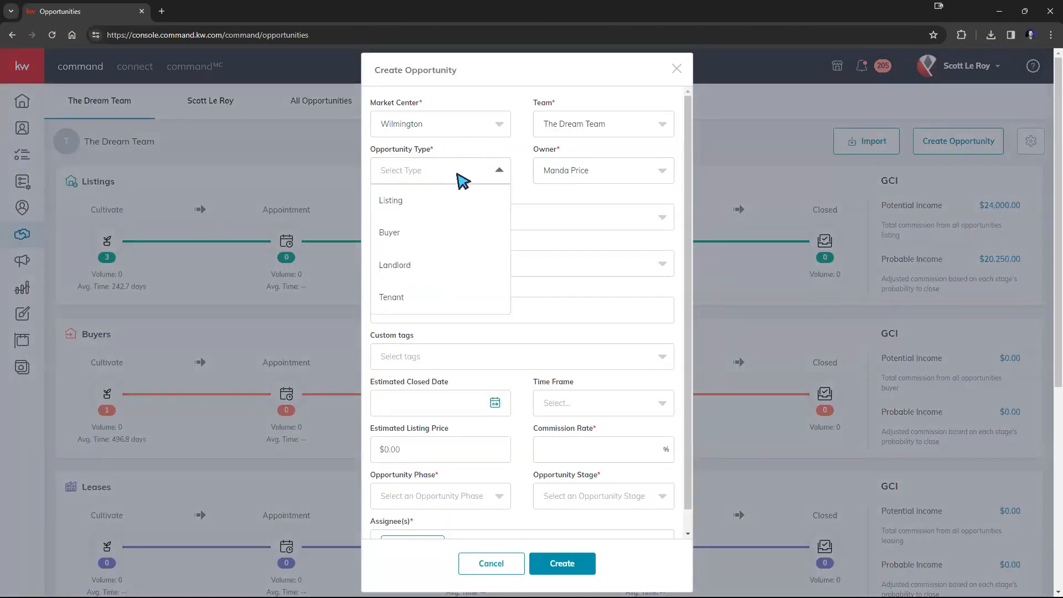
pyautogui.click(410, 201)
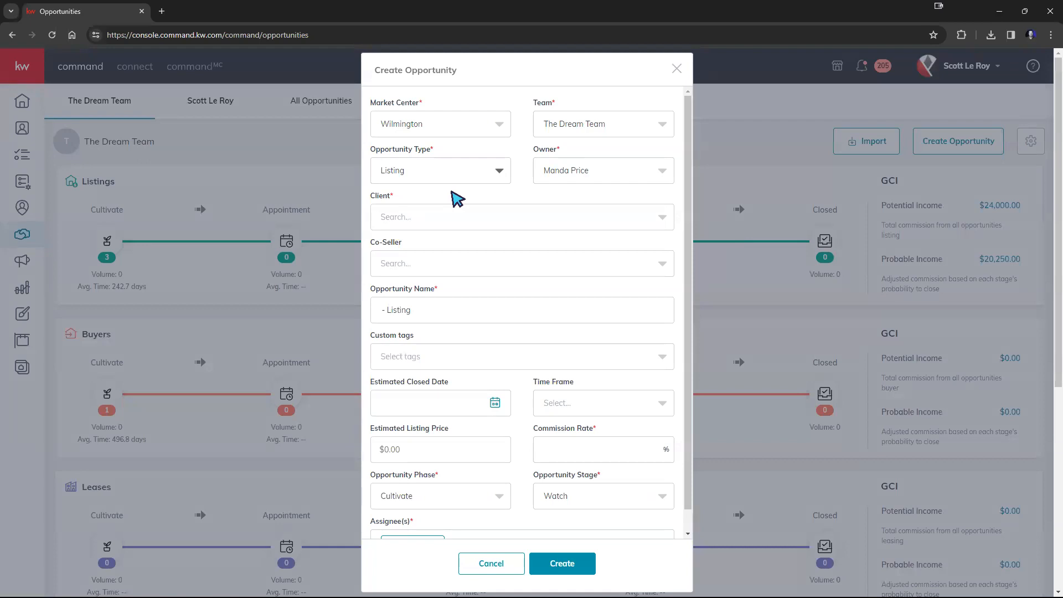
# Step: Set the opportunity's market center to Houston Premier
pyautogui.click(570, 119)
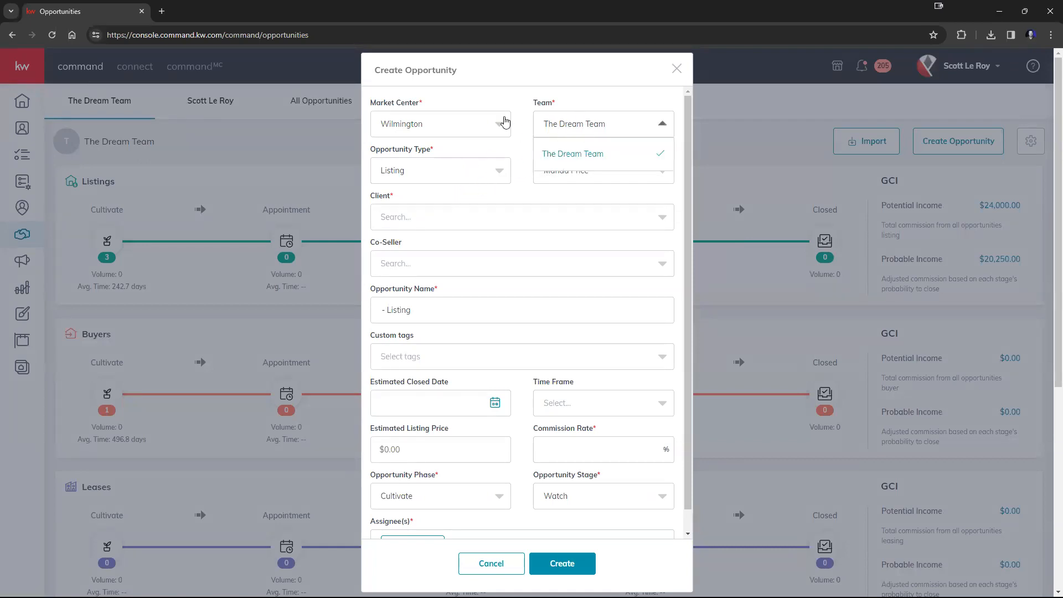
pyautogui.click(505, 121)
pyautogui.scroll(1, 432, 162)
pyautogui.click(432, 162)
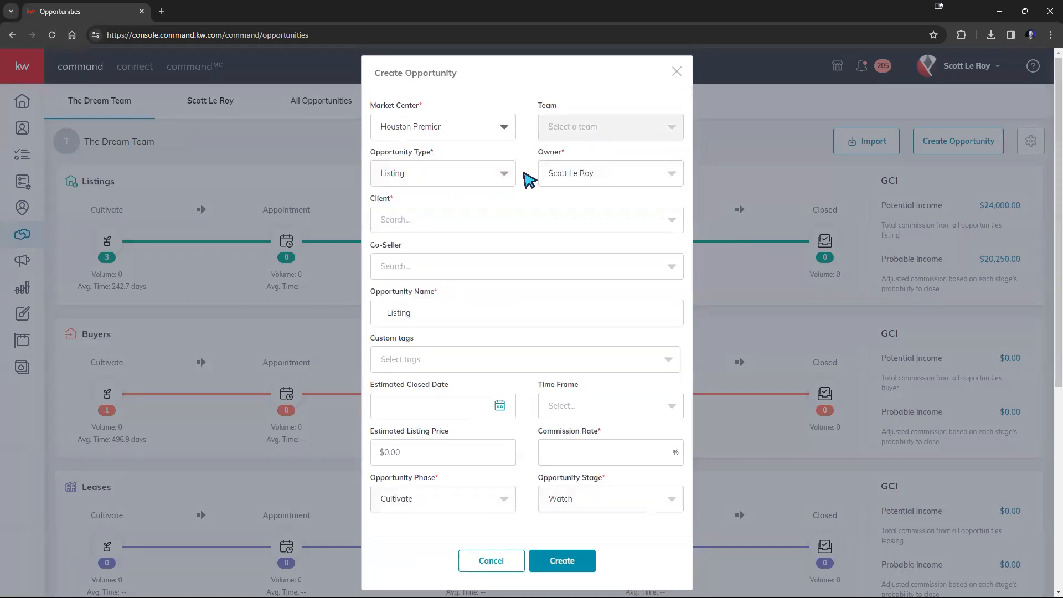
# Step: Search for the FAKE NAME contact and select it as the client
pyautogui.click(462, 227)
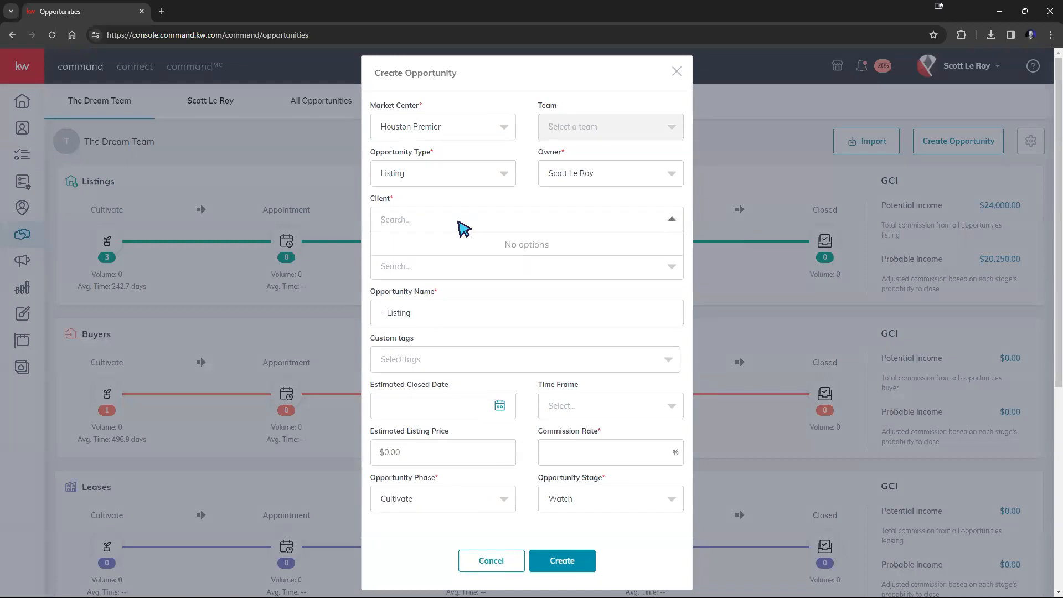
pyautogui.write('Fake')
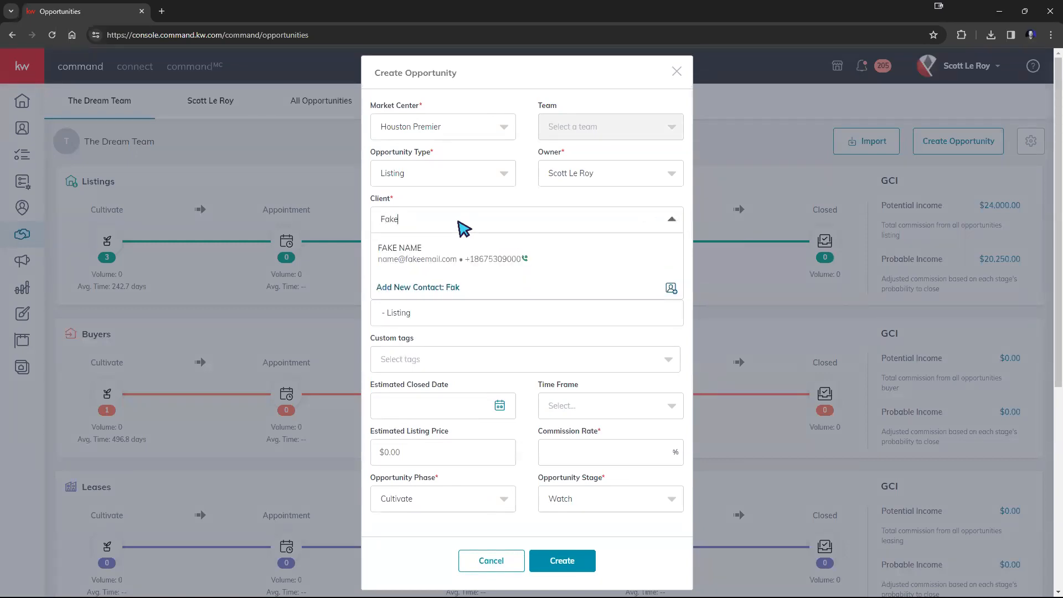
pyautogui.click(461, 255)
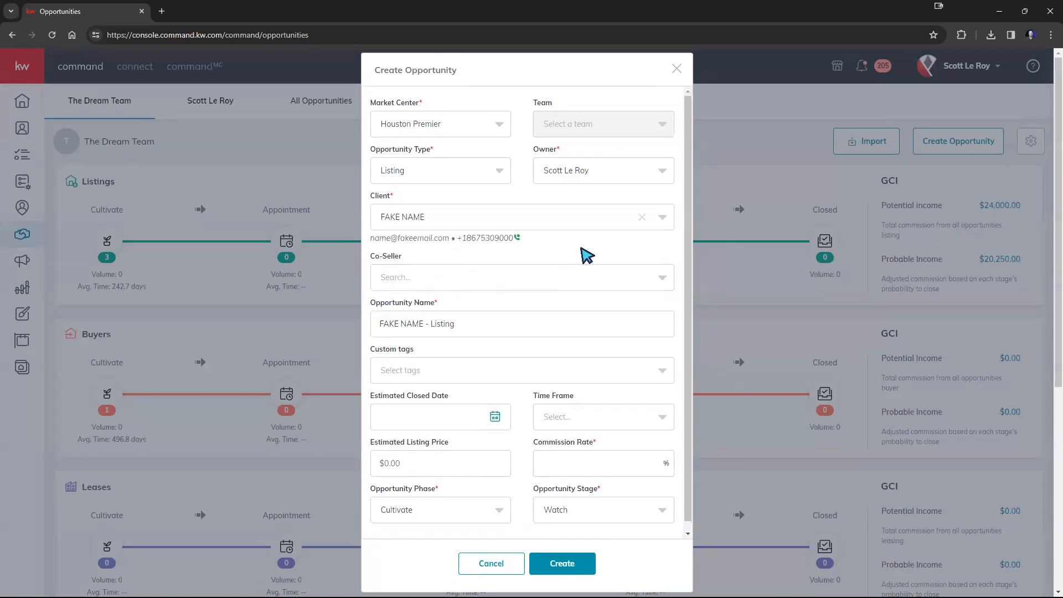
# Step: Set the commission rate to 0% and create the opportunity
pyautogui.scroll(-1, 560, 341)
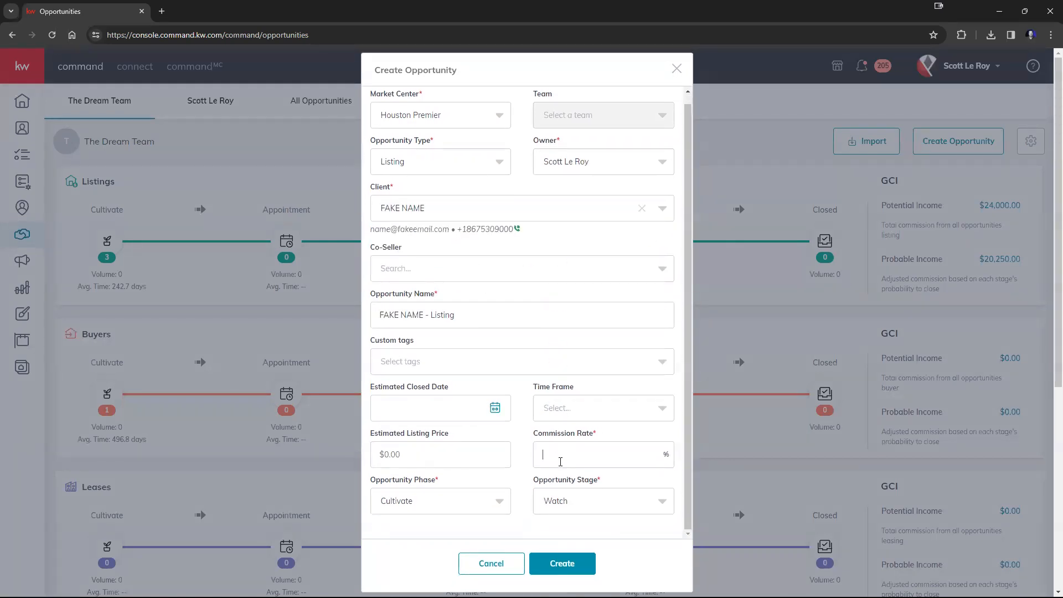
pyautogui.write('0')
pyautogui.scroll(1, 591, 350)
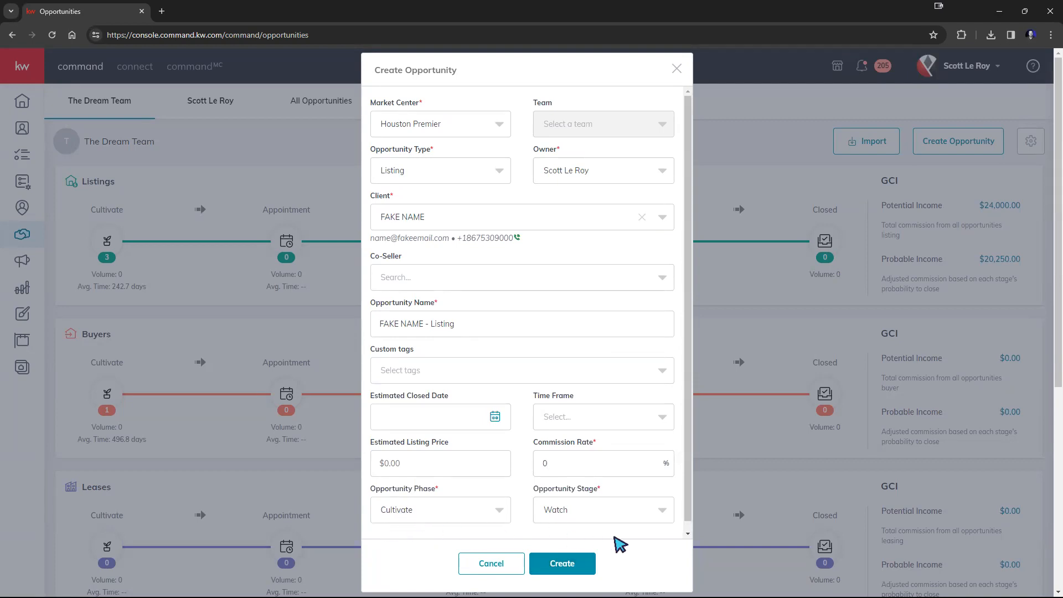
pyautogui.click(562, 565)
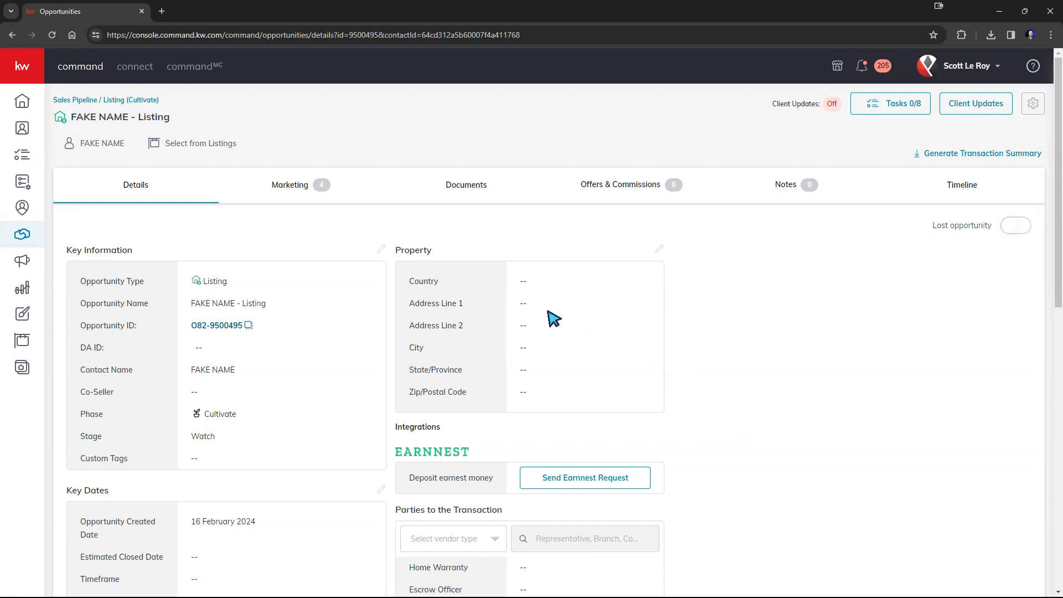
# Step: Review the sections of the new opportunity's details page
pyautogui.moveTo(68, 250); pyautogui.dragTo(161, 252)
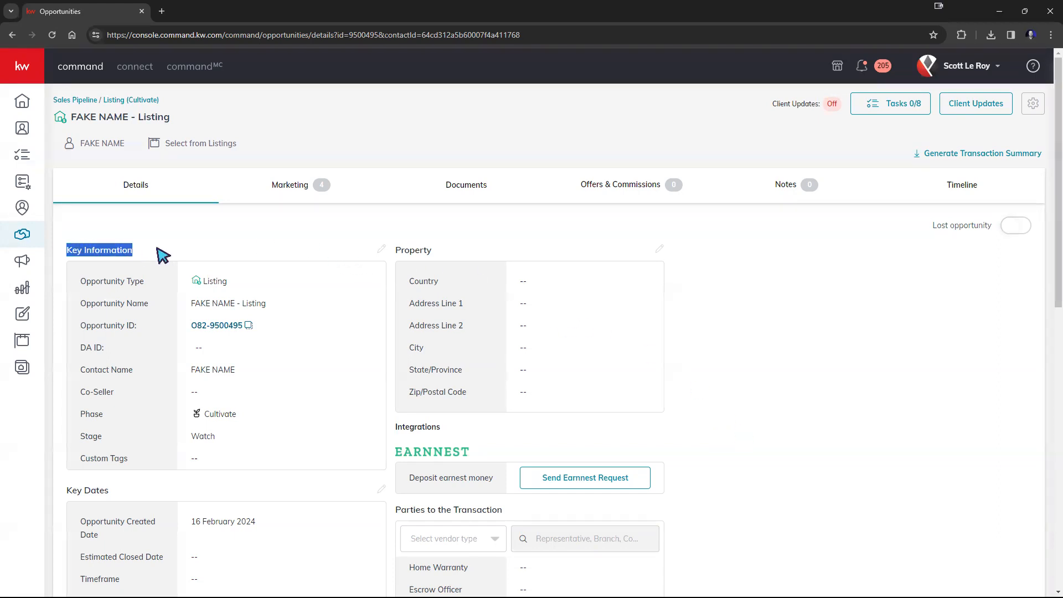
pyautogui.scroll(-2, 265, 265)
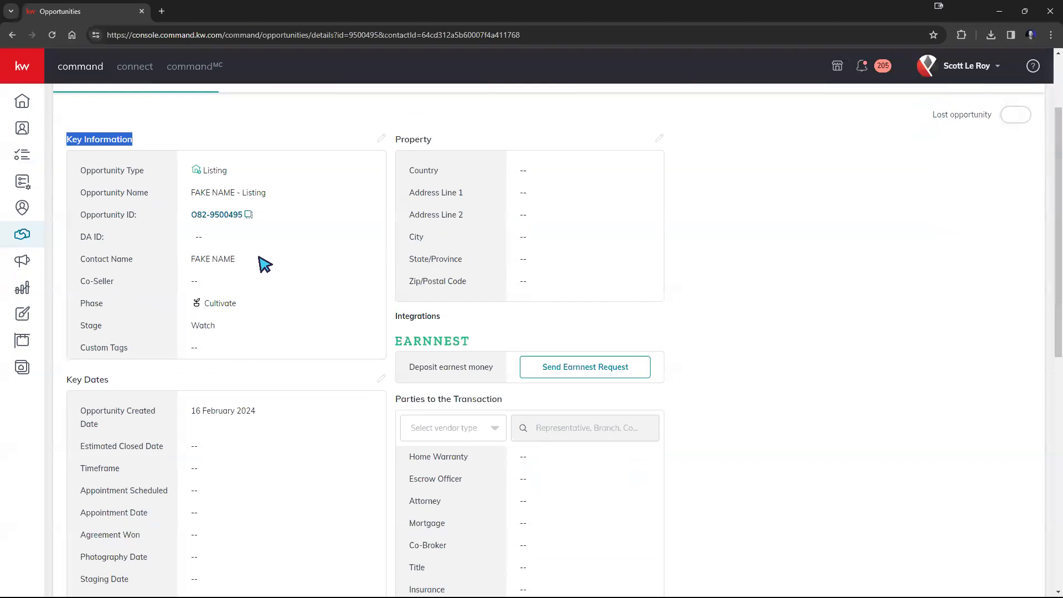
pyautogui.scroll(1, 265, 265)
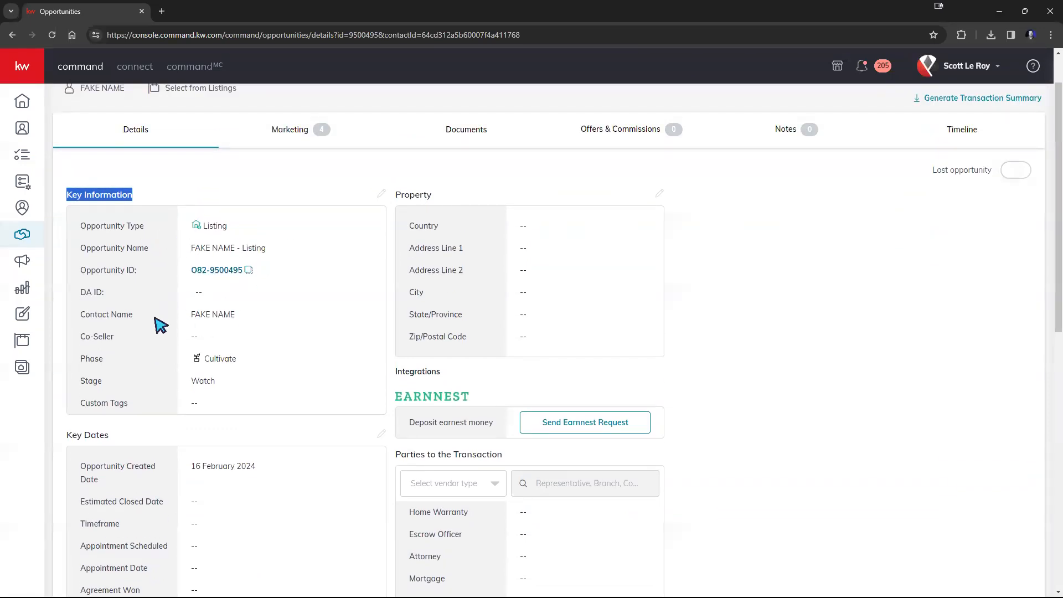
pyautogui.scroll(-3, 164, 332)
pyautogui.scroll(-5, 165, 343)
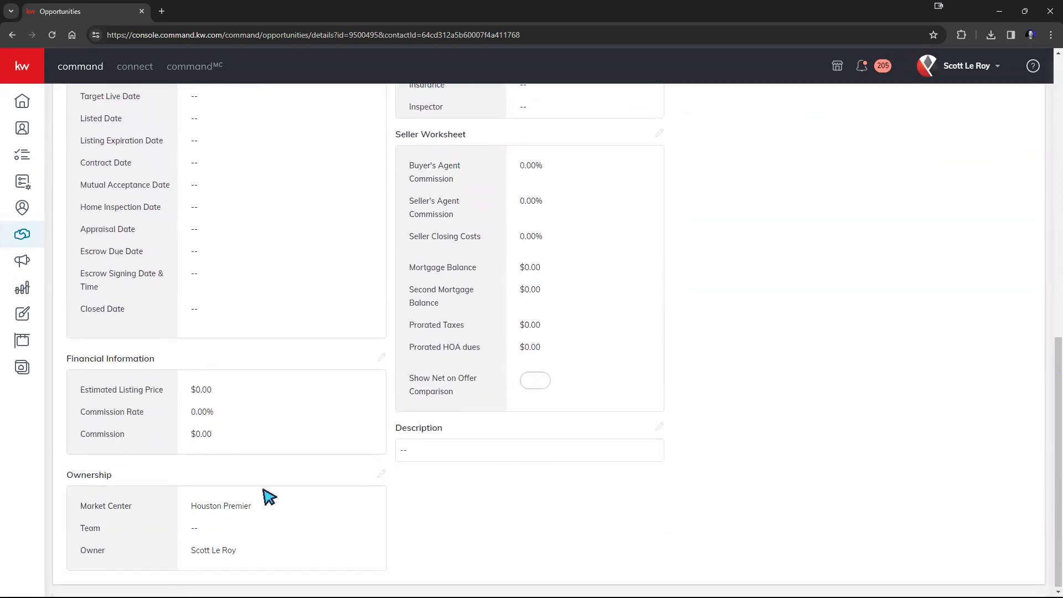
pyautogui.scroll(1, 267, 490)
pyautogui.scroll(5, 266, 476)
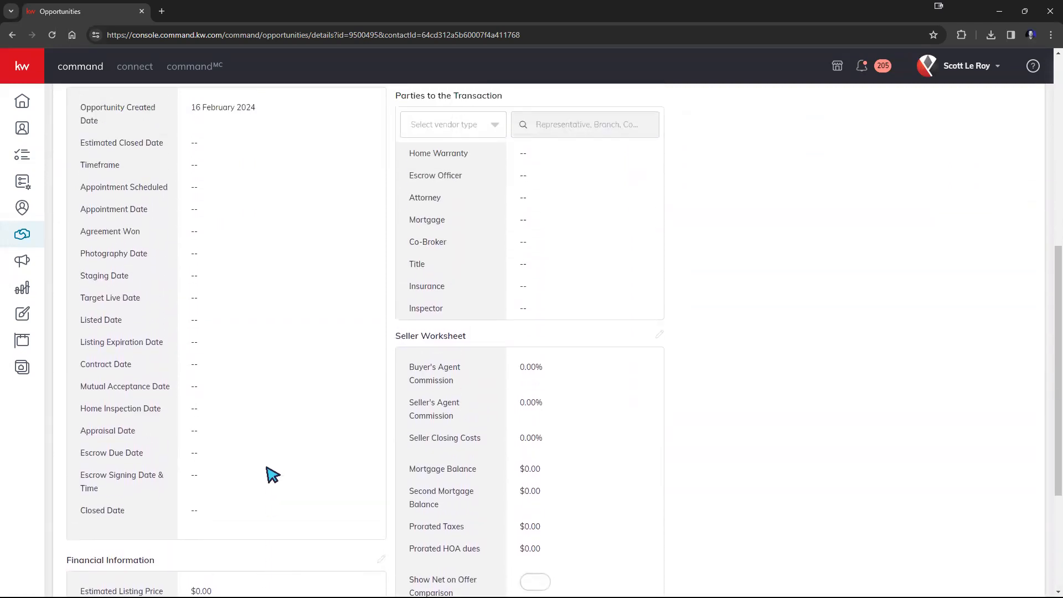
pyautogui.scroll(5, 271, 475)
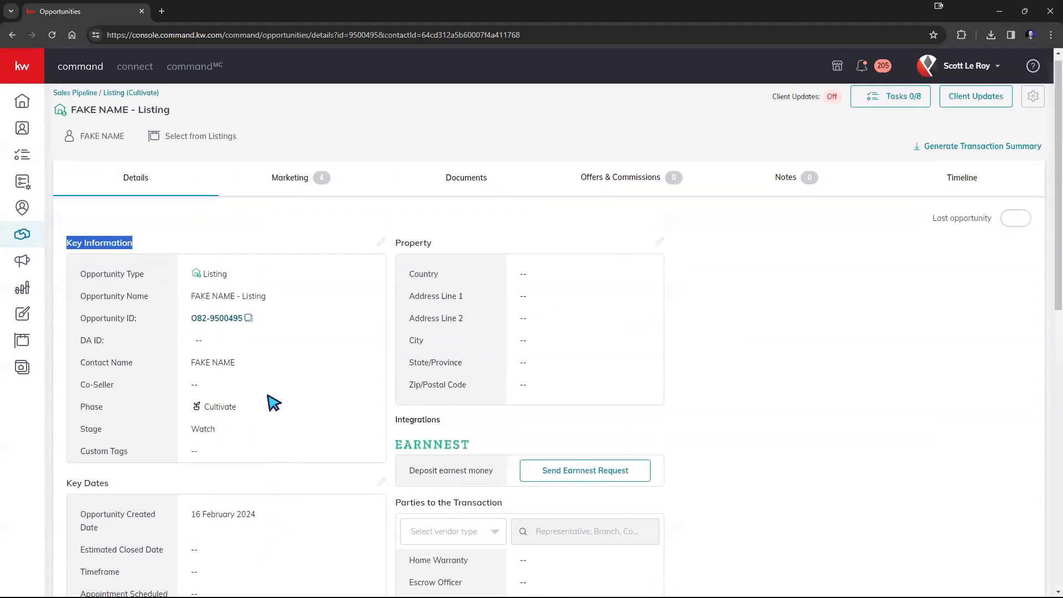
pyautogui.scroll(1, 274, 400)
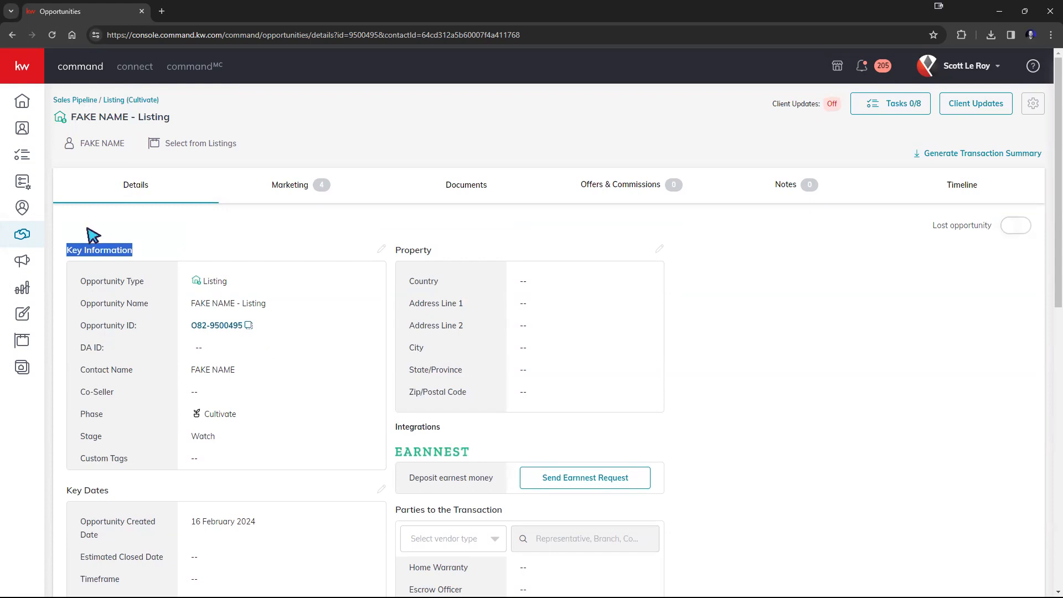
# Step: Edit the key information to rename the opportunity as 123 Main St and save
pyautogui.click(381, 249)
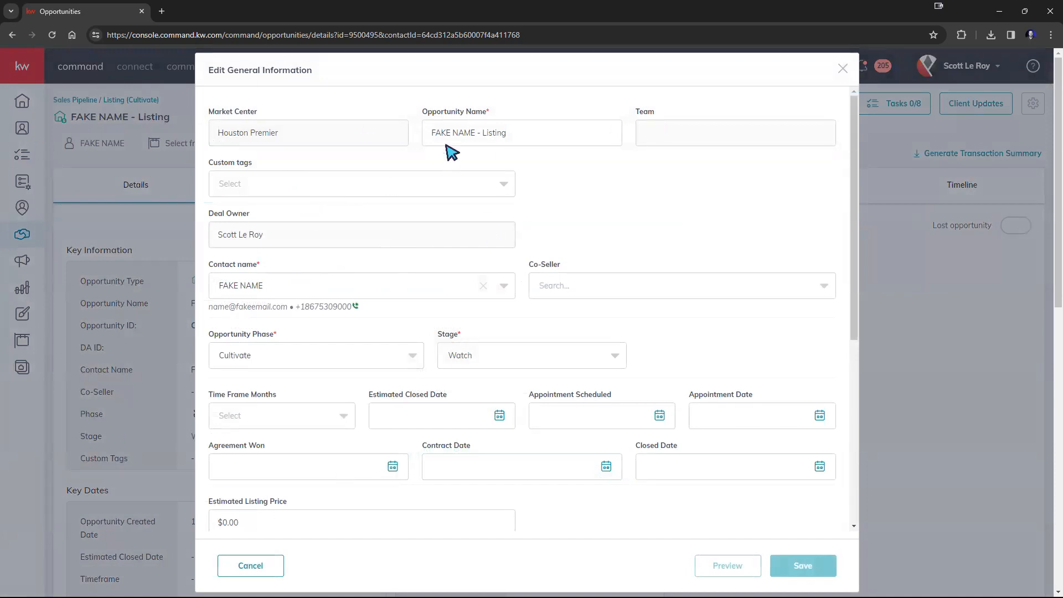
pyautogui.tripleClick(451, 138)
pyautogui.write('123 Main St')
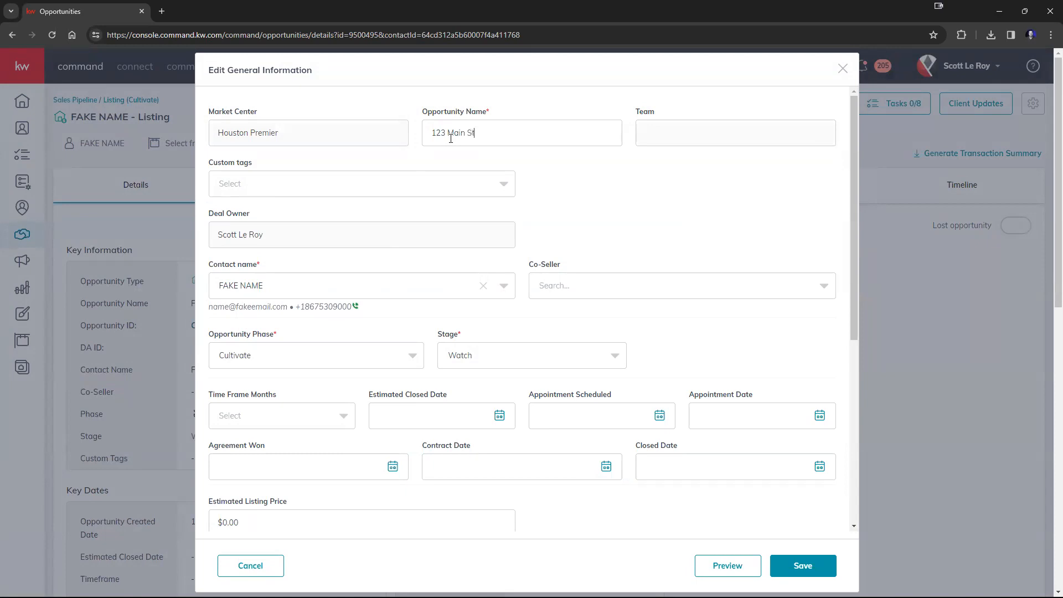
pyautogui.click(797, 565)
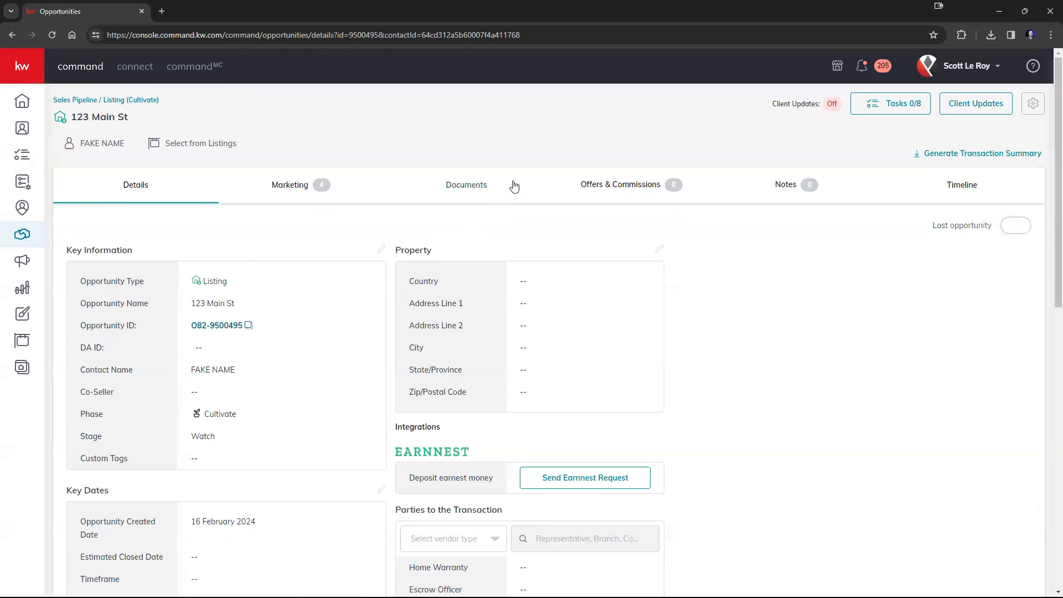
# Step: Open the opportunity's documents and pick the Residential-Listing checklist type
pyautogui.click(466, 191)
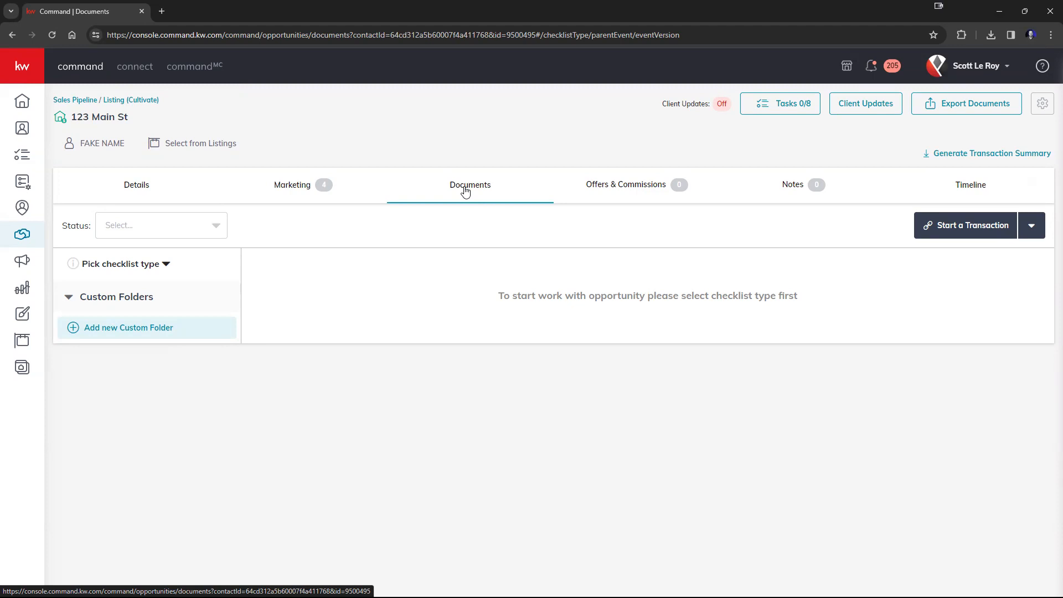
pyautogui.click(127, 266)
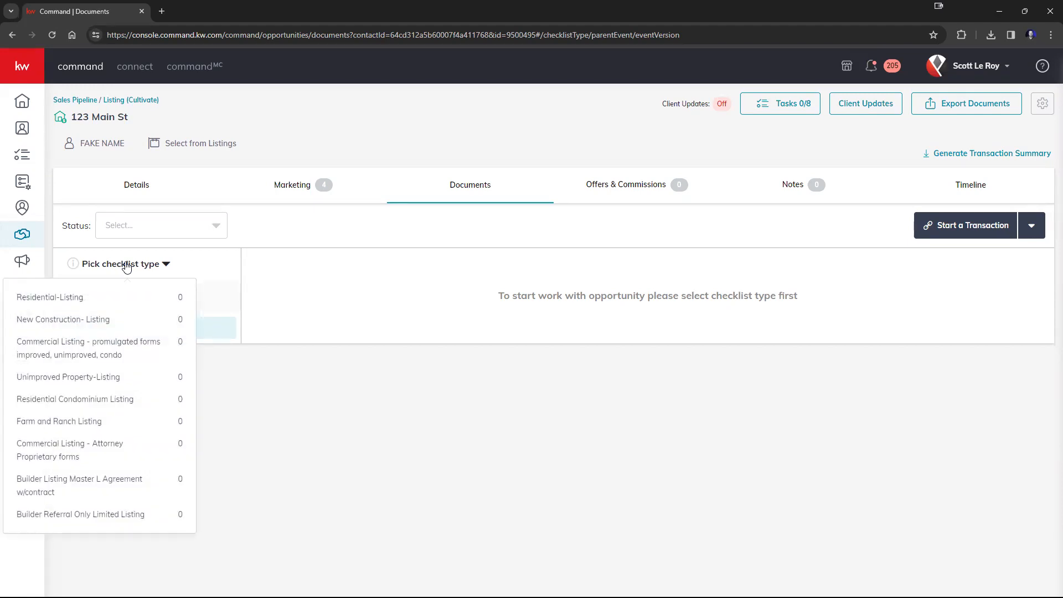
pyautogui.click(92, 303)
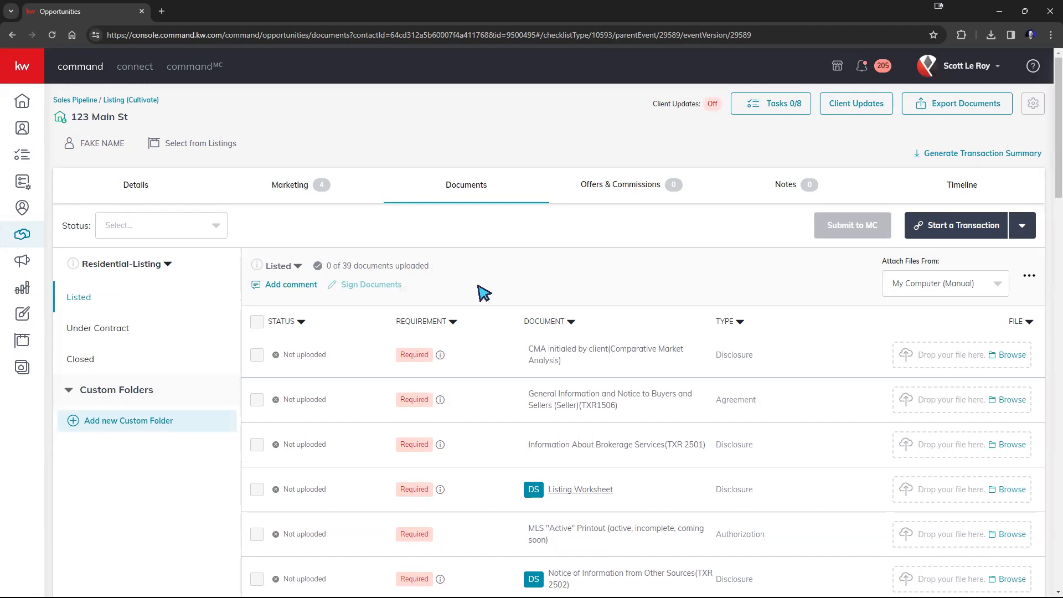
# Step: Browse the list of required and conditional documents in the Residential-Listing checklist
pyautogui.scroll(-7, 535, 329)
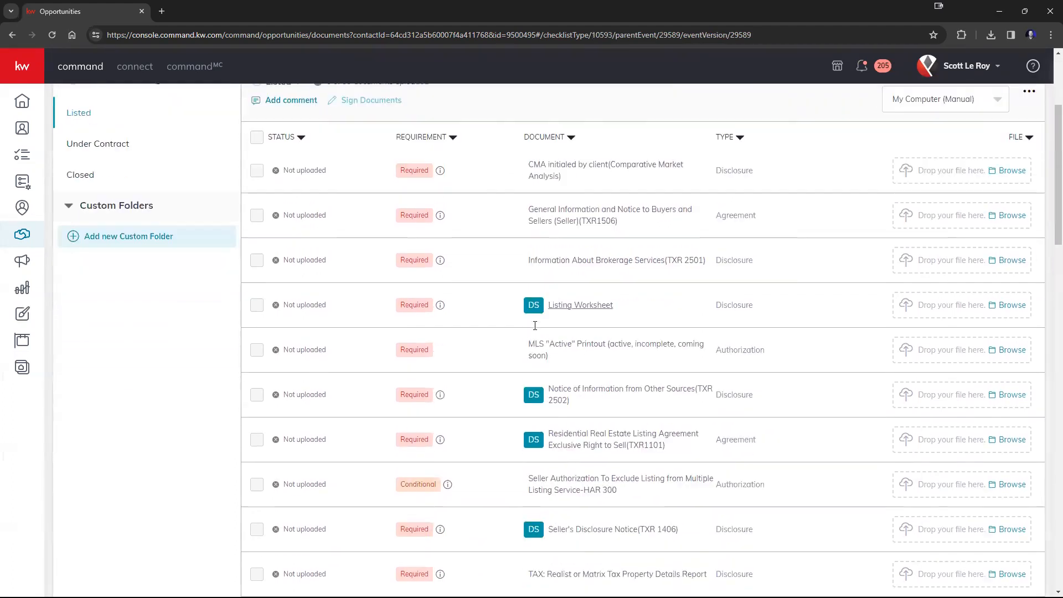
pyautogui.scroll(-10, 535, 326)
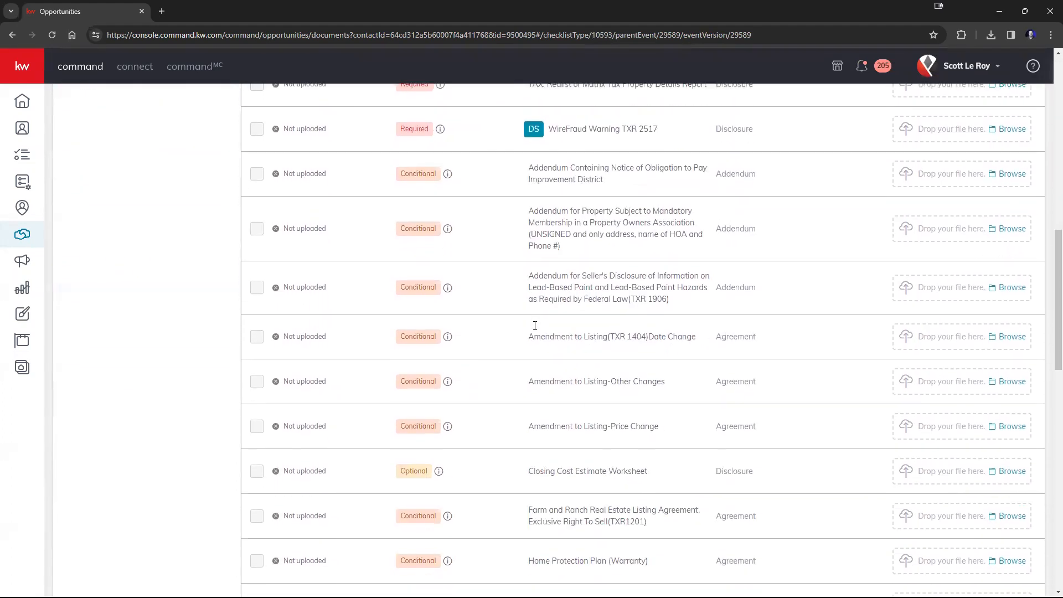
pyautogui.scroll(-7, 535, 326)
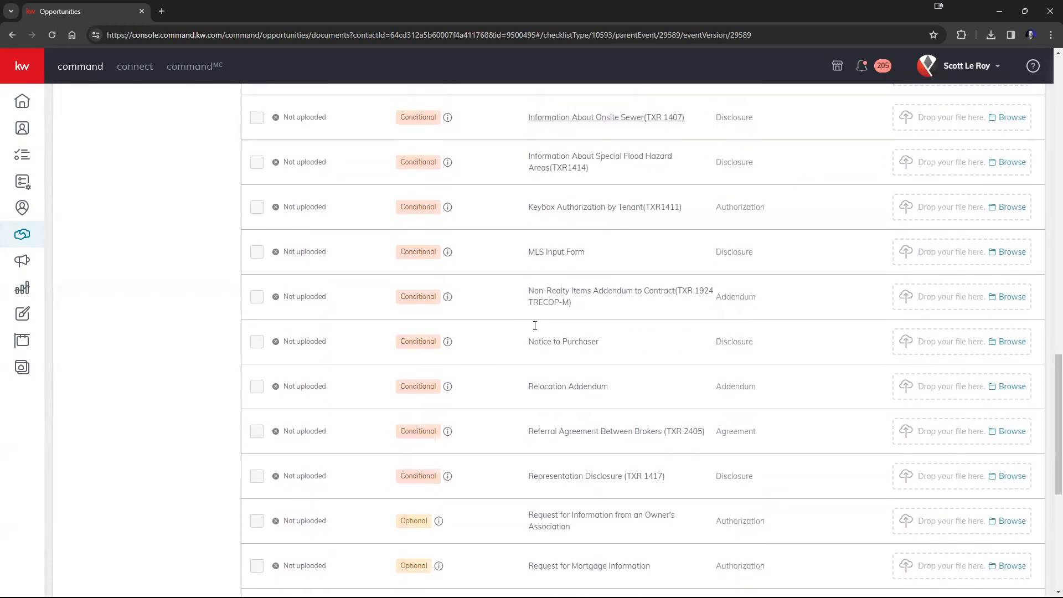
pyautogui.scroll(20, 541, 334)
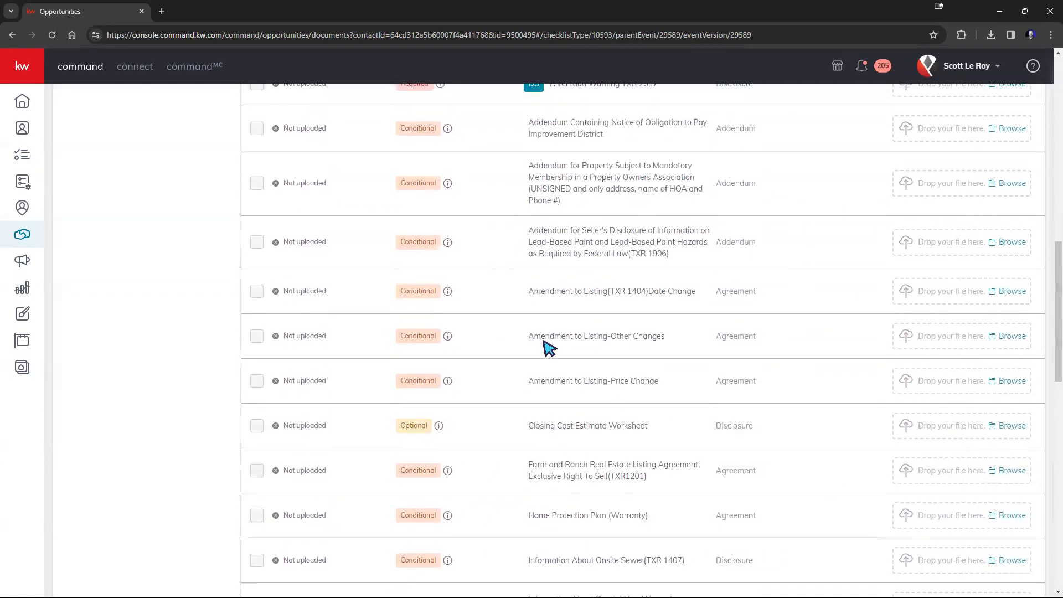
pyautogui.scroll(3, 550, 348)
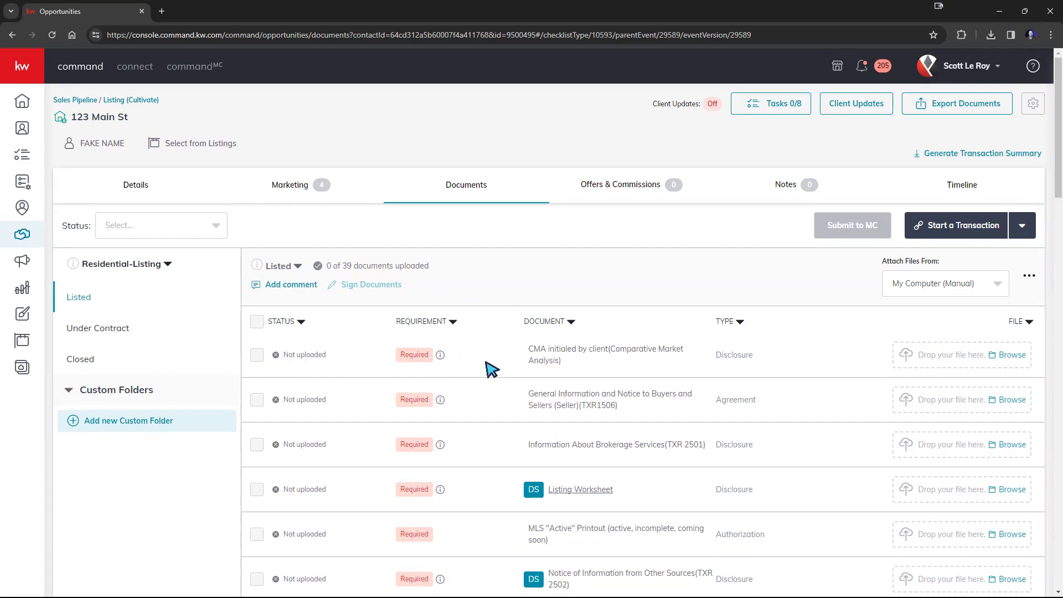
pyautogui.tripleClick(559, 355)
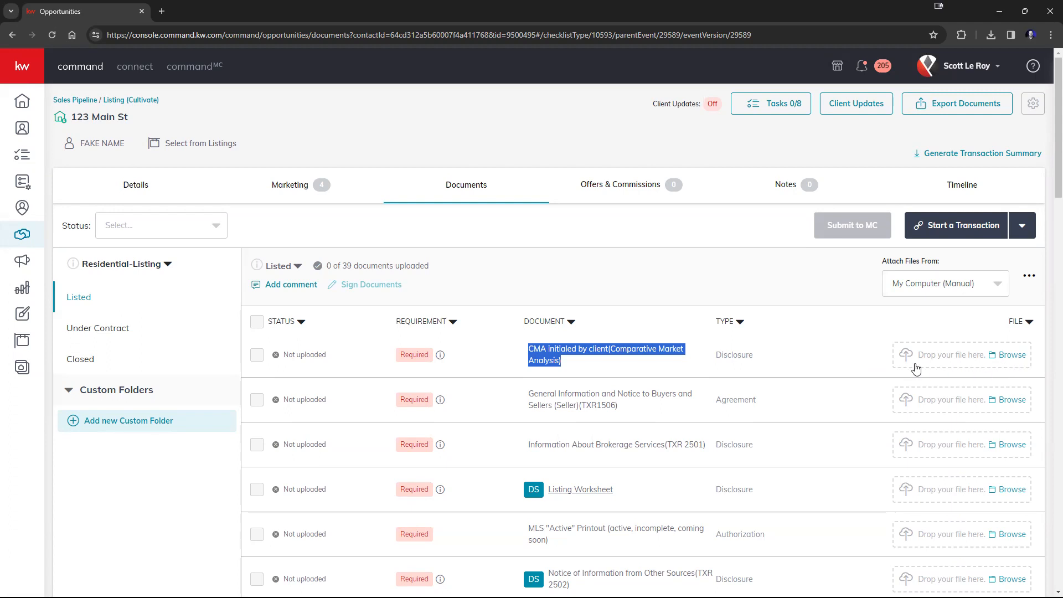
# Step: Examine the available sources for attaching files
pyautogui.click(994, 285)
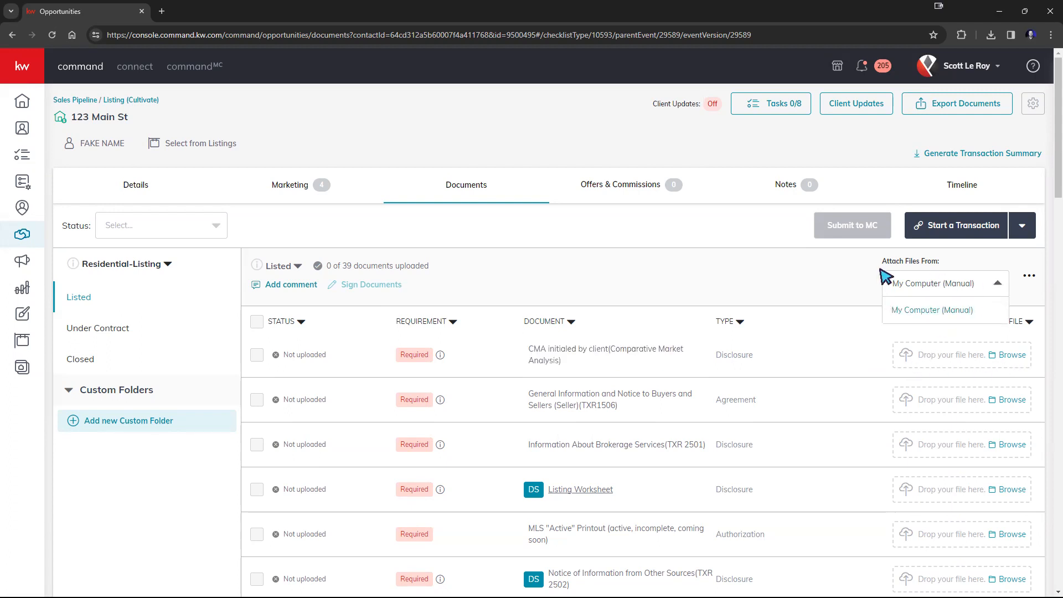
pyautogui.moveTo(879, 263); pyautogui.dragTo(920, 262)
pyautogui.click(970, 287)
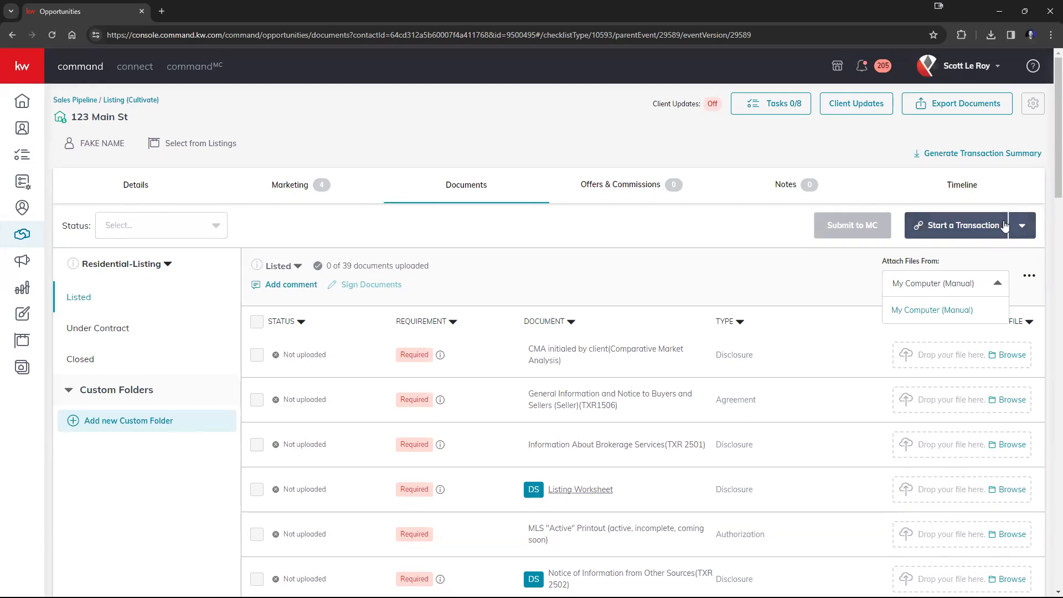
pyautogui.click(964, 75)
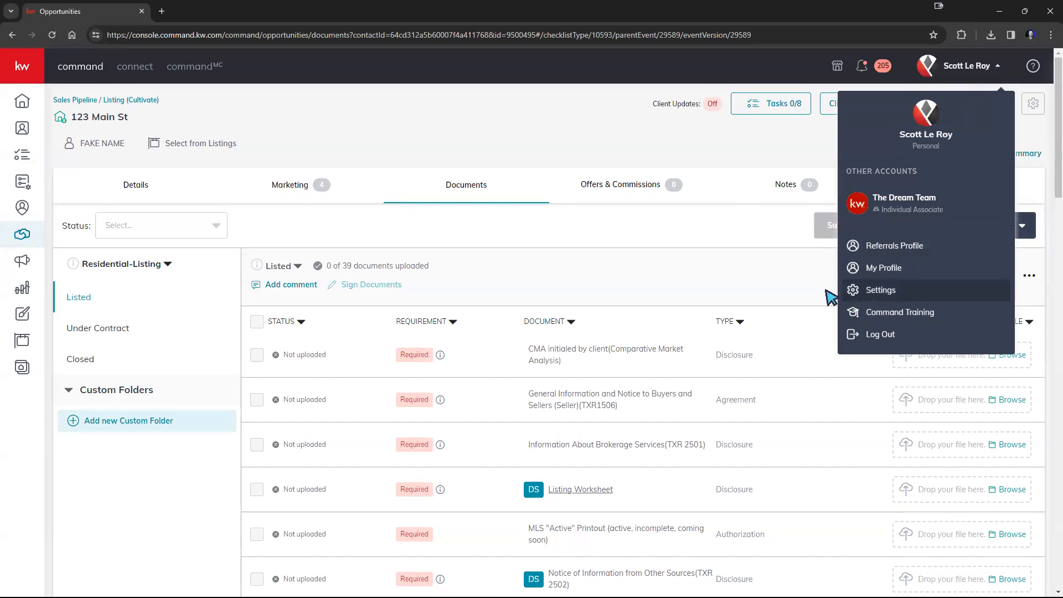
pyautogui.click(779, 270)
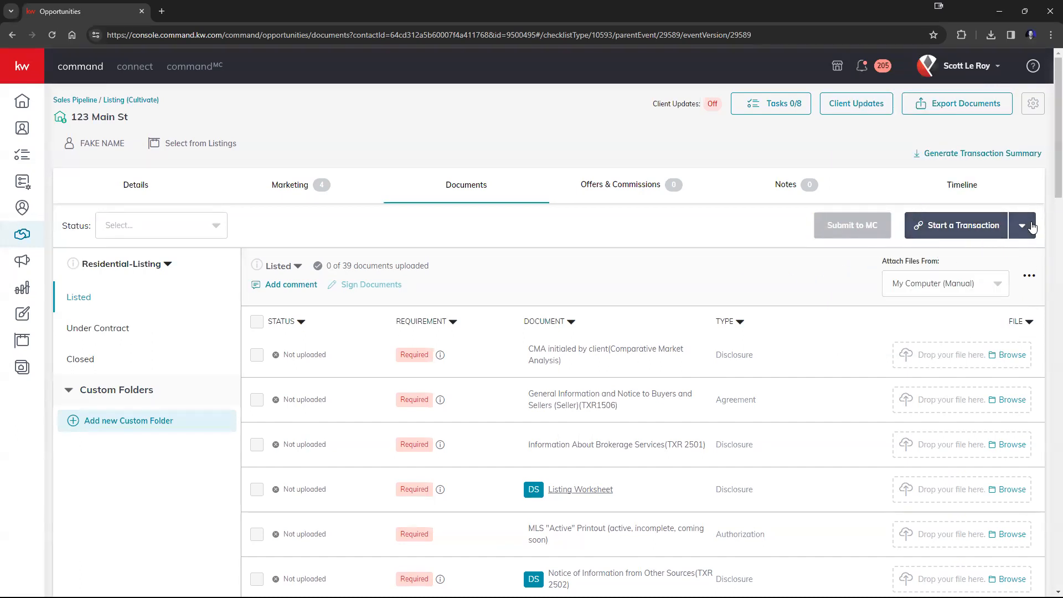
pyautogui.click(966, 71)
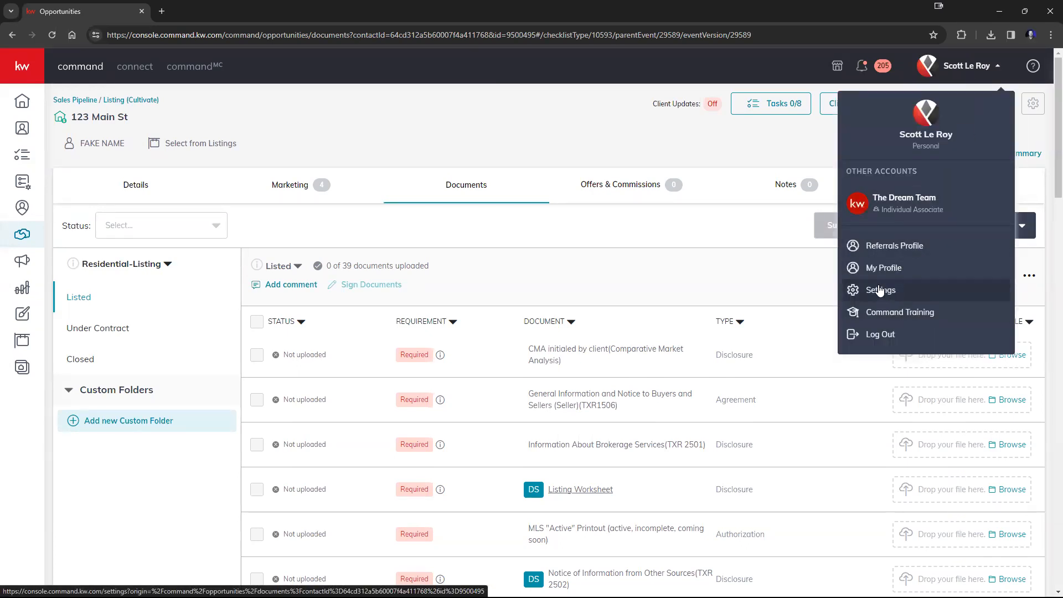
pyautogui.click(783, 290)
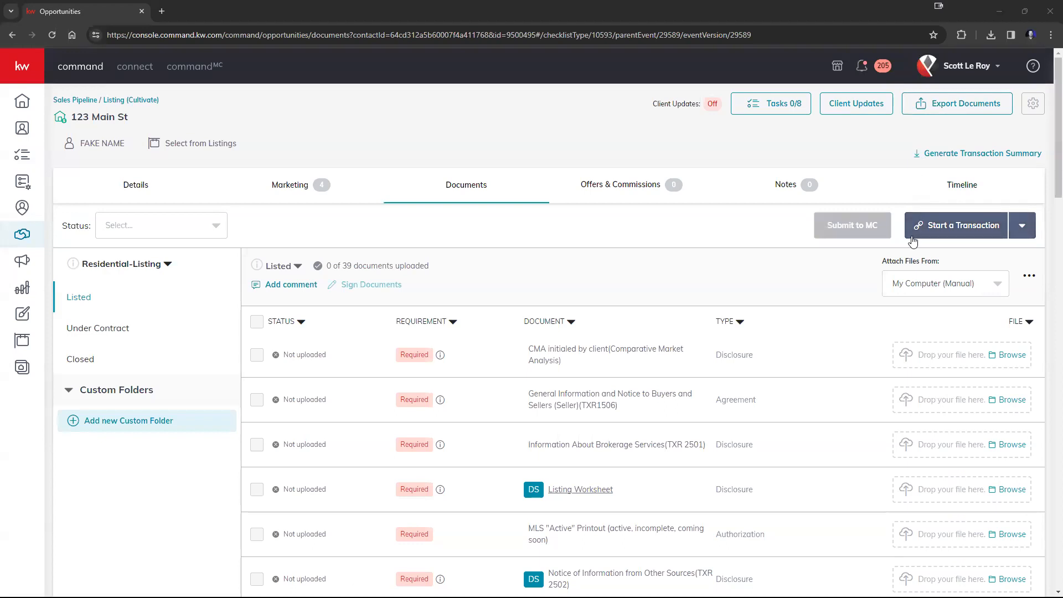
pyautogui.click(962, 66)
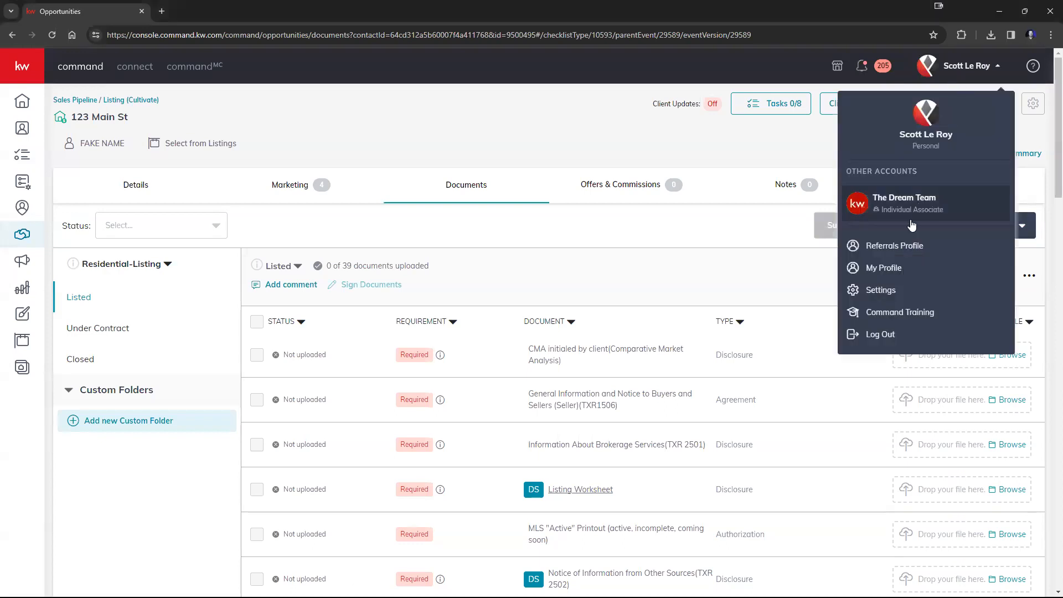
pyautogui.click(802, 288)
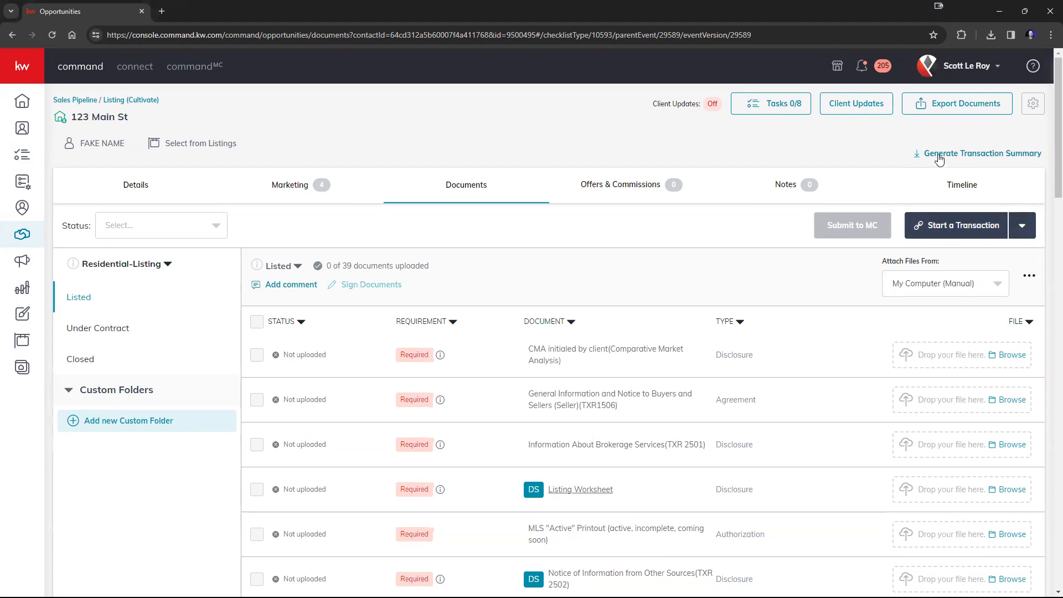
# Step: Start a DocuSign transaction for the 123 Main St opportunity
pyautogui.click(946, 233)
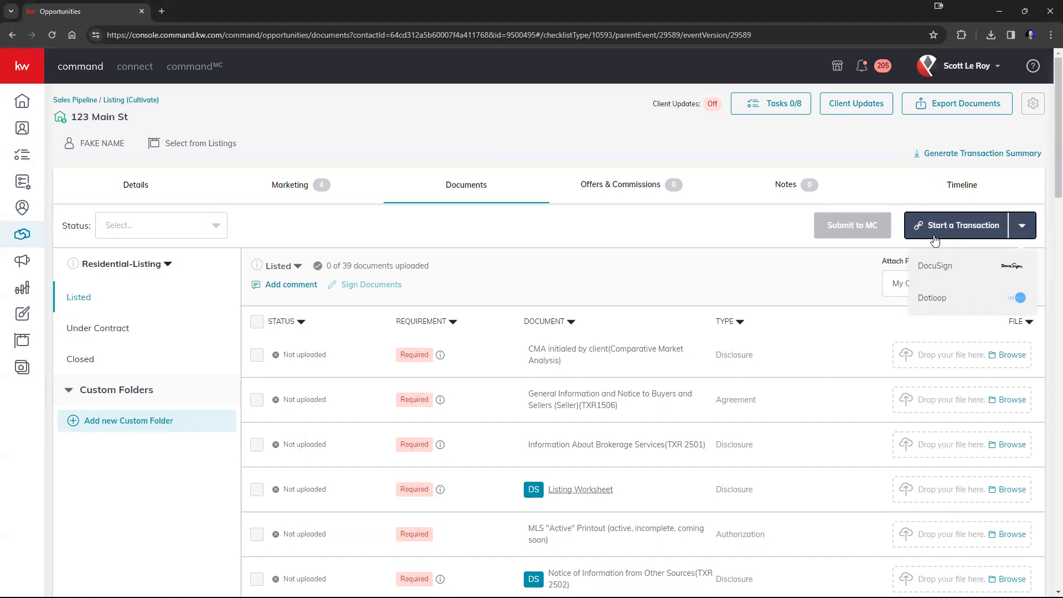
pyautogui.click(942, 266)
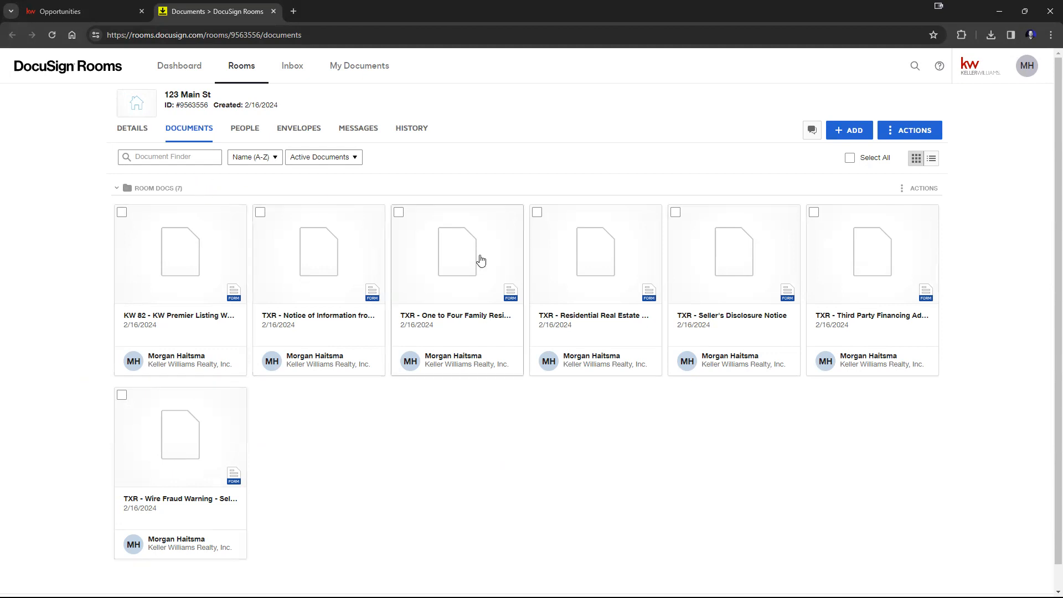
# Step: Select all seven documents in the DocuSign room and delete them
pyautogui.click(123, 396)
pyautogui.click(193, 215)
pyautogui.click(260, 213)
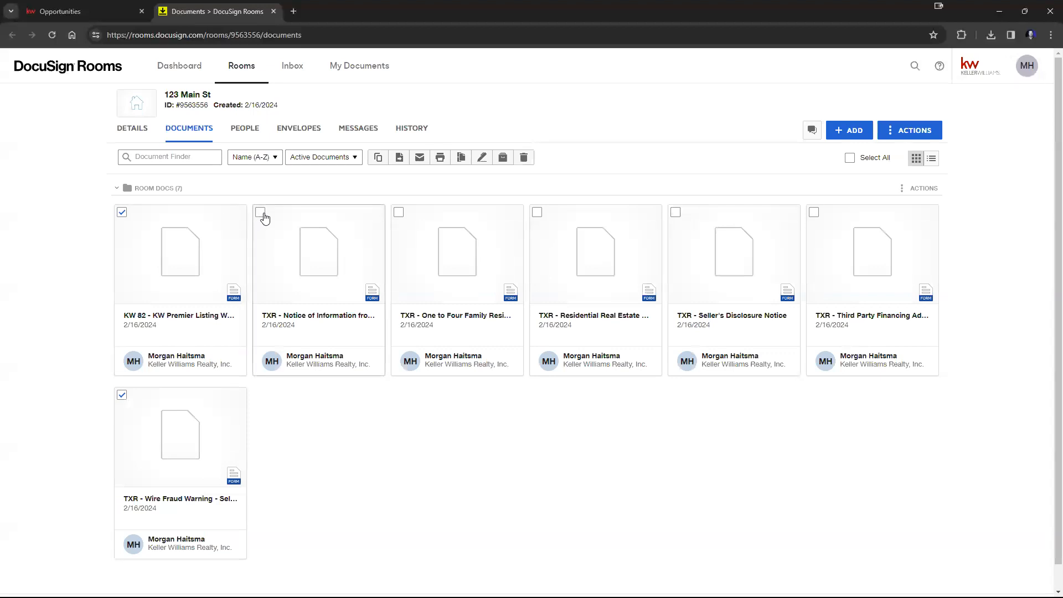
pyautogui.click(399, 213)
pyautogui.click(537, 213)
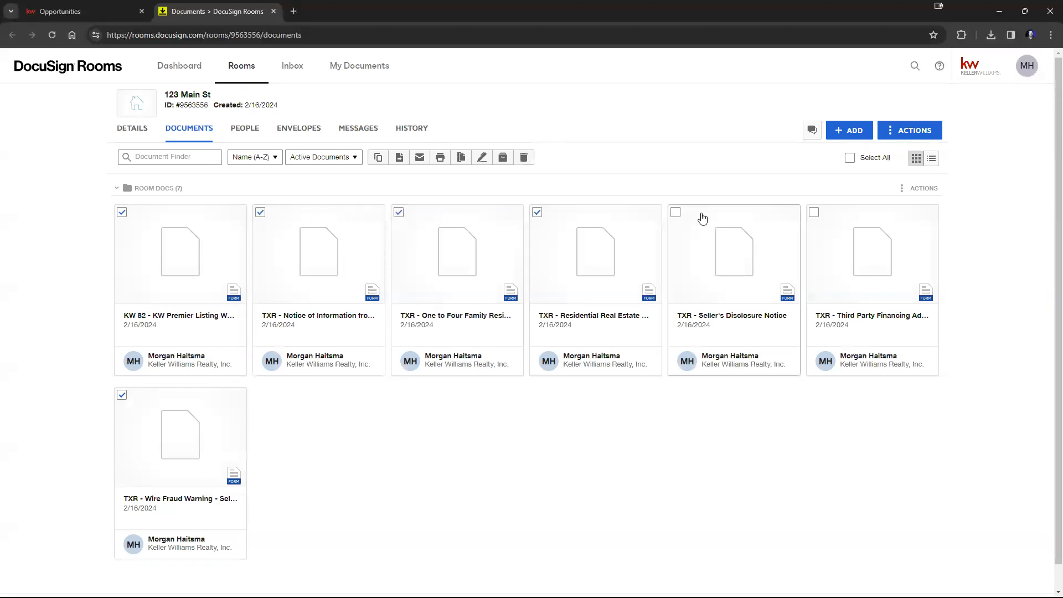
pyautogui.click(676, 214)
pyautogui.click(815, 214)
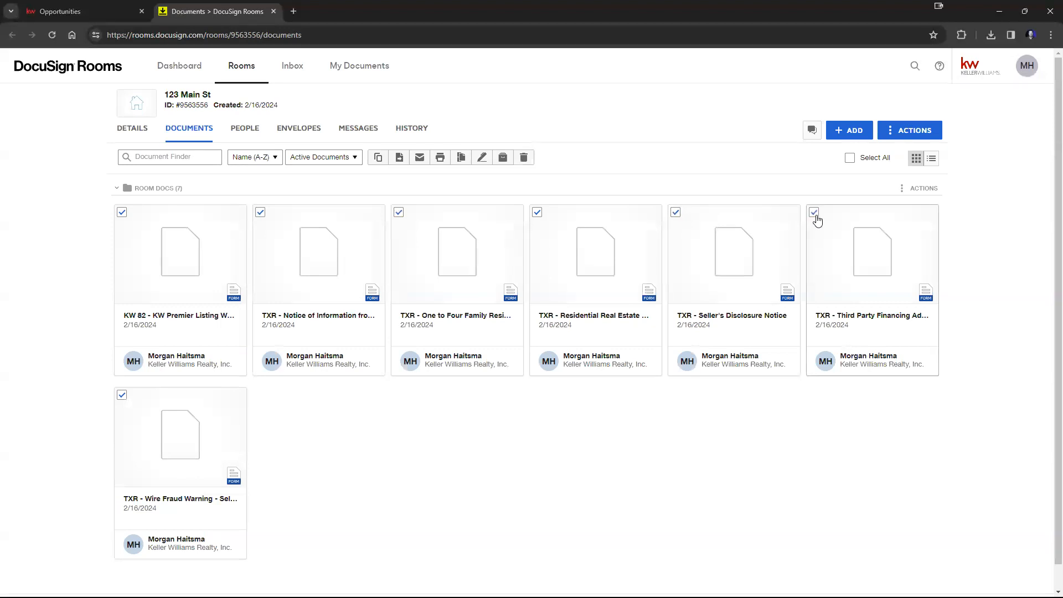
pyautogui.click(524, 158)
pyautogui.click(436, 404)
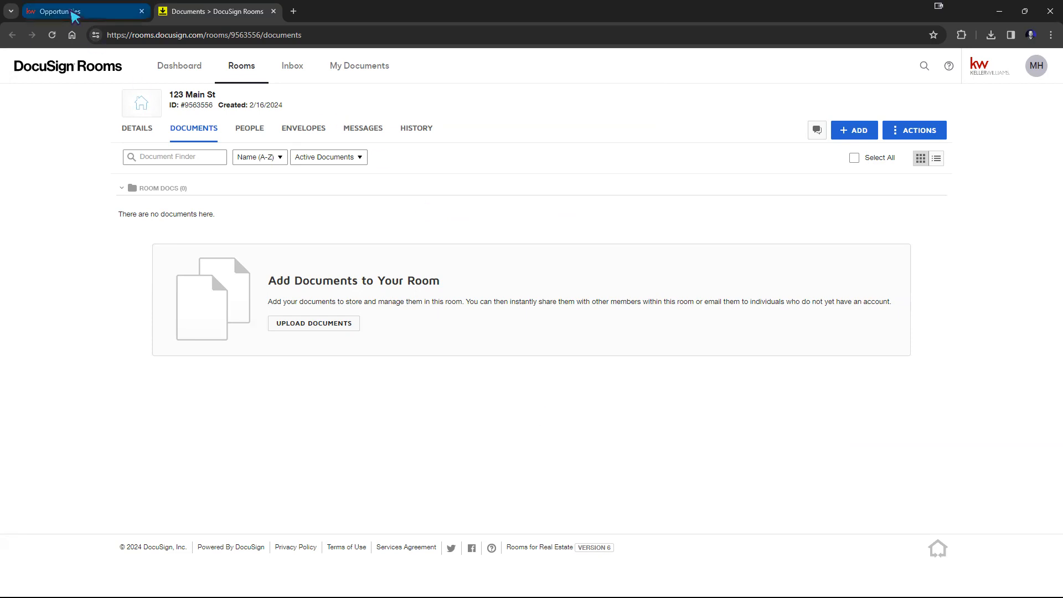
# Step: Switch between the opportunity and its DocuSign room to compare the linked transaction
pyautogui.click(72, 12)
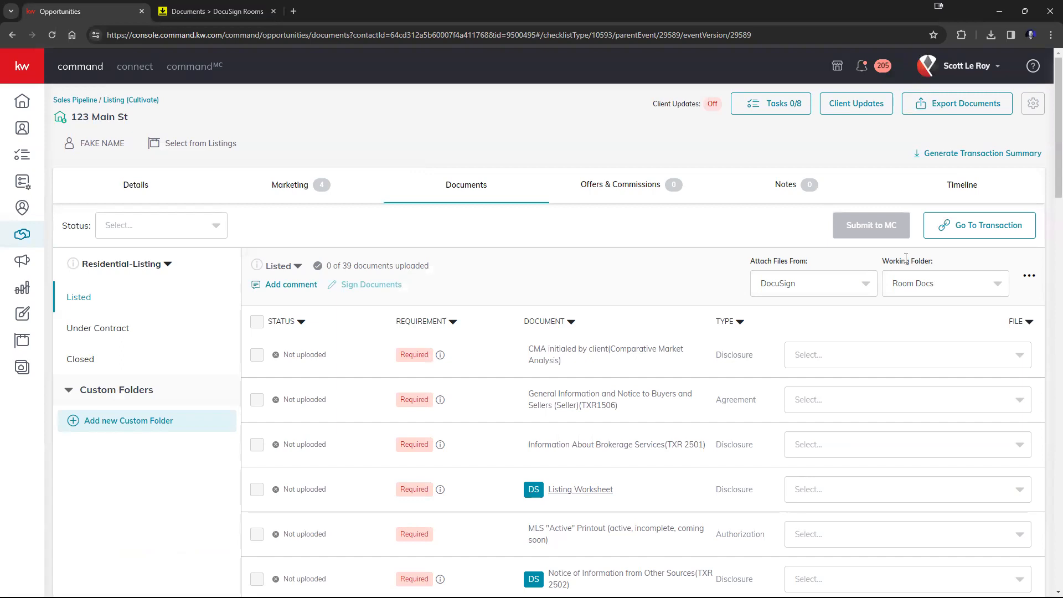
pyautogui.click(961, 233)
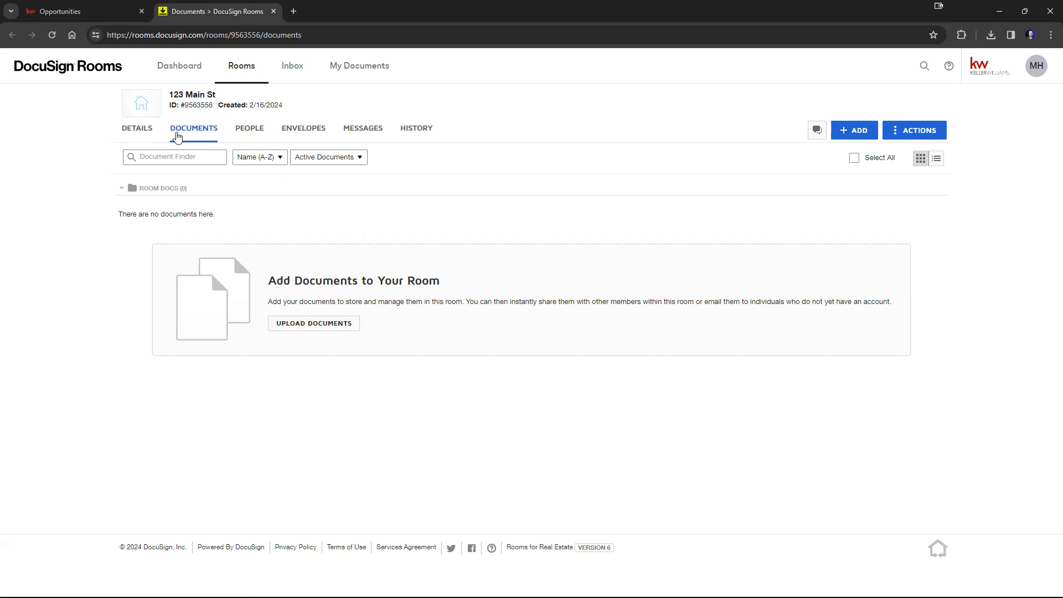
pyautogui.click(98, 14)
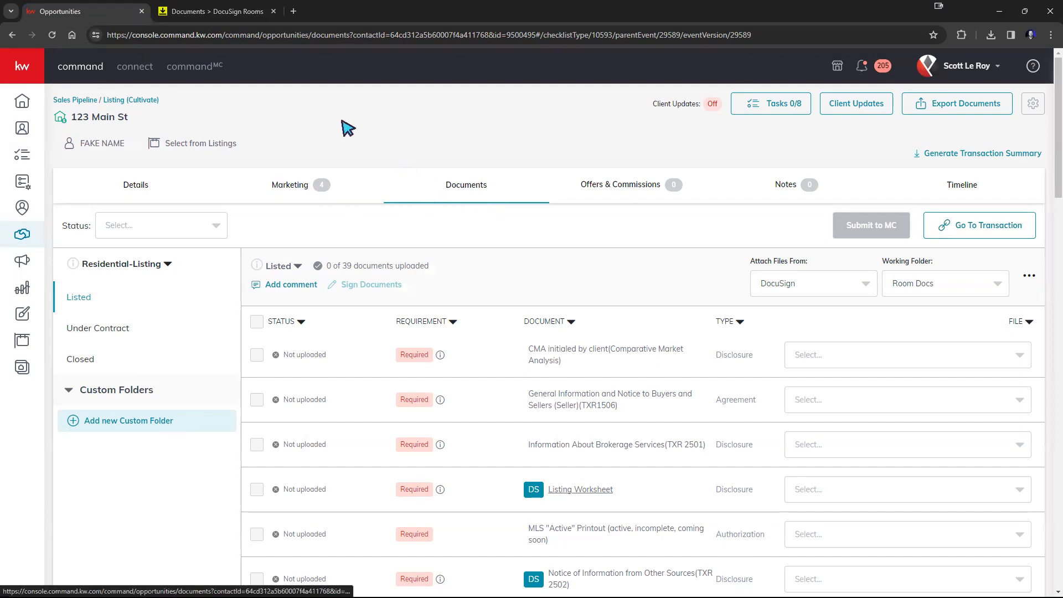
pyautogui.click(222, 11)
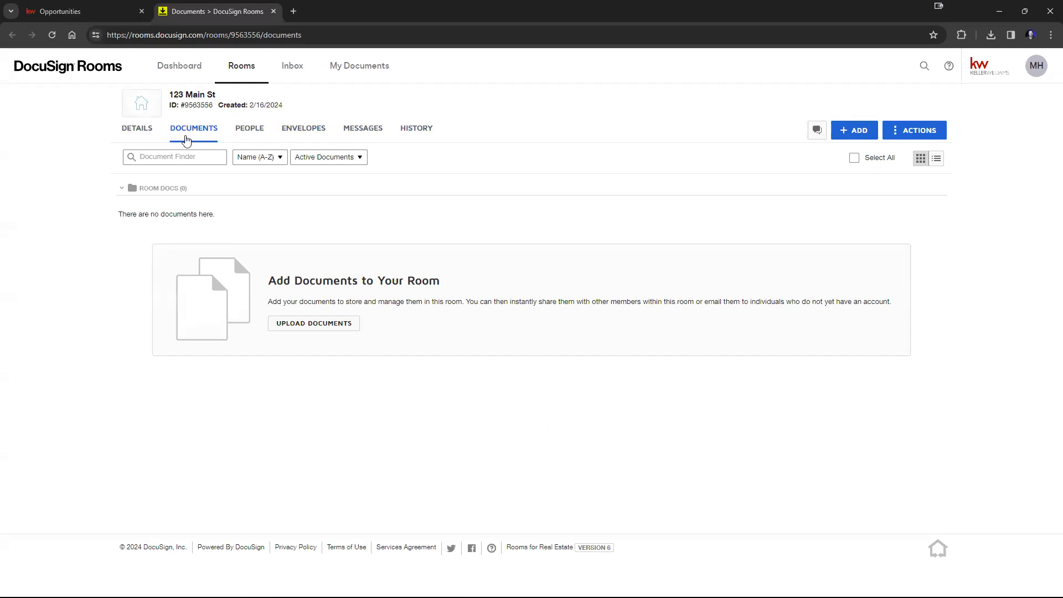
pyautogui.moveTo(169, 94); pyautogui.dragTo(216, 96)
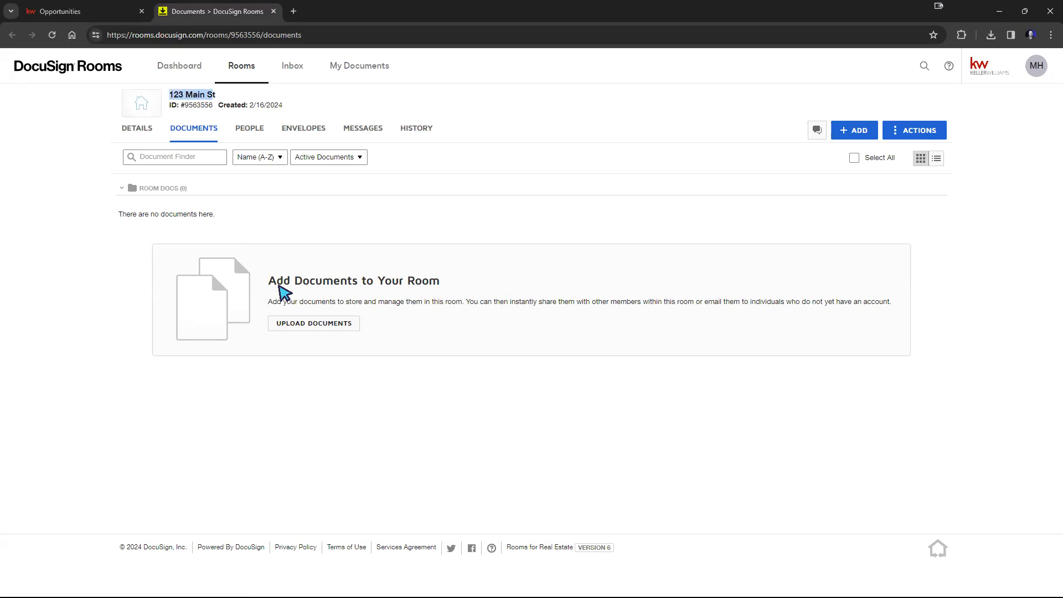
pyautogui.click(46, 12)
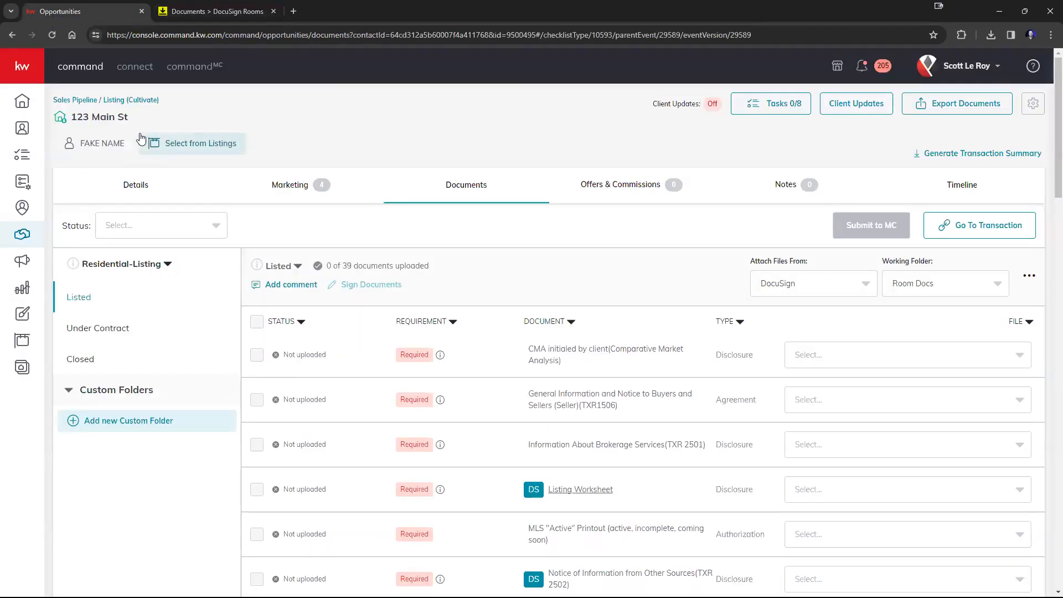
pyautogui.click(233, 13)
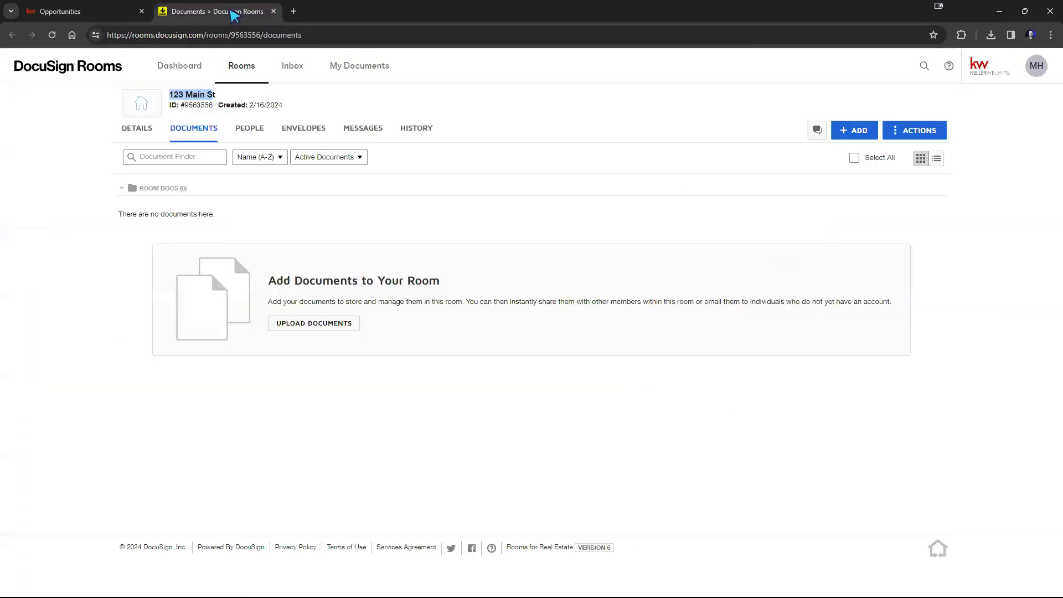
pyautogui.click(520, 418)
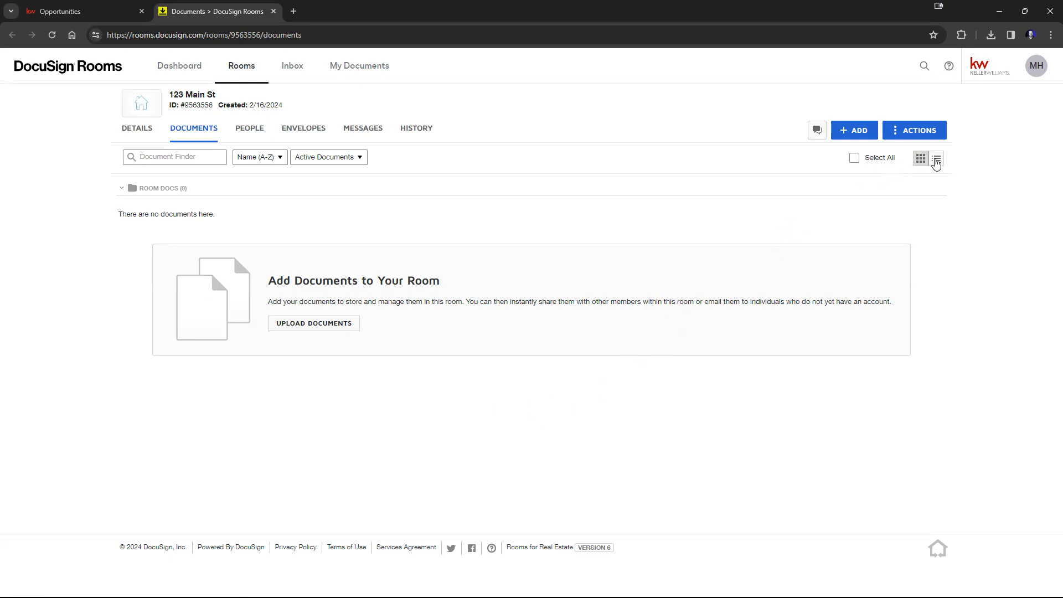
# Step: Open the DocuSign Rooms integration preferences and review the available forms providers
pyautogui.click(1037, 67)
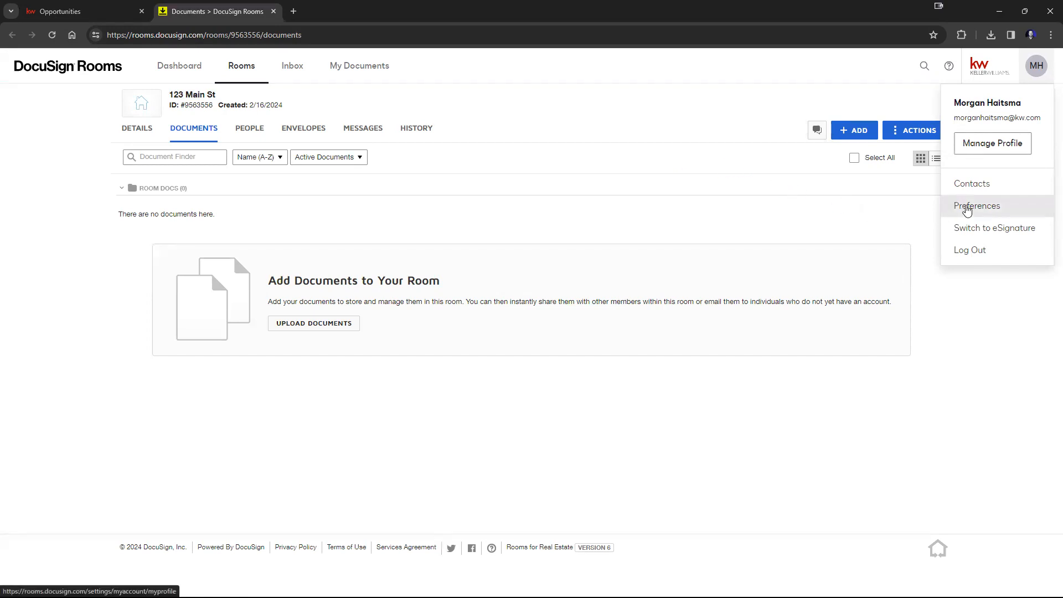
pyautogui.click(966, 211)
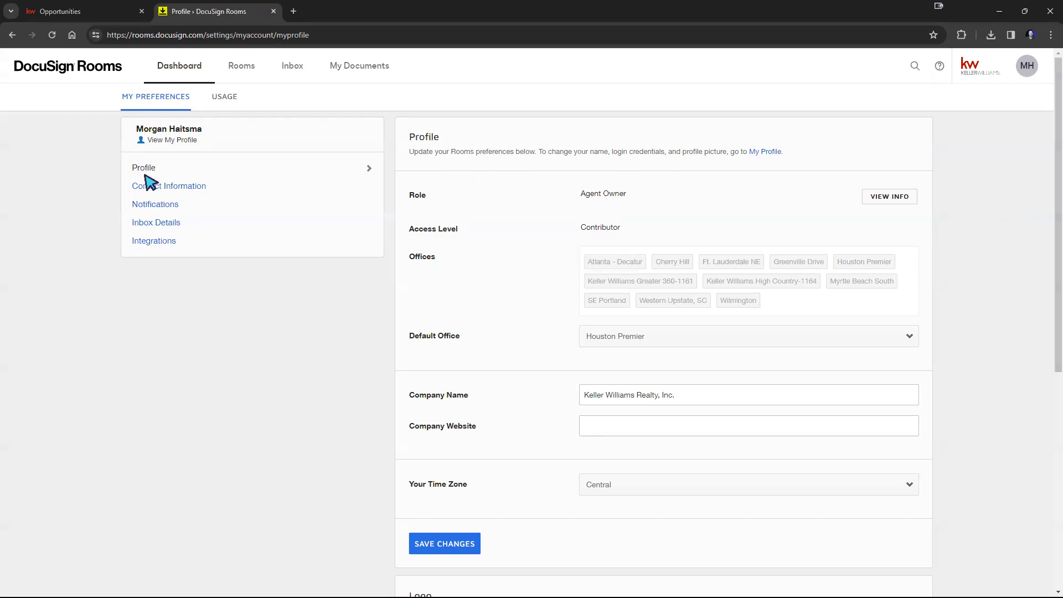
pyautogui.click(153, 249)
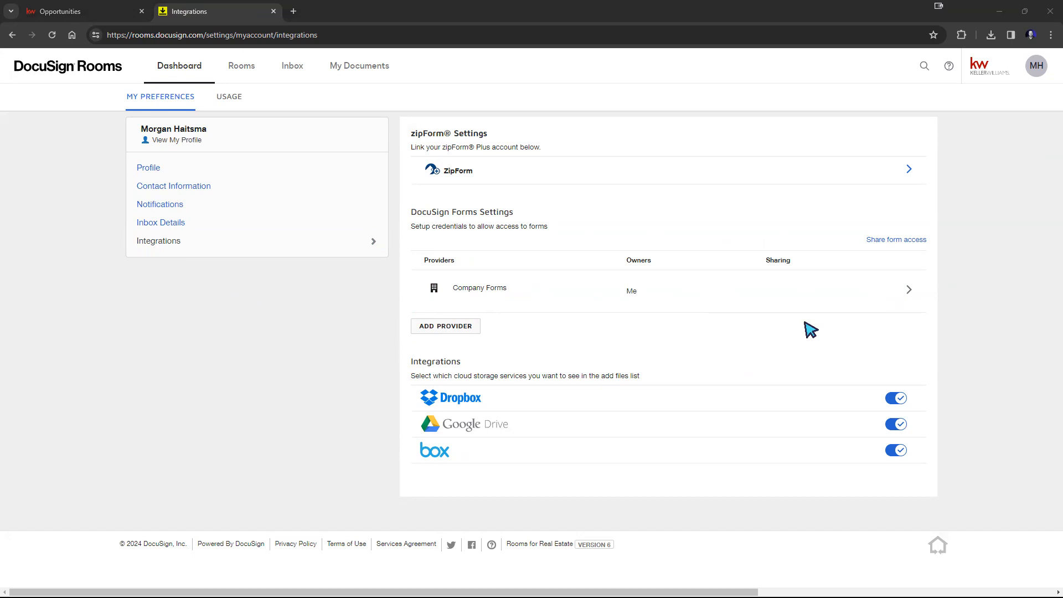
pyautogui.click(452, 325)
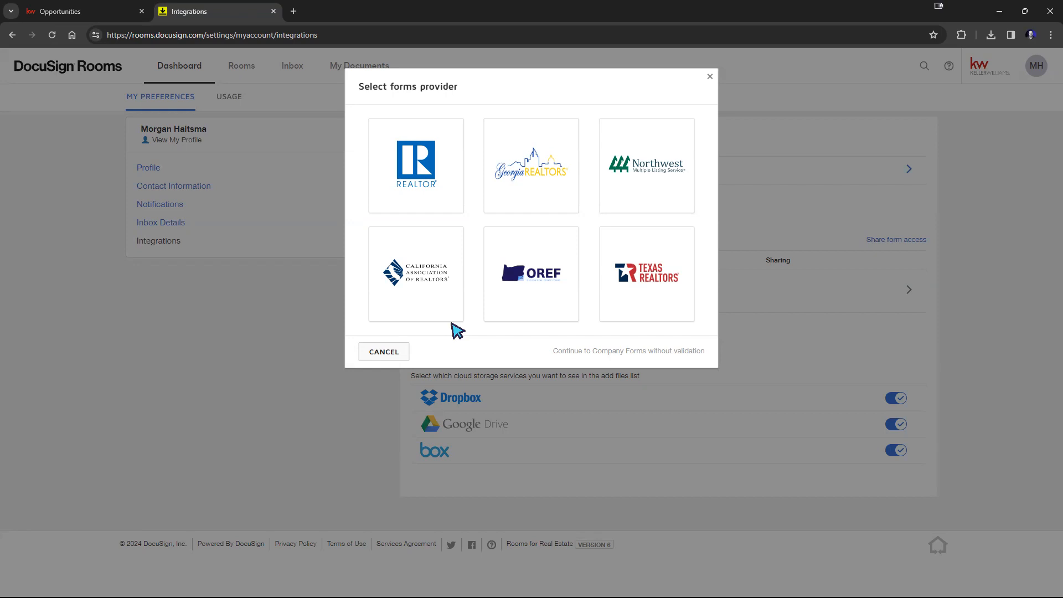
pyautogui.moveTo(554, 351); pyautogui.dragTo(705, 353)
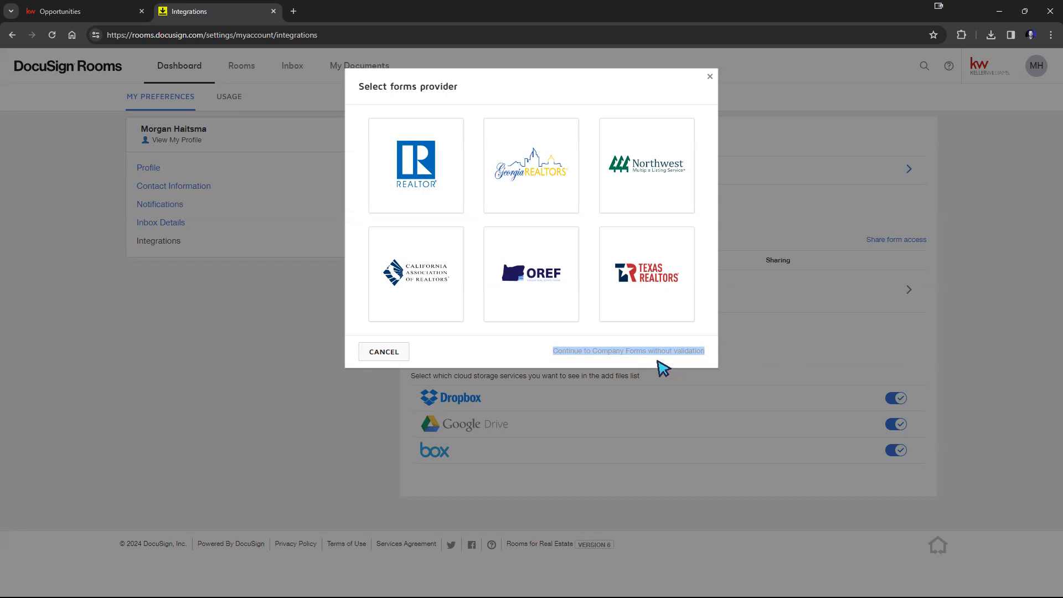
pyautogui.click(745, 348)
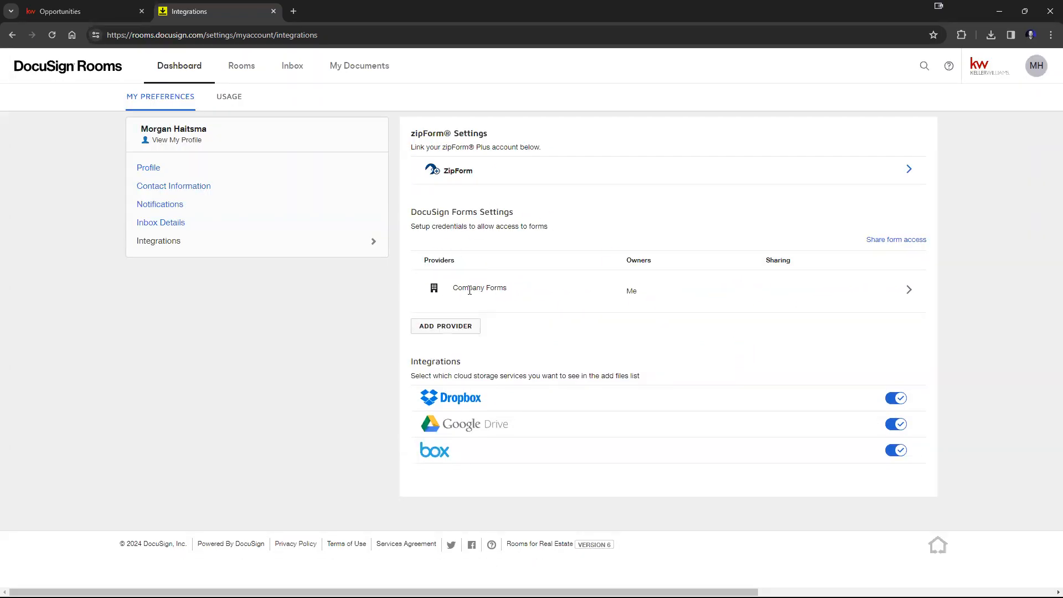
pyautogui.click(450, 331)
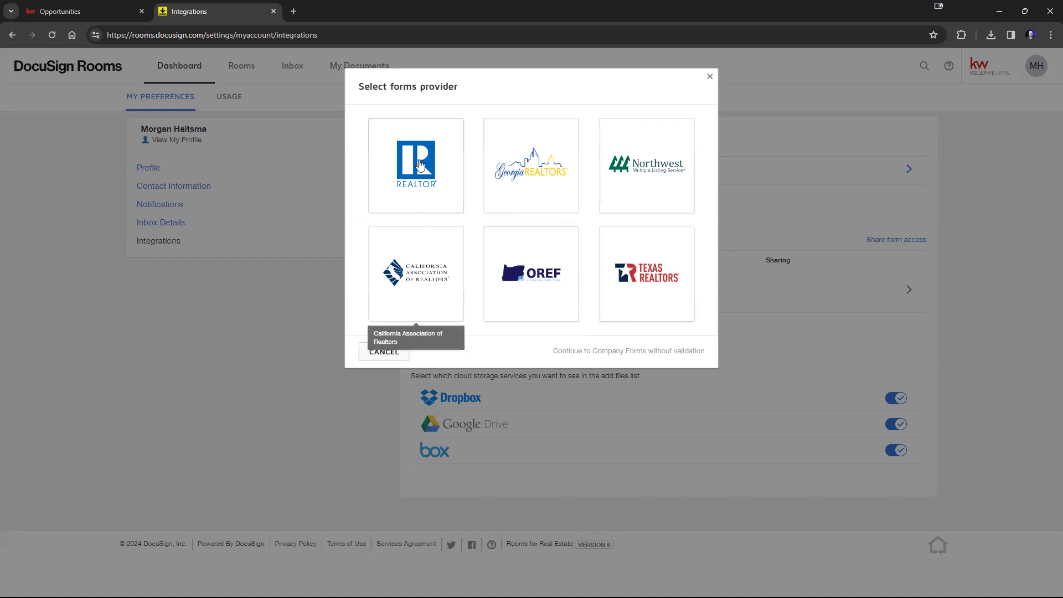
pyautogui.click(420, 161)
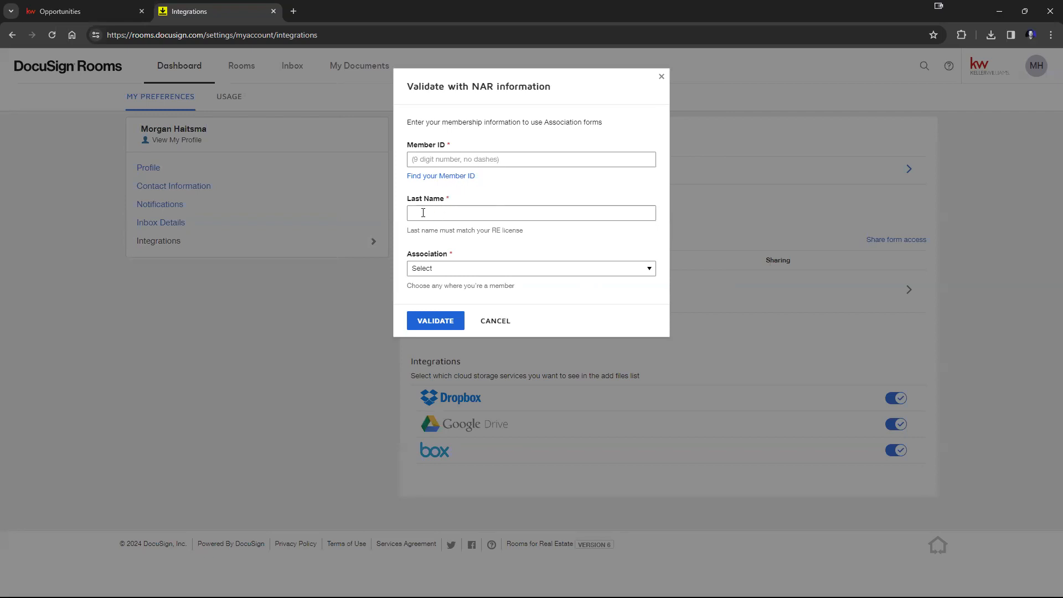
pyautogui.click(481, 269)
pyautogui.scroll(-10, 498, 354)
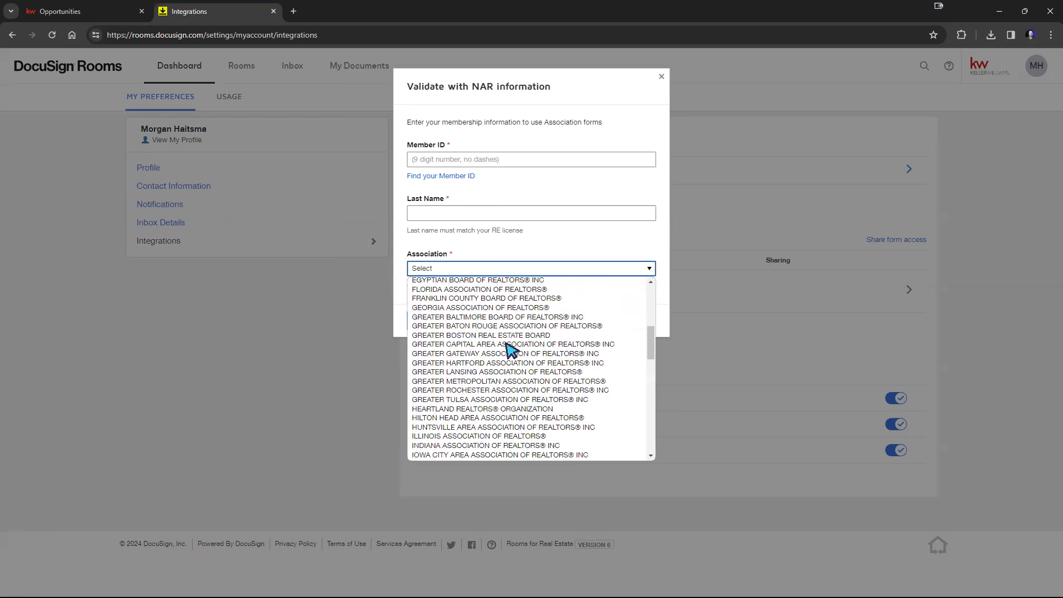
pyautogui.scroll(-5, 518, 376)
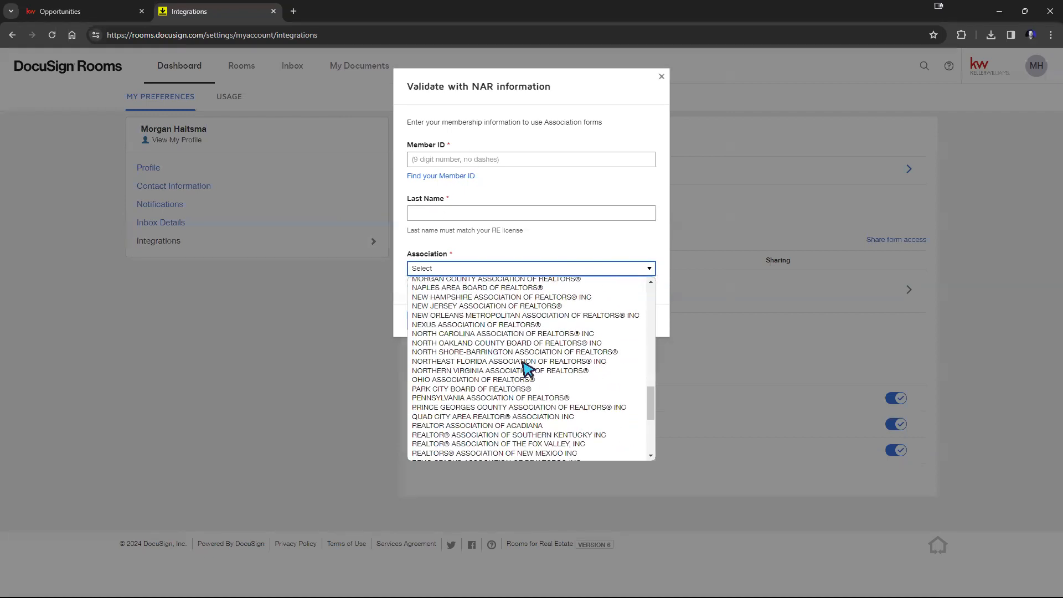
pyautogui.click(613, 254)
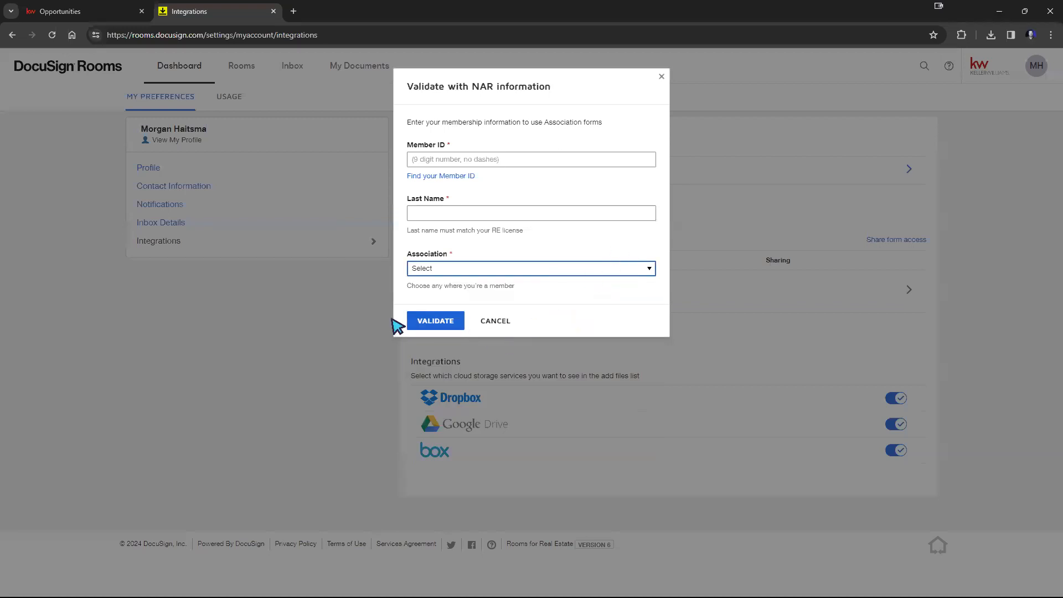
pyautogui.click(510, 328)
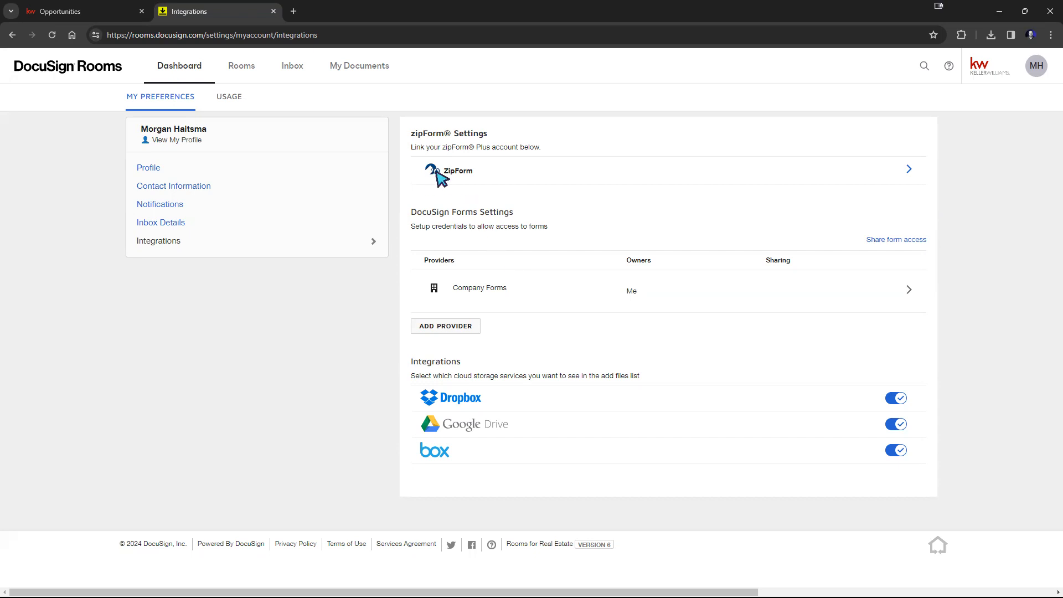
# Step: Review the ZipForm Plus settings, then return to the list of rooms
pyautogui.click(907, 181)
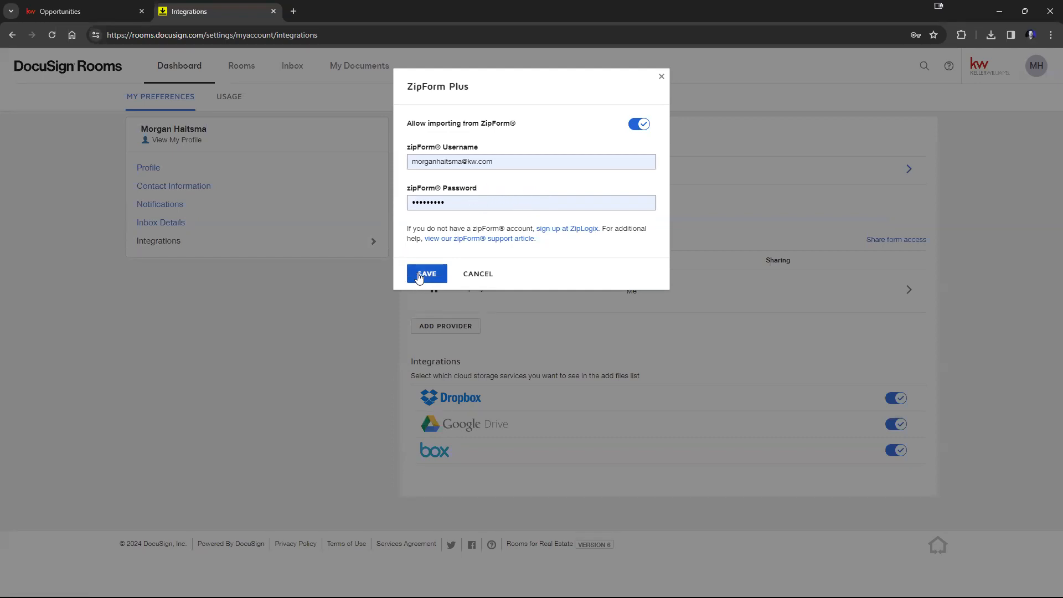
pyautogui.click(485, 280)
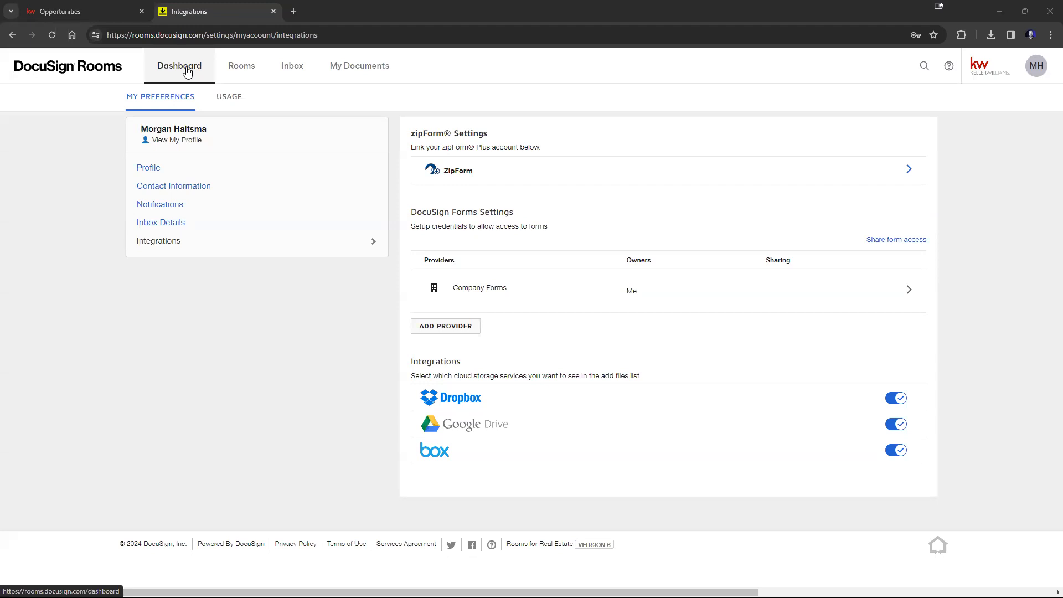
pyautogui.click(242, 69)
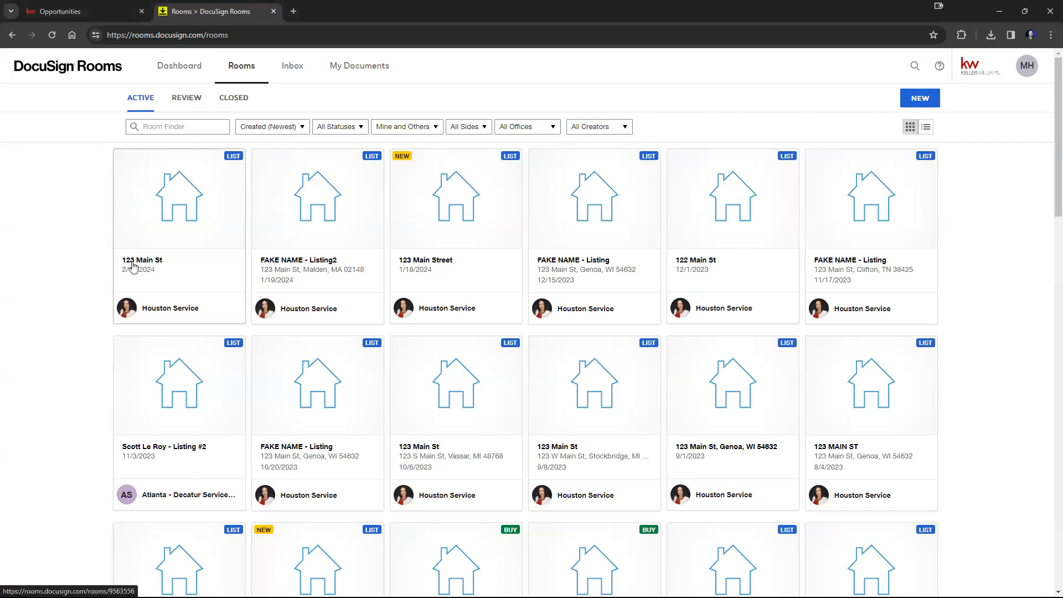
# Step: Open the 123 Main St room's documents and add the HAR - Broker Notice to Buyer Tenant form from DocuSign Forms
pyautogui.click(180, 220)
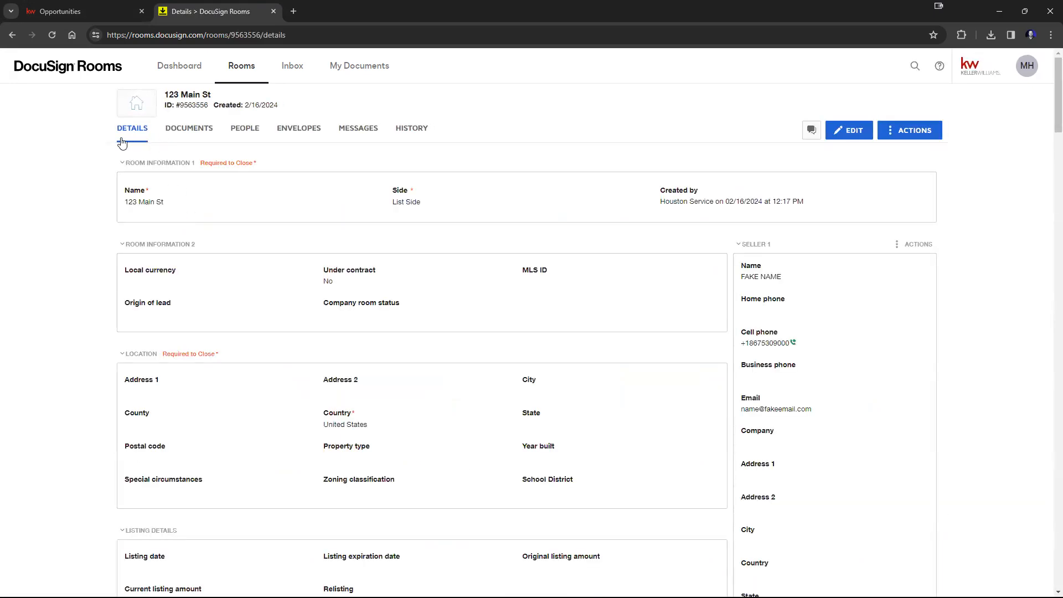
pyautogui.click(176, 133)
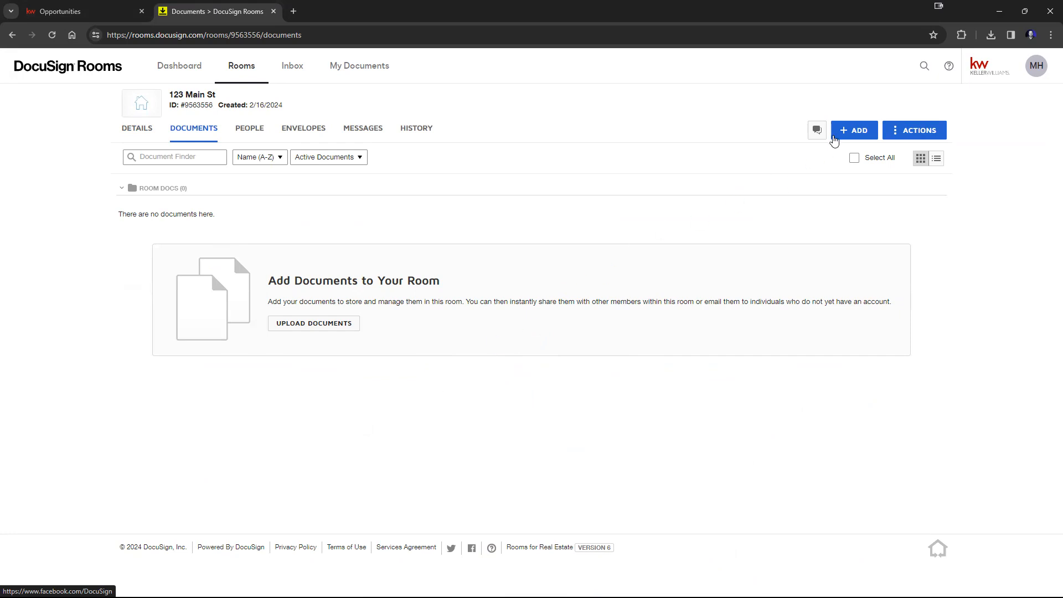
pyautogui.click(837, 136)
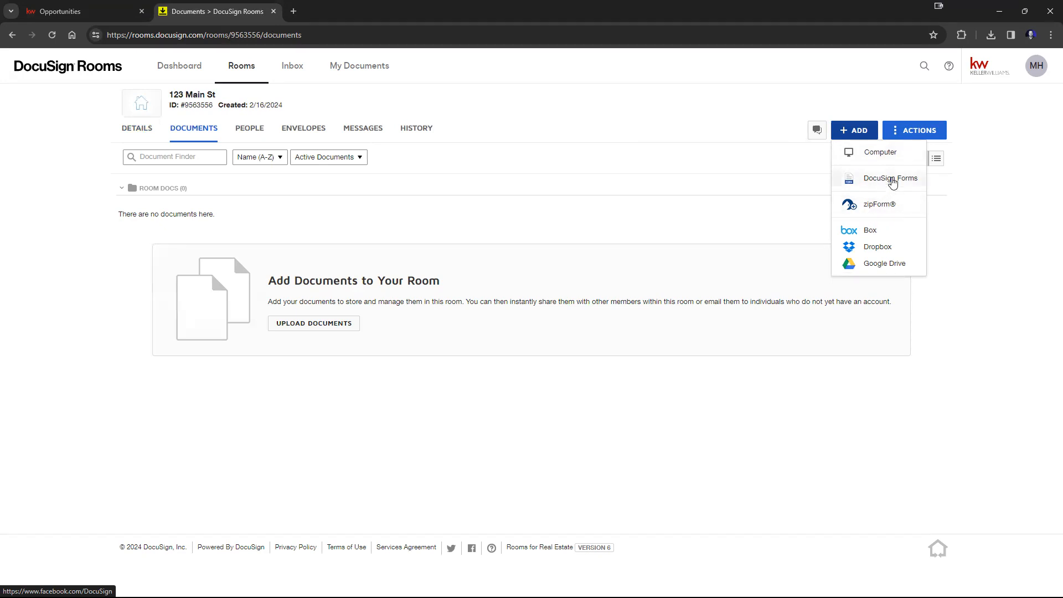
pyautogui.click(897, 179)
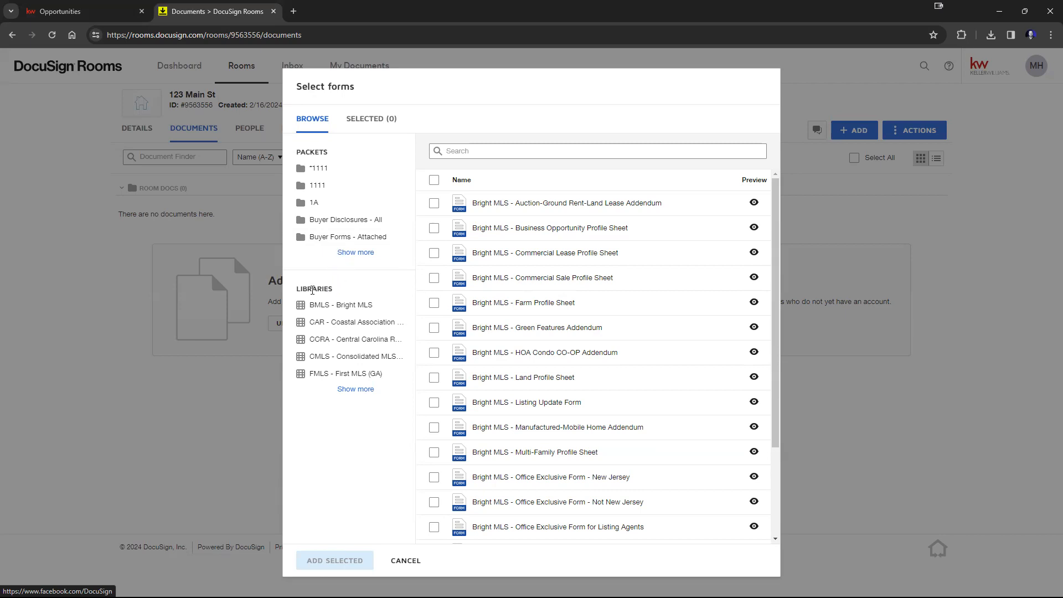
pyautogui.click(347, 388)
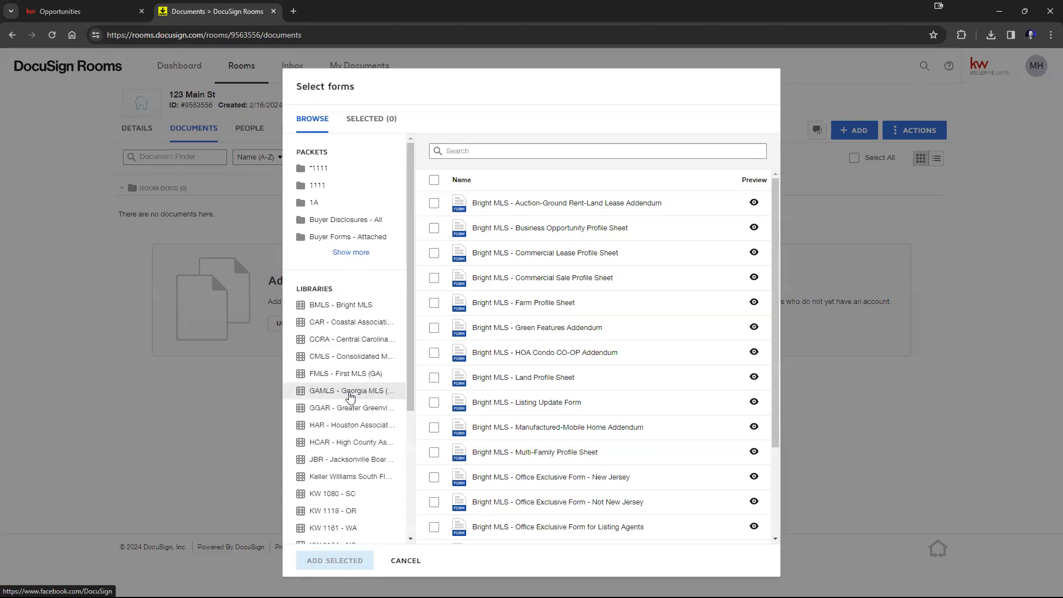
pyautogui.scroll(-2, 355, 364)
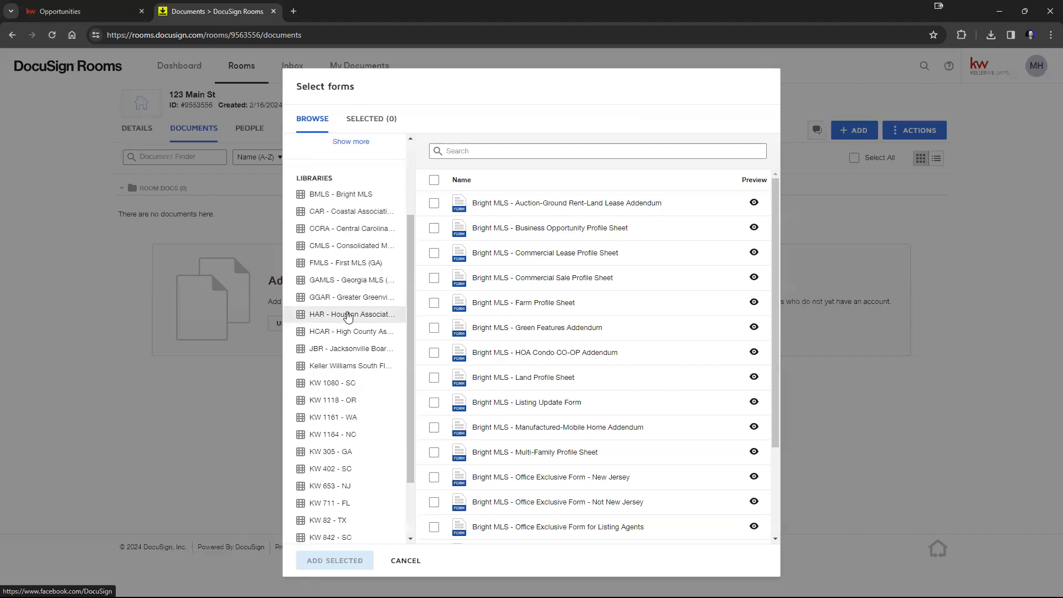
pyautogui.click(345, 320)
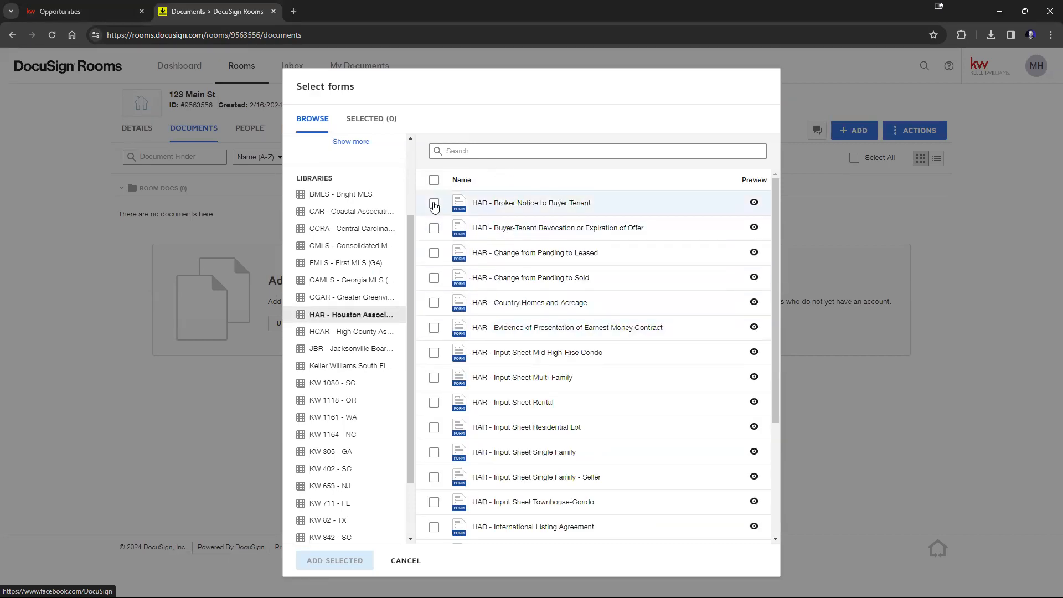
pyautogui.click(434, 205)
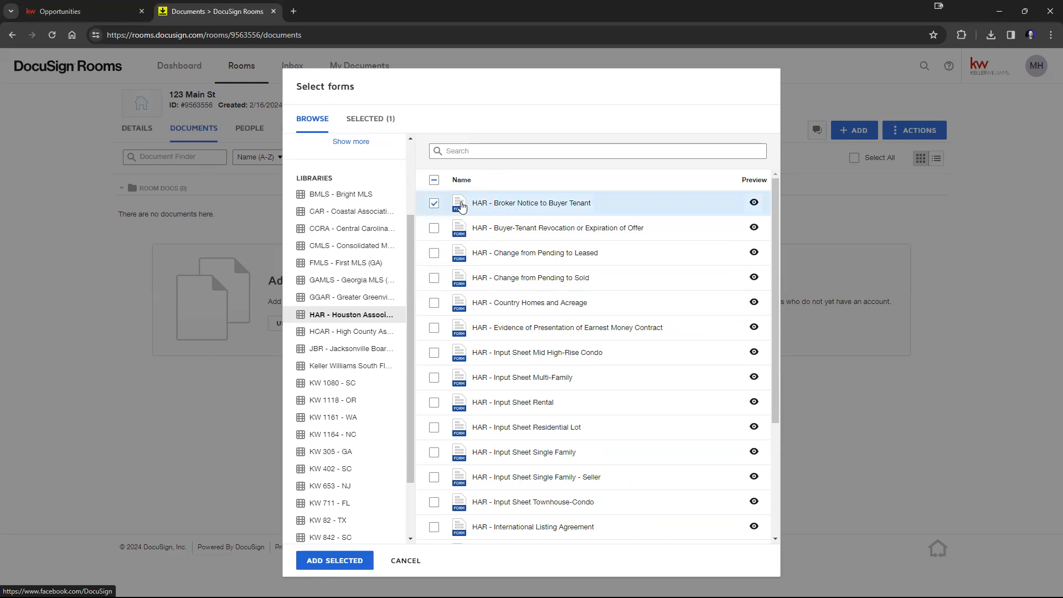
pyautogui.click(334, 565)
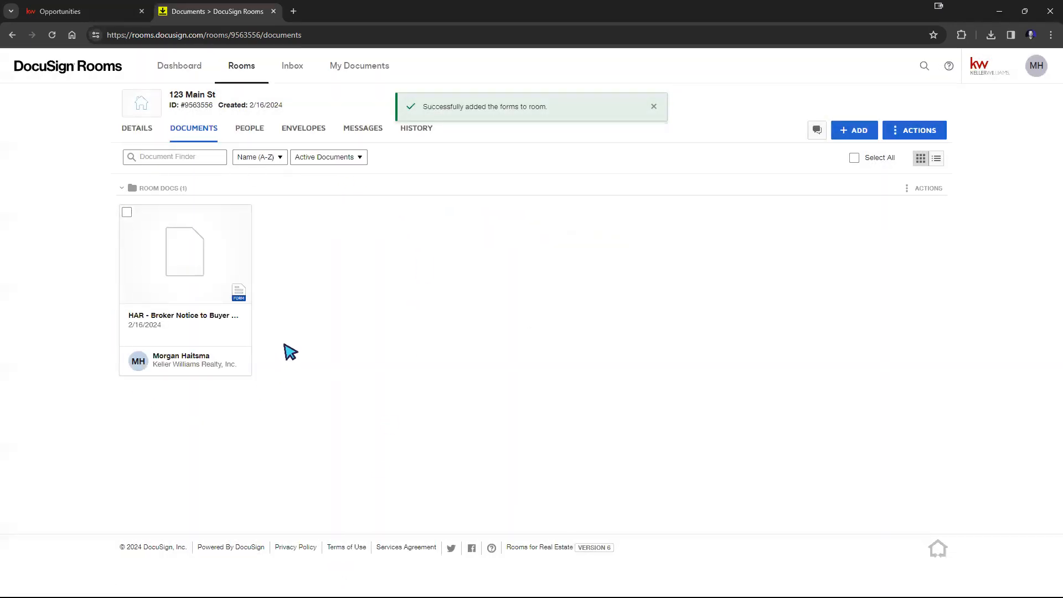
# Step: Check six more HAR library forms in the DocuSign Forms picker
pyautogui.click(856, 134)
pyautogui.click(885, 183)
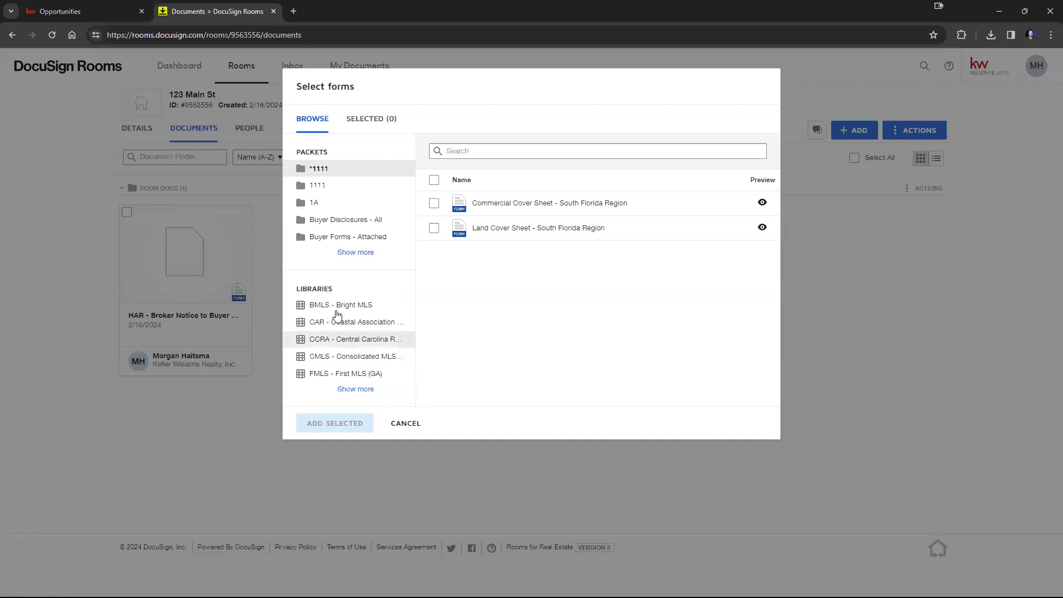
pyautogui.click(355, 389)
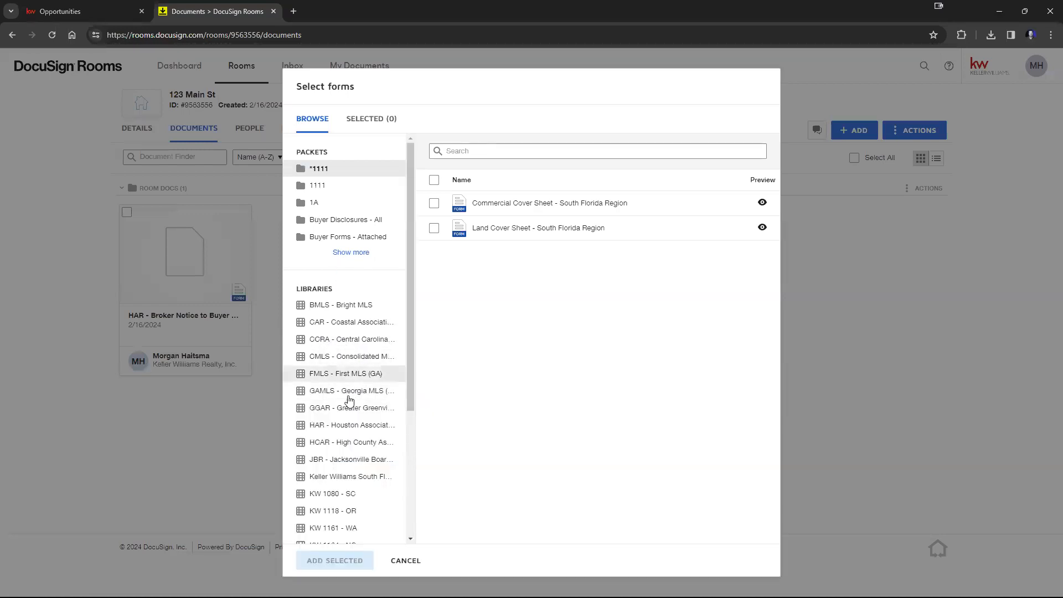
pyautogui.click(340, 431)
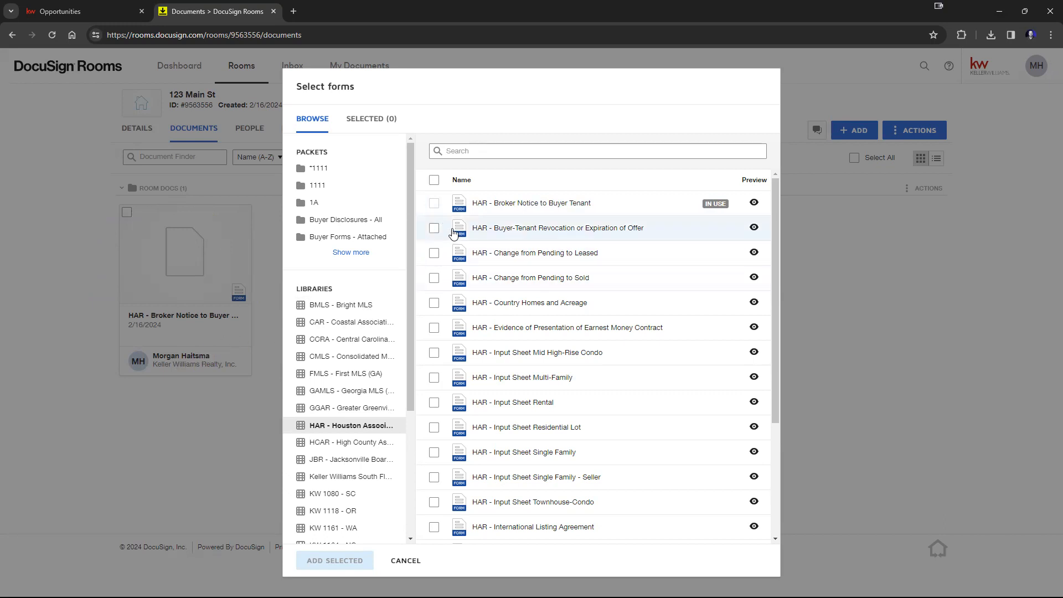
pyautogui.click(434, 229)
pyautogui.click(434, 253)
pyautogui.click(435, 278)
pyautogui.click(434, 304)
pyautogui.click(434, 328)
pyautogui.click(434, 353)
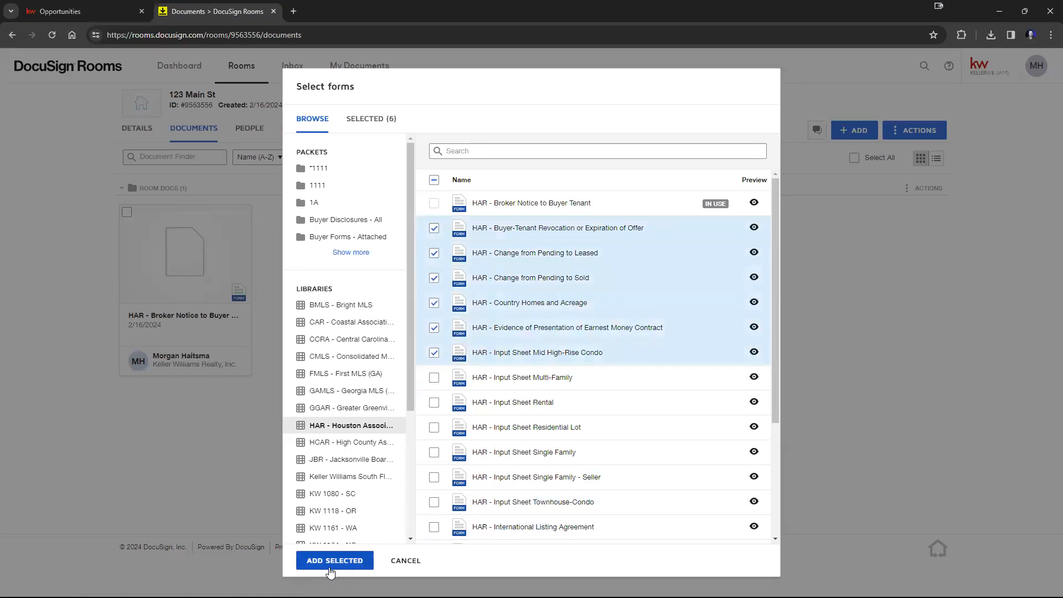
# Step: Preview the HAR - Broker Notice to Buyer Tenant form and close the preview
pyautogui.click(754, 204)
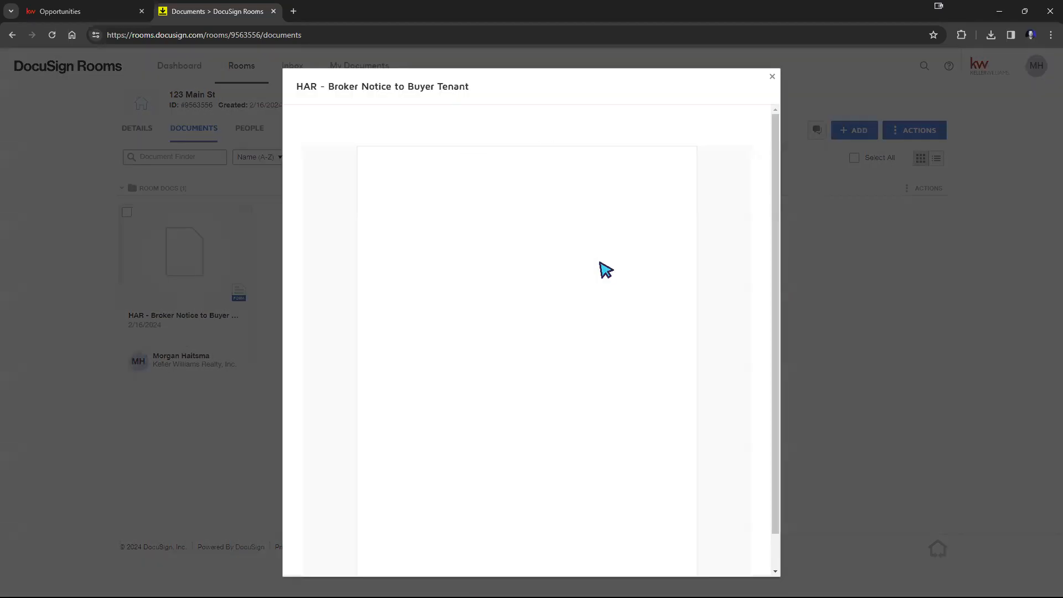
pyautogui.scroll(-1, 646, 267)
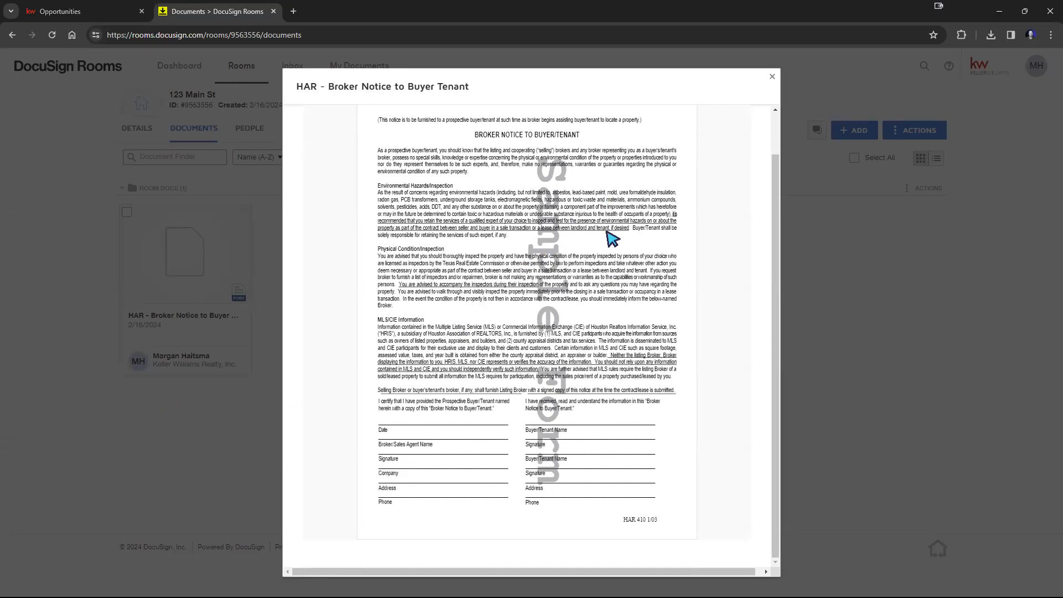
pyautogui.scroll(1, 612, 239)
pyautogui.click(772, 77)
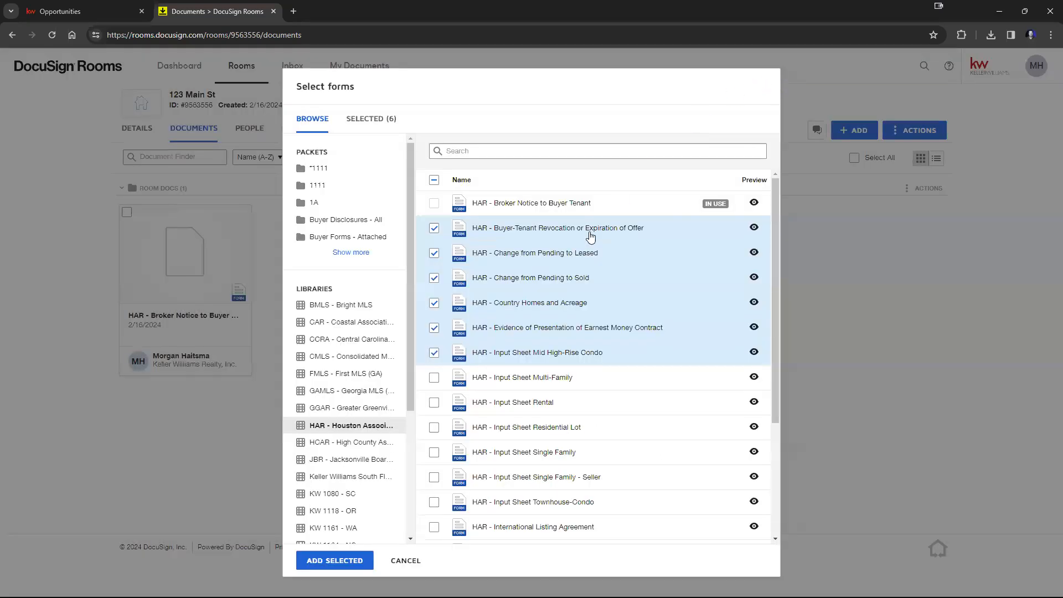
# Step: Check forms from several packets in the forms picker, then cancel the whole selection
pyautogui.scroll(-3, 570, 339)
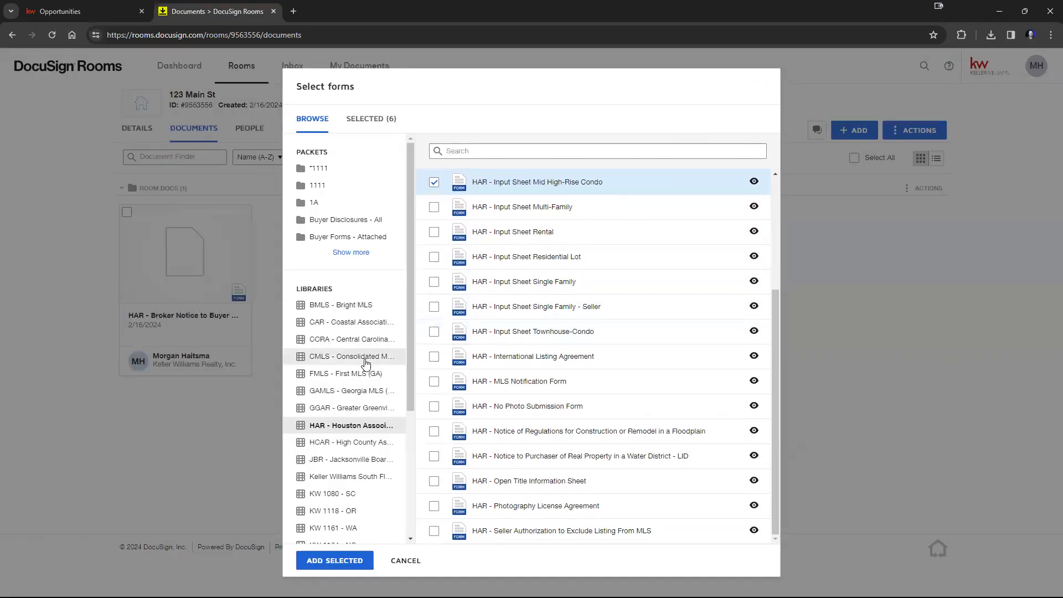
pyautogui.click(331, 169)
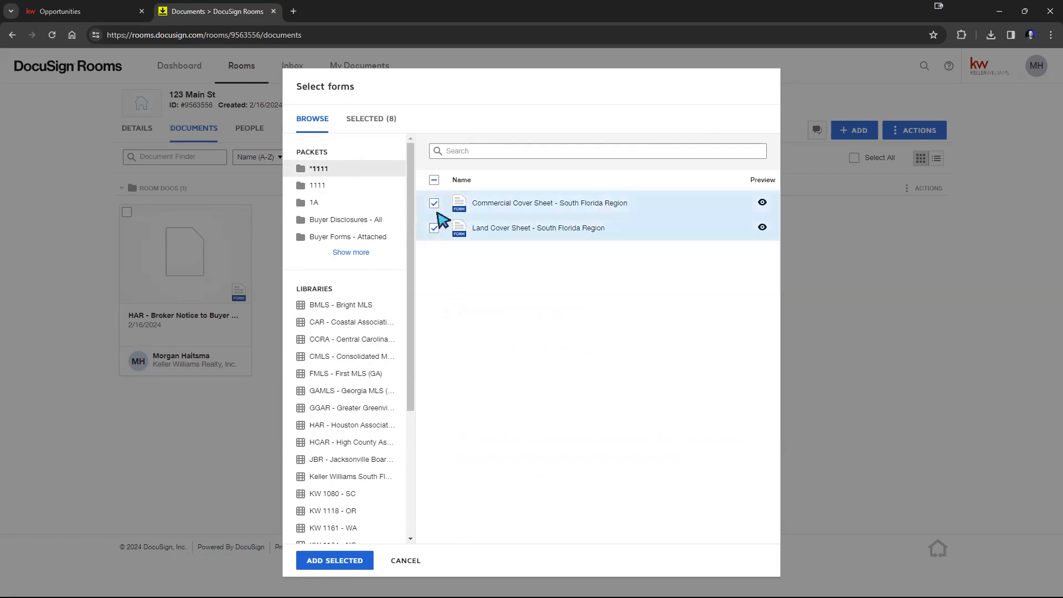
pyautogui.click(433, 228)
pyautogui.click(433, 229)
pyautogui.click(316, 202)
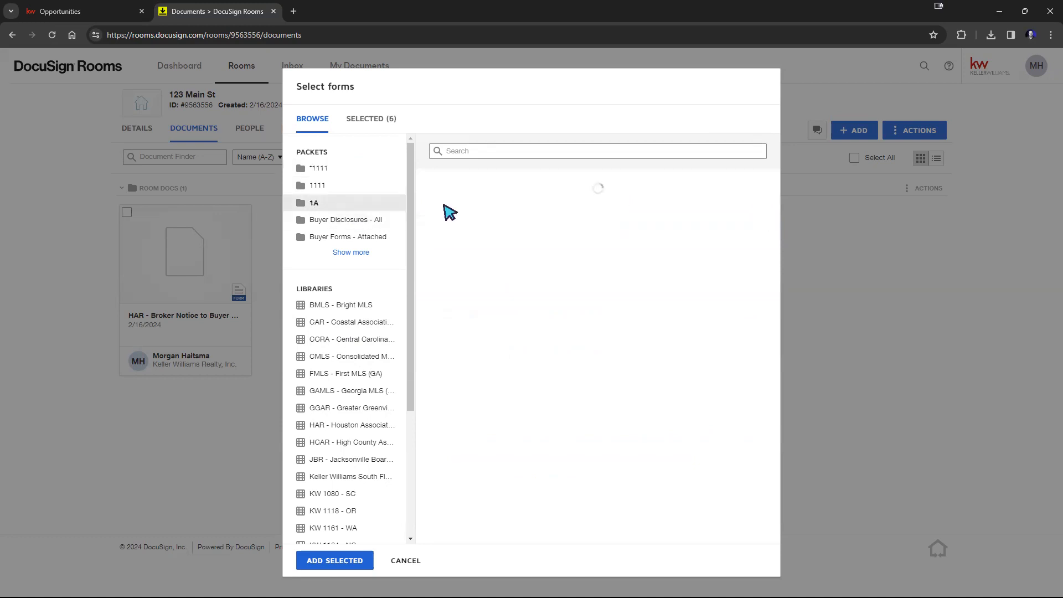
pyautogui.click(434, 203)
pyautogui.click(433, 229)
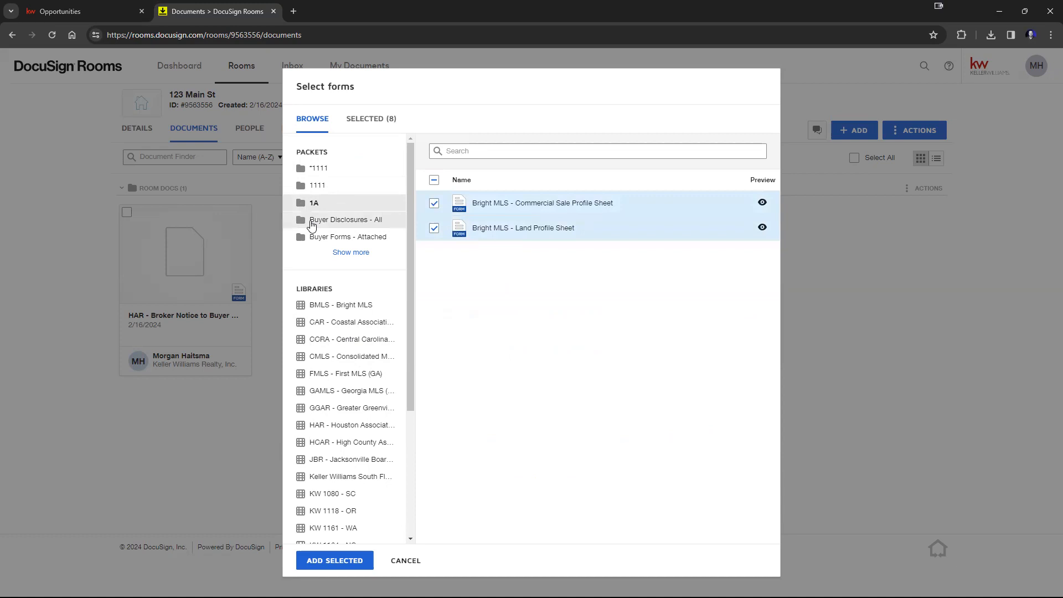
pyautogui.click(310, 220)
pyautogui.click(434, 212)
pyautogui.click(435, 229)
pyautogui.click(434, 231)
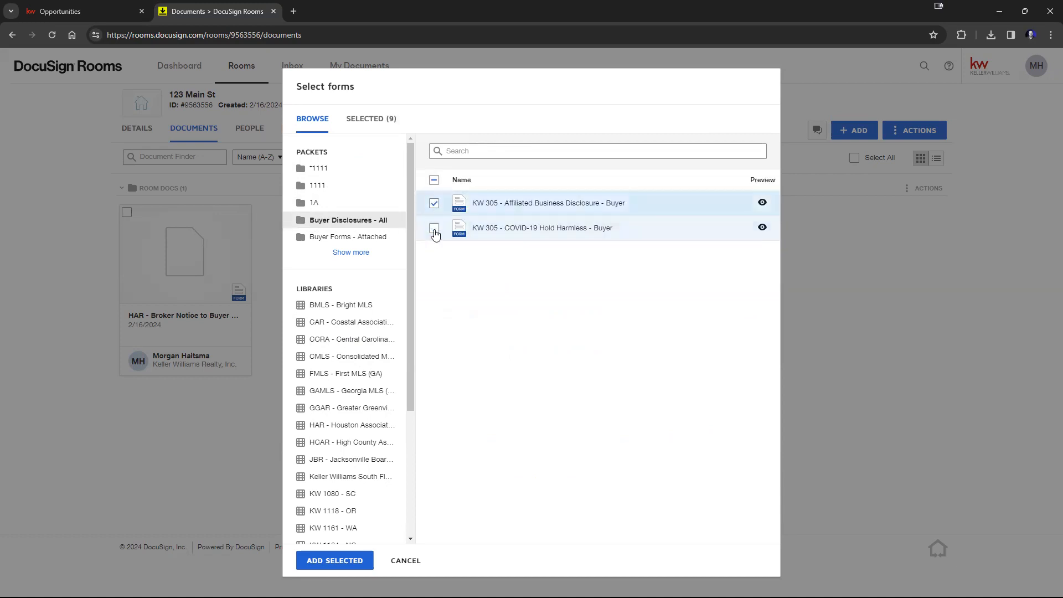
pyautogui.click(435, 230)
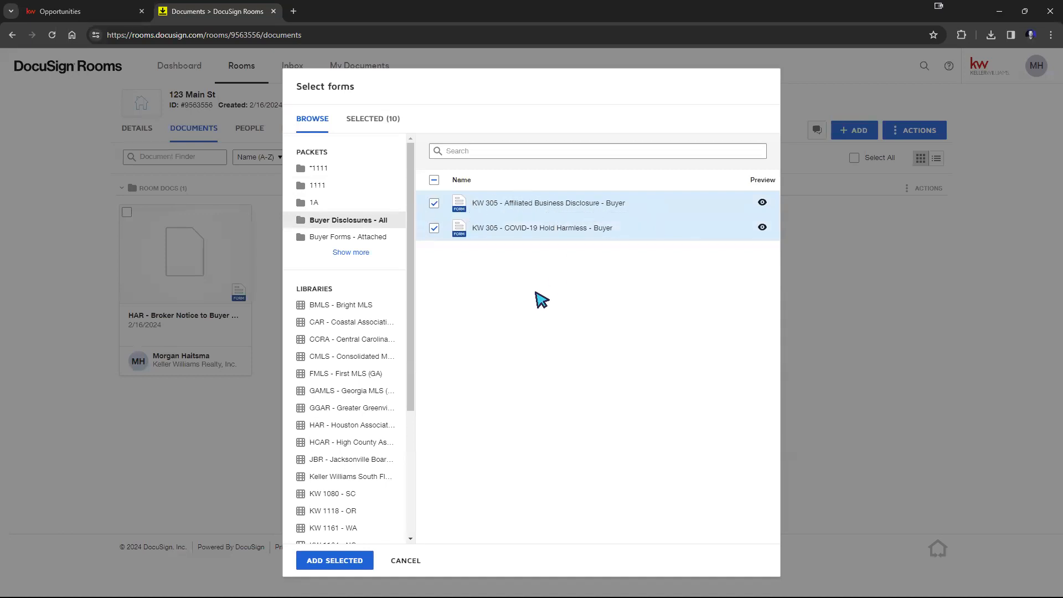
pyautogui.click(433, 230)
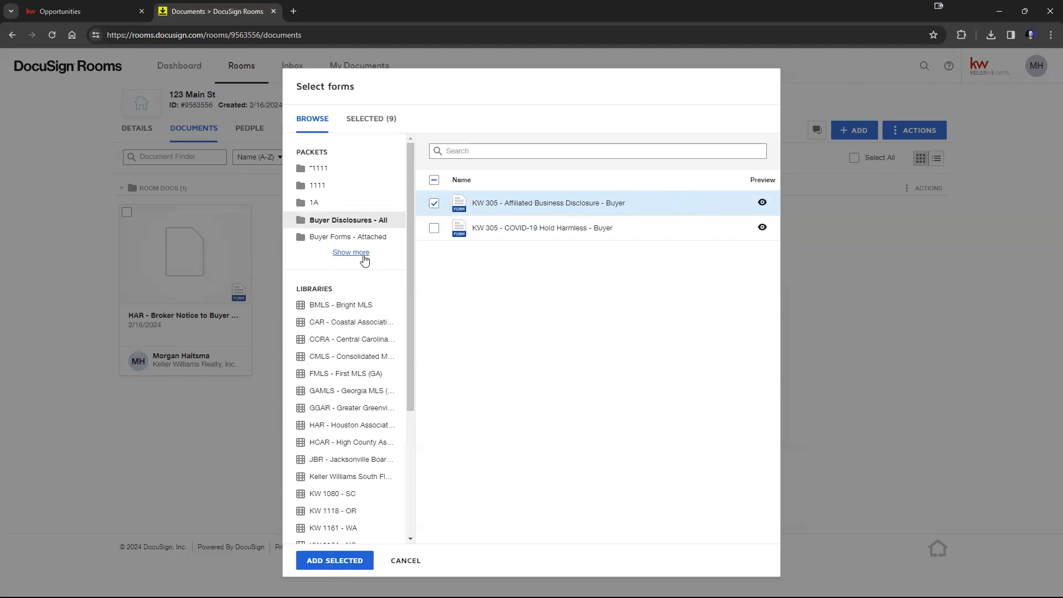
pyautogui.click(361, 237)
pyautogui.click(434, 204)
pyautogui.click(434, 228)
pyautogui.click(358, 253)
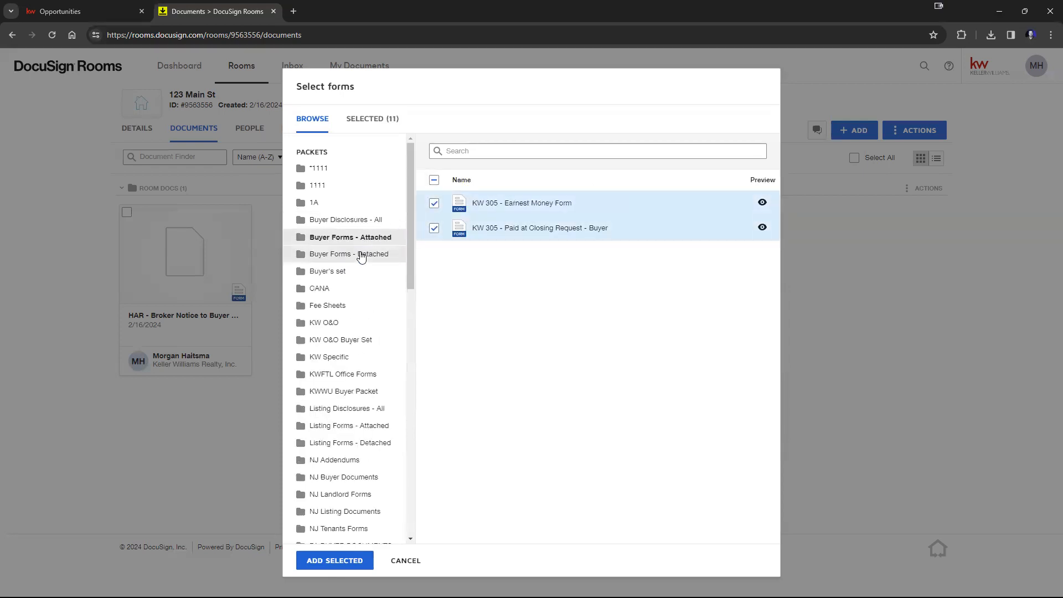
pyautogui.click(327, 271)
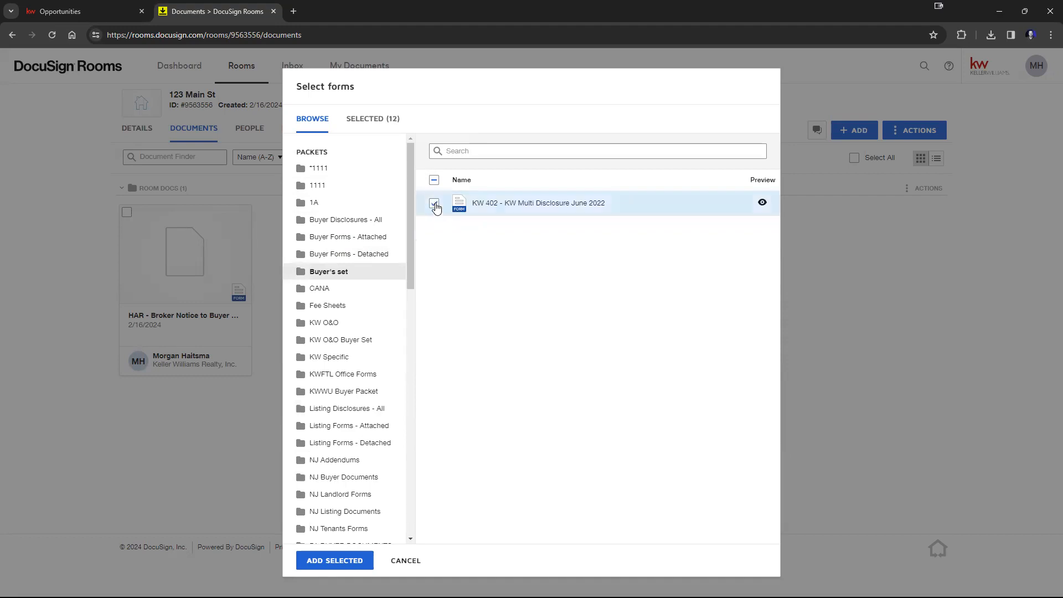
pyautogui.click(406, 561)
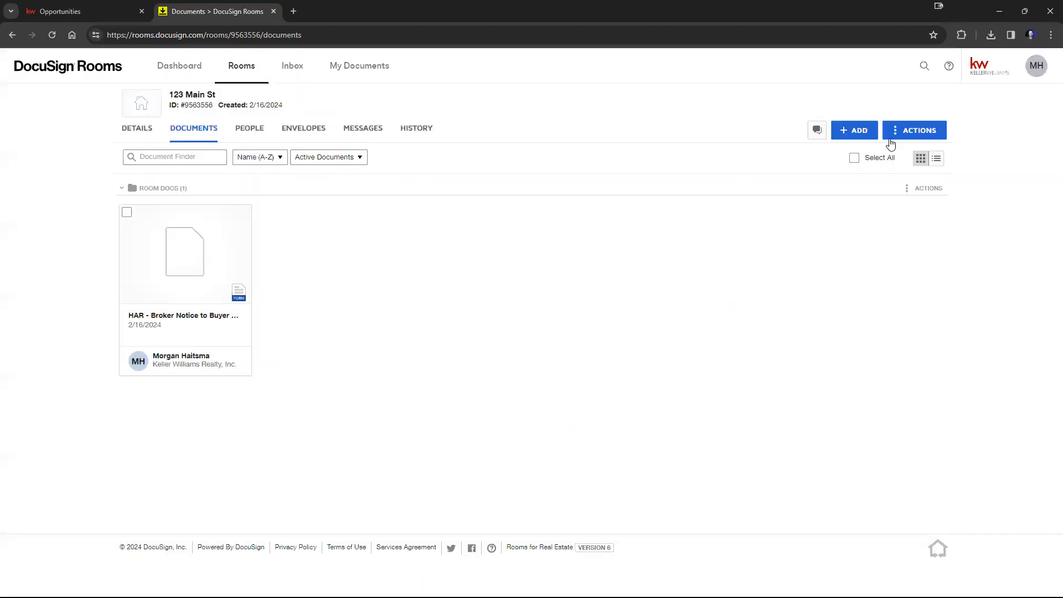
# Step: Add the Commercial Cover Sheet - South Florida Region form from the *1111 packet to the room
pyautogui.click(858, 132)
pyautogui.click(878, 179)
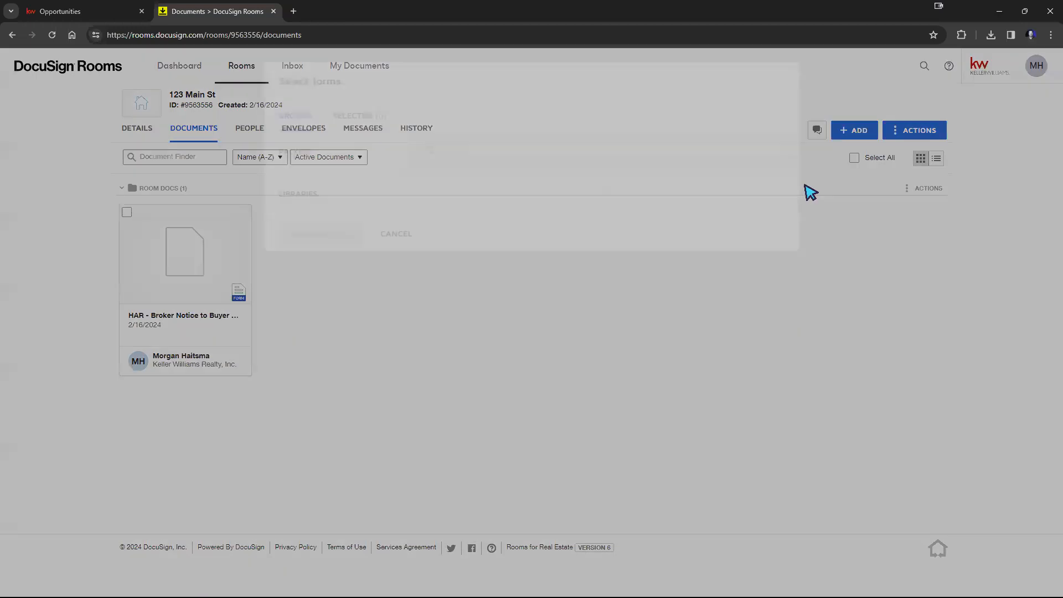
pyautogui.click(434, 203)
pyautogui.click(354, 424)
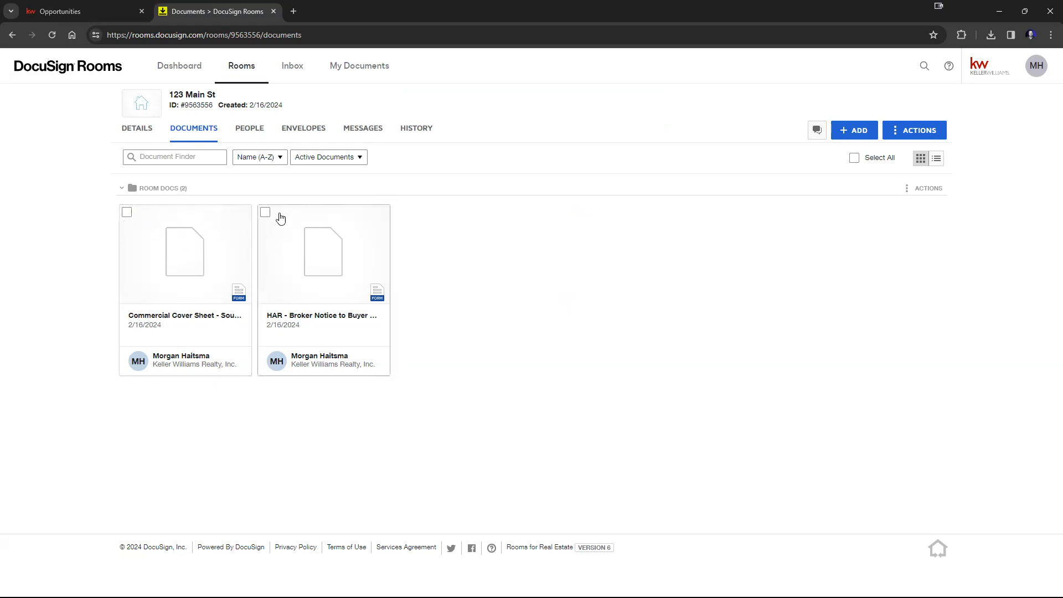
# Step: Open the Commercial Cover Sheet, try test text in the Buyer 1 Name field, and close without saving
pyautogui.click(52, 35)
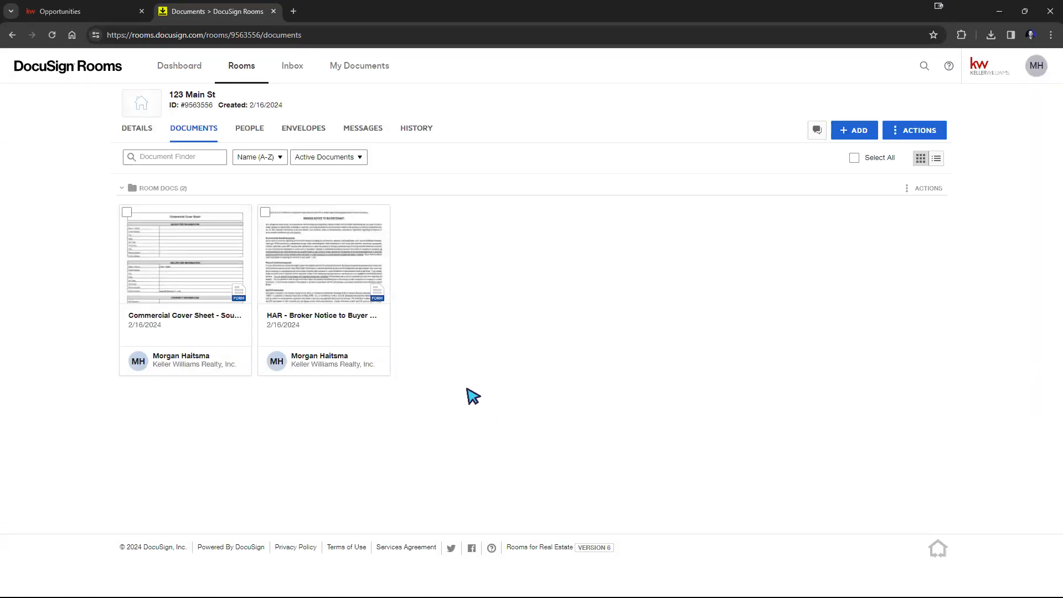
pyautogui.click(176, 259)
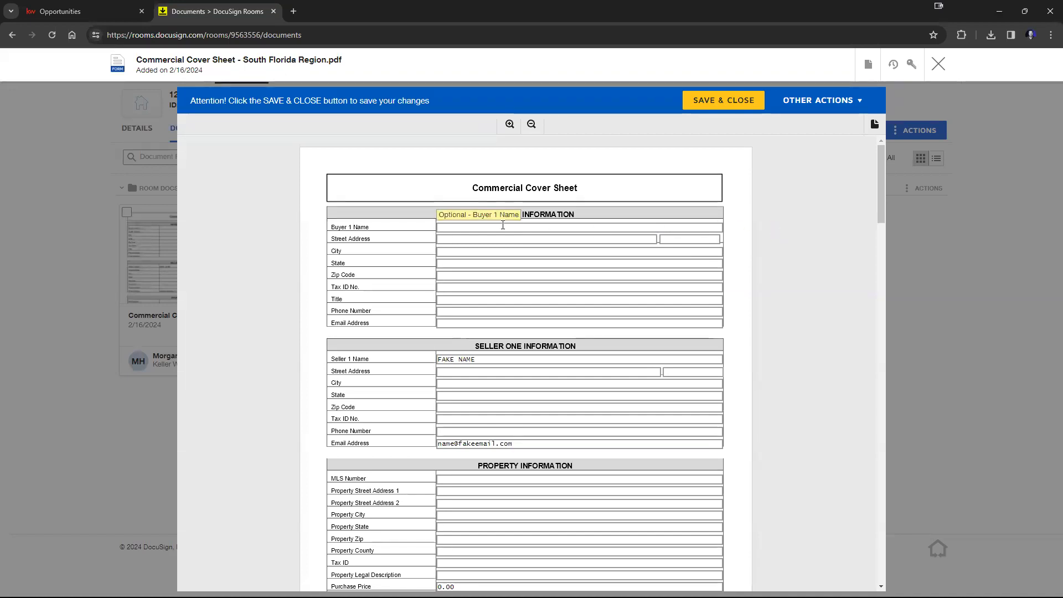
pyautogui.click(524, 228)
pyautogui.write('asdfgdfg')
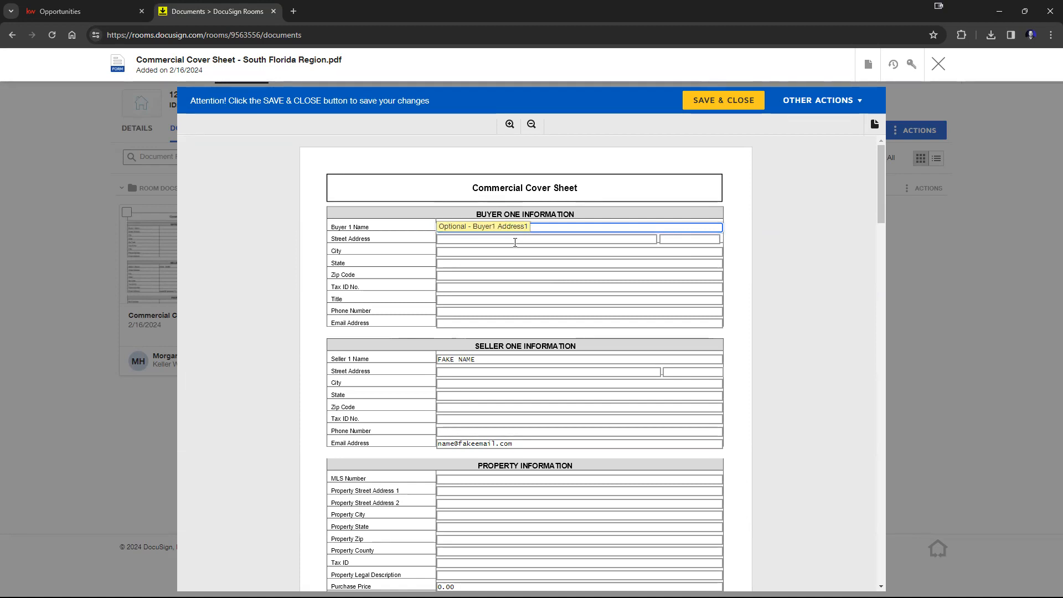
pyautogui.press('BackSpace')
pyautogui.press('BackSpace')
pyautogui.press('BackSpace')
pyautogui.press('BackSpace')
pyautogui.press('BackSpace')
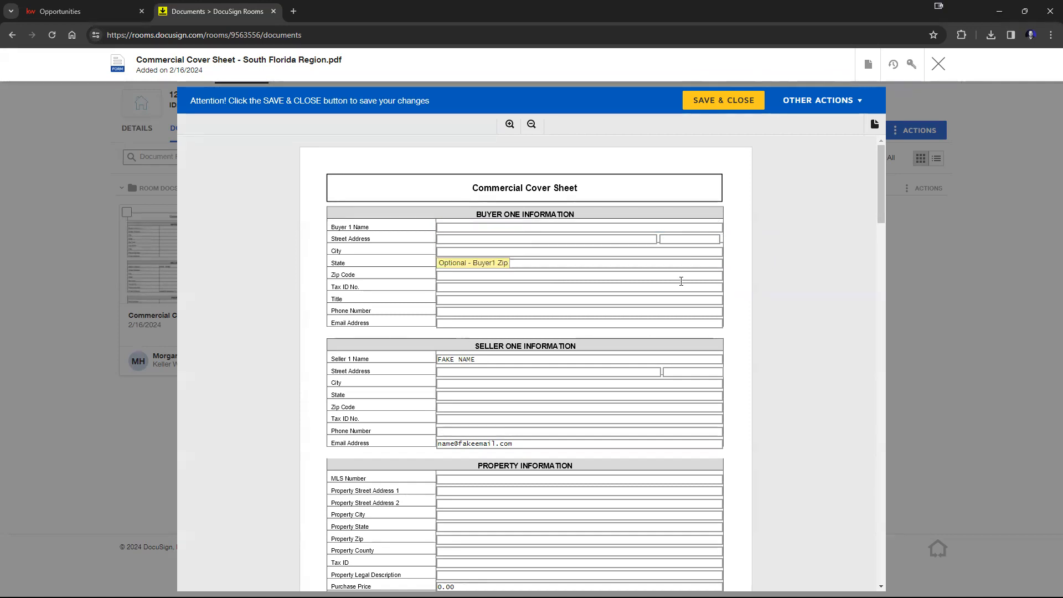
pyautogui.scroll(-8, 681, 282)
pyautogui.scroll(-6, 681, 310)
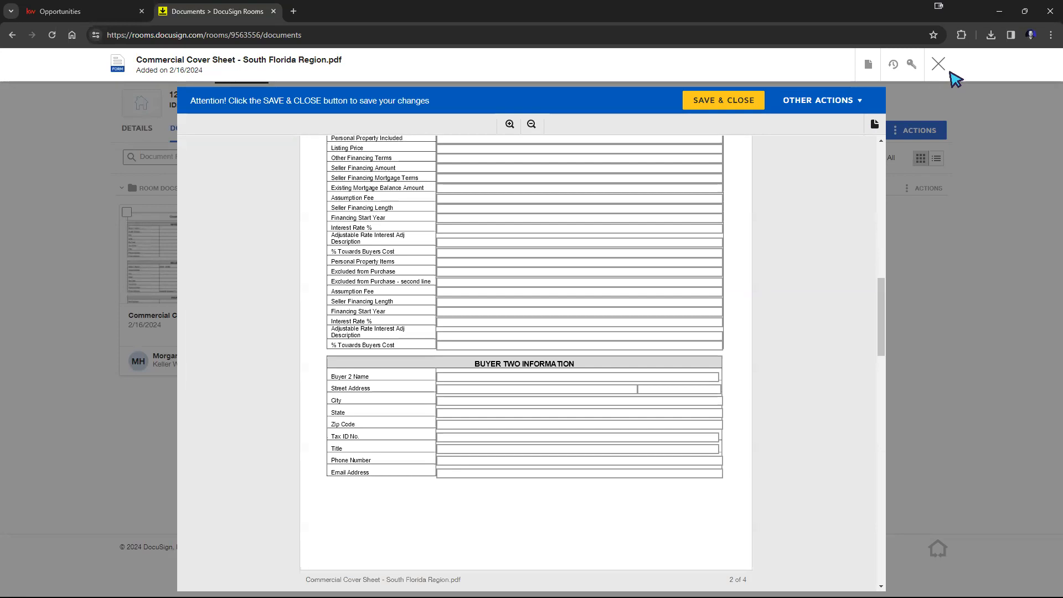
pyautogui.click(938, 64)
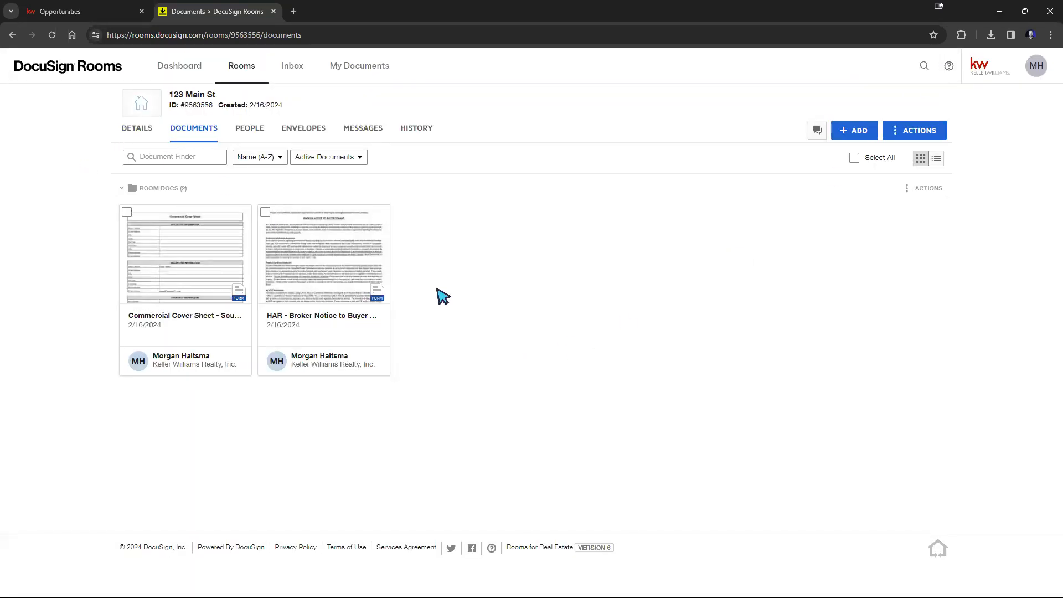
pyautogui.click(1050, 35)
pyautogui.click(1020, 250)
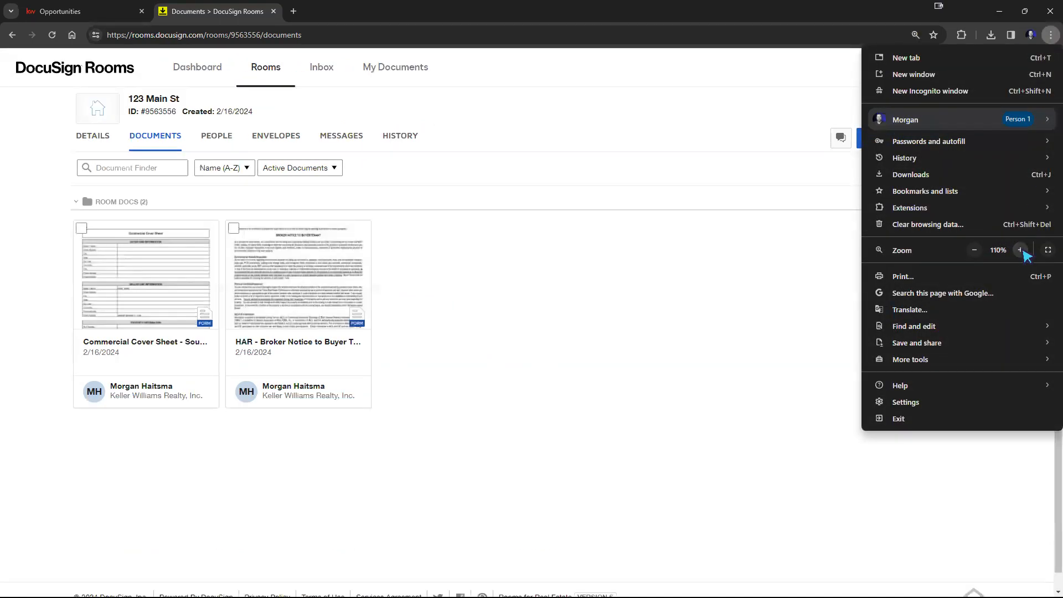
# Step: Try to upload a PDF file into the 123 Main St room by dropping it onto the documents page
pyautogui.click(1021, 250)
pyautogui.click(1020, 251)
pyautogui.click(1020, 250)
pyautogui.click(630, 339)
pyautogui.scroll(-1, 573, 320)
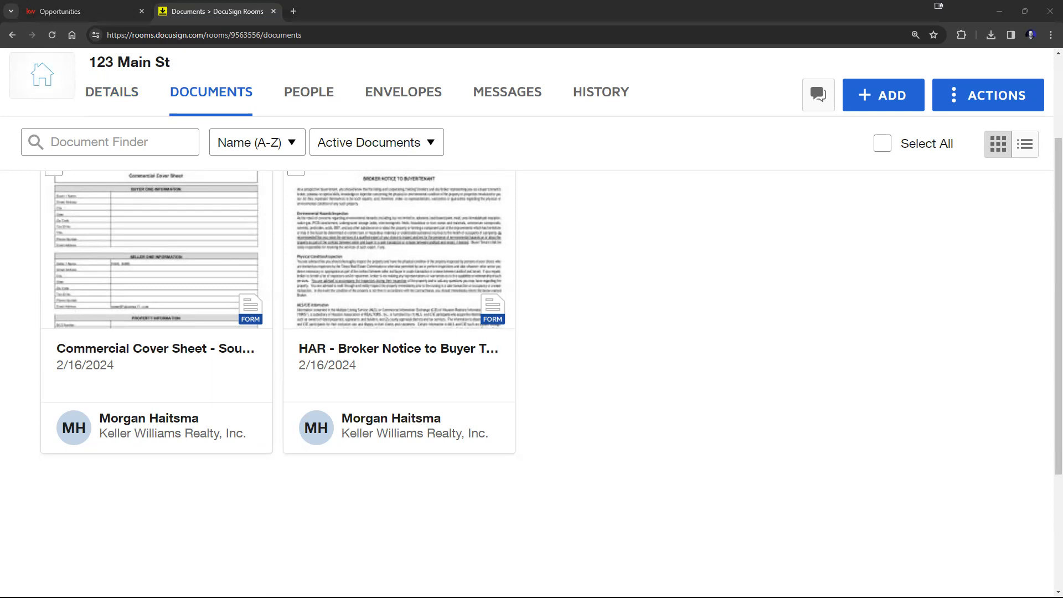
pyautogui.moveTo(111, 596); pyautogui.dragTo(503, 392)
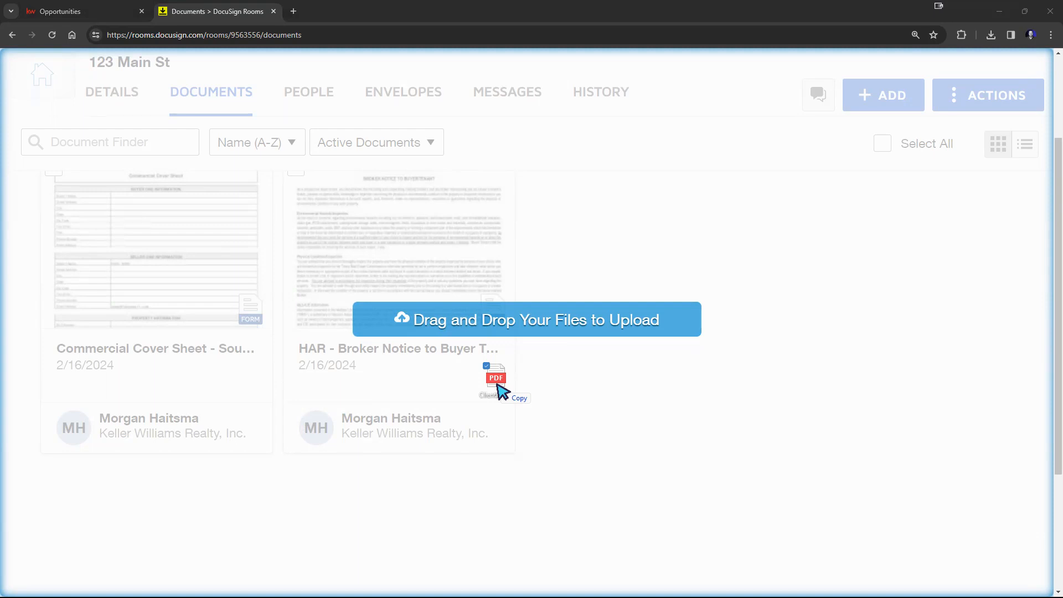
pyautogui.moveTo(503, 392); pyautogui.dragTo(499, 391)
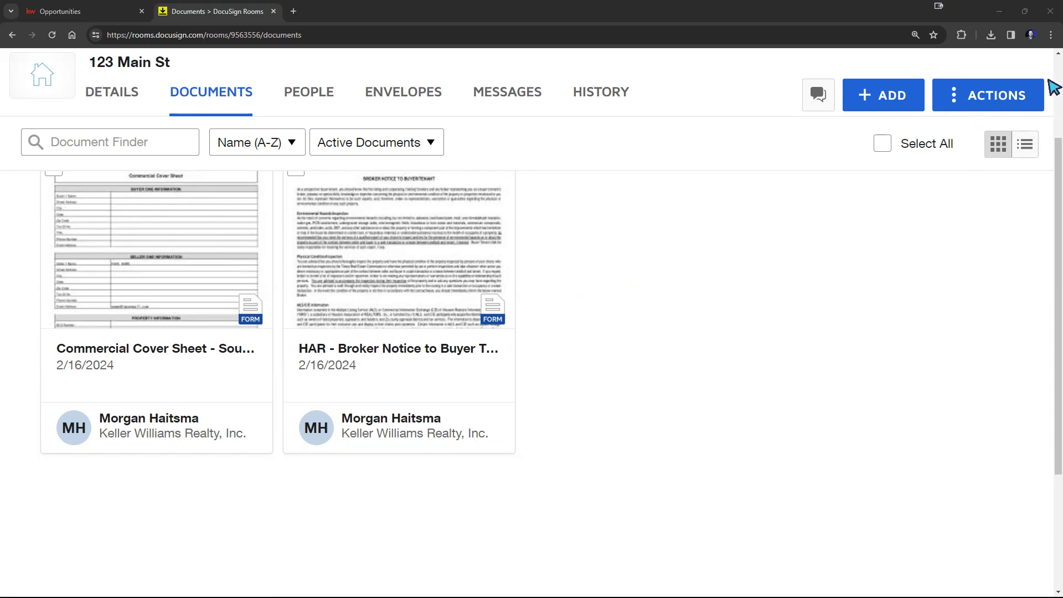
pyautogui.click(1051, 34)
pyautogui.click(973, 250)
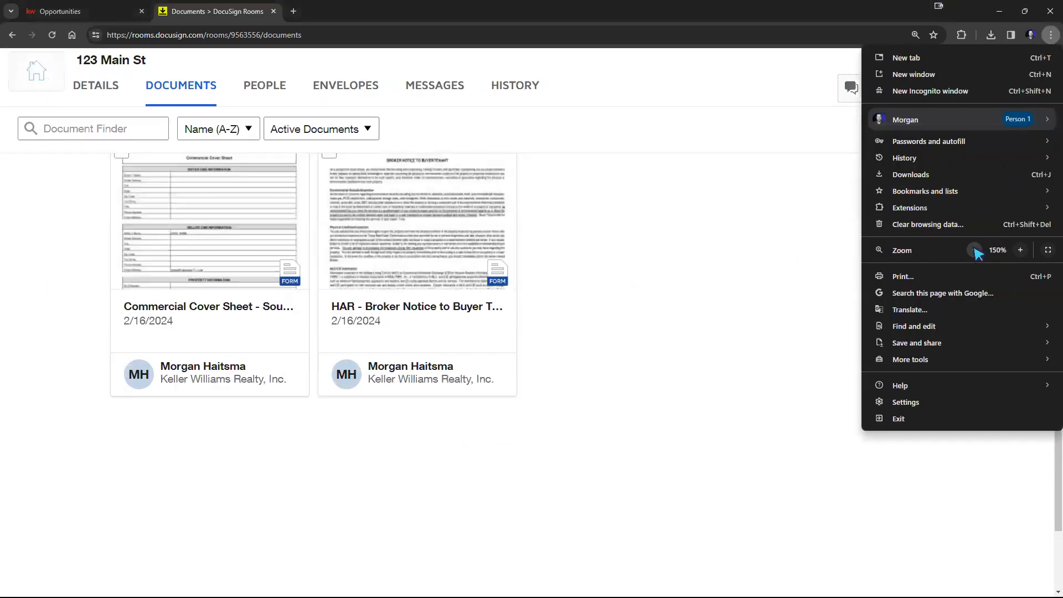
pyautogui.click(974, 249)
pyautogui.click(974, 250)
pyautogui.click(974, 249)
pyautogui.click(685, 303)
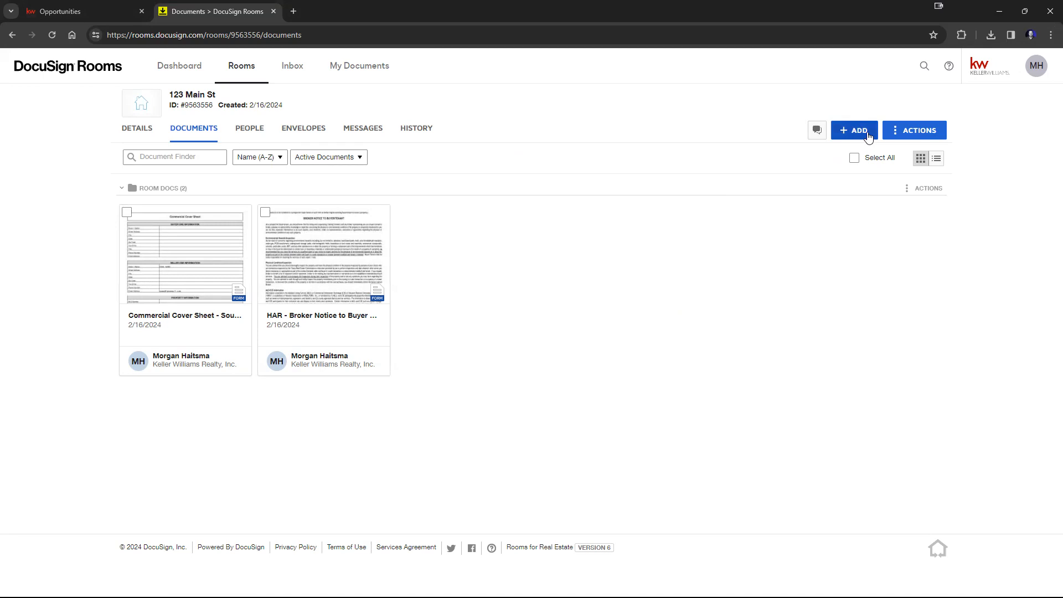
pyautogui.click(900, 133)
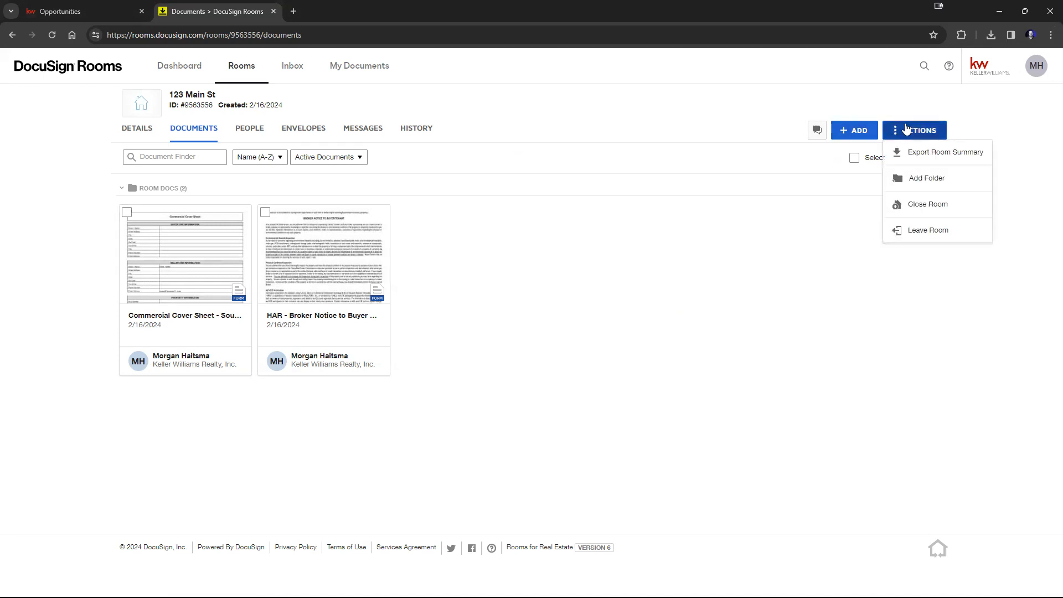
pyautogui.click(724, 285)
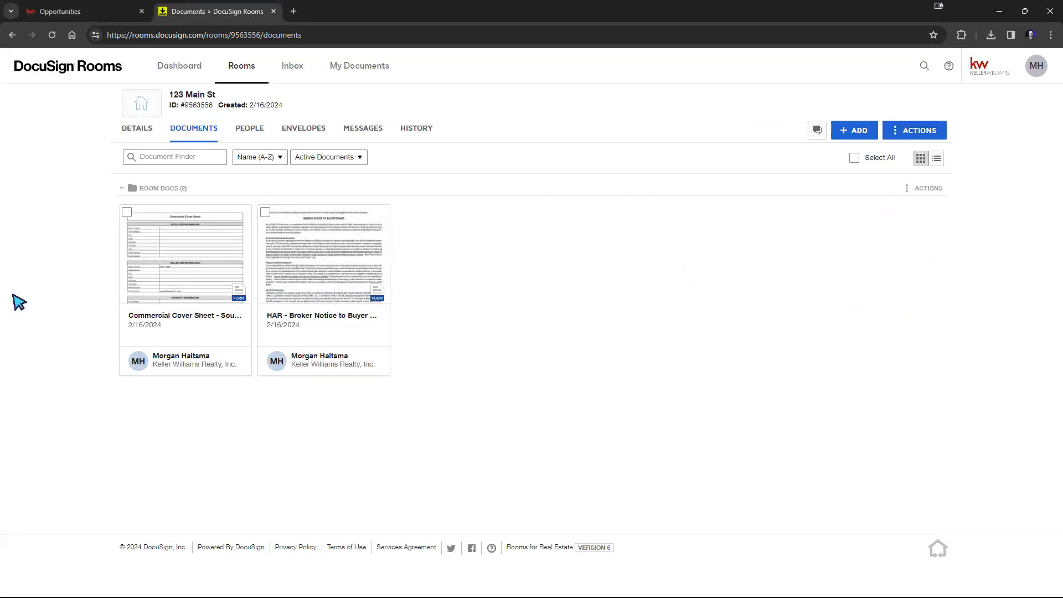
# Step: Add a new folder named Signed to the room's documents
pyautogui.click(123, 190)
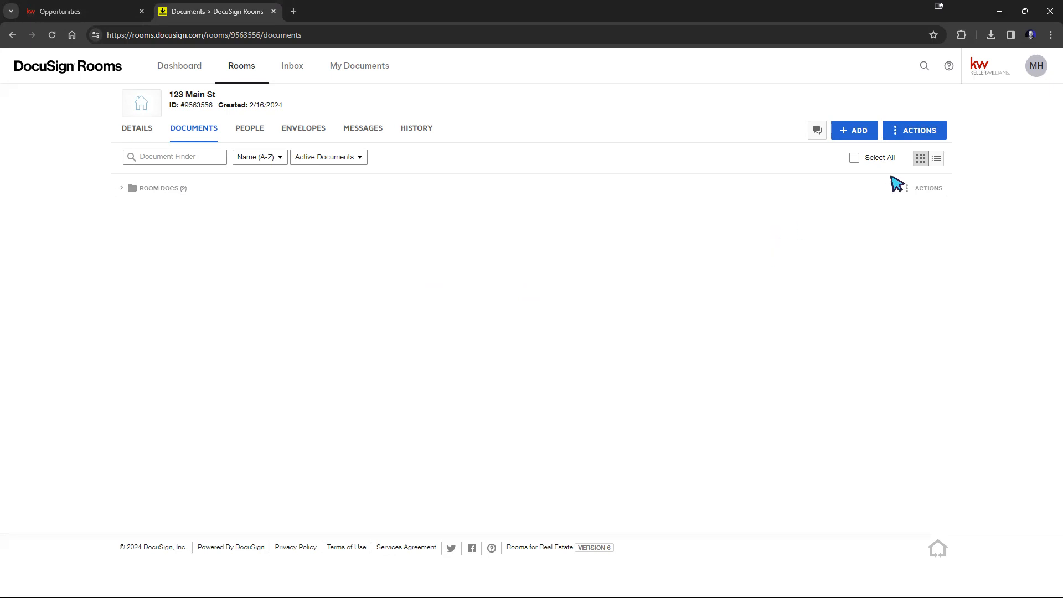
pyautogui.click(918, 132)
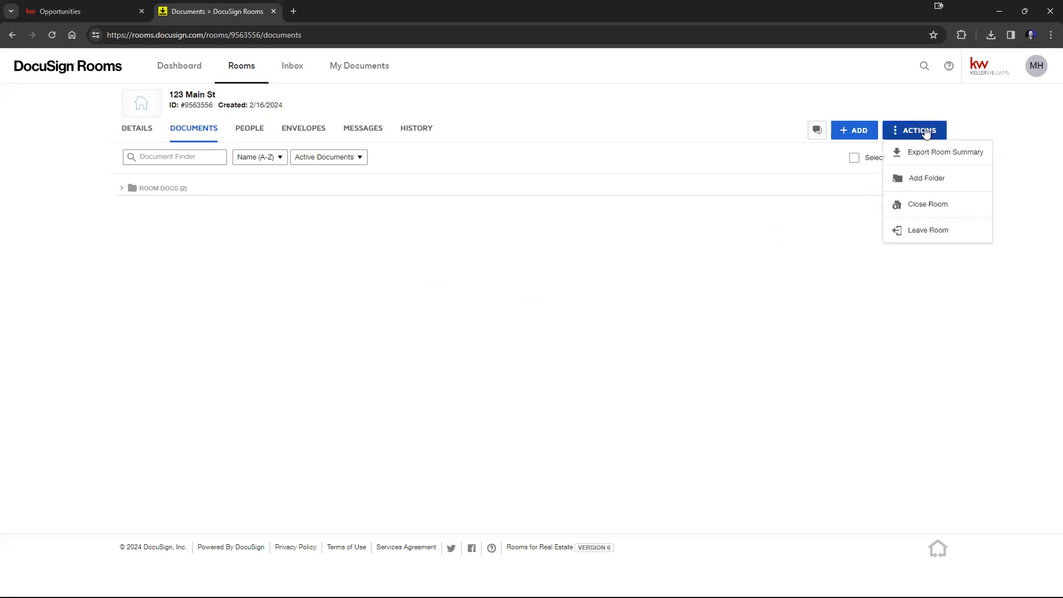
pyautogui.click(921, 179)
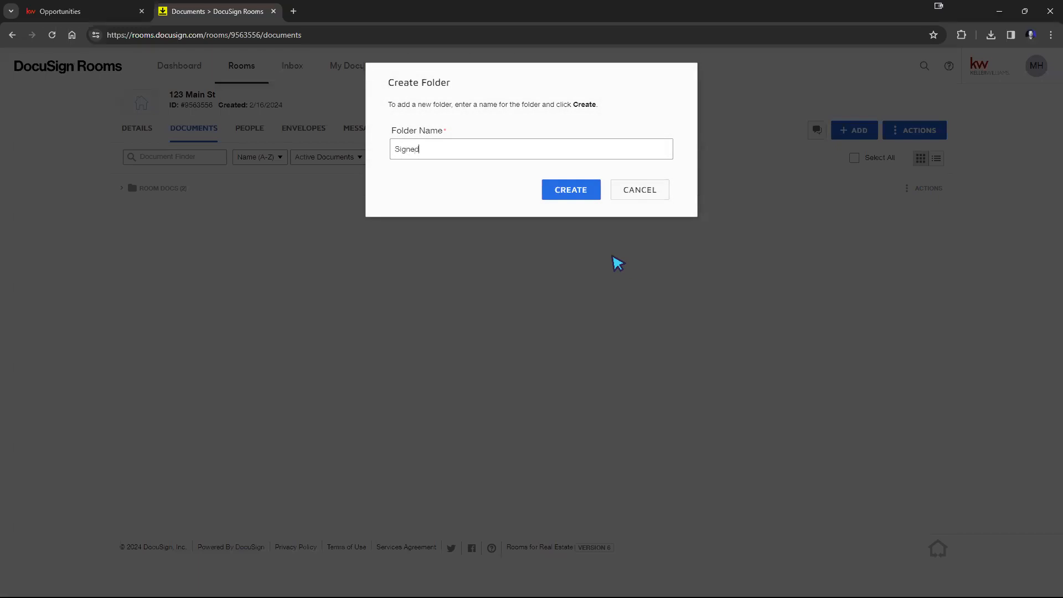
pyautogui.click(576, 195)
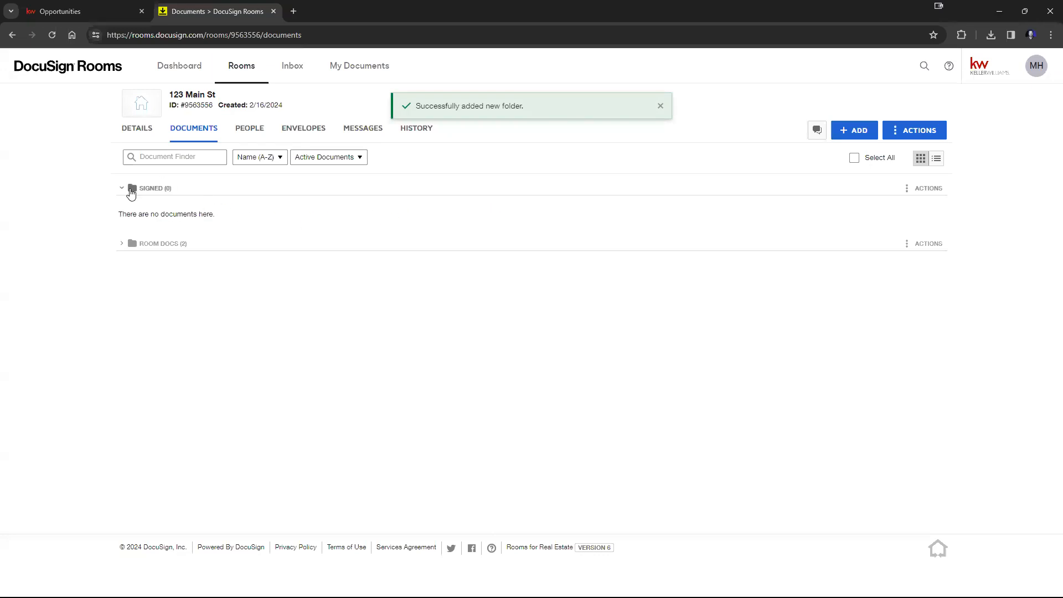
# Step: Move the Commercial Cover Sheet form from Room Docs into the Signed folder
pyautogui.click(131, 189)
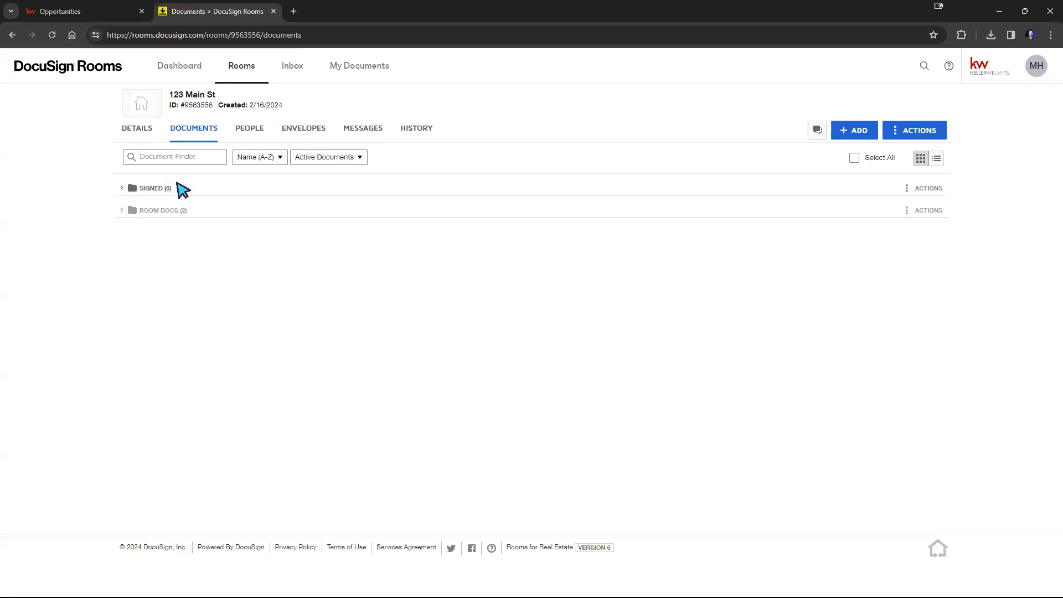
pyautogui.click(122, 210)
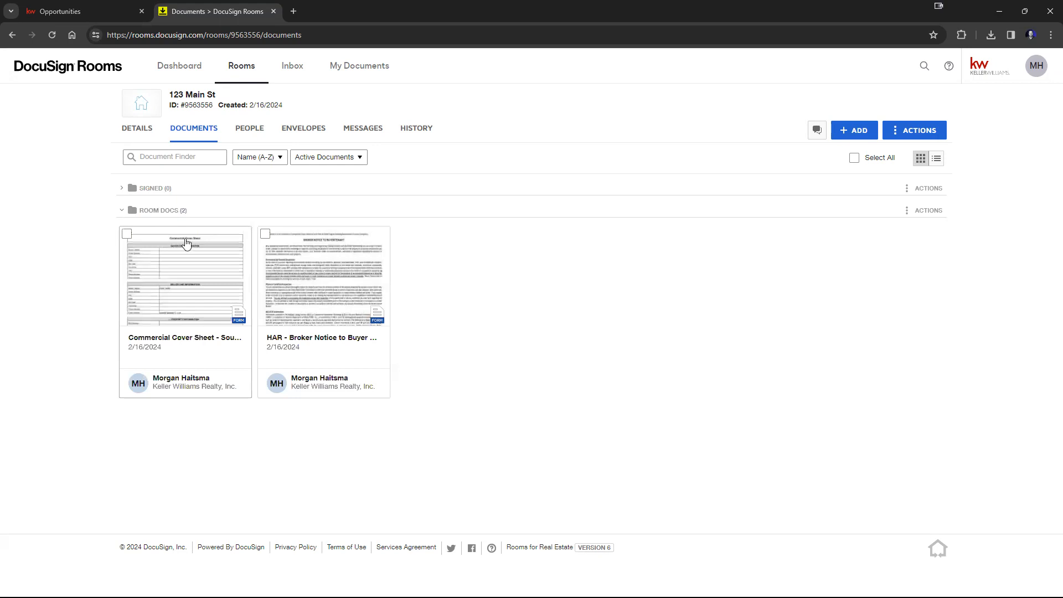
pyautogui.click(128, 189)
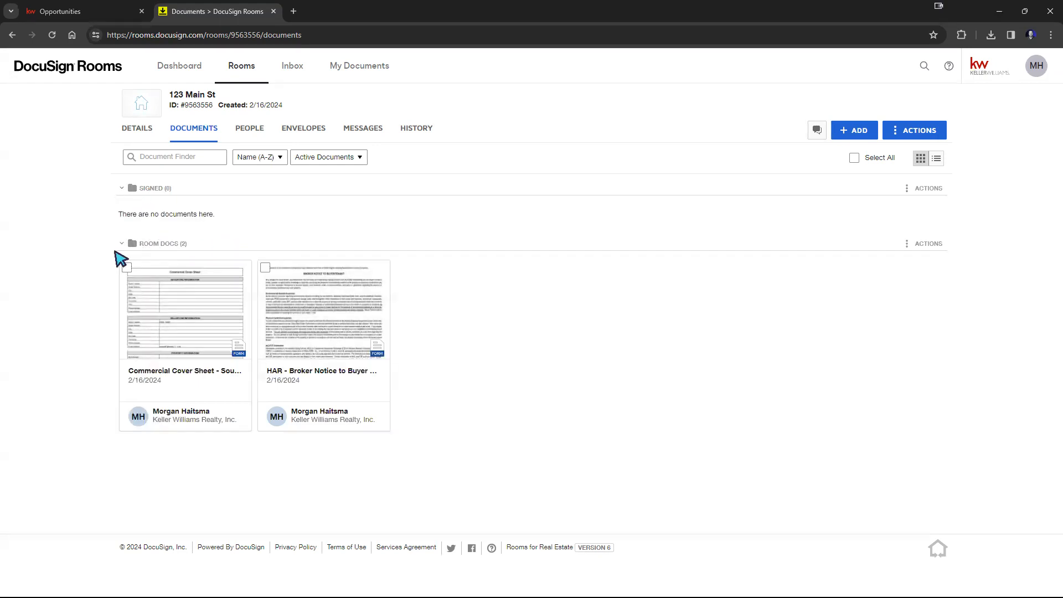
pyautogui.moveTo(172, 328); pyautogui.dragTo(189, 217)
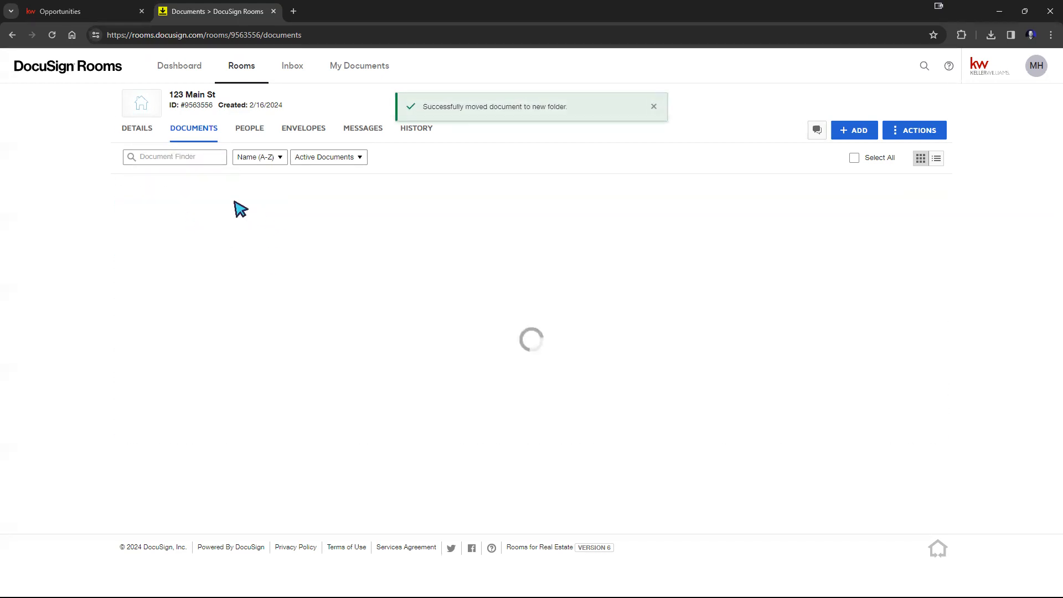
pyautogui.scroll(-1, 244, 360)
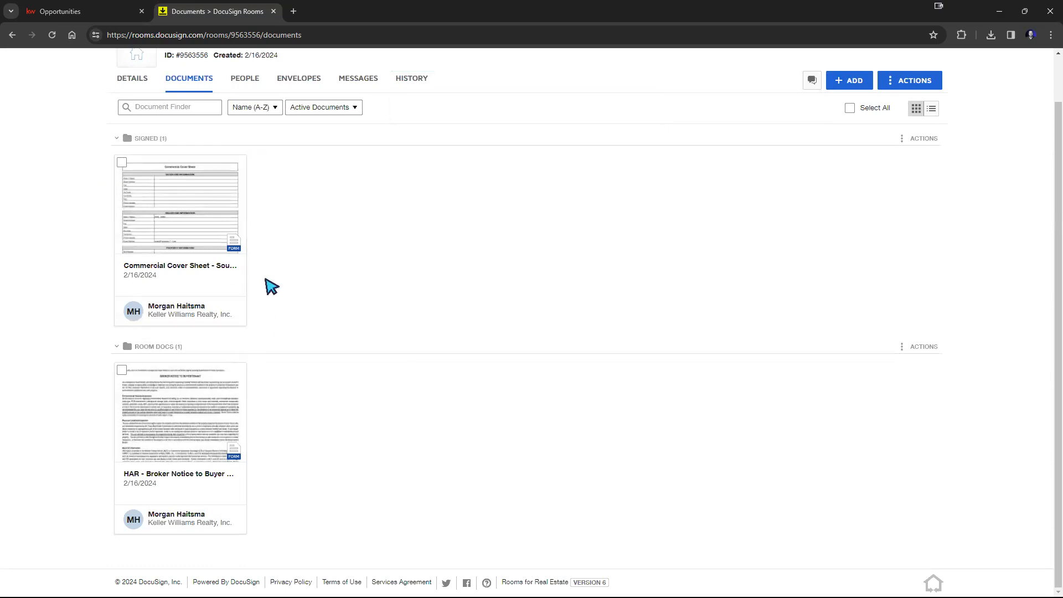
pyautogui.scroll(1, 285, 290)
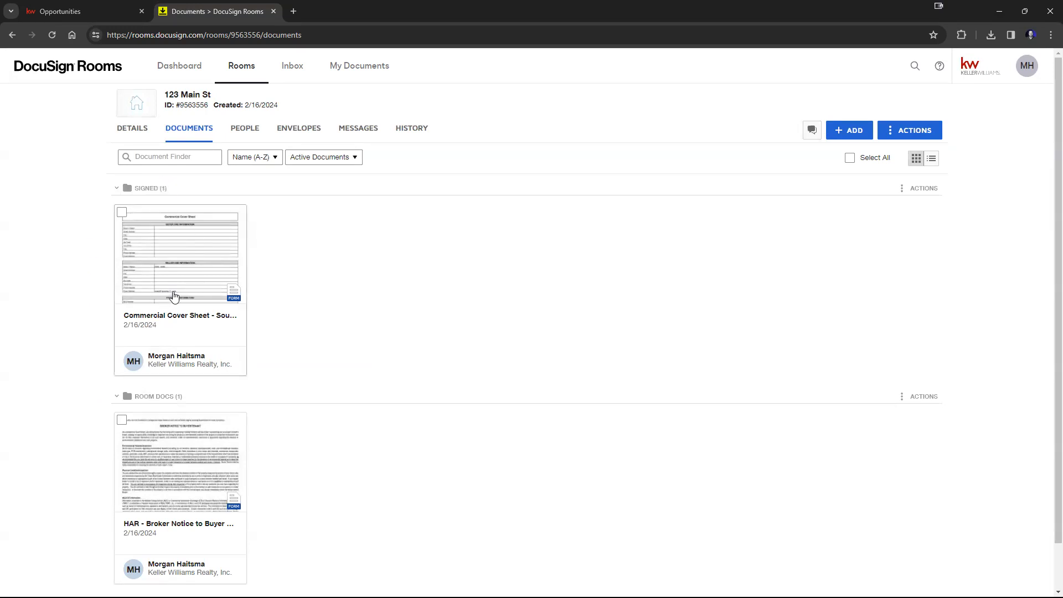
# Step: Review the room's details, including room information, location, listing, seller, listing agent and buyer sections
pyautogui.click(127, 139)
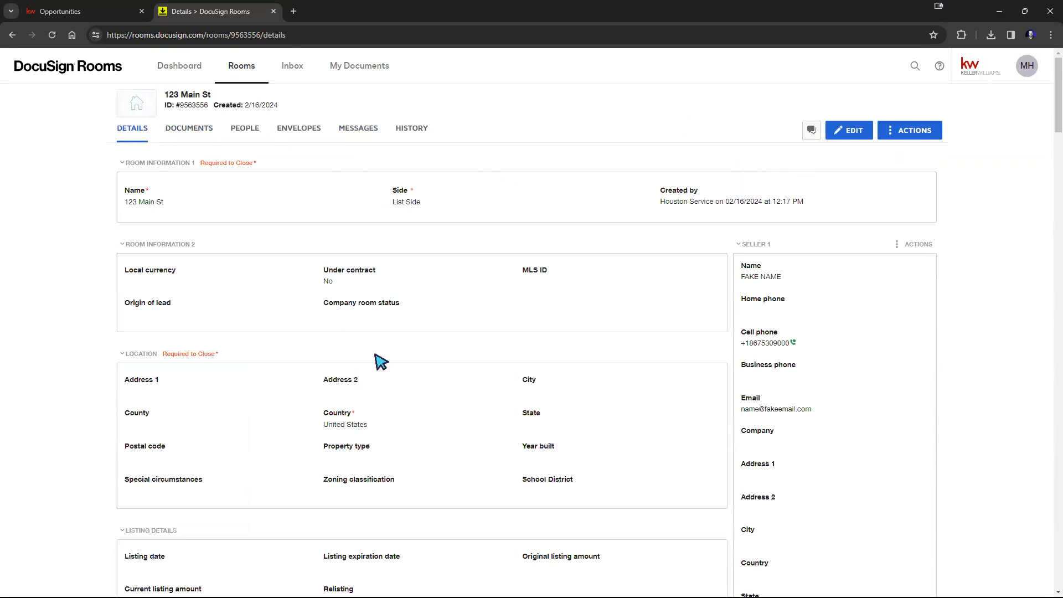
pyautogui.scroll(-6, 838, 257)
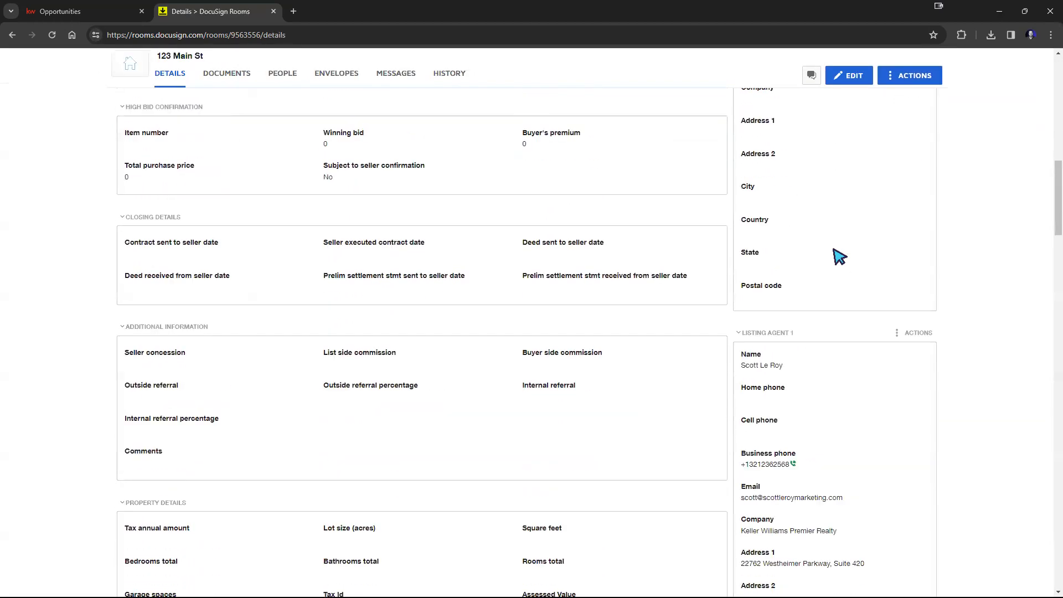
pyautogui.scroll(-12, 836, 255)
pyautogui.scroll(-5, 843, 199)
pyautogui.scroll(2, 837, 222)
pyautogui.moveTo(1053, 380); pyautogui.dragTo(1054, 111)
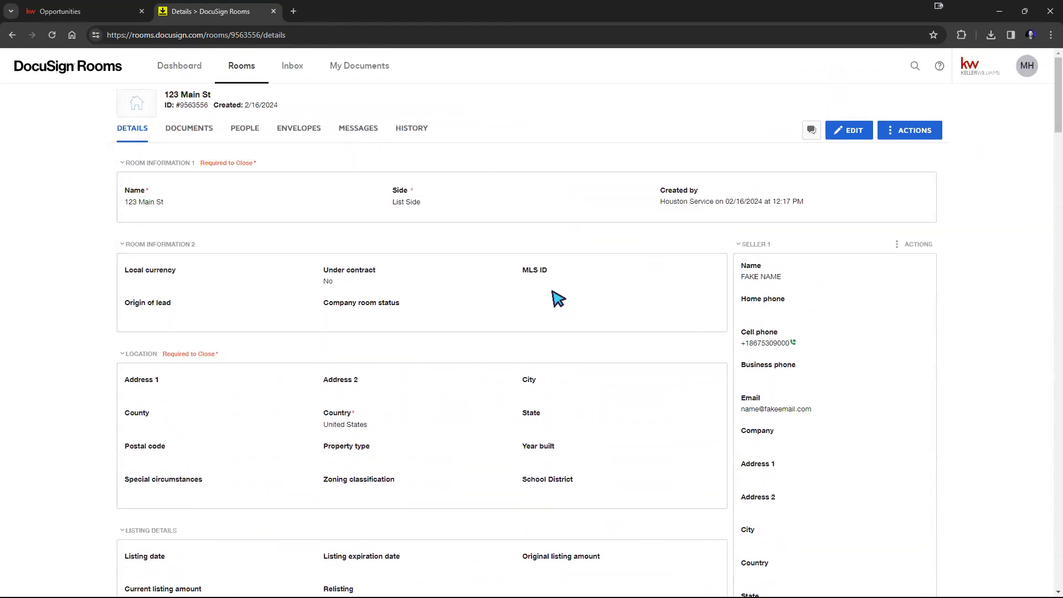
pyautogui.scroll(-3, 531, 299)
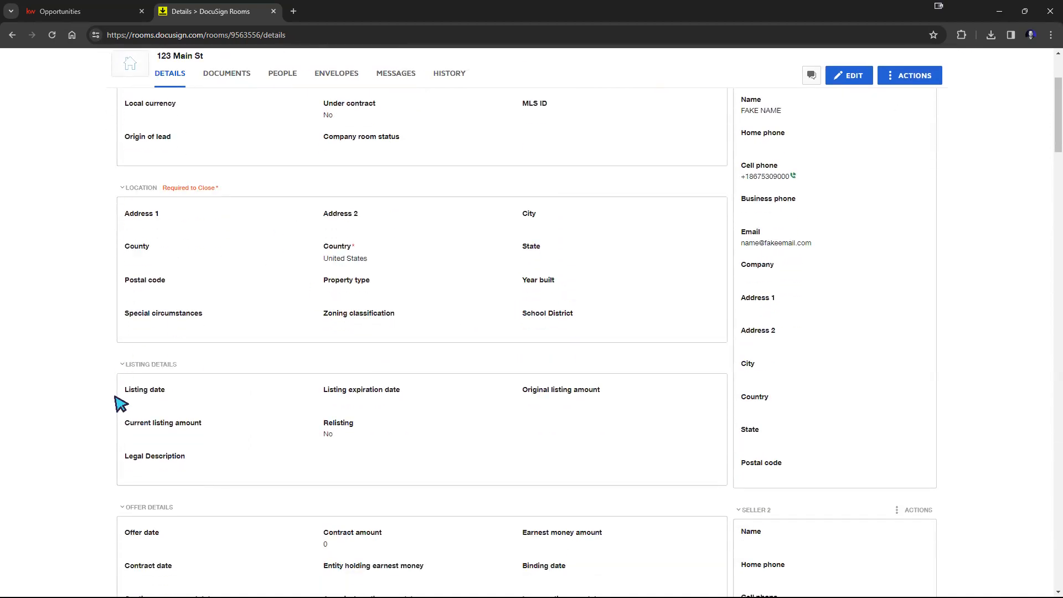
pyautogui.scroll(-2, 470, 387)
pyautogui.scroll(-6, 532, 424)
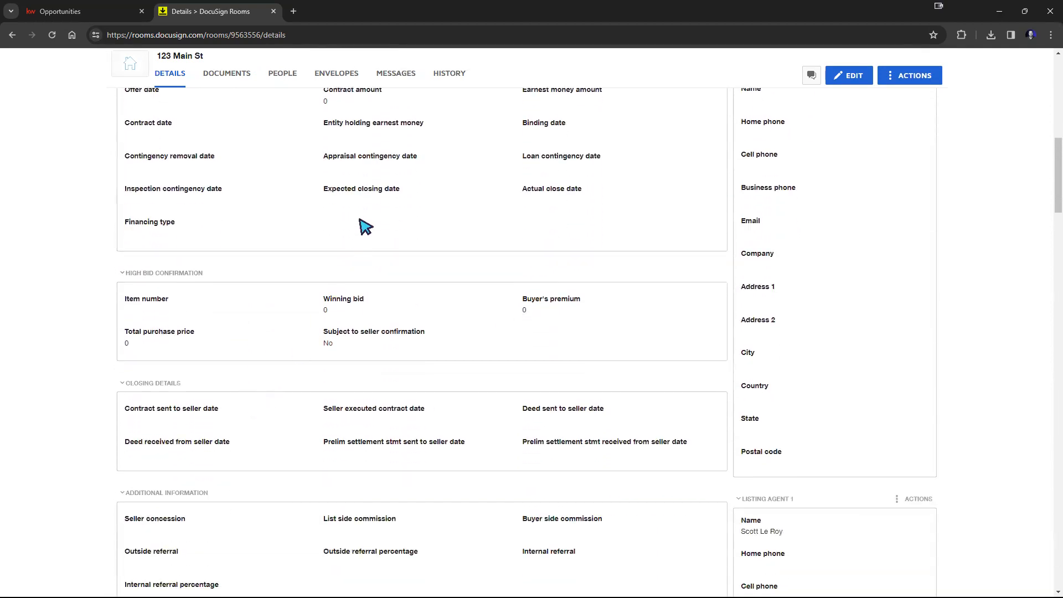
pyautogui.scroll(-1, 337, 437)
pyautogui.scroll(2, 344, 439)
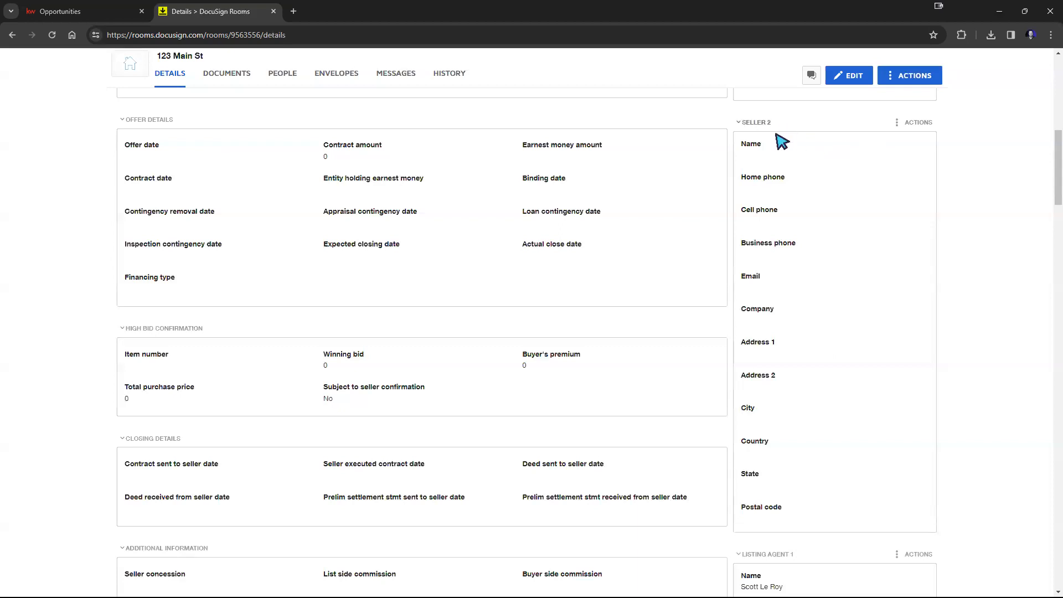
pyautogui.scroll(-11, 868, 294)
pyautogui.scroll(-12, 868, 302)
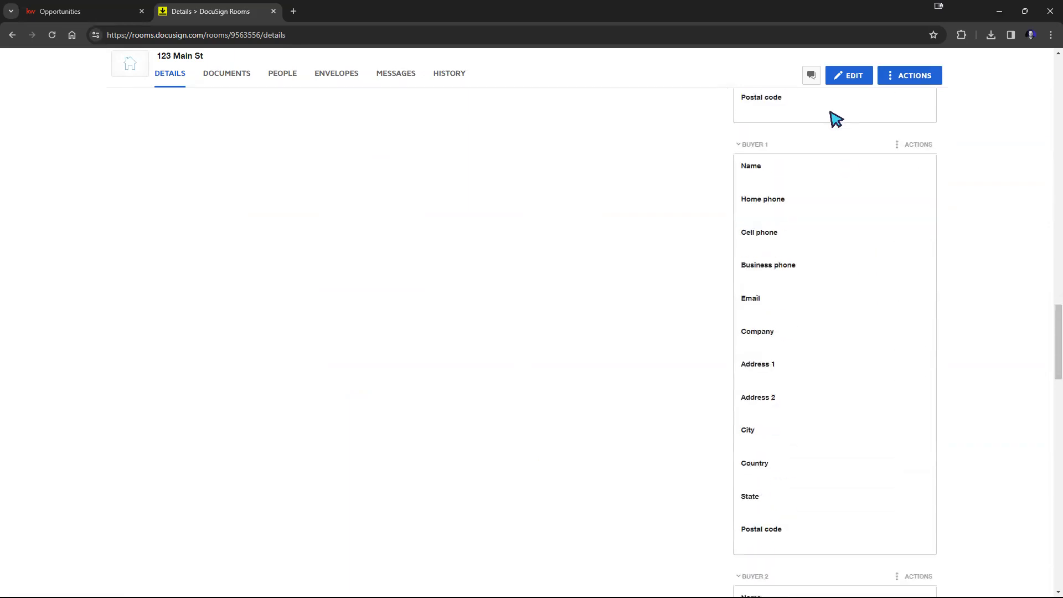
pyautogui.moveTo(1054, 349); pyautogui.dragTo(1054, 103)
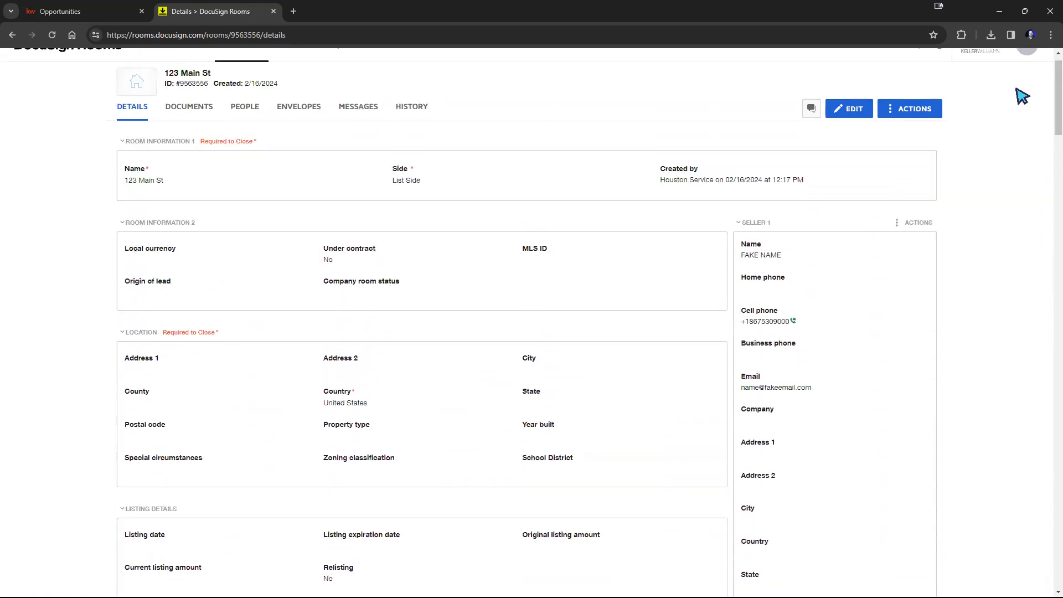
pyautogui.click(844, 109)
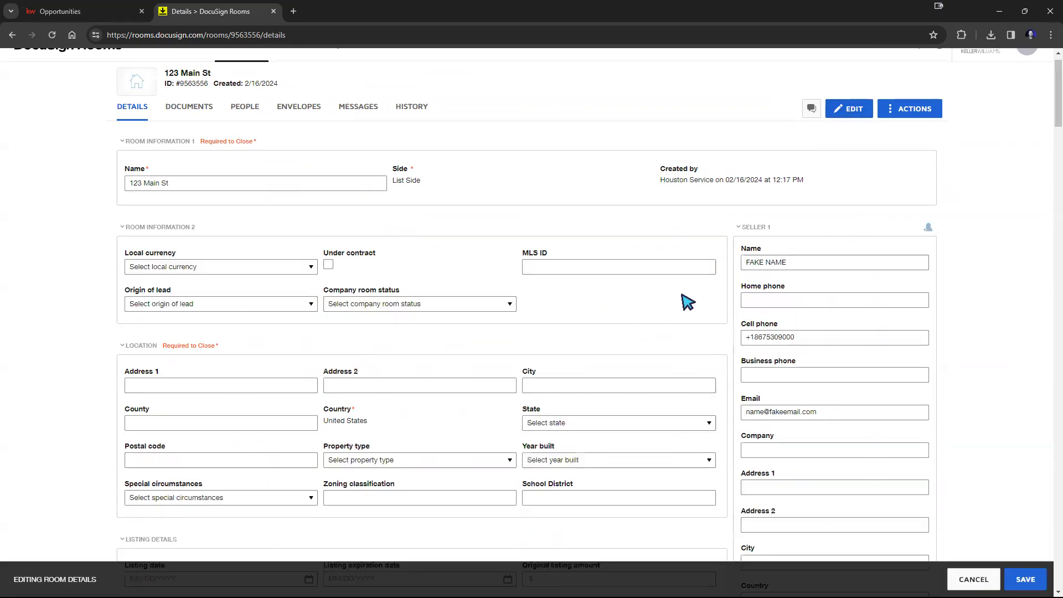
pyautogui.click(802, 262)
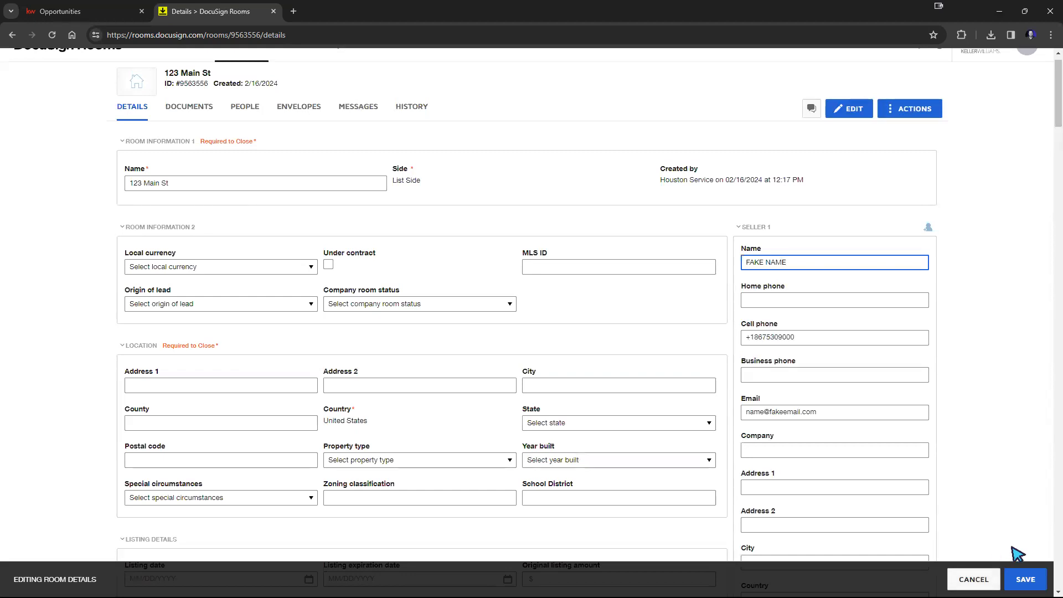
pyautogui.click(988, 579)
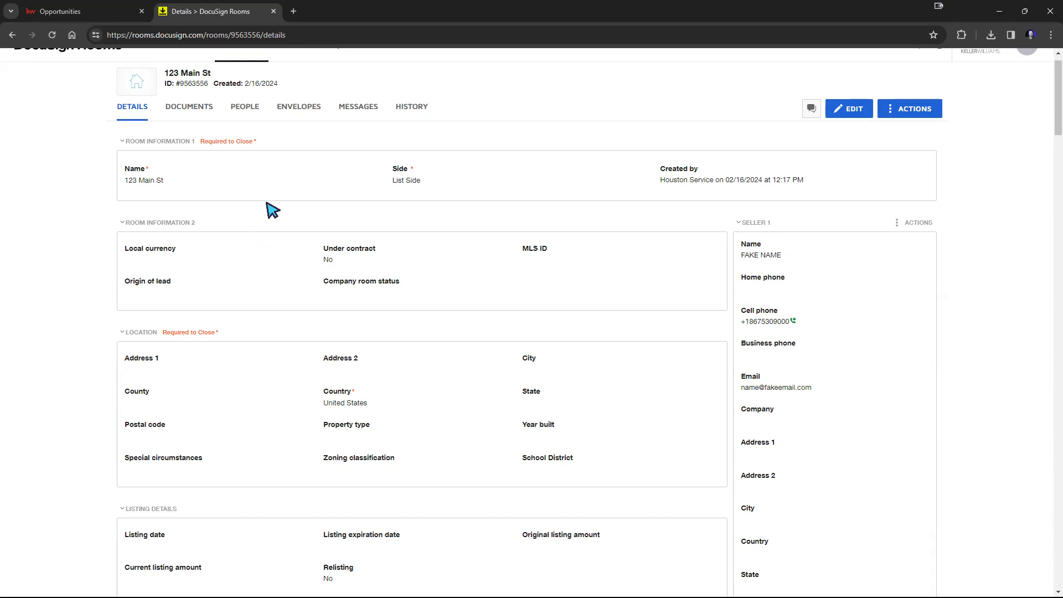
# Step: Switch to the KW Command opportunity and review its details and DocuSign sync status
pyautogui.click(61, 14)
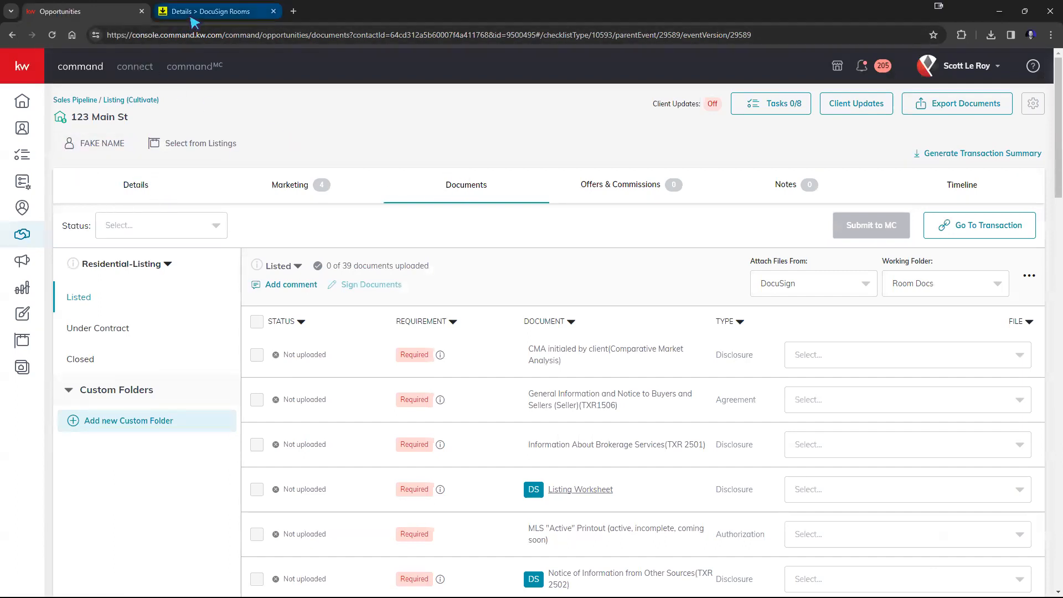
pyautogui.click(135, 192)
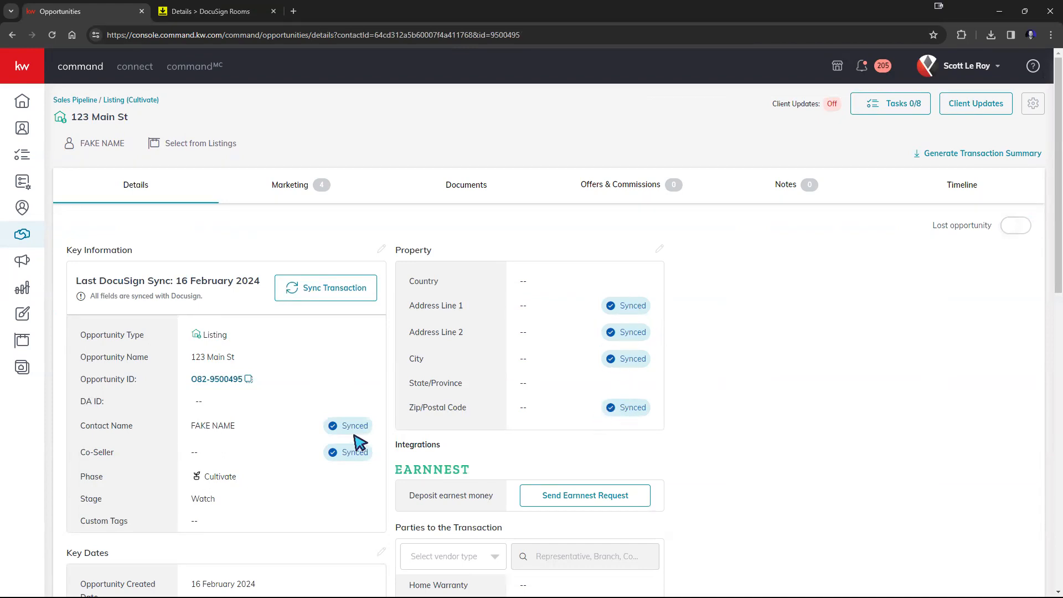
pyautogui.scroll(-3, 360, 417)
pyautogui.scroll(-8, 359, 417)
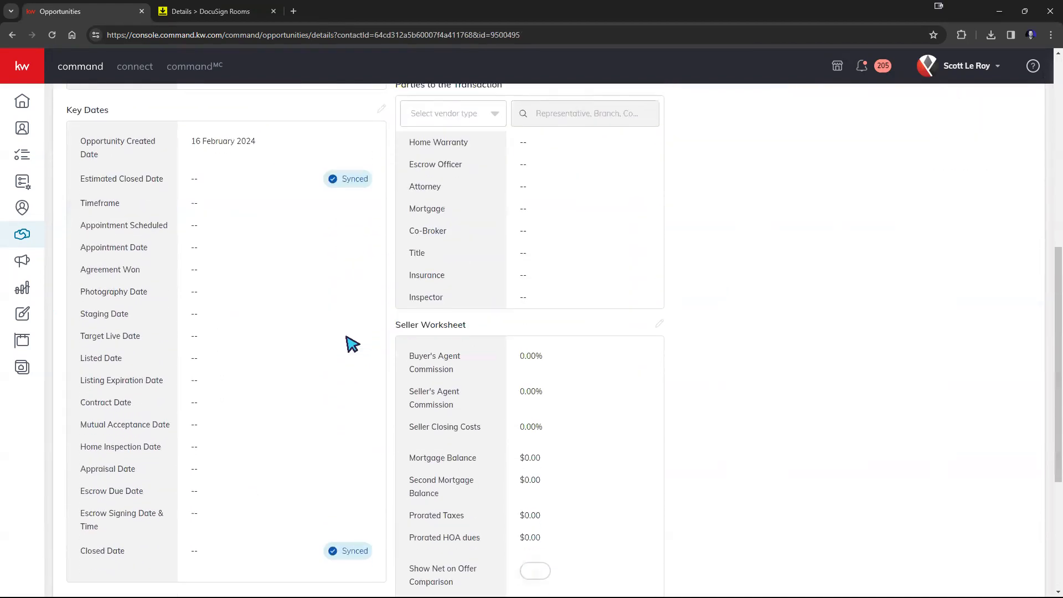
pyautogui.scroll(10, 377, 438)
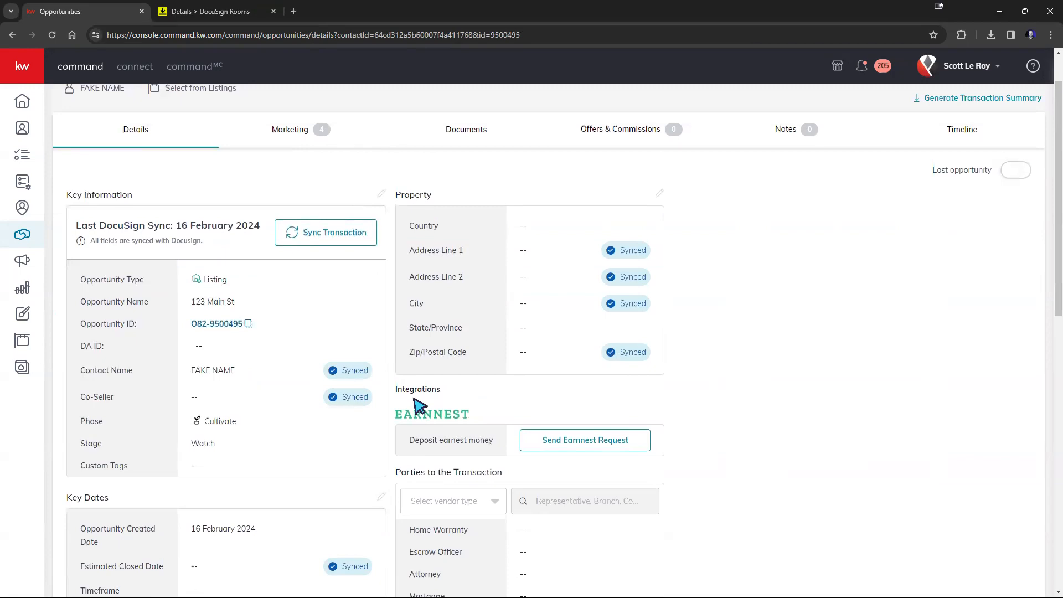
# Step: Return to the DocuSign room details and highlight the room's Name and Side values
pyautogui.click(205, 8)
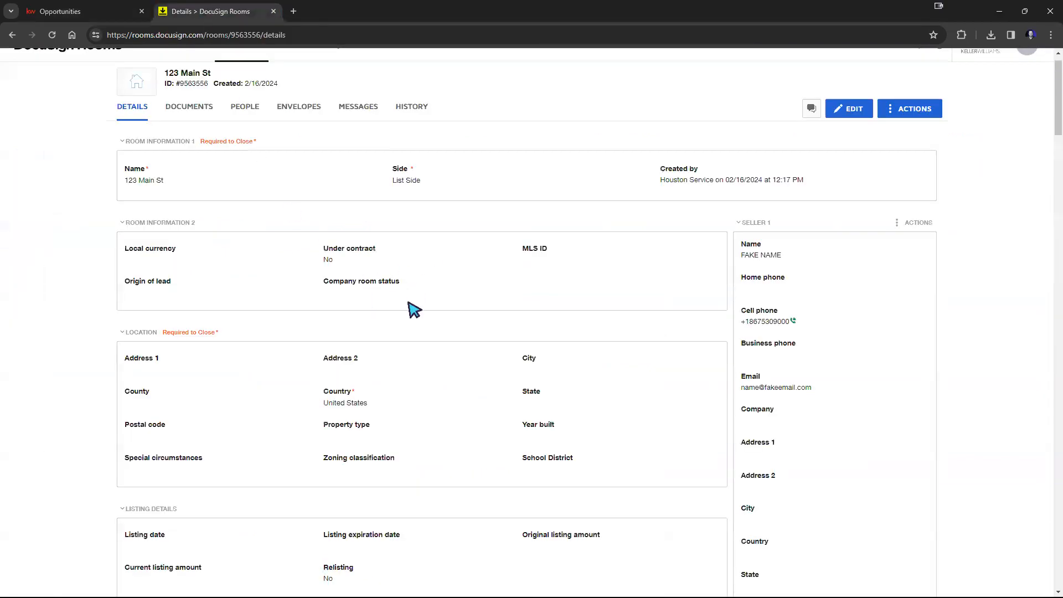
pyautogui.moveTo(165, 180); pyautogui.dragTo(112, 182)
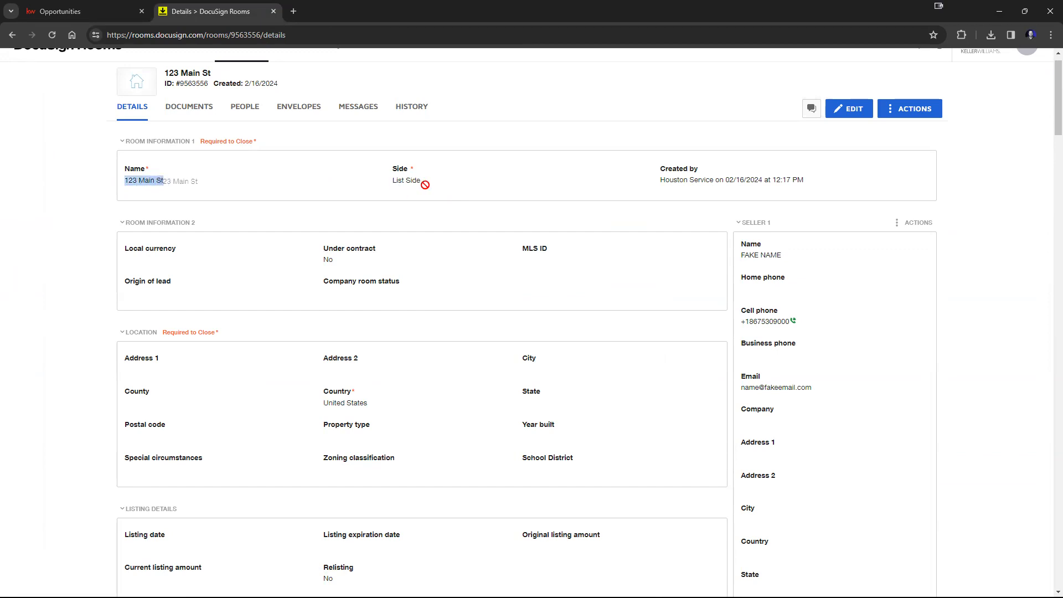
pyautogui.moveTo(426, 182); pyautogui.dragTo(391, 175)
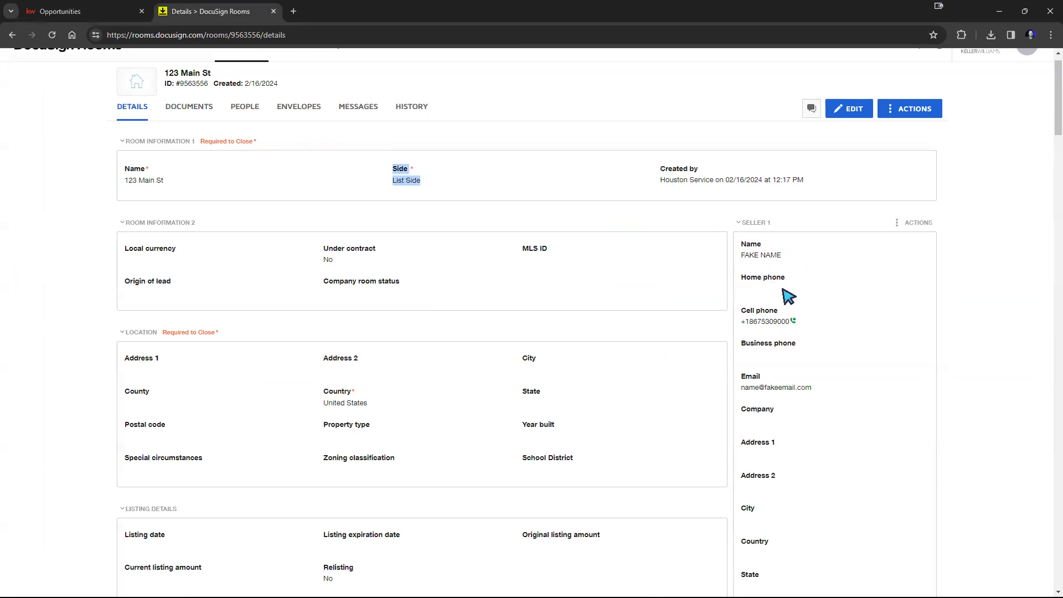
# Step: Scroll through the remaining DocuSign room details, including the listing agent, additional information and property sections
pyautogui.scroll(-4, 790, 308)
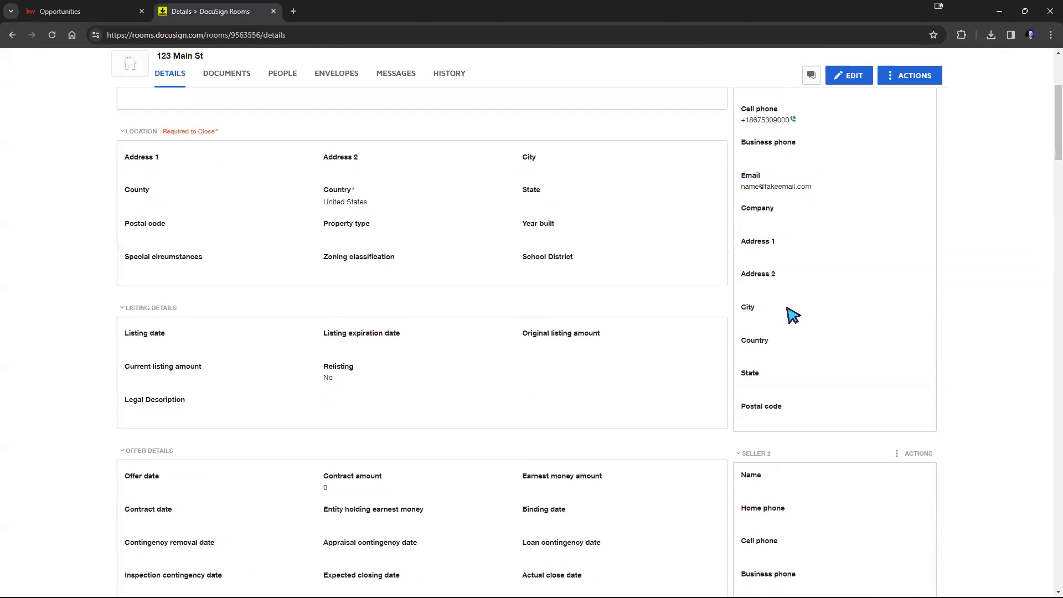
pyautogui.scroll(2, 800, 310)
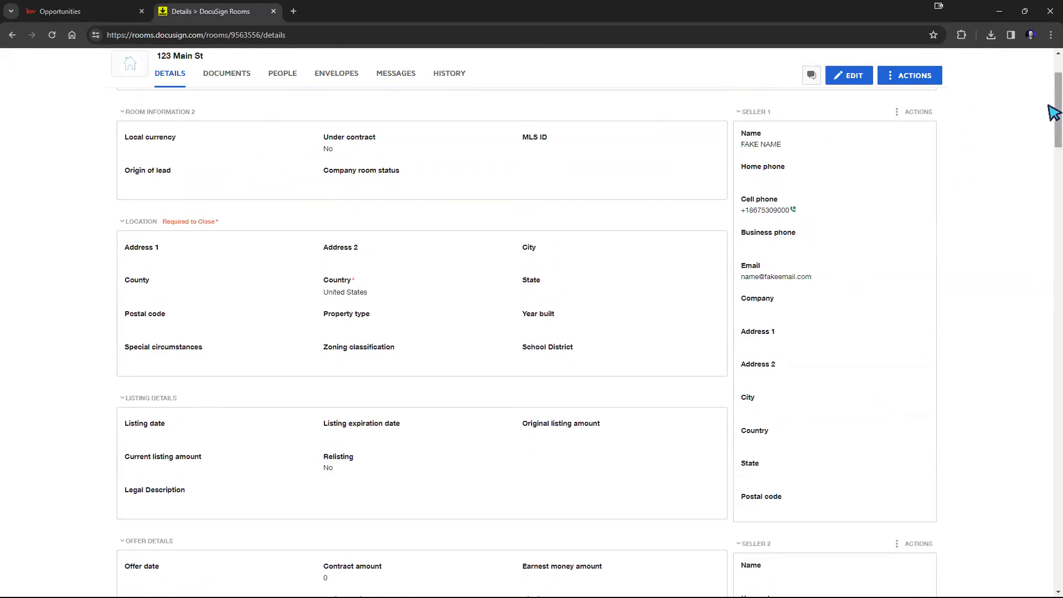
pyautogui.moveTo(1053, 113); pyautogui.dragTo(1053, 226)
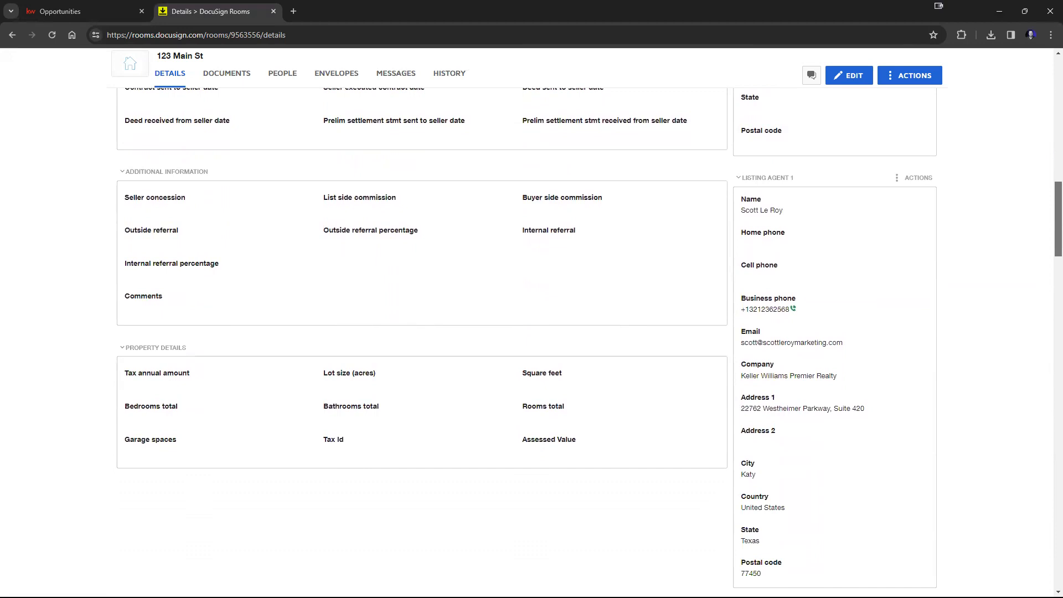
pyautogui.moveTo(1053, 227); pyautogui.dragTo(1054, 61)
# Step: In the KW Command opportunity, open the listing selector and show all listings instead of only your own
pyautogui.click(72, 11)
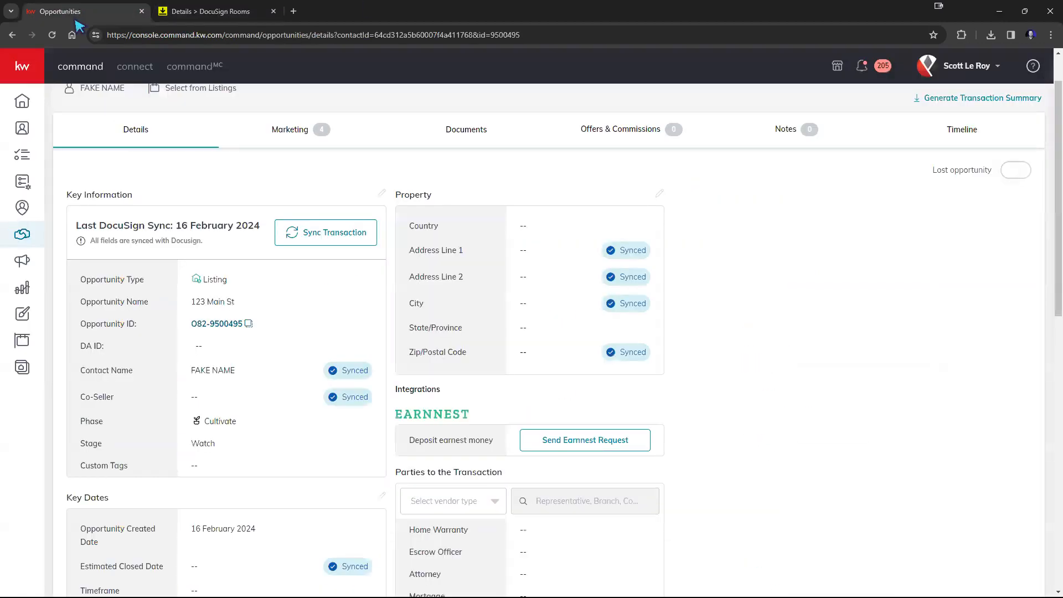
pyautogui.scroll(1, 269, 180)
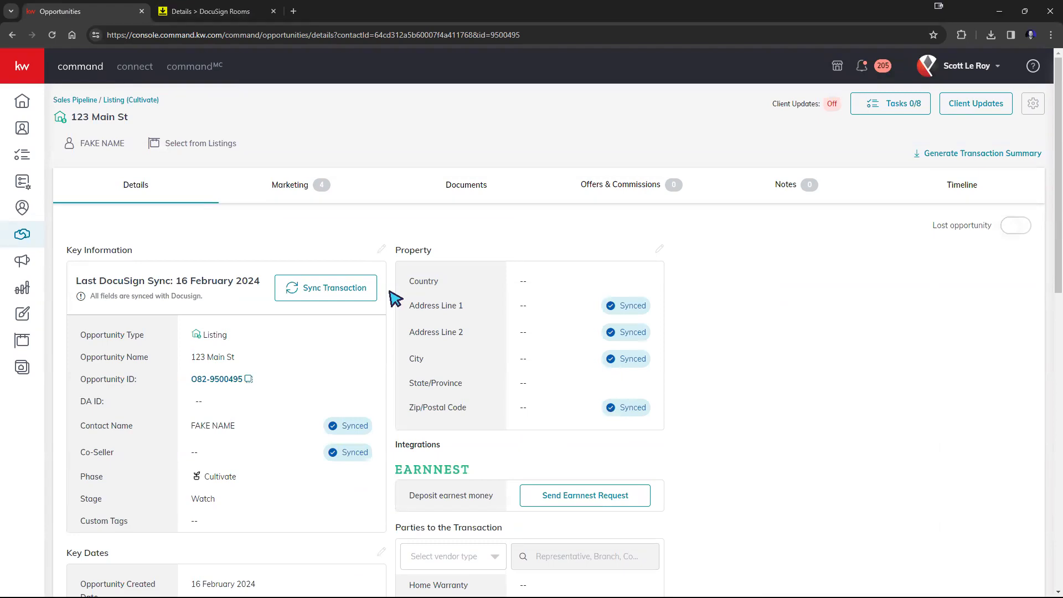
pyautogui.click(192, 147)
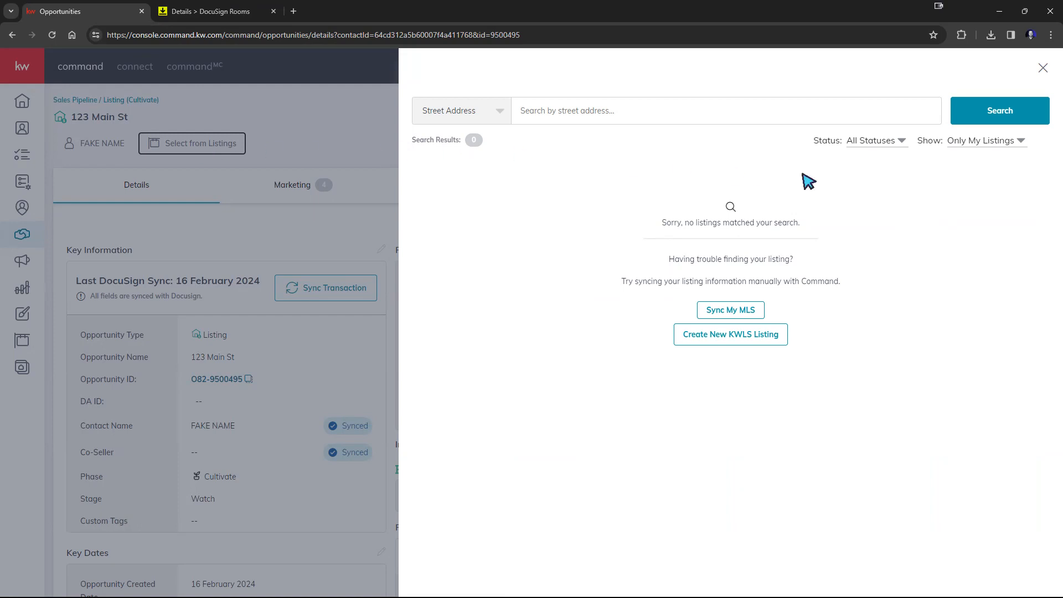
pyautogui.click(989, 143)
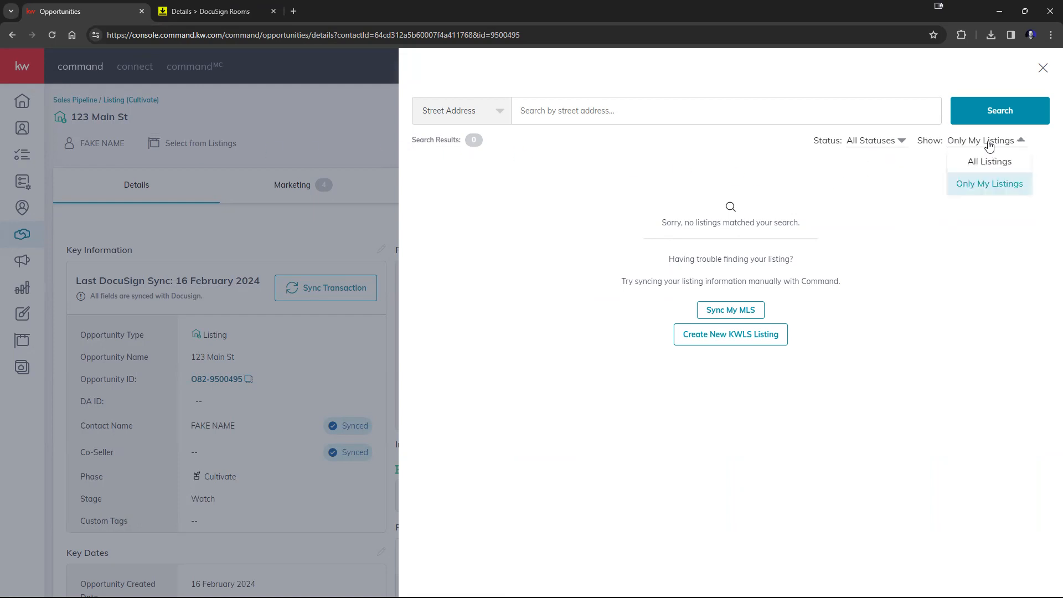
pyautogui.click(982, 163)
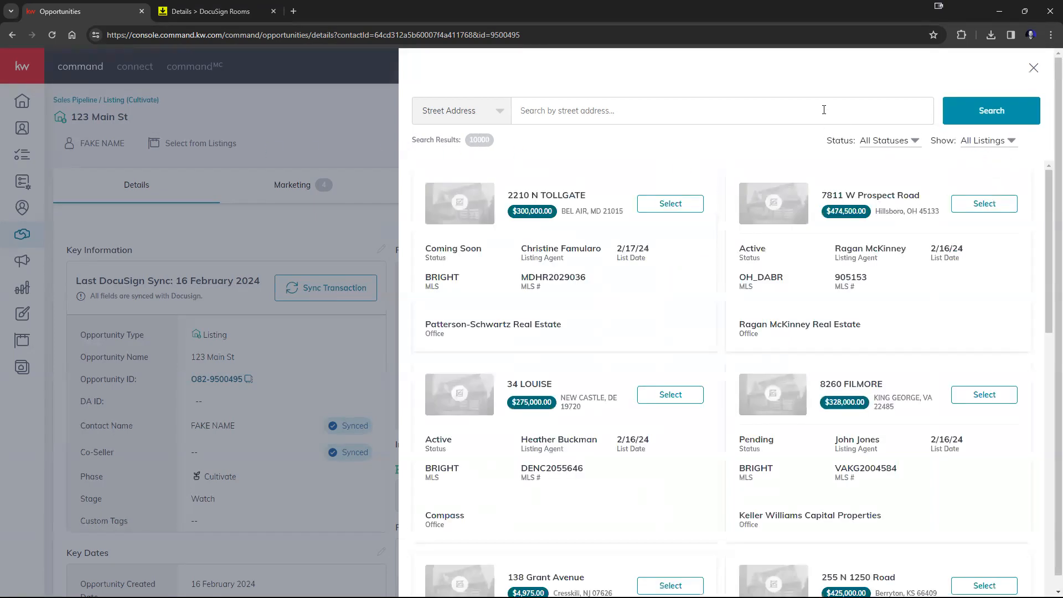
# Step: Search listings for 123 Main St and attach the 123 Main St, Genoa, WI 54632 listing to the opportunity
pyautogui.write('123')
pyautogui.press('Return')
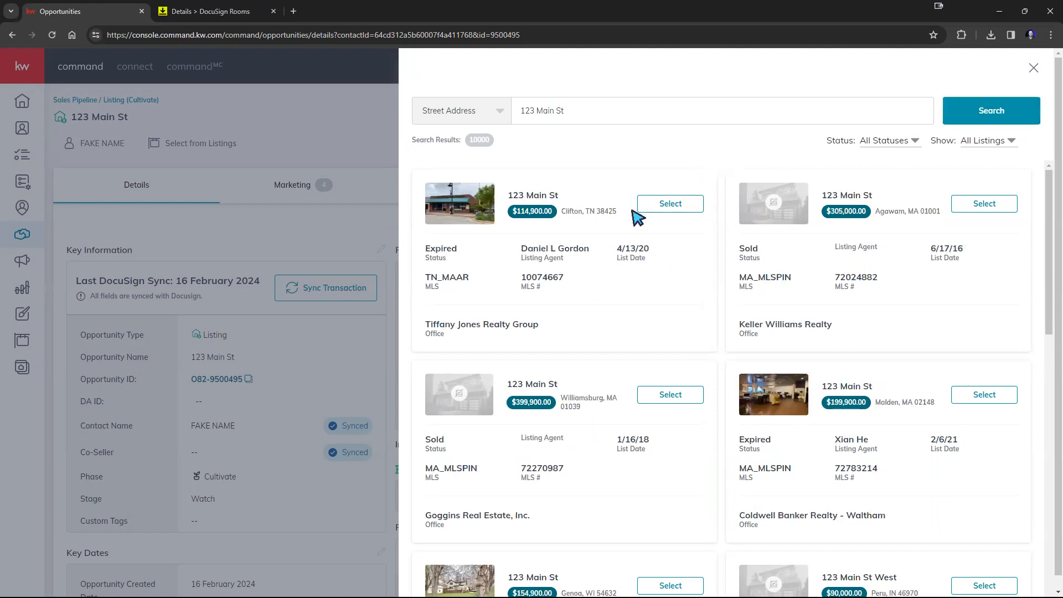
pyautogui.scroll(-3, 645, 222)
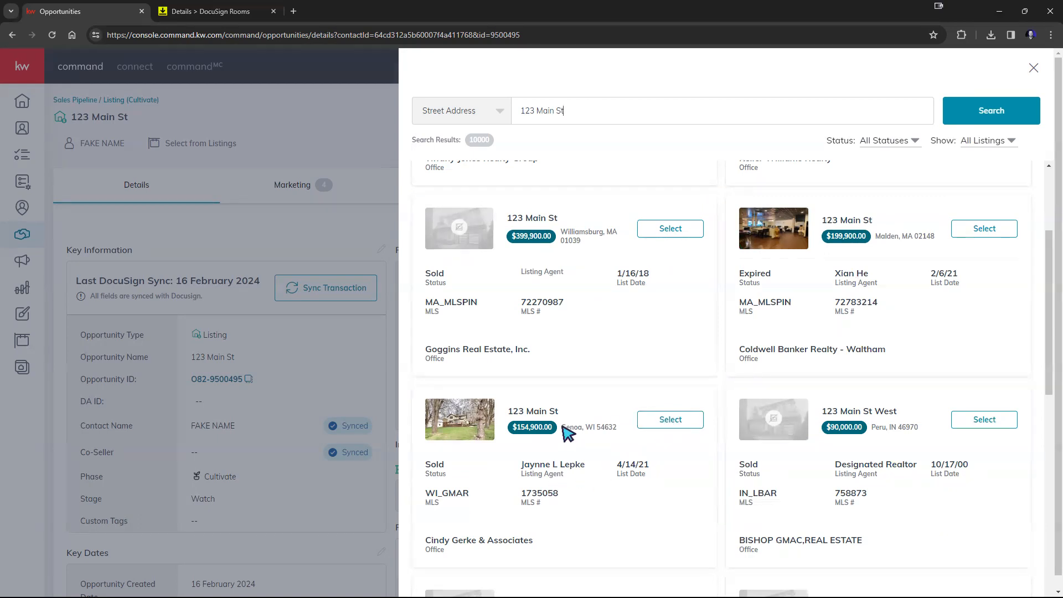
pyautogui.moveTo(564, 427); pyautogui.dragTo(620, 427)
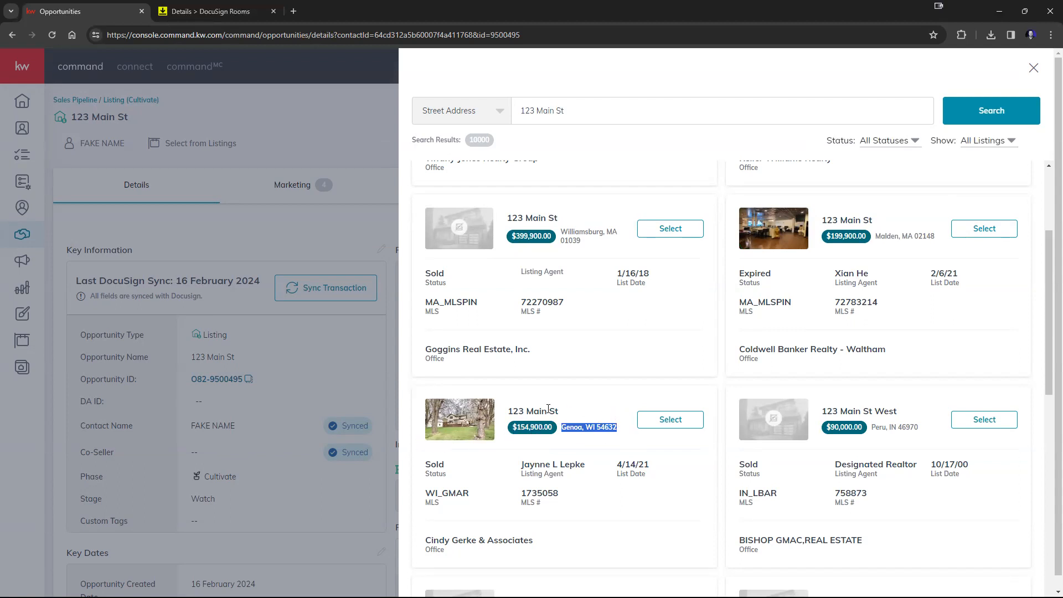
pyautogui.click(660, 422)
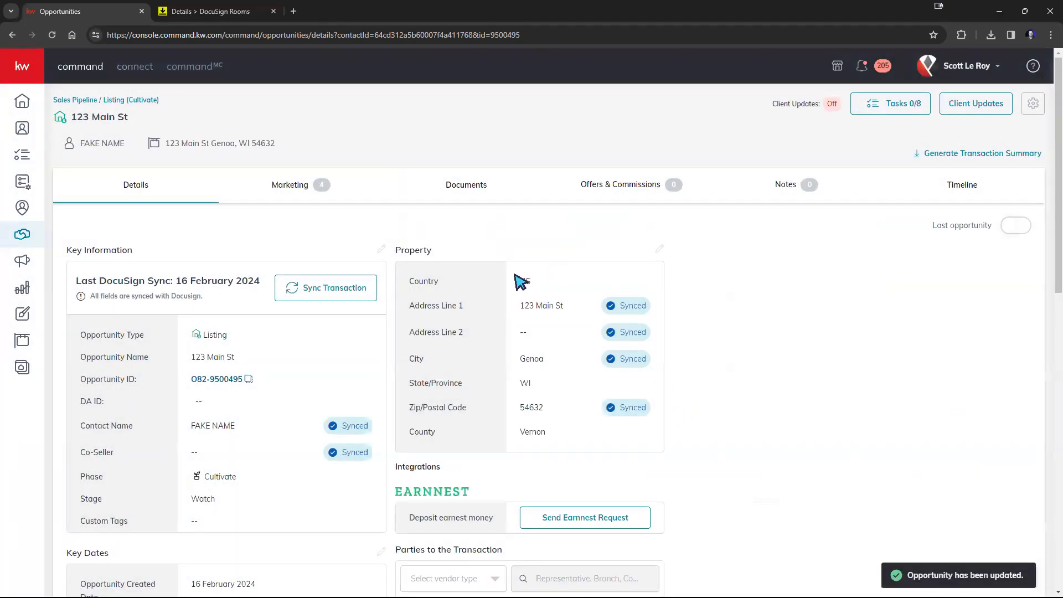
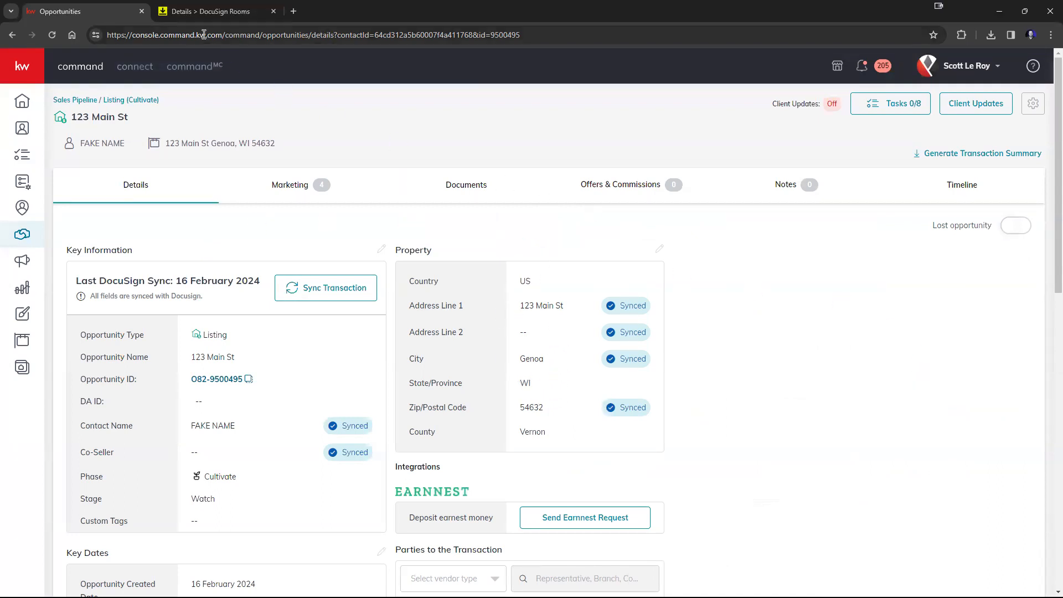
# Step: Reload the KW Command opportunity and highlight its edited Address Line 1, City and Zip/Postal Code property fields
pyautogui.click(54, 34)
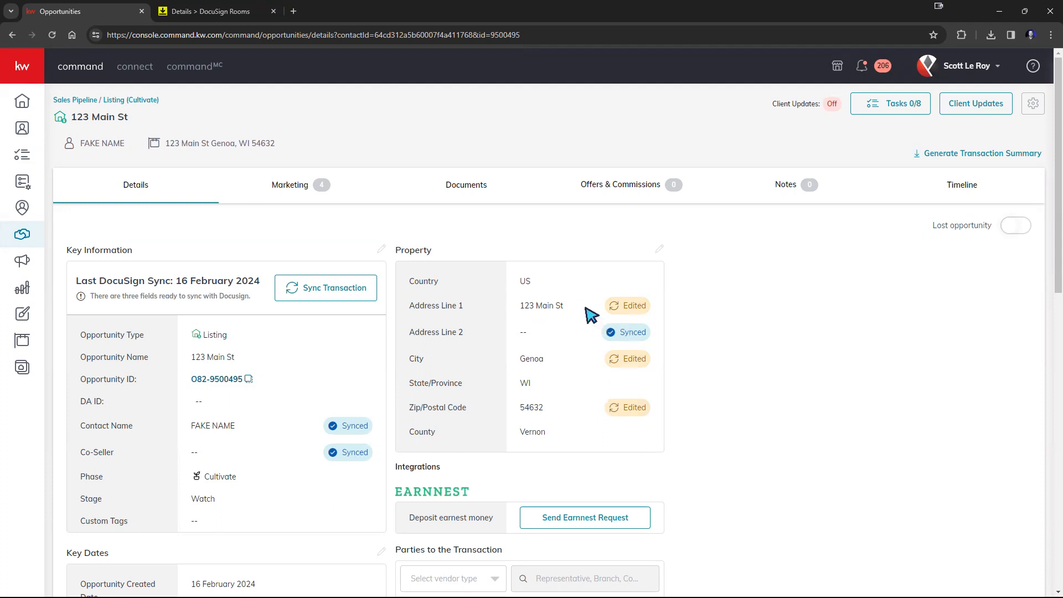
pyautogui.moveTo(414, 308); pyautogui.dragTo(653, 321)
pyautogui.moveTo(408, 360); pyautogui.dragTo(658, 364)
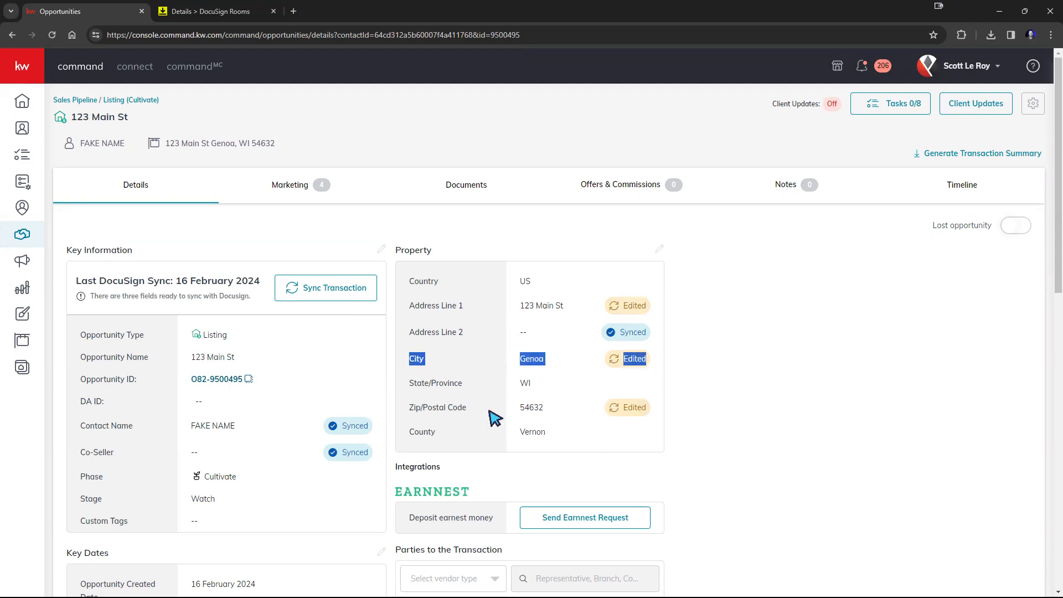
pyautogui.moveTo(412, 408); pyautogui.dragTo(652, 405)
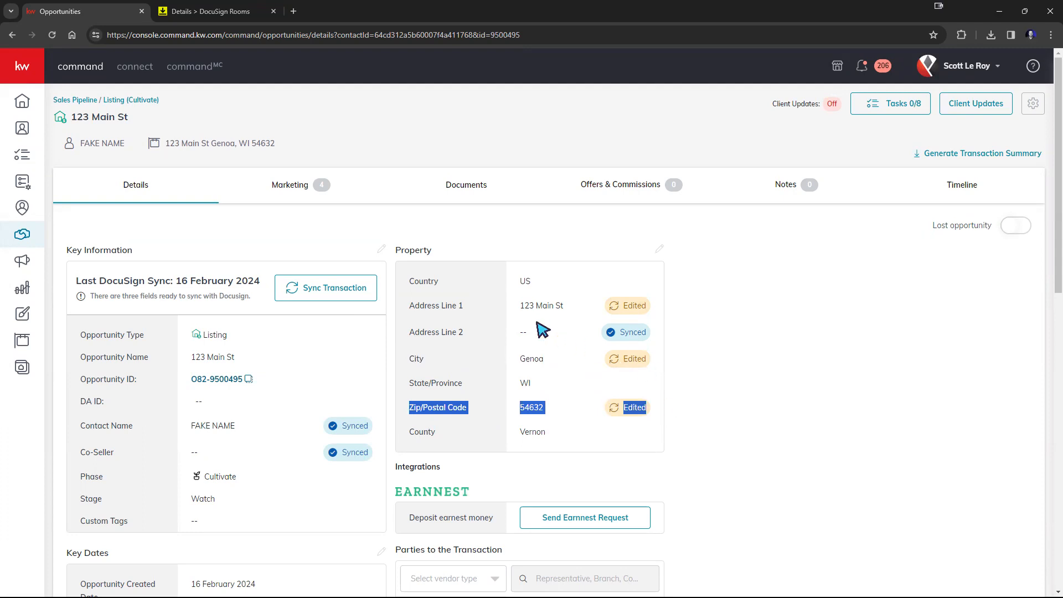
# Step: Sync the opportunity's transaction to DocuSign with an update, then reload the opportunity page
pyautogui.click(332, 289)
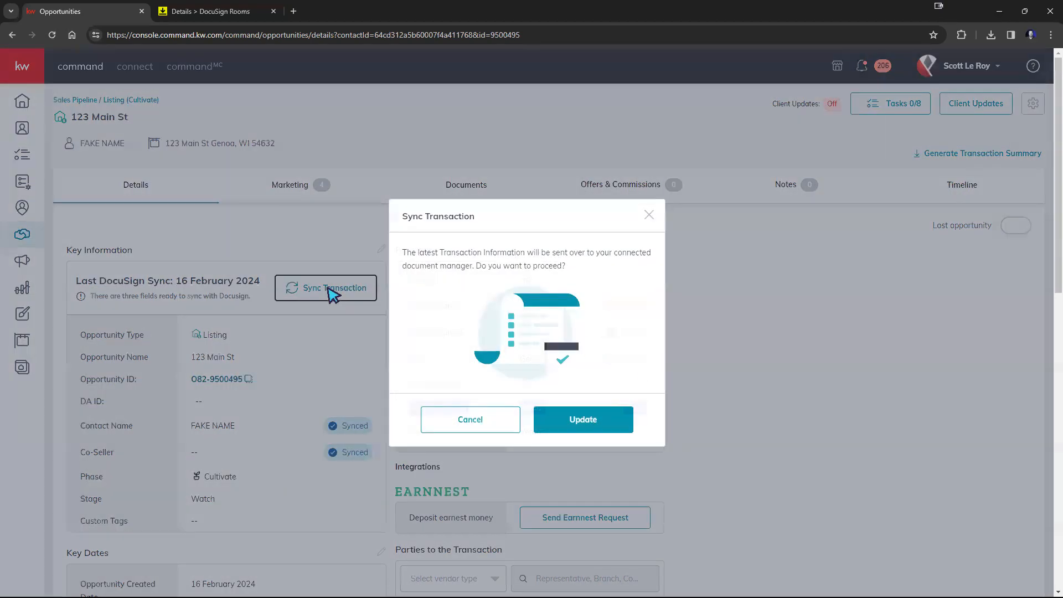
pyautogui.click(575, 419)
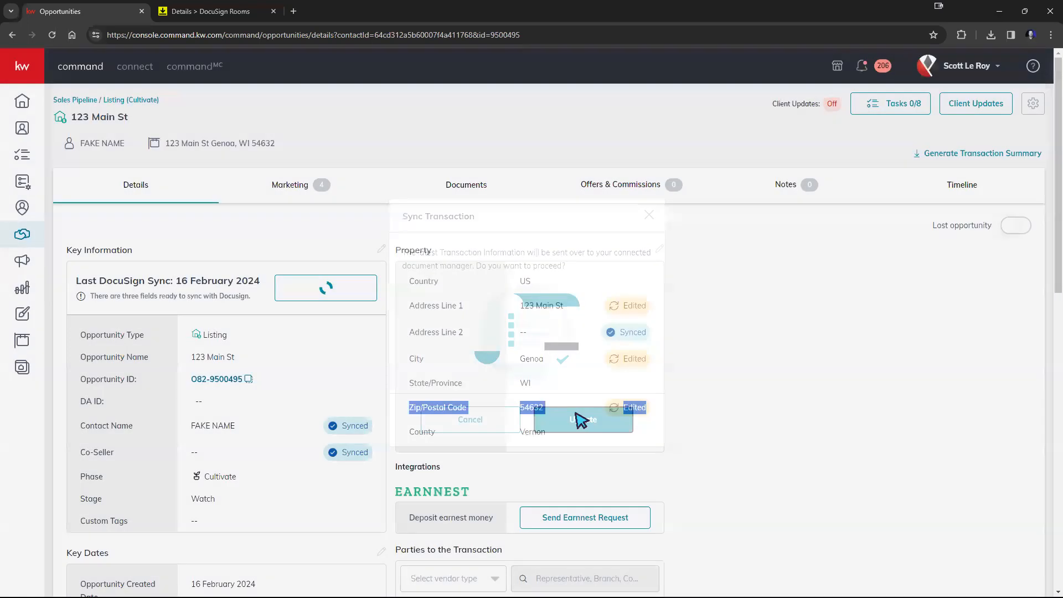
pyautogui.moveTo(576, 422); pyautogui.dragTo(658, 406)
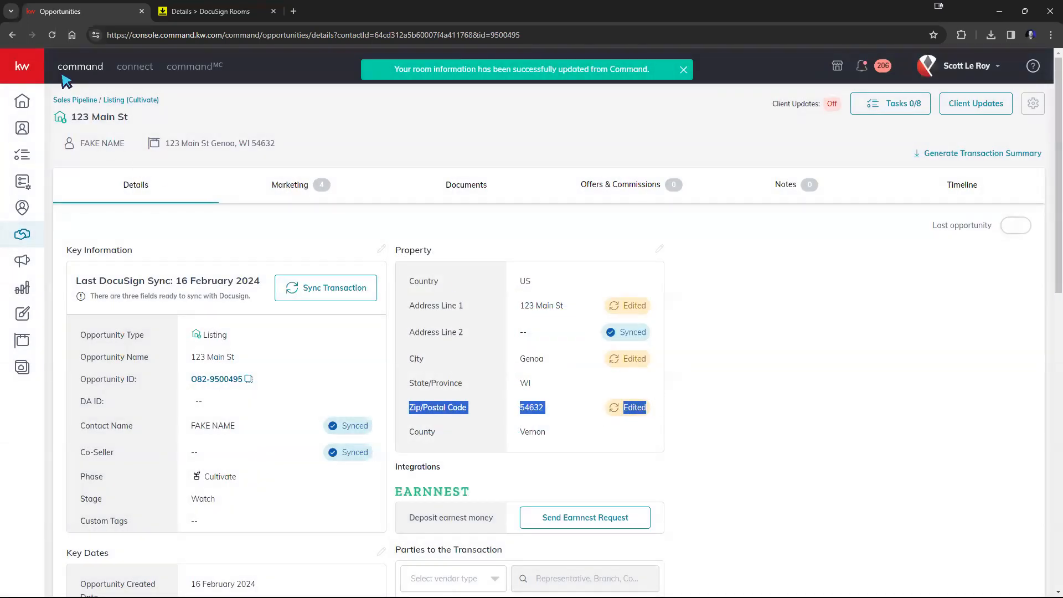
pyautogui.click(52, 37)
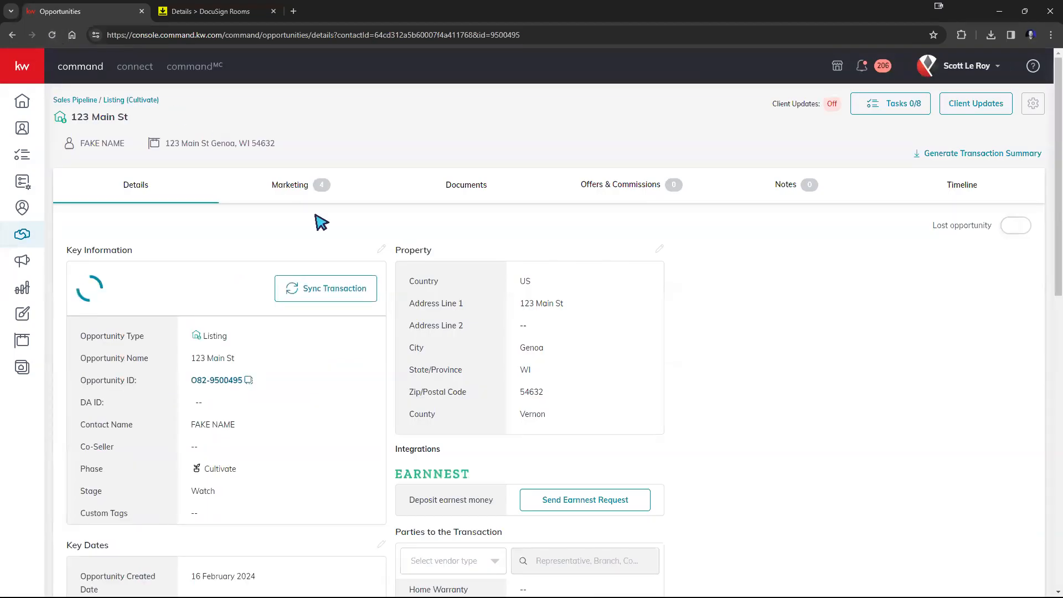
pyautogui.scroll(-3, 306, 441)
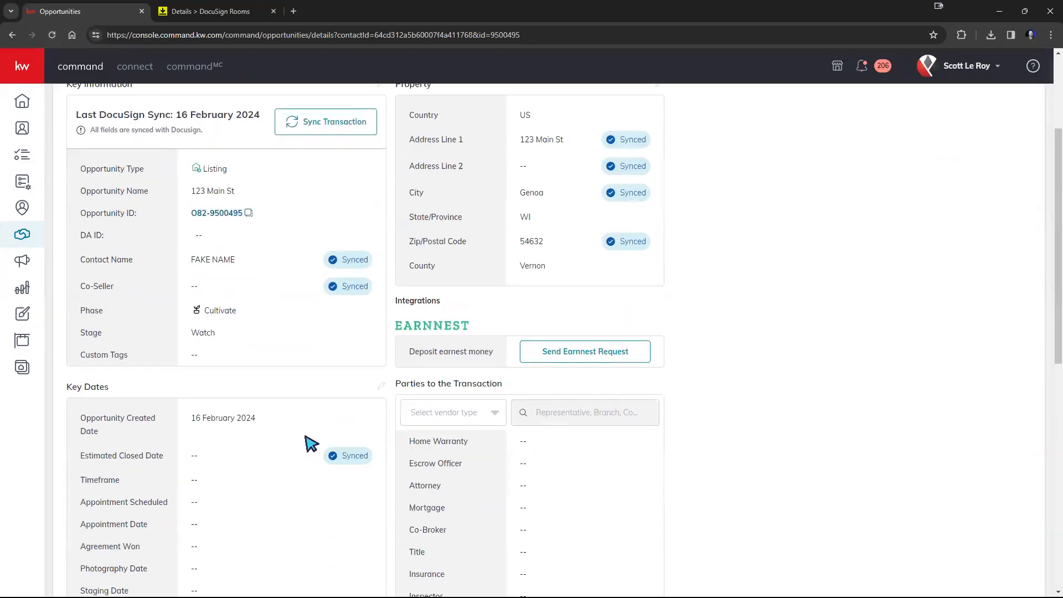
pyautogui.scroll(3, 308, 439)
# Step: Reload the DocuSign room details and review the MLS ID, location and listing details sections
pyautogui.click(213, 13)
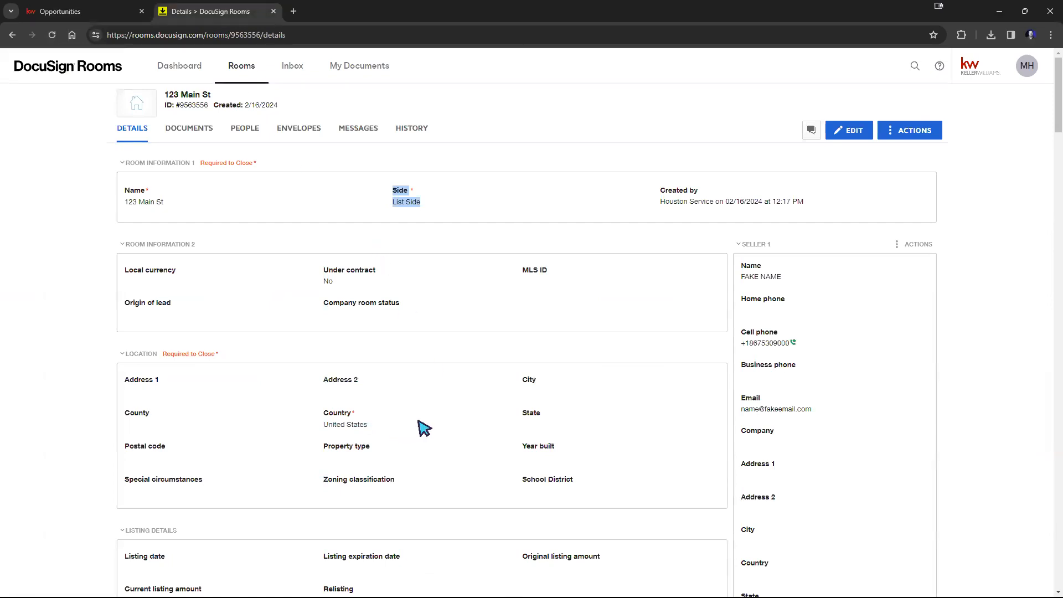
pyautogui.scroll(-1, 421, 429)
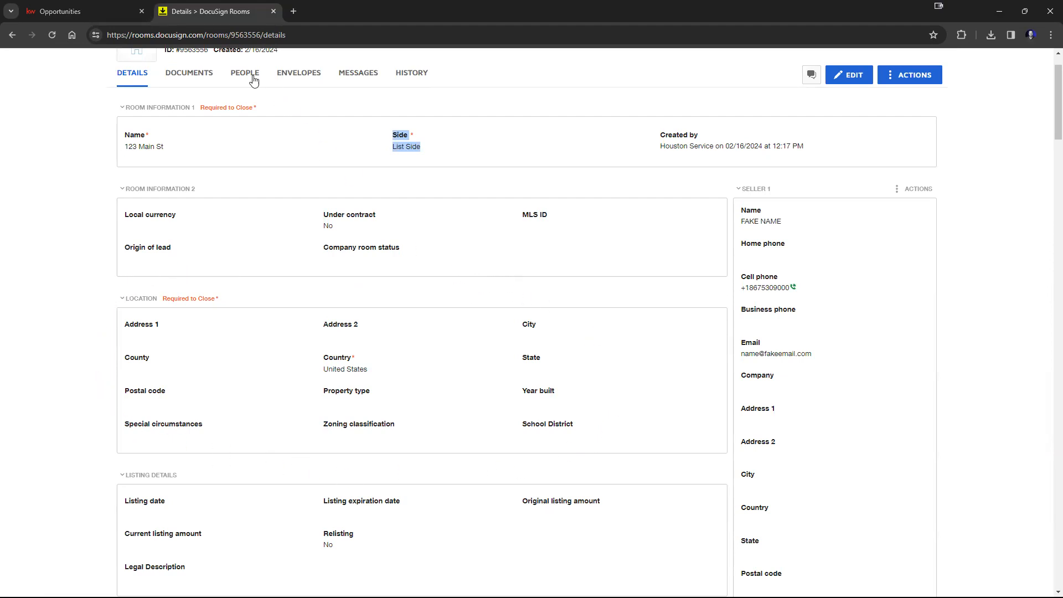
pyautogui.click(53, 35)
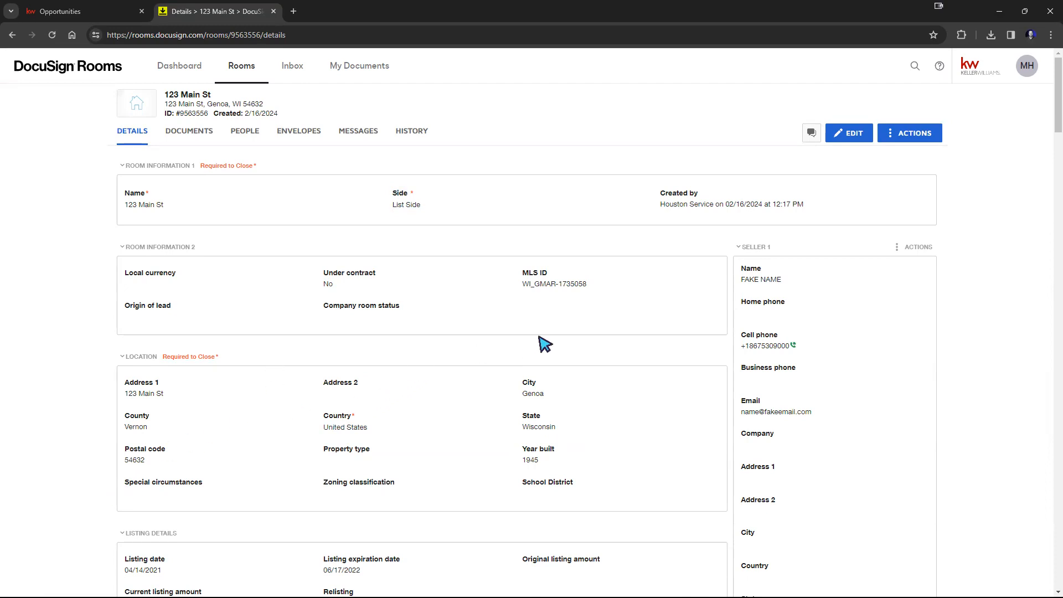
pyautogui.tripleClick(527, 287)
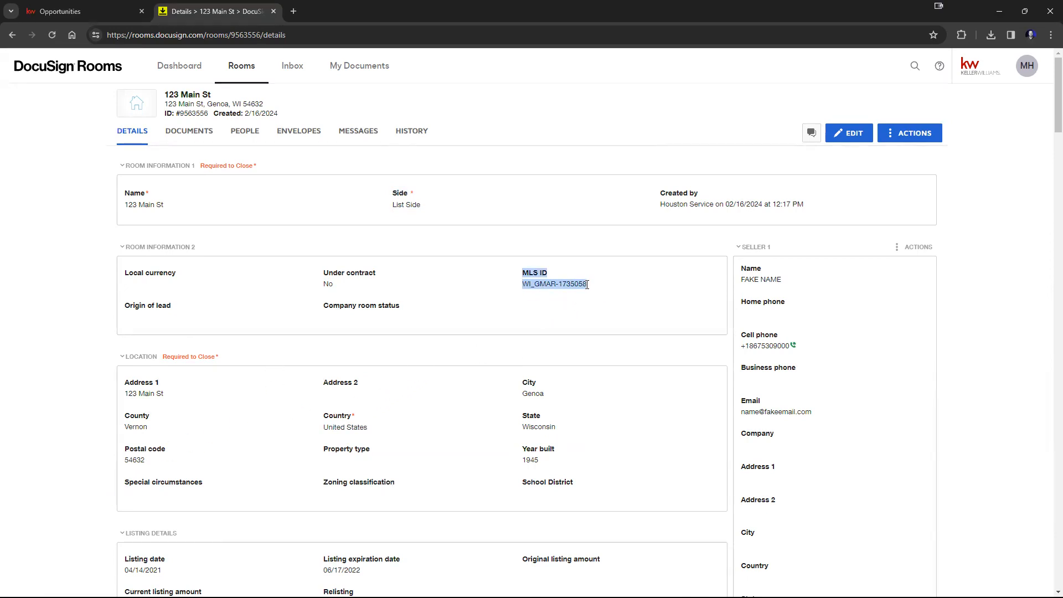
pyautogui.scroll(-5, 587, 284)
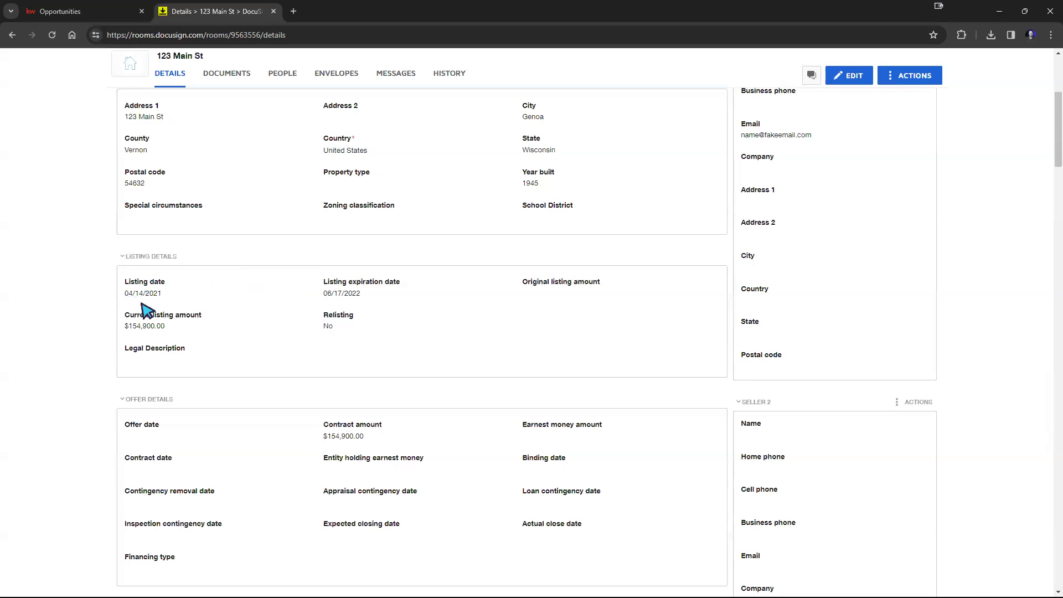
pyautogui.scroll(-8, 232, 360)
pyautogui.scroll(12, 235, 372)
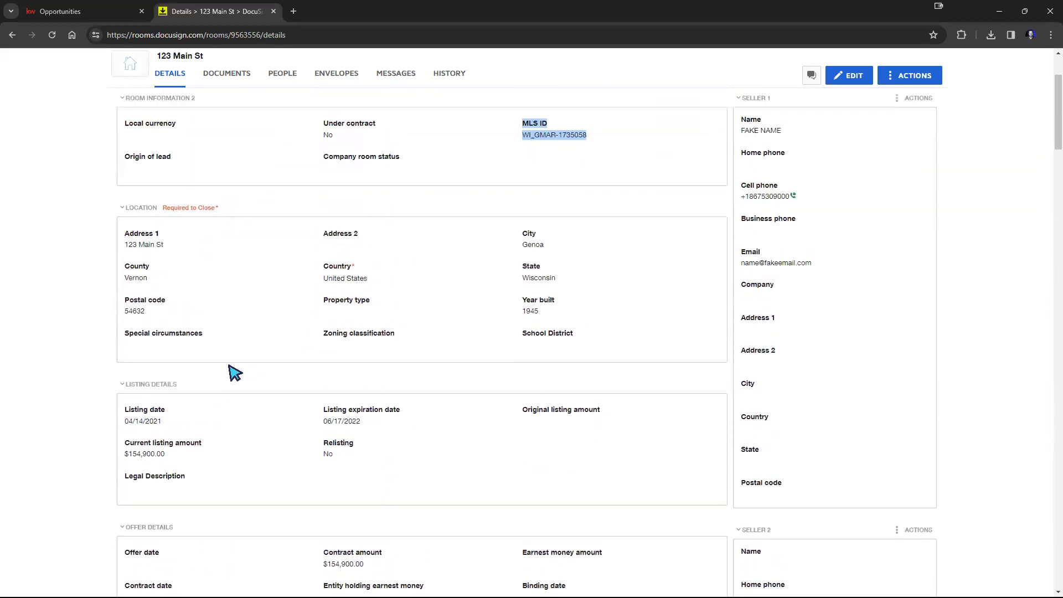
pyautogui.scroll(3, 235, 372)
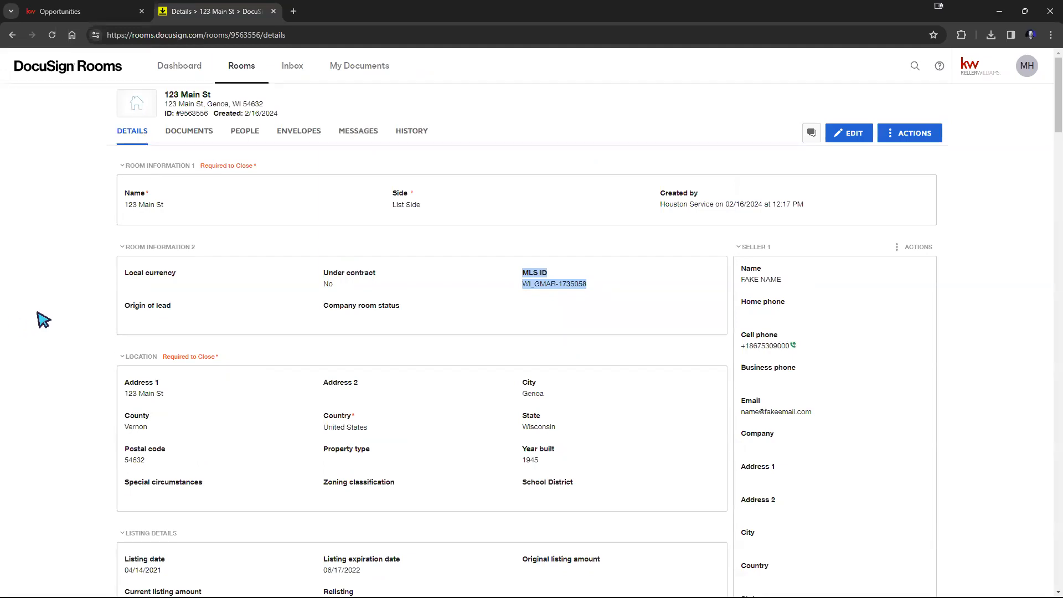
# Step: Open the room's Commercial Cover Sheet - South Florida Region document and review its prefilled fields
pyautogui.click(179, 142)
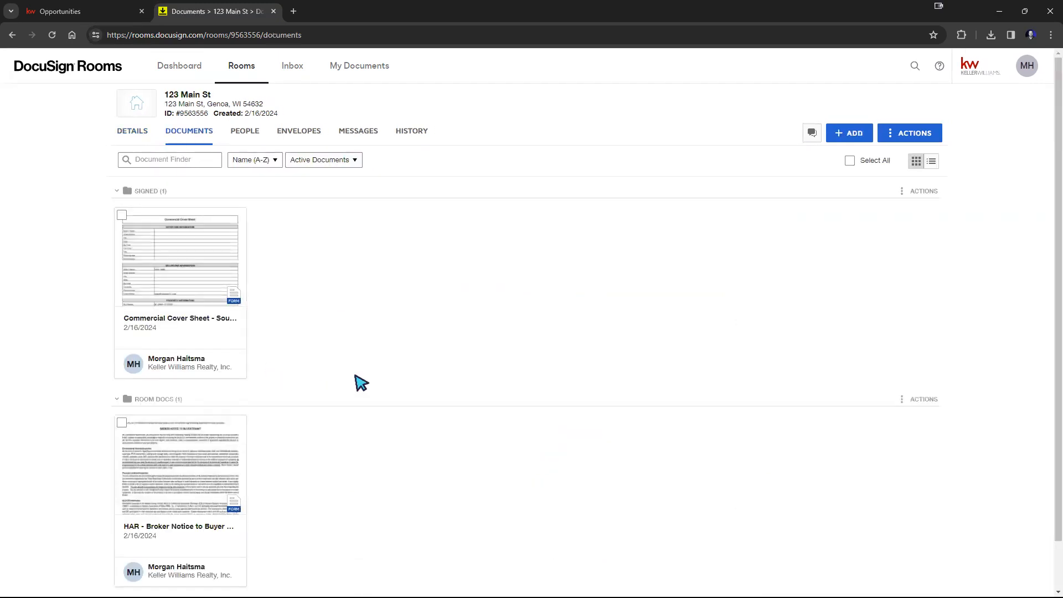
pyautogui.scroll(-2, 337, 348)
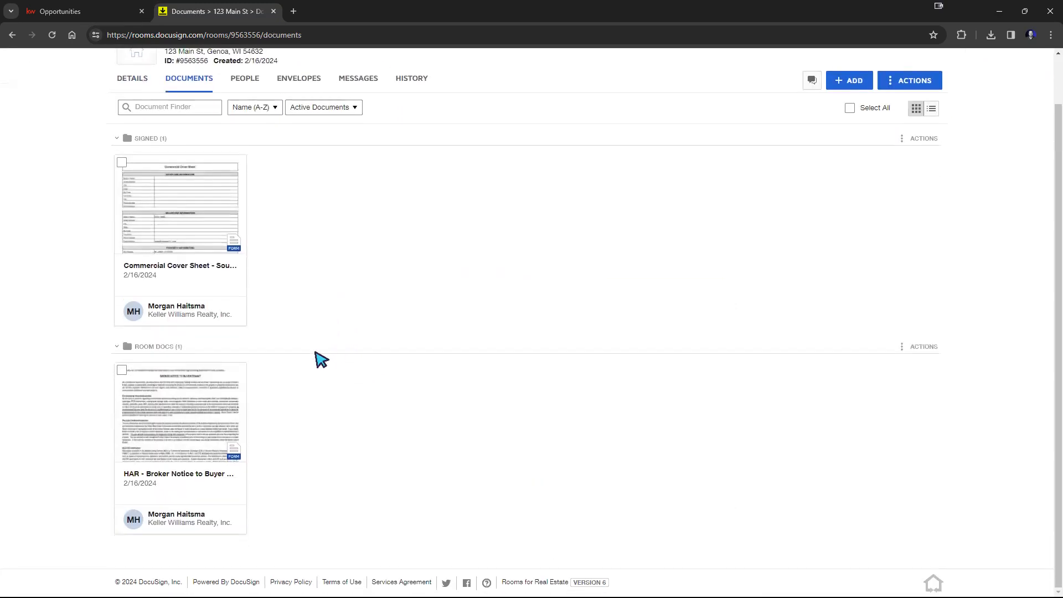
pyautogui.click(177, 235)
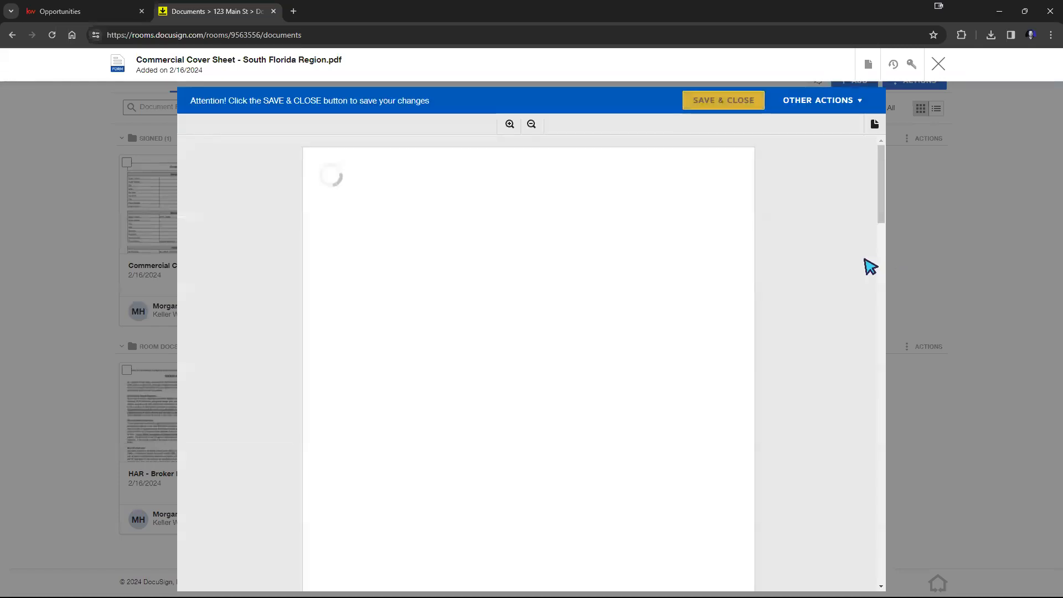
pyautogui.scroll(-1, 775, 233)
pyautogui.scroll(-1, 669, 230)
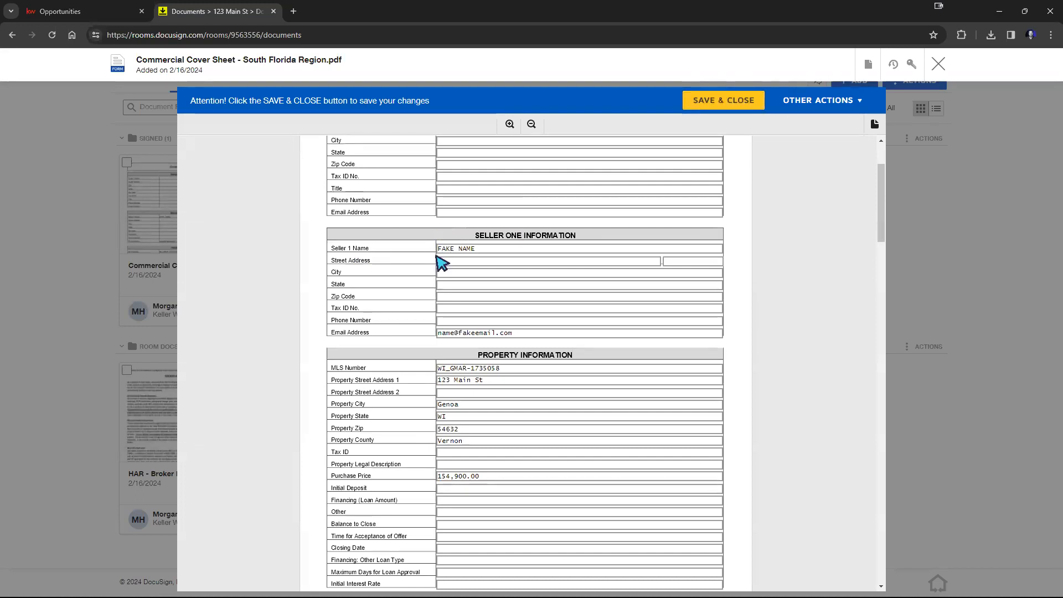
pyautogui.scroll(-3, 540, 343)
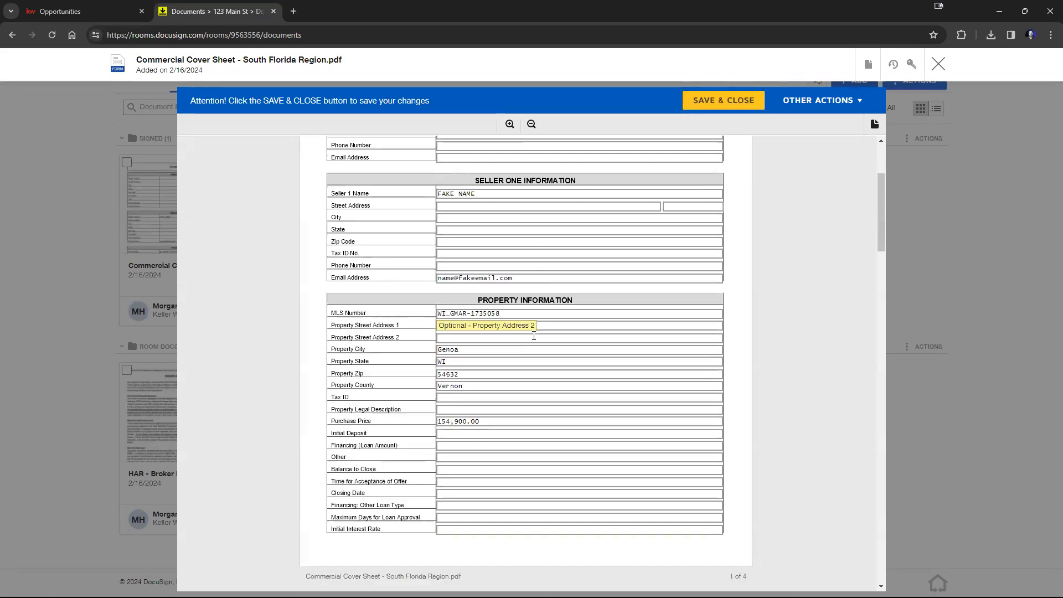
# Step: Try pasting into the seller's street address field, scroll through the form, and close the document without saving
pyautogui.click(474, 202)
pyautogui.write('WI_GMAR-1735058')
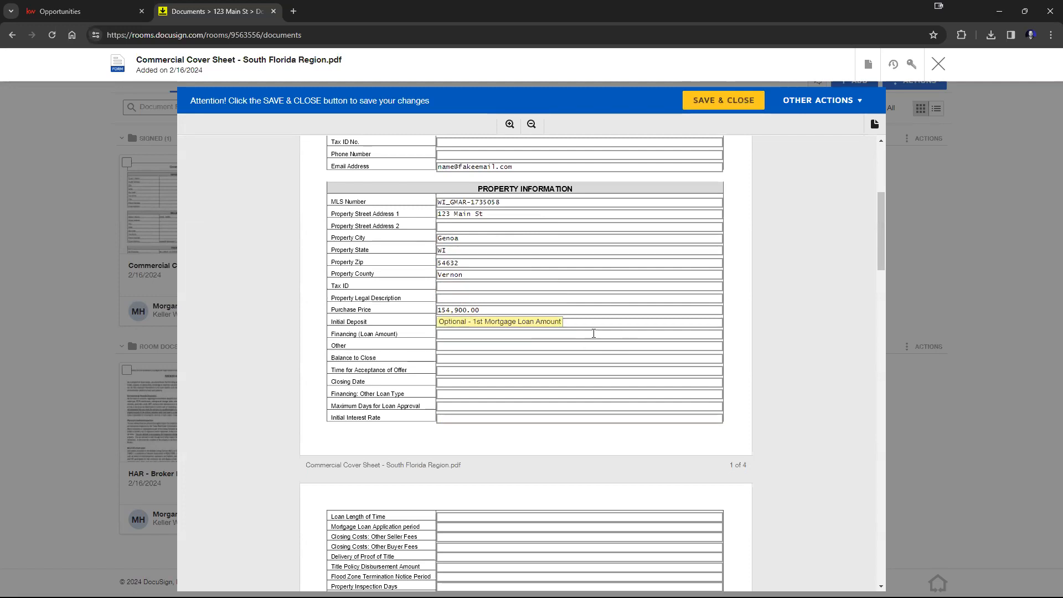
pyautogui.scroll(-6, 620, 343)
pyautogui.scroll(-3, 596, 327)
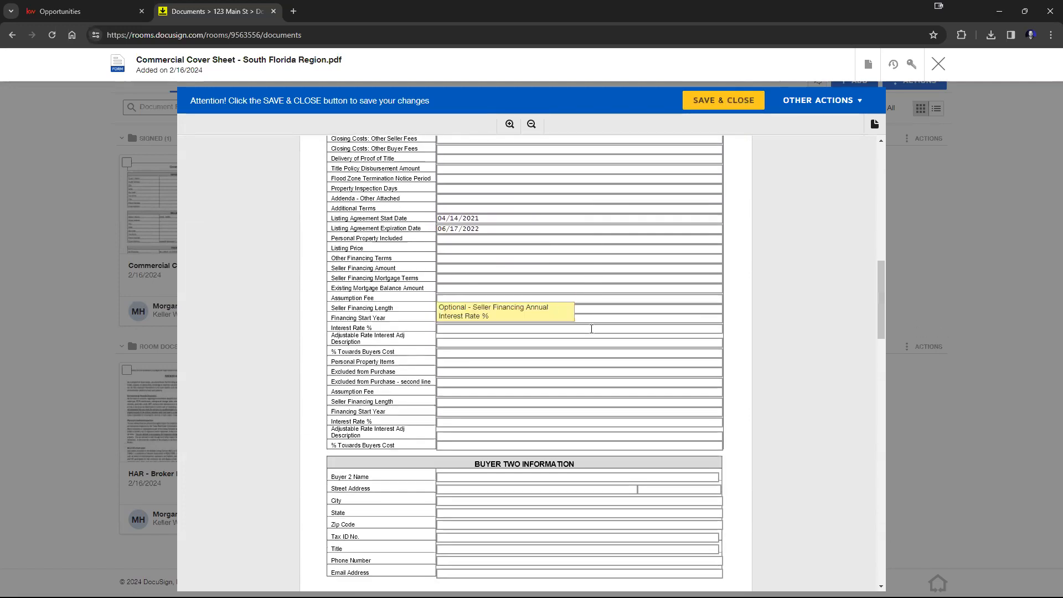
pyautogui.scroll(1, 598, 334)
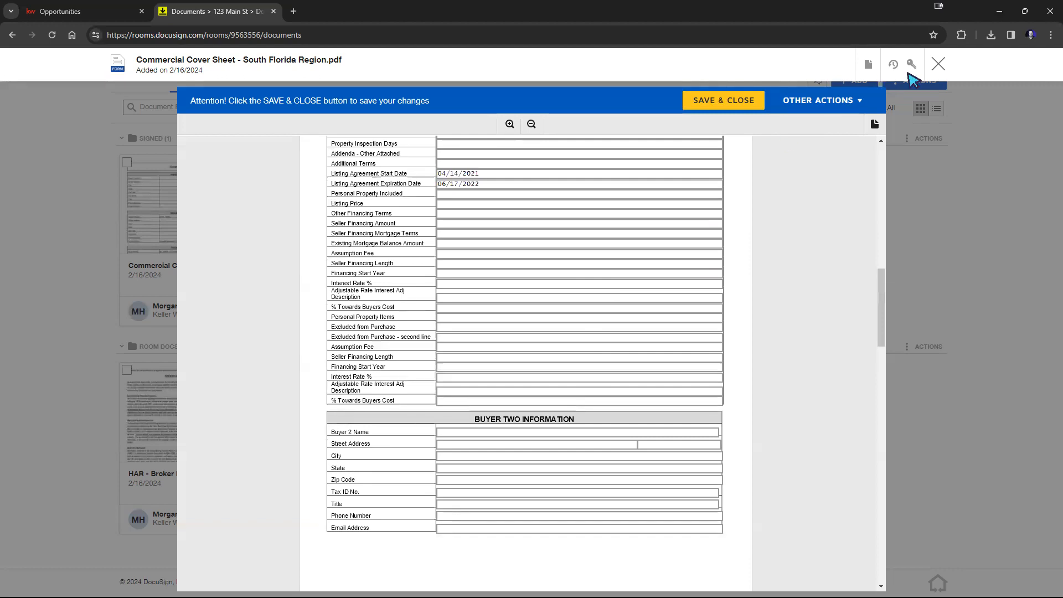
pyautogui.click(938, 64)
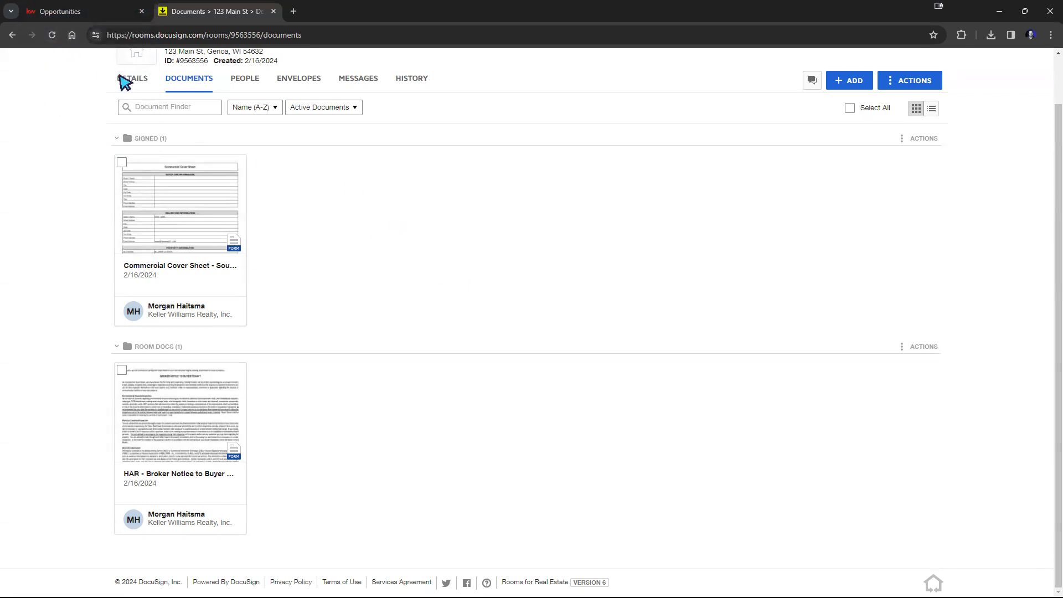
# Step: Return to the KW Command opportunity and open Sync Transaction, closing the dialog without updating
pyautogui.click(125, 81)
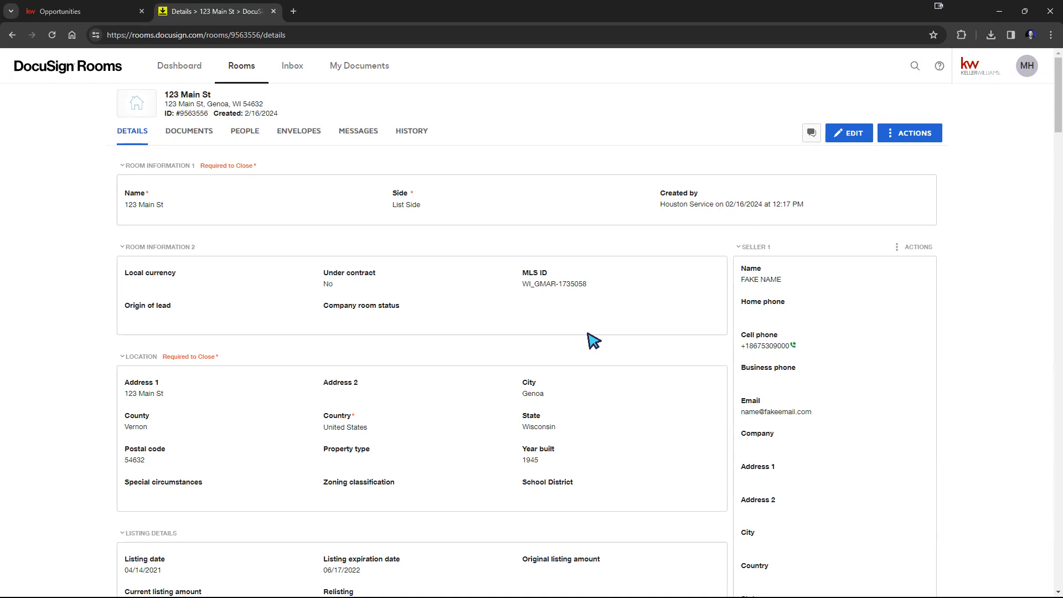
pyautogui.click(95, 16)
pyautogui.scroll(-4, 411, 351)
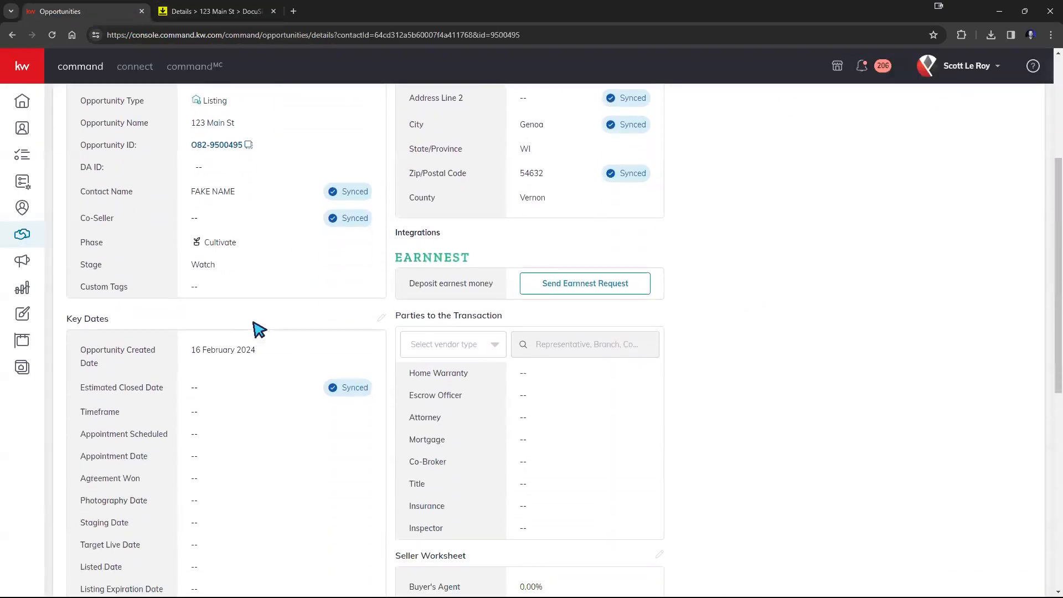
pyautogui.scroll(-6, 259, 331)
pyautogui.scroll(10, 245, 344)
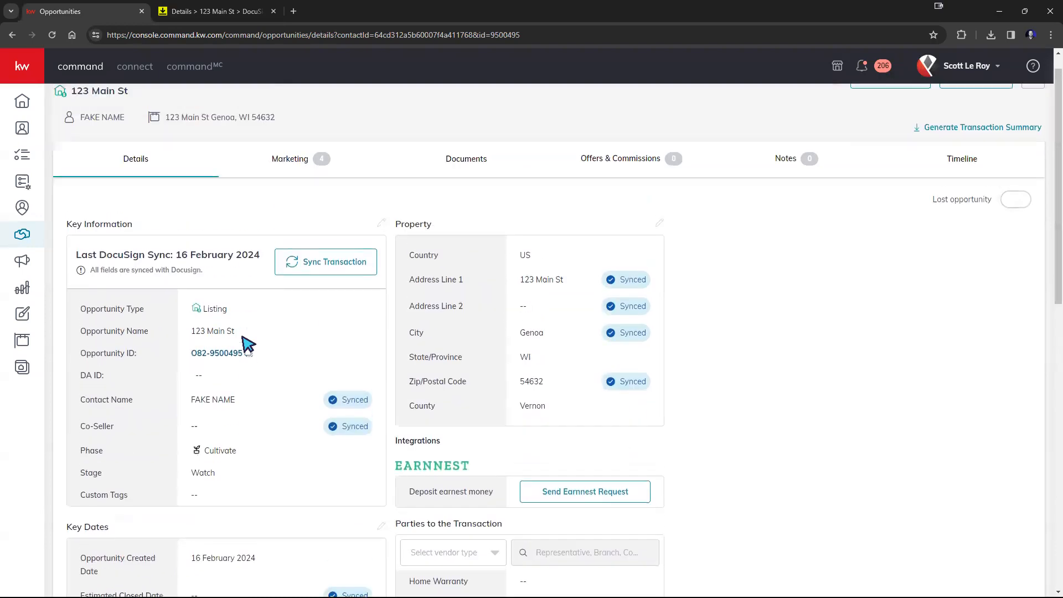
pyautogui.click(316, 289)
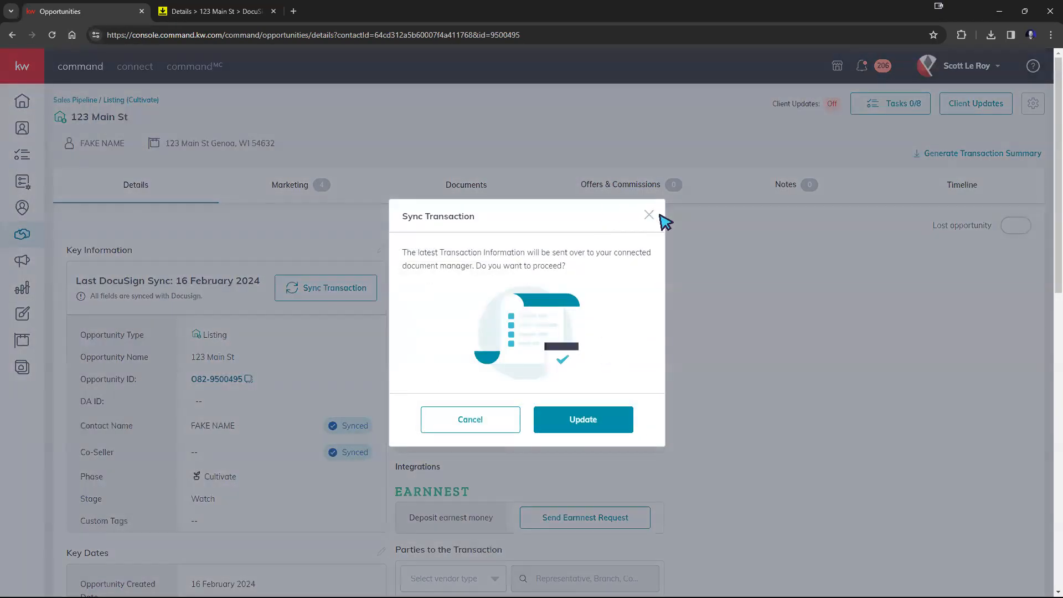
pyautogui.click(650, 216)
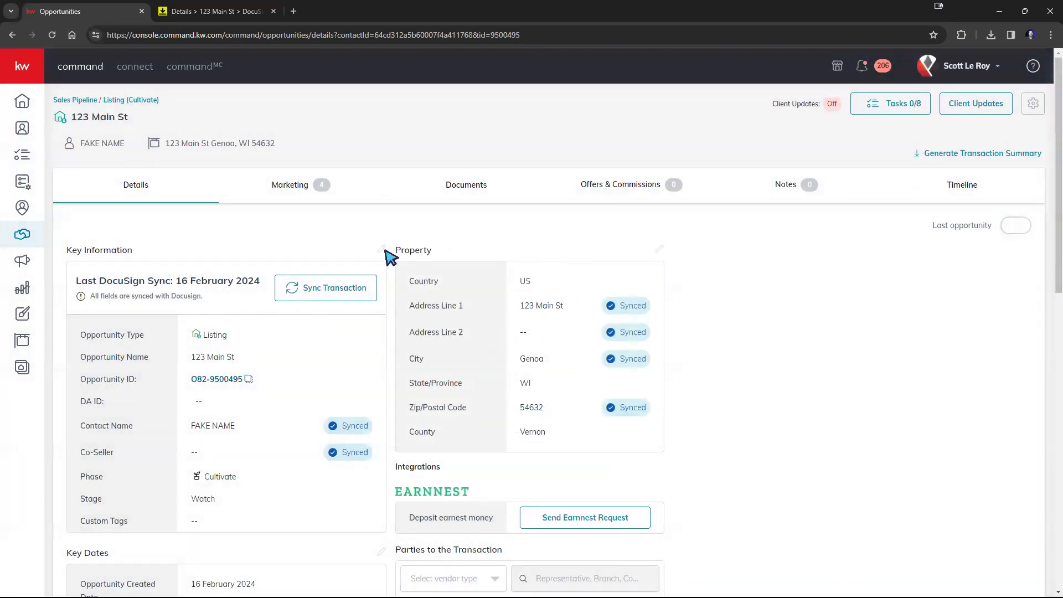
# Step: Open the opportunity's Edit General Information form, look through its fields, and close it without saving
pyautogui.click(381, 250)
pyautogui.scroll(-1, 459, 239)
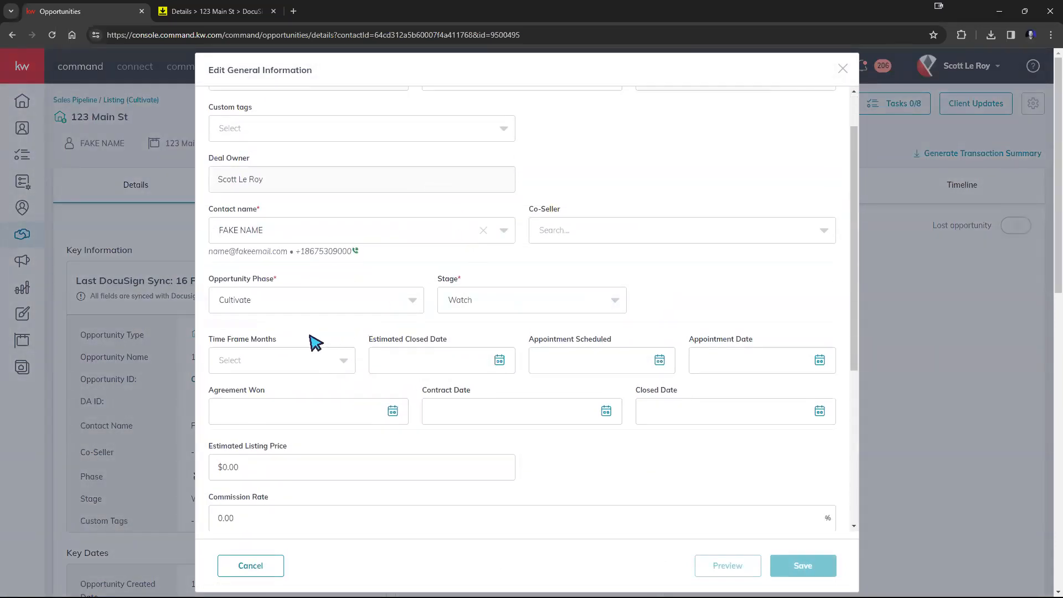
pyautogui.scroll(-5, 550, 361)
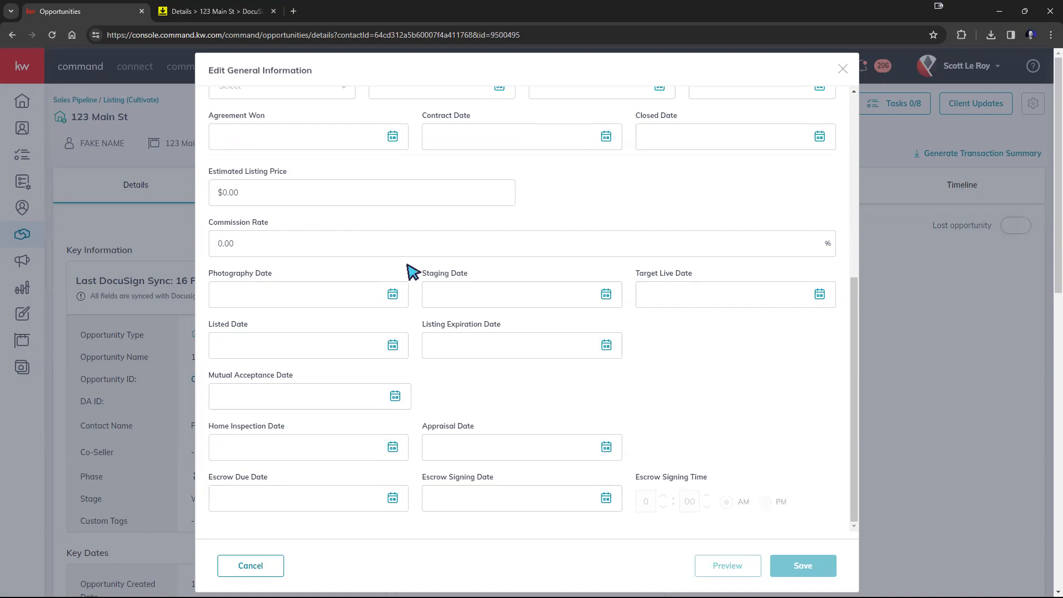
pyautogui.scroll(6, 493, 283)
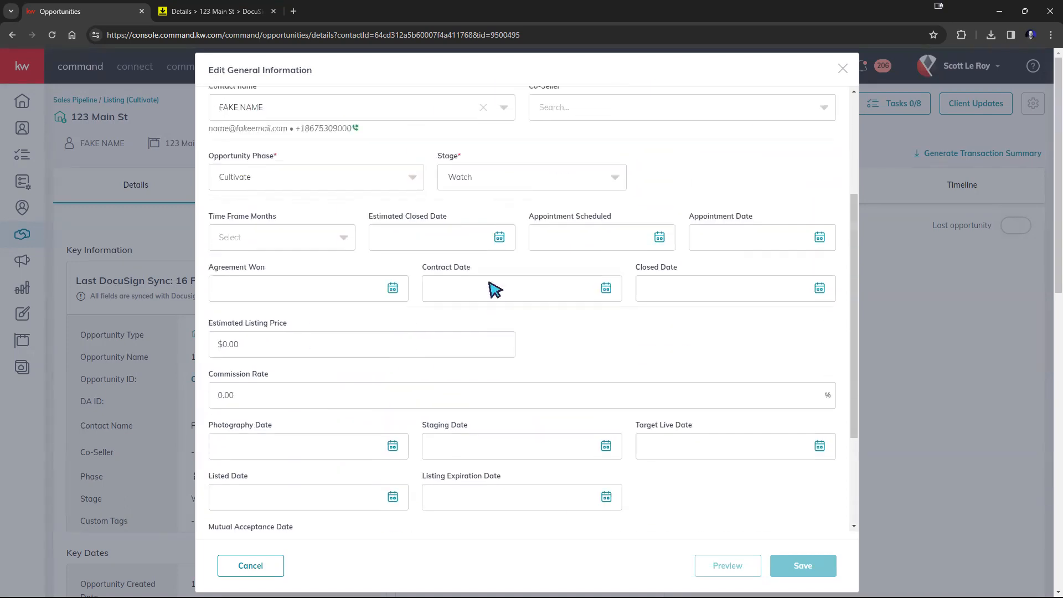
pyautogui.click(843, 69)
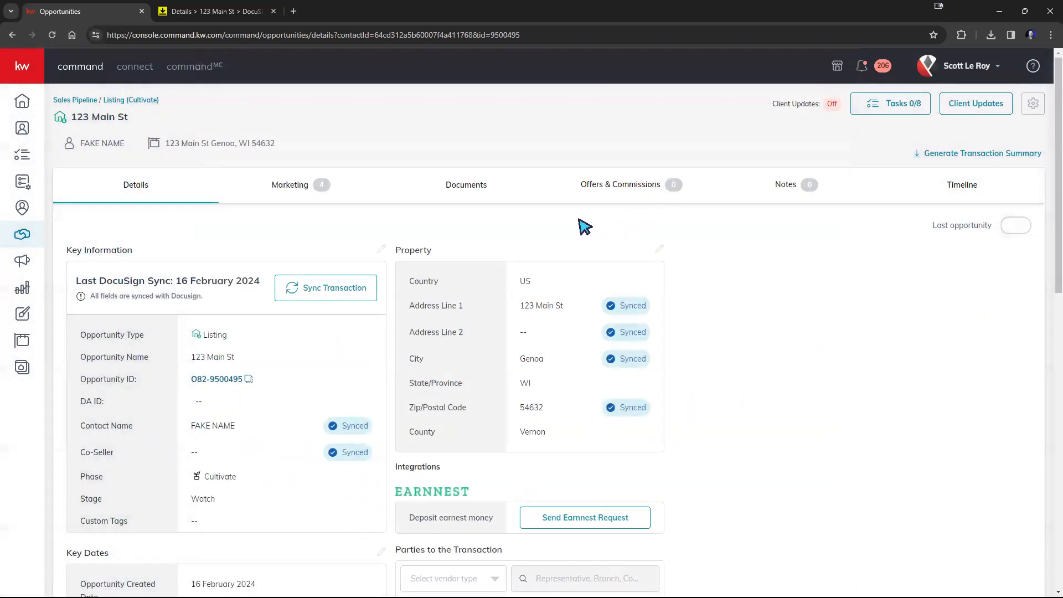
# Step: Switch to the DocuSign room and open its Documents section
pyautogui.click(224, 12)
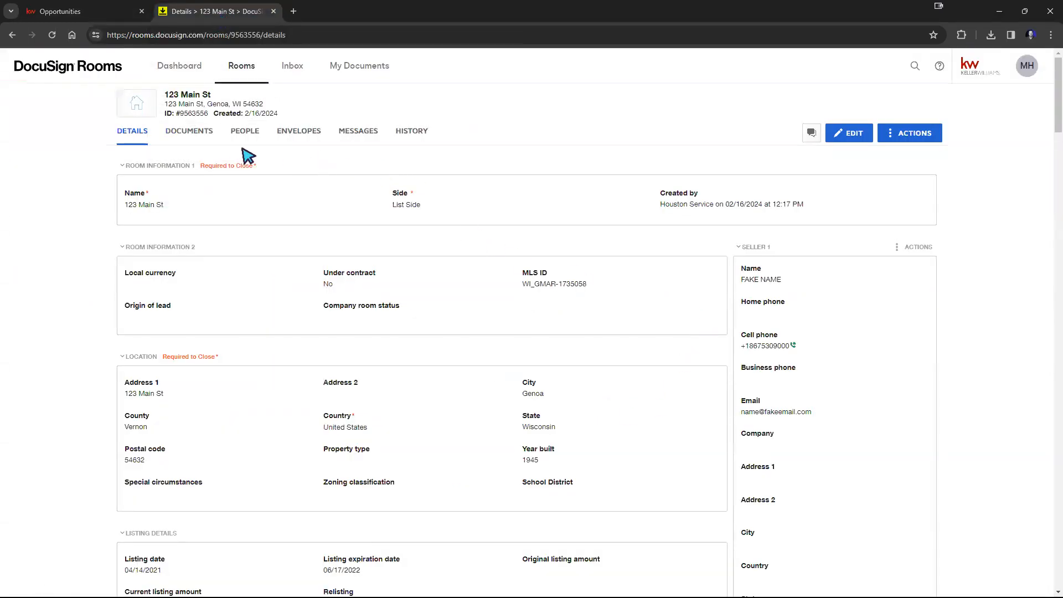
pyautogui.click(185, 138)
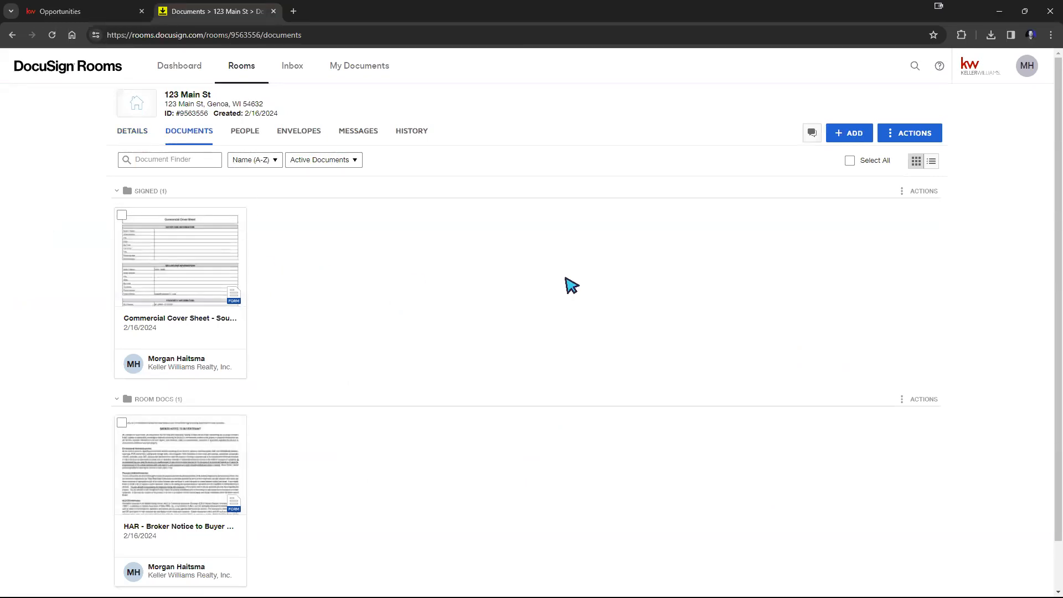
# Step: Move the Commercial Cover Sheet from the Signed folder into the Room Docs folder
pyautogui.moveTo(201, 268); pyautogui.dragTo(322, 469)
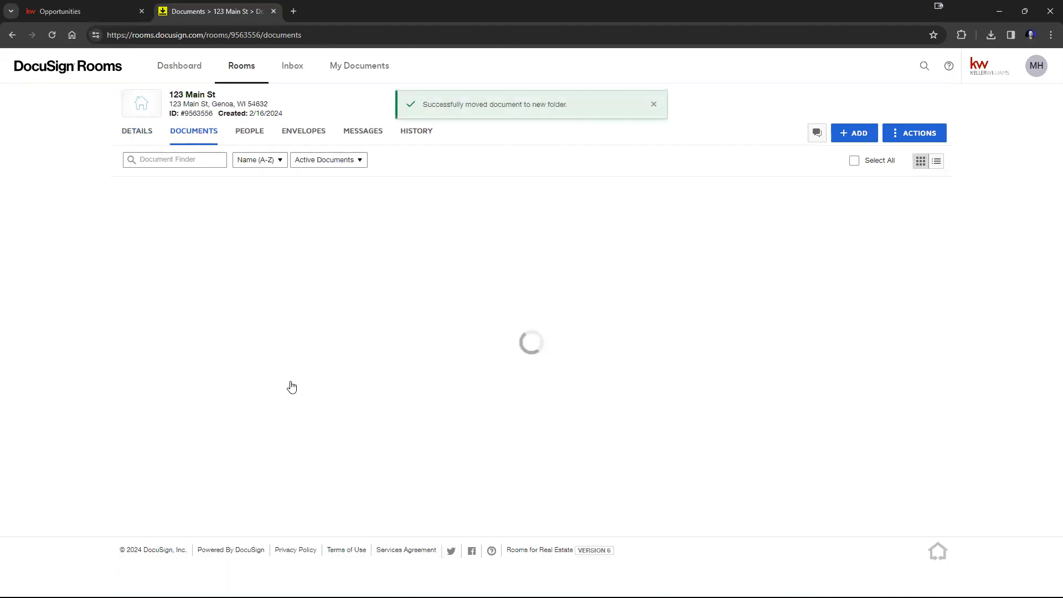
pyautogui.click(122, 193)
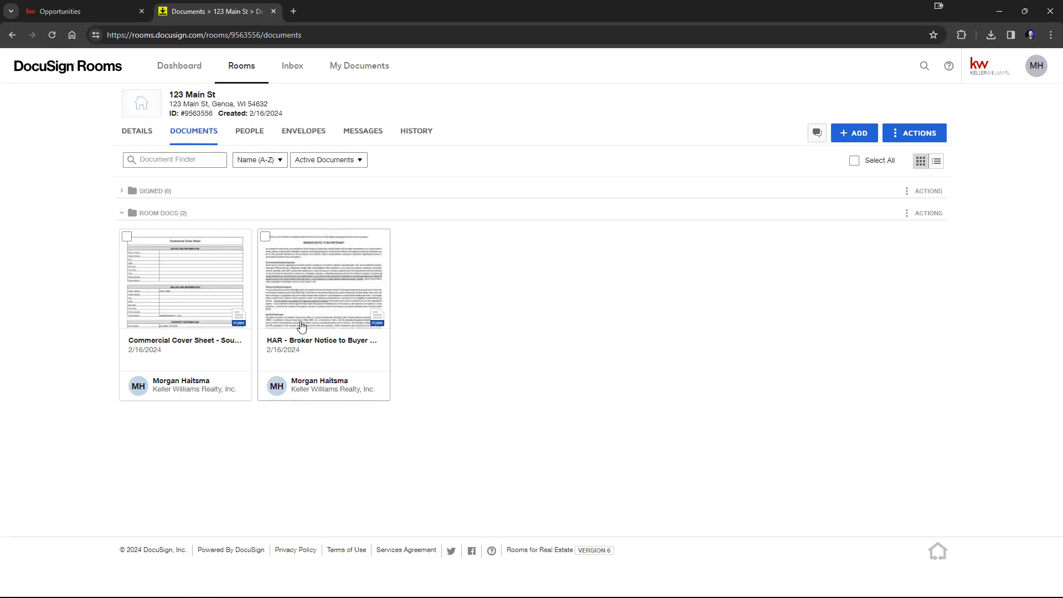
pyautogui.click(265, 237)
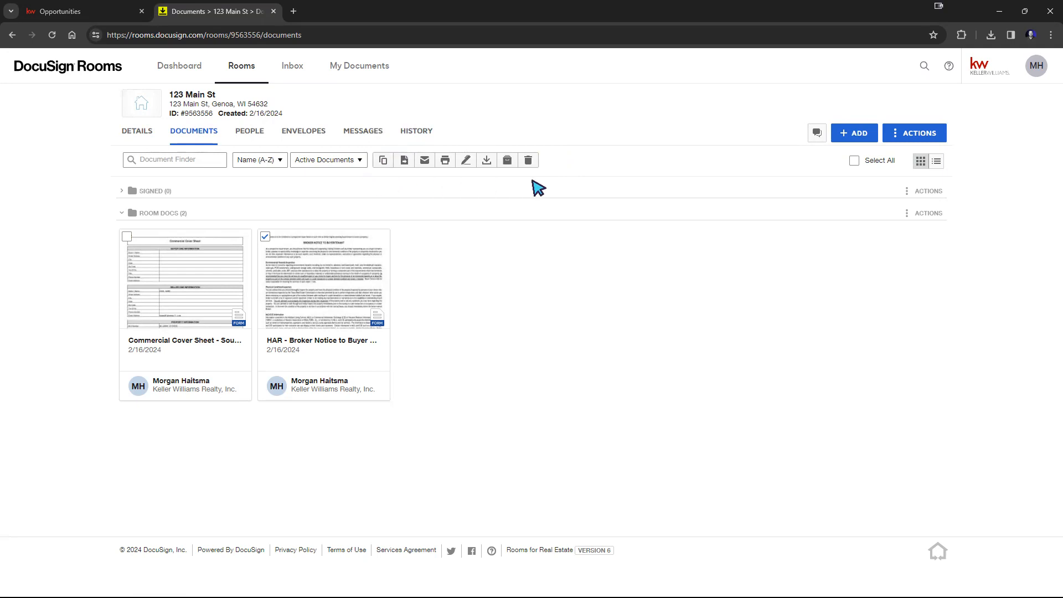
pyautogui.click(265, 239)
pyautogui.click(264, 239)
pyautogui.click(265, 239)
pyautogui.click(265, 239)
pyautogui.click(264, 239)
pyautogui.click(265, 239)
pyautogui.click(469, 163)
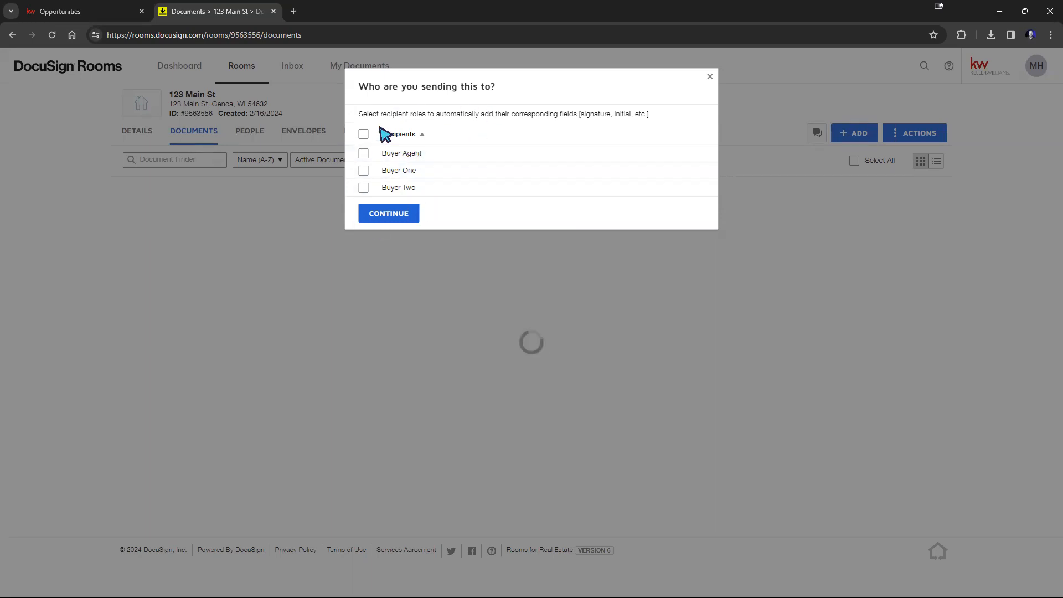
pyautogui.moveTo(362, 114); pyautogui.dragTo(686, 118)
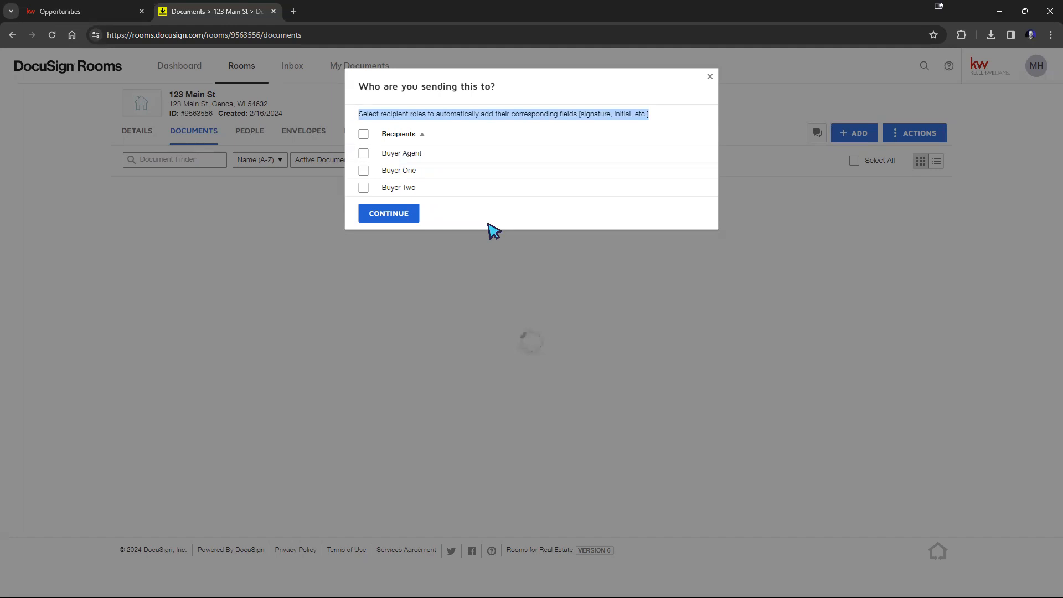
pyautogui.click(364, 171)
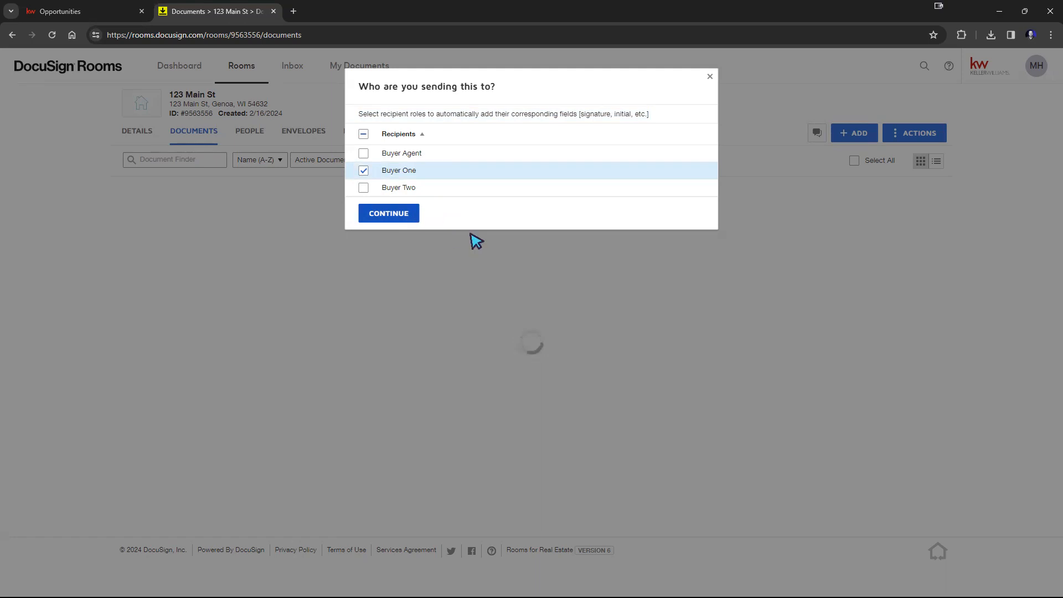
pyautogui.click(711, 79)
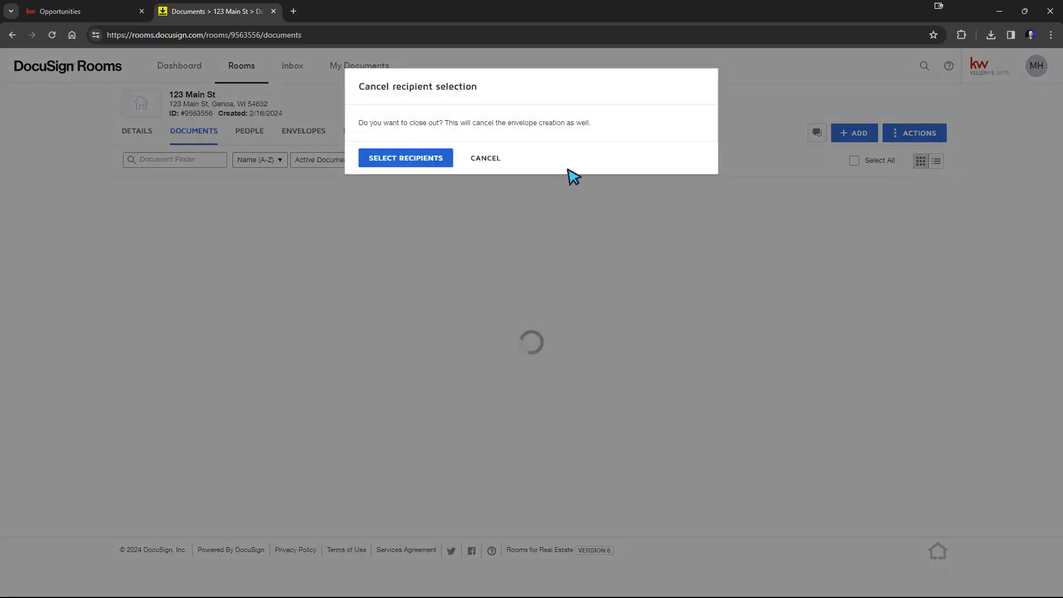
pyautogui.click(12, 34)
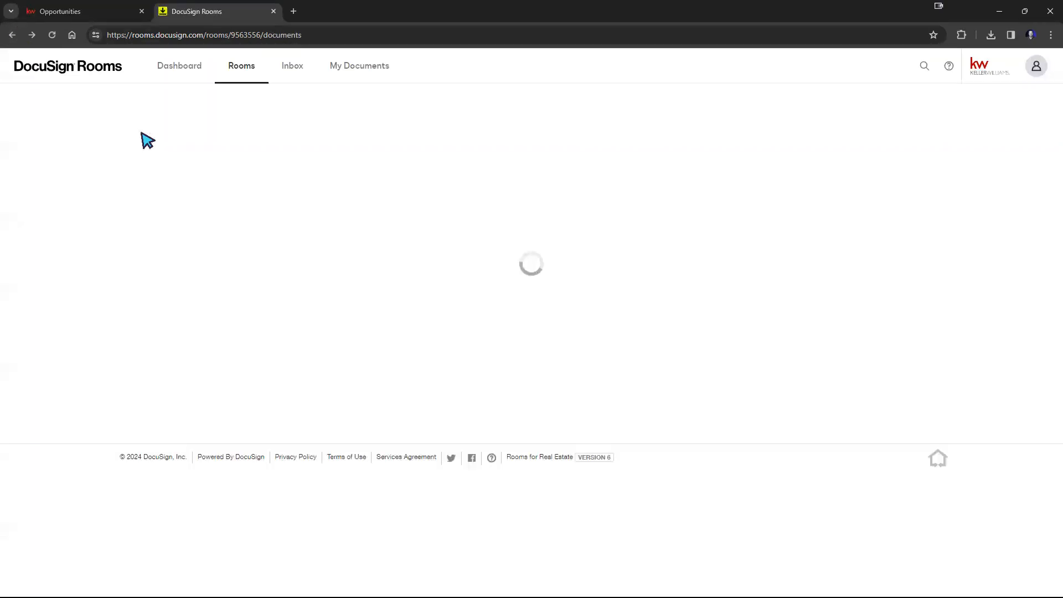
# Step: Open the room's Details section and scroll through its location, listing, offer and contact fields
pyautogui.click(137, 133)
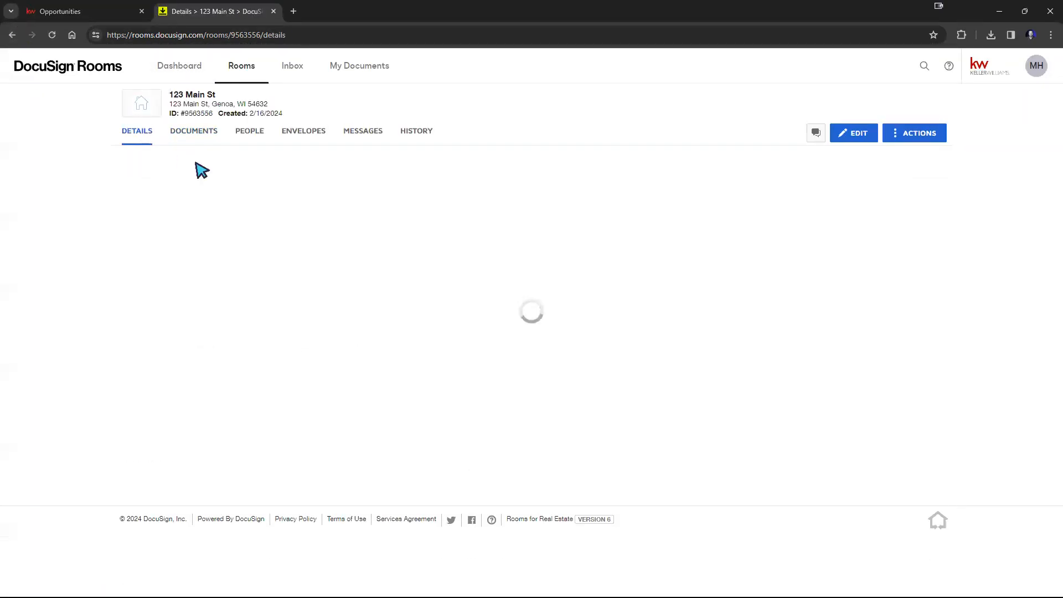
pyautogui.scroll(-7, 881, 319)
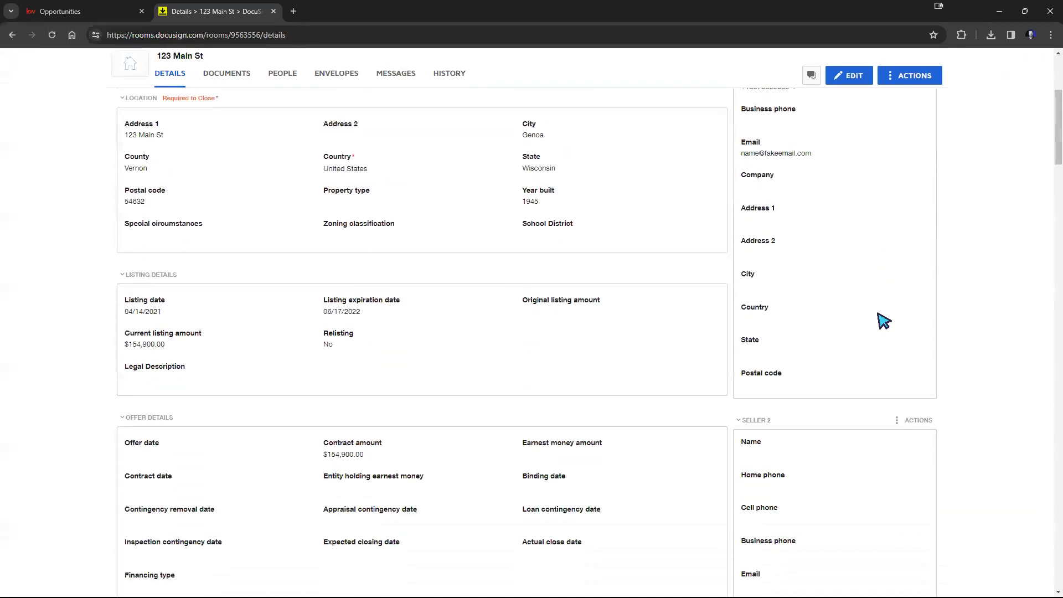
pyautogui.scroll(-15, 884, 321)
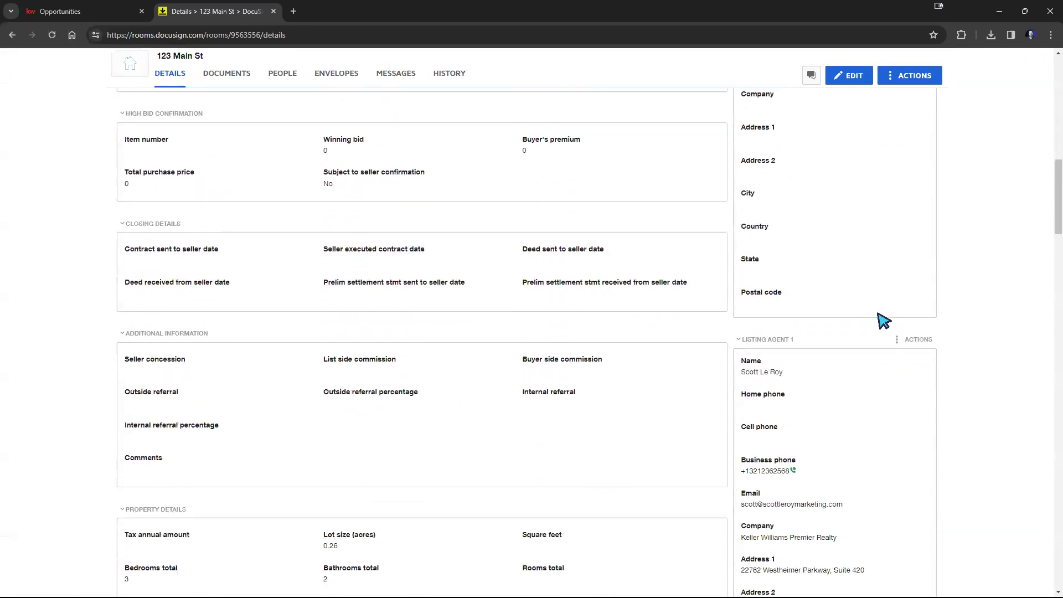
pyautogui.scroll(20, 883, 321)
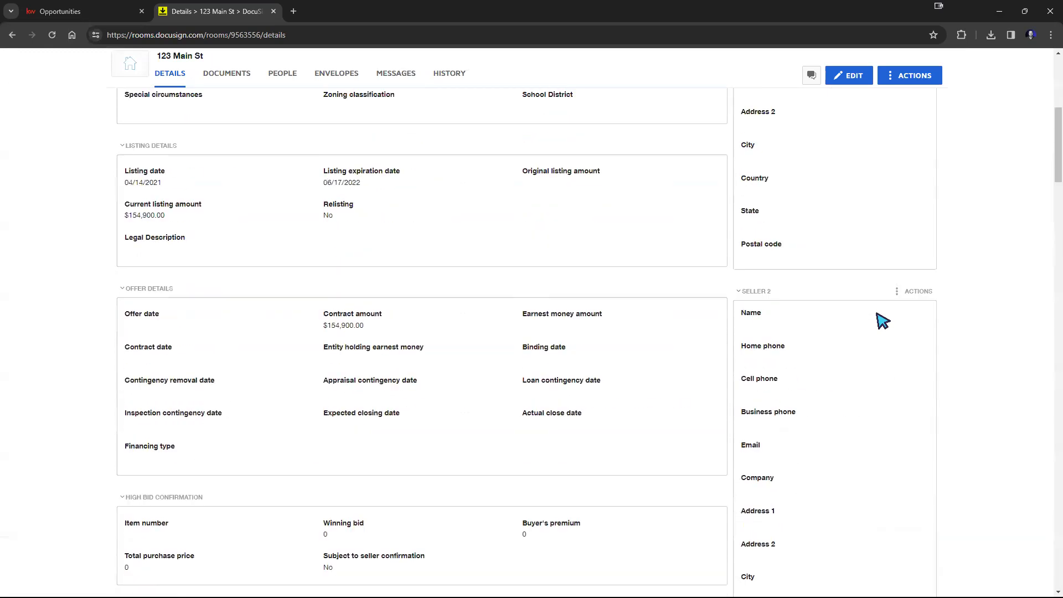
pyautogui.scroll(-15, 851, 285)
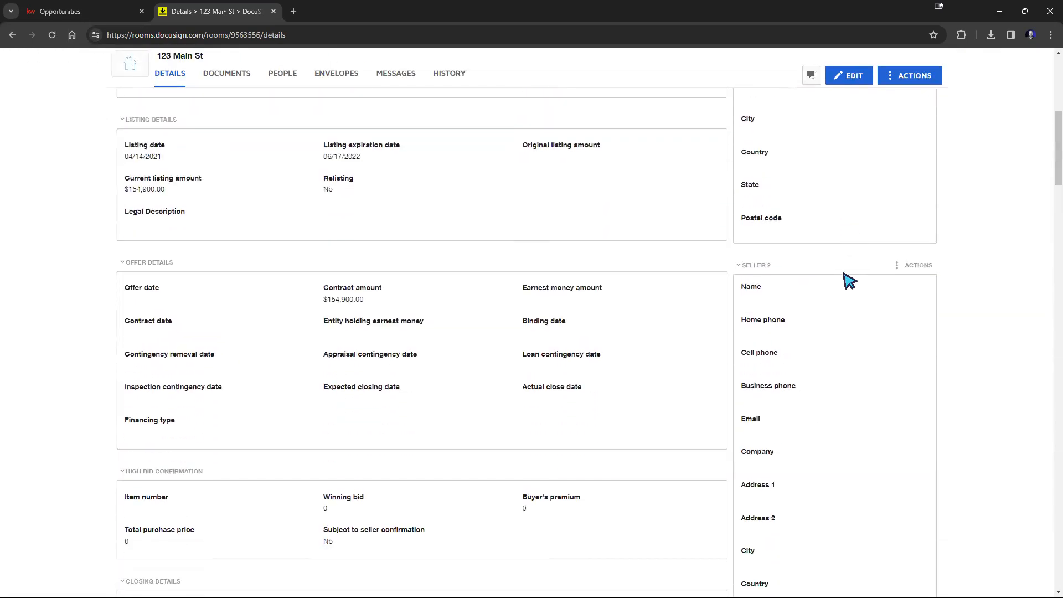
pyautogui.scroll(-15, 850, 282)
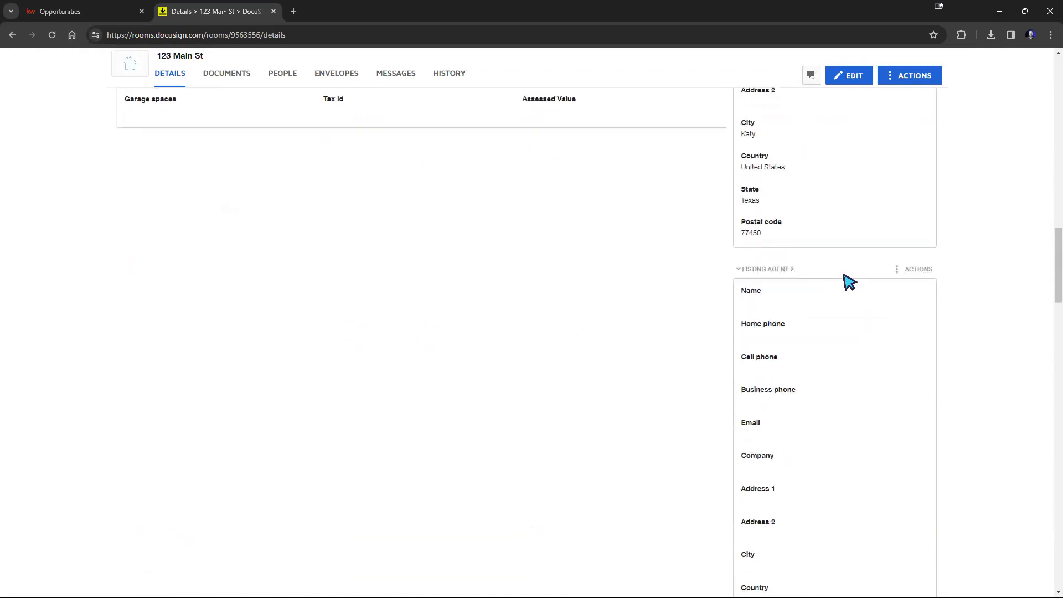
pyautogui.scroll(-2, 849, 282)
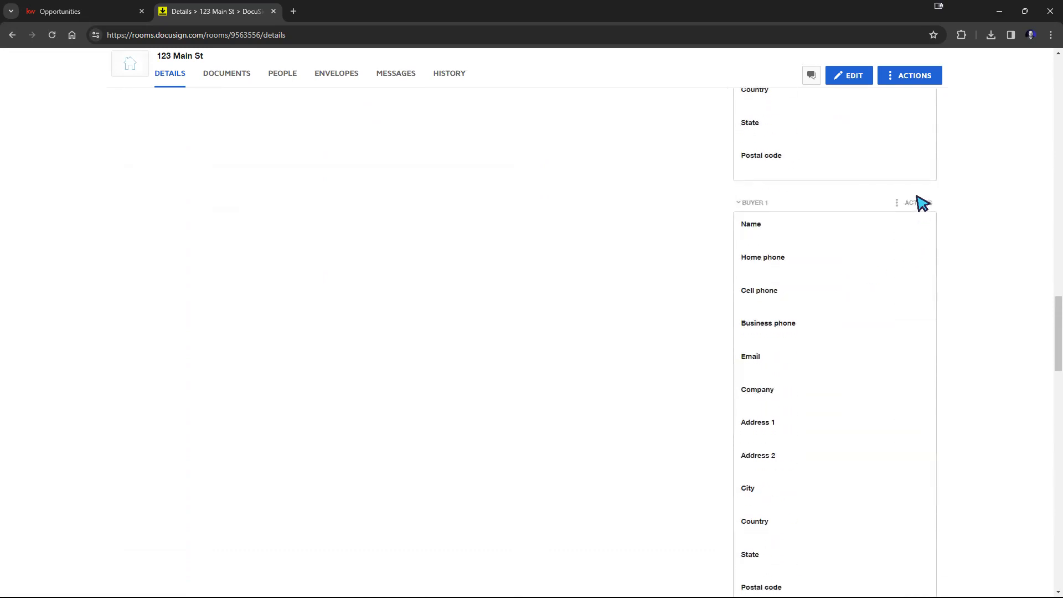
# Step: Edit the room details, enter Buyer 1's name and email address, and save the room
pyautogui.click(846, 77)
pyautogui.scroll(2, 814, 216)
pyautogui.scroll(-3, 838, 340)
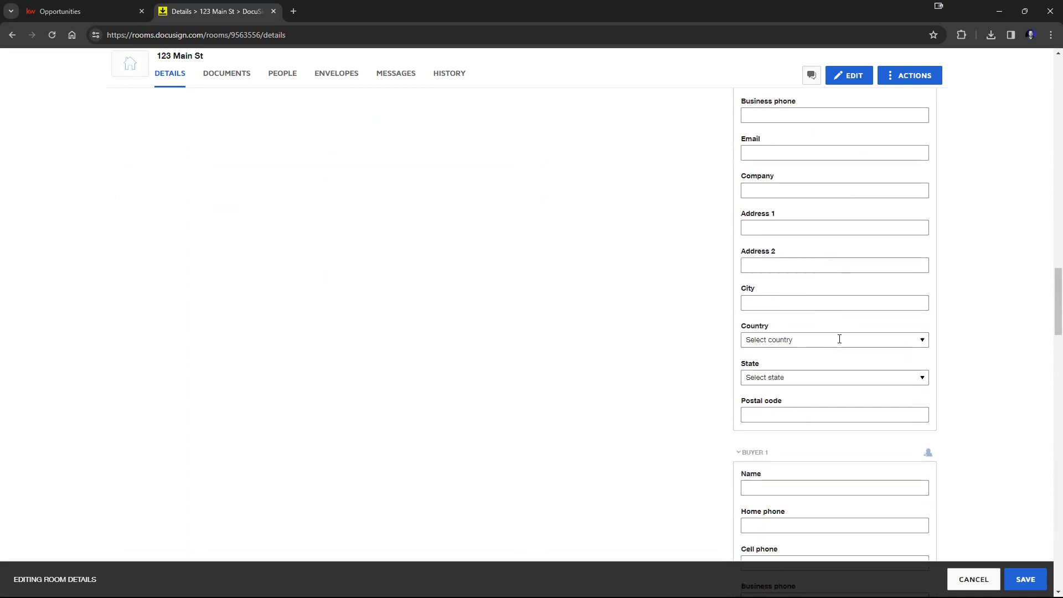
pyautogui.click(780, 395)
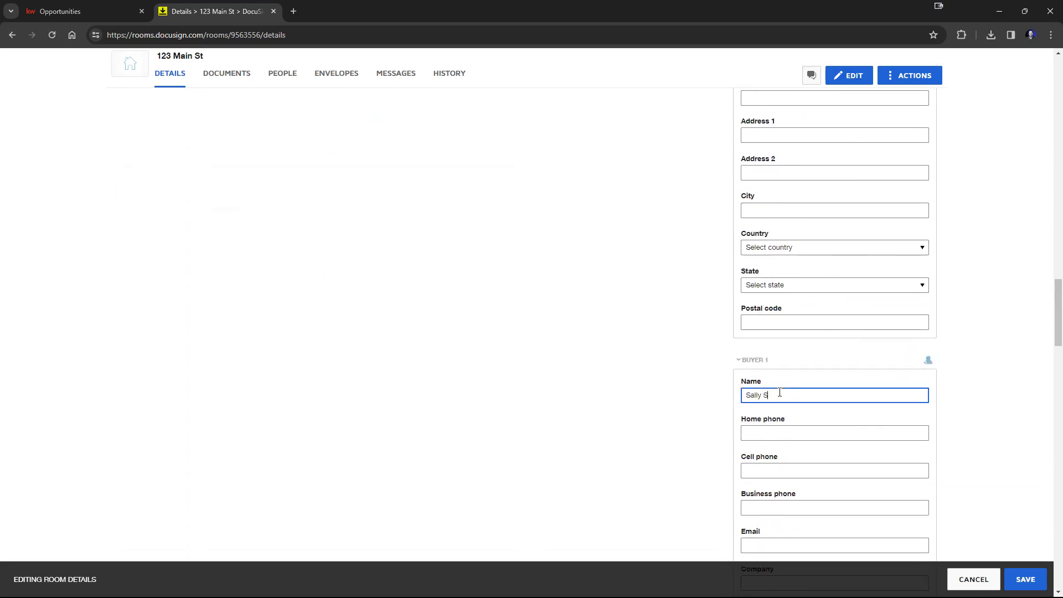
pyautogui.scroll(-2, 953, 439)
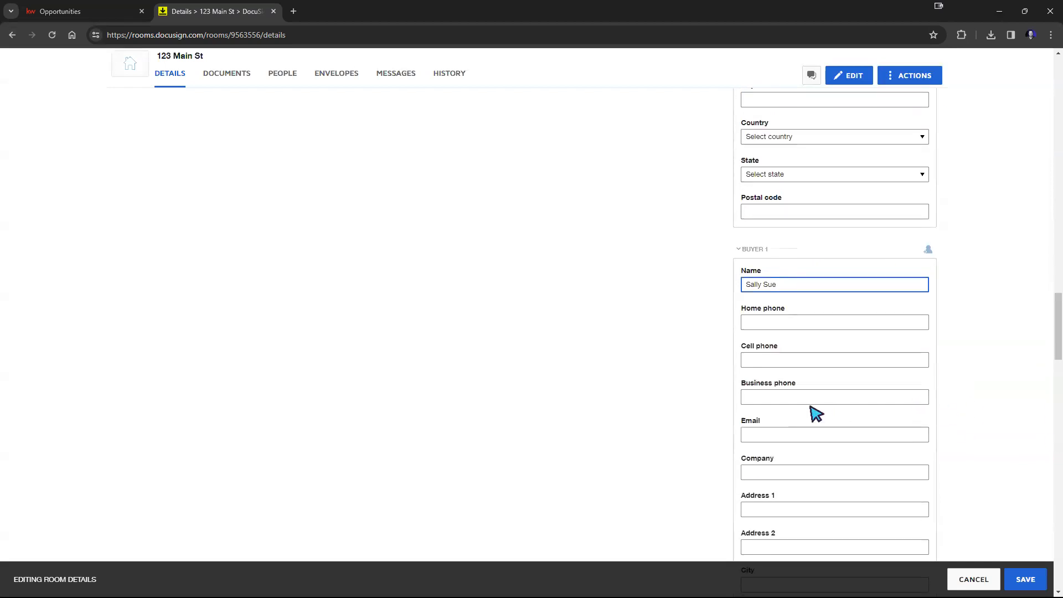
pyautogui.click(788, 438)
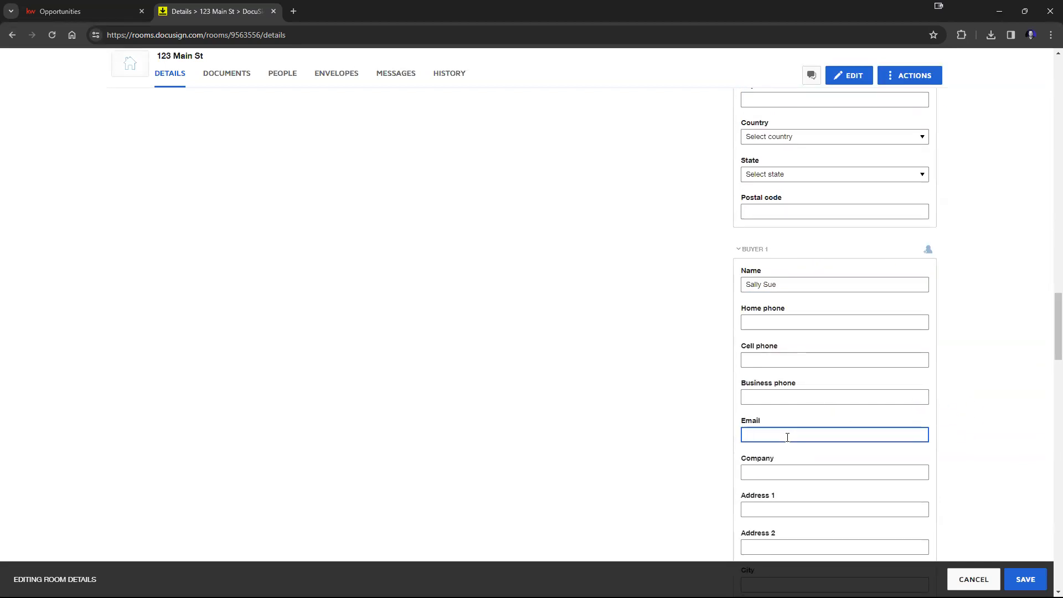
pyautogui.write('email@gmail.com')
pyautogui.click(966, 422)
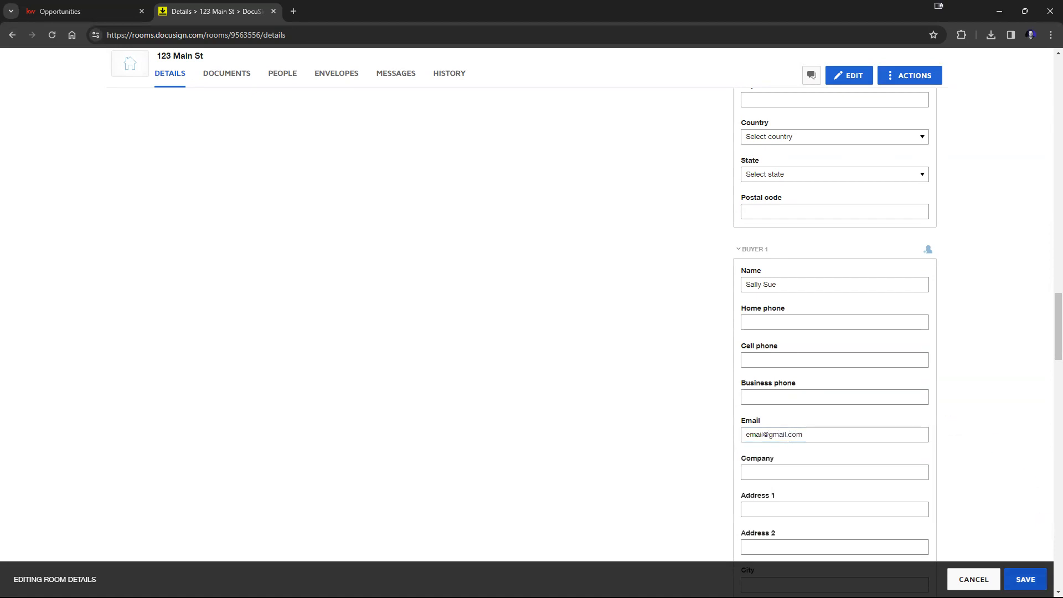
pyautogui.click(1030, 578)
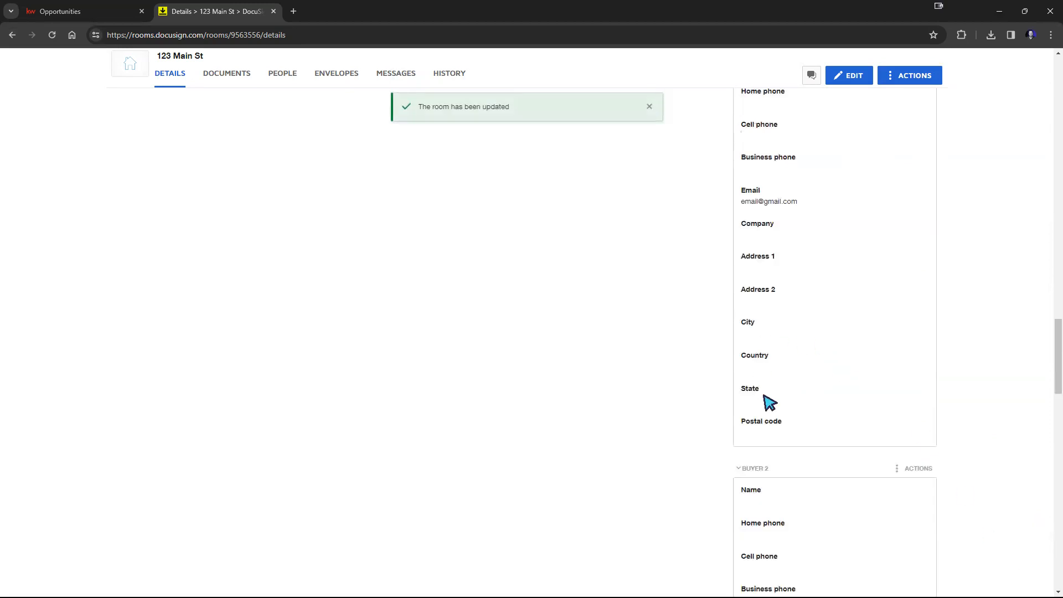
# Step: Open the Commercial Cover Sheet document in the Documents section to review its buyer information, then close it
pyautogui.scroll(2, 808, 373)
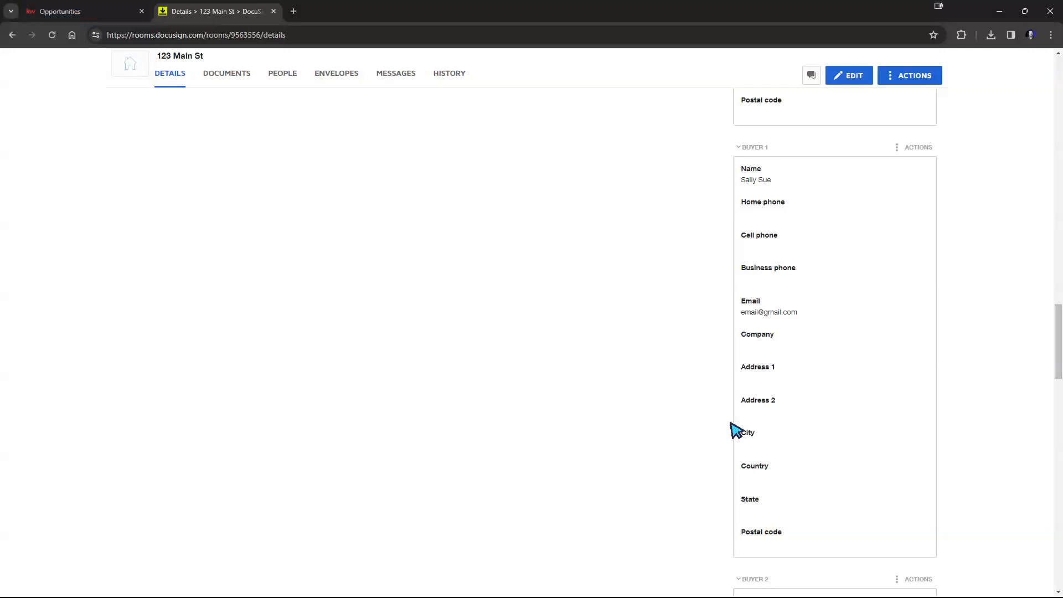
pyautogui.click(230, 80)
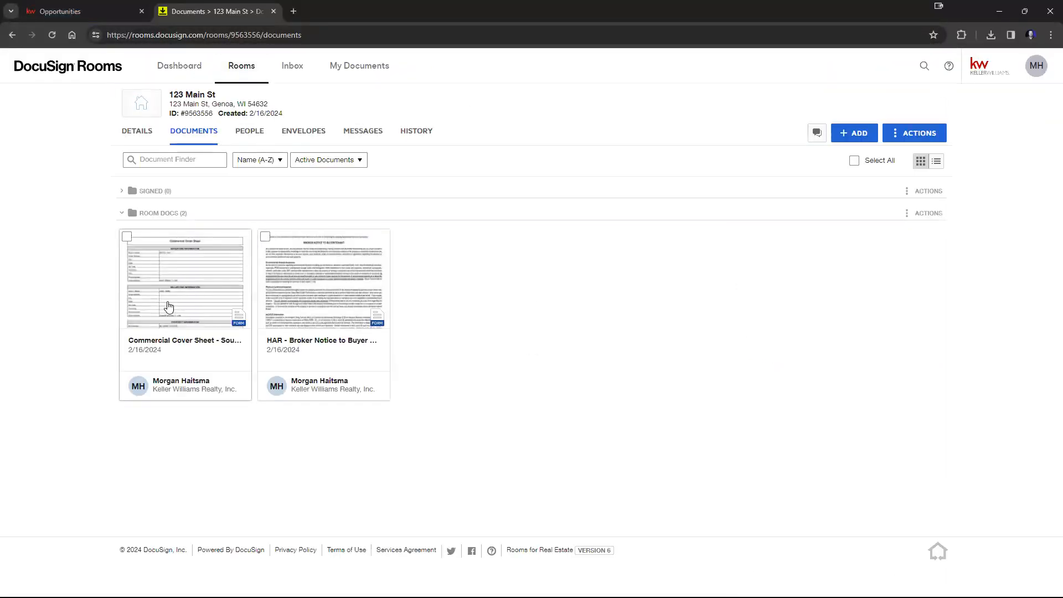
pyautogui.click(201, 294)
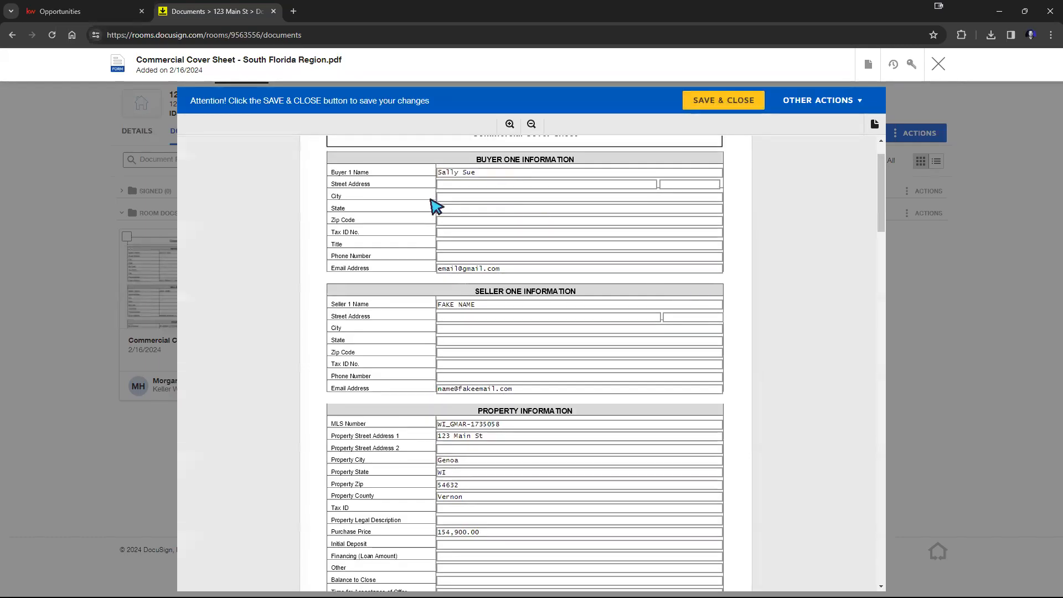
pyautogui.scroll(2, 433, 216)
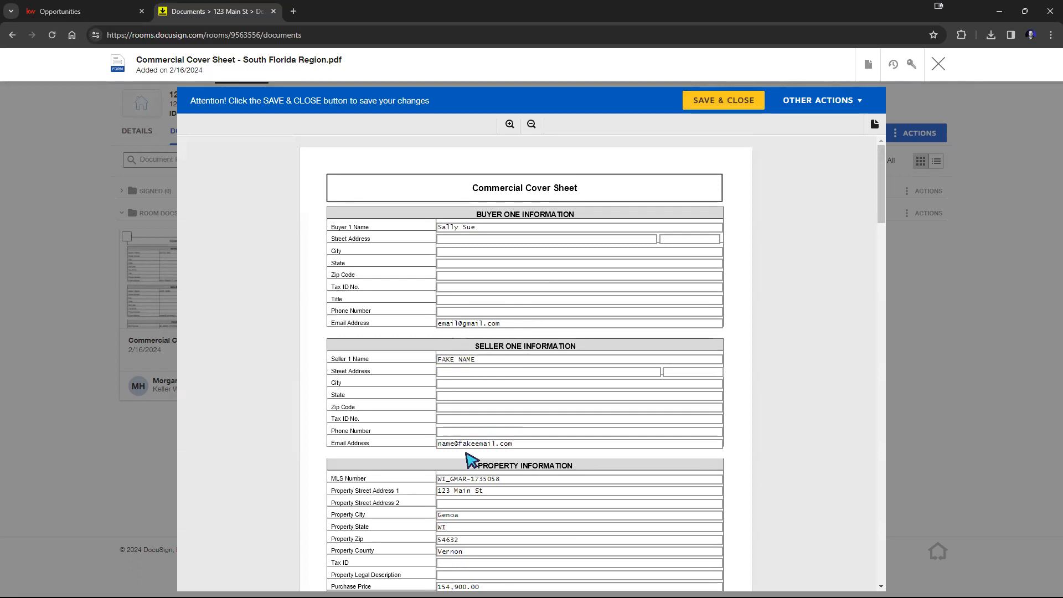
pyautogui.click(937, 66)
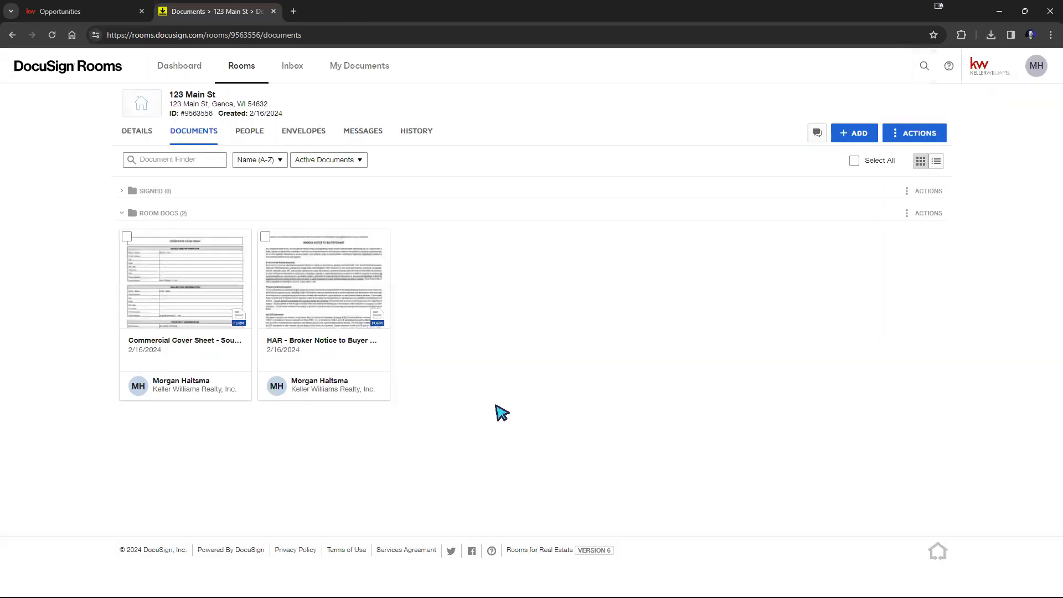
# Step: Select the Commercial Cover Sheet document and create an envelope from it
pyautogui.click(126, 239)
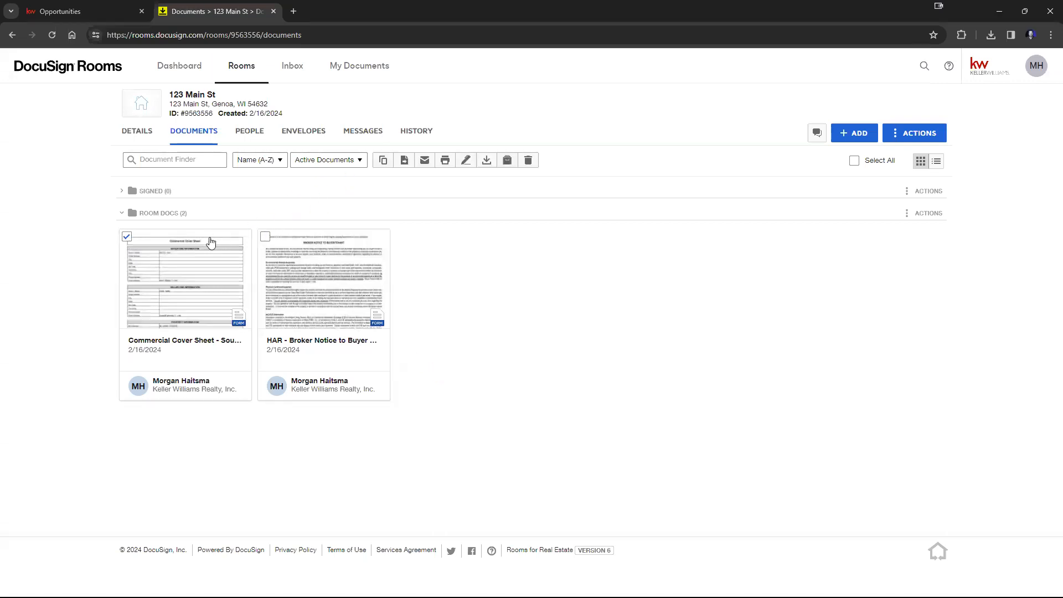
pyautogui.click(467, 161)
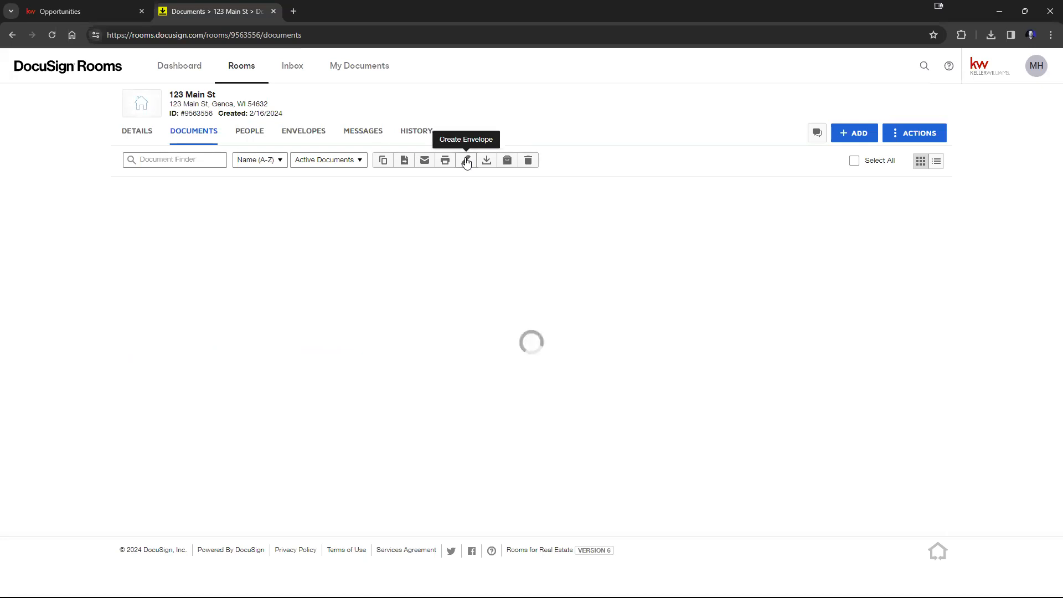
pyautogui.click(467, 161)
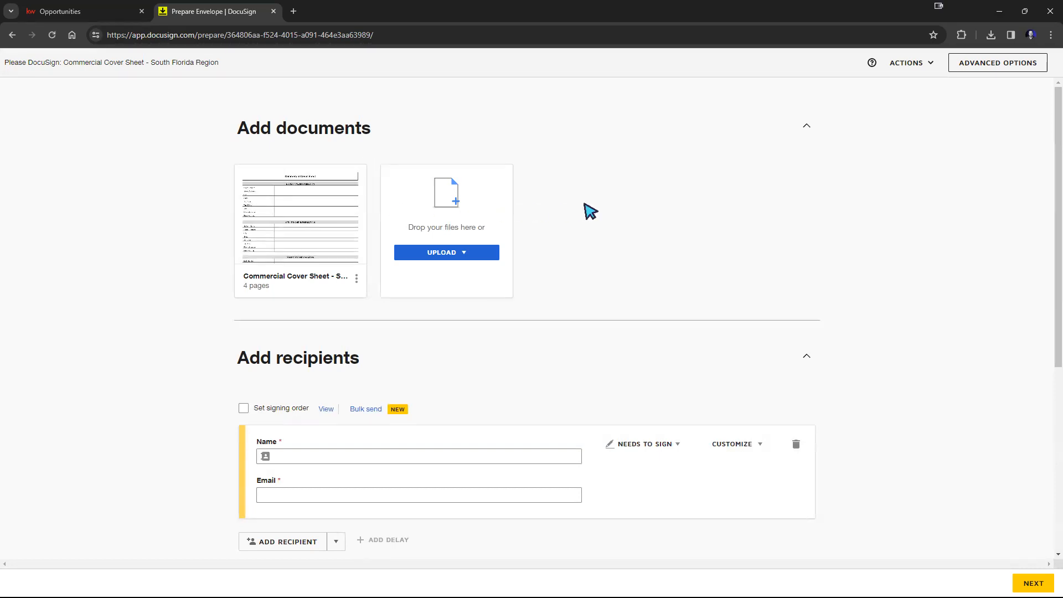
# Step: Add the HAR - Broker Notice to Buyer Tenant.pdf from the room's Room Docs folder to the envelope
pyautogui.click(438, 254)
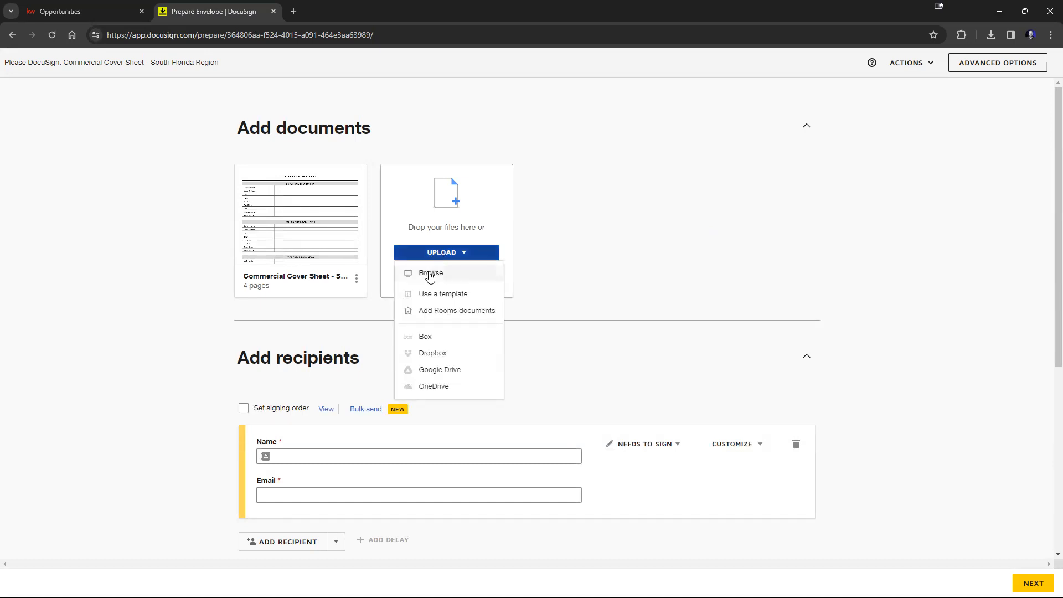
pyautogui.click(453, 312)
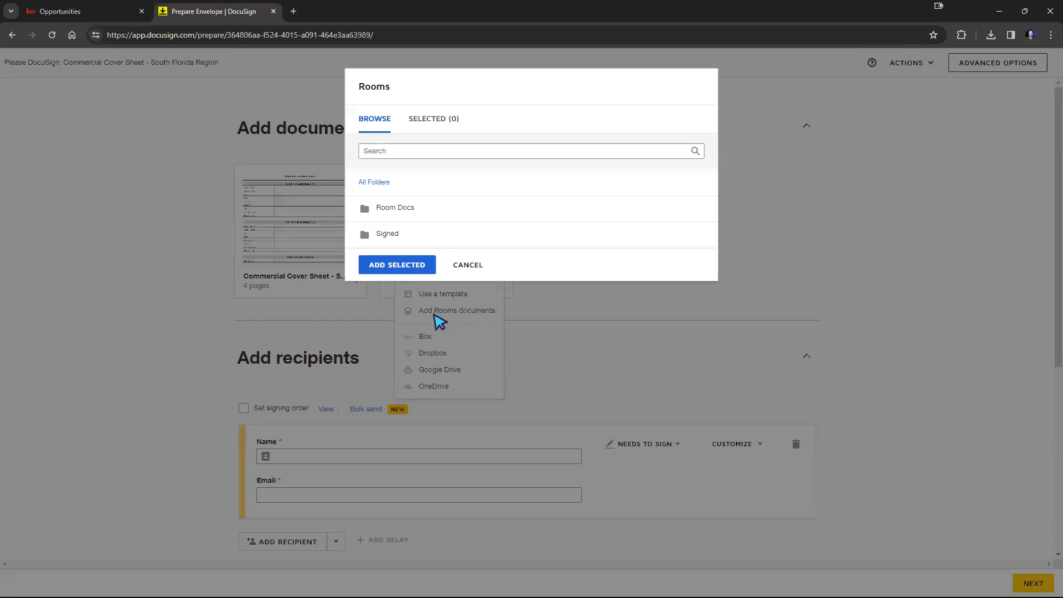
pyautogui.click(408, 207)
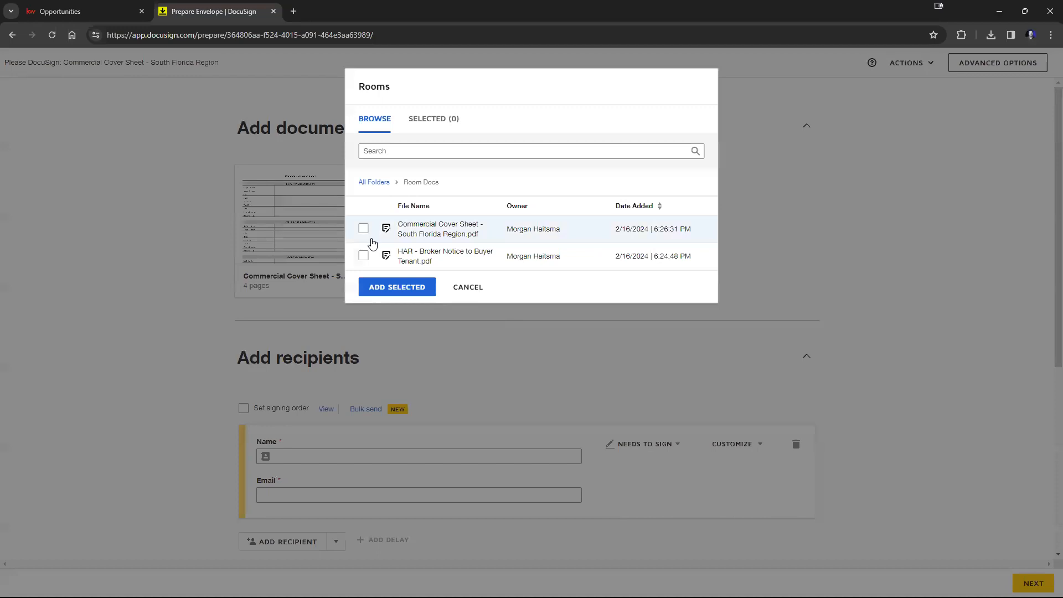
pyautogui.click(364, 257)
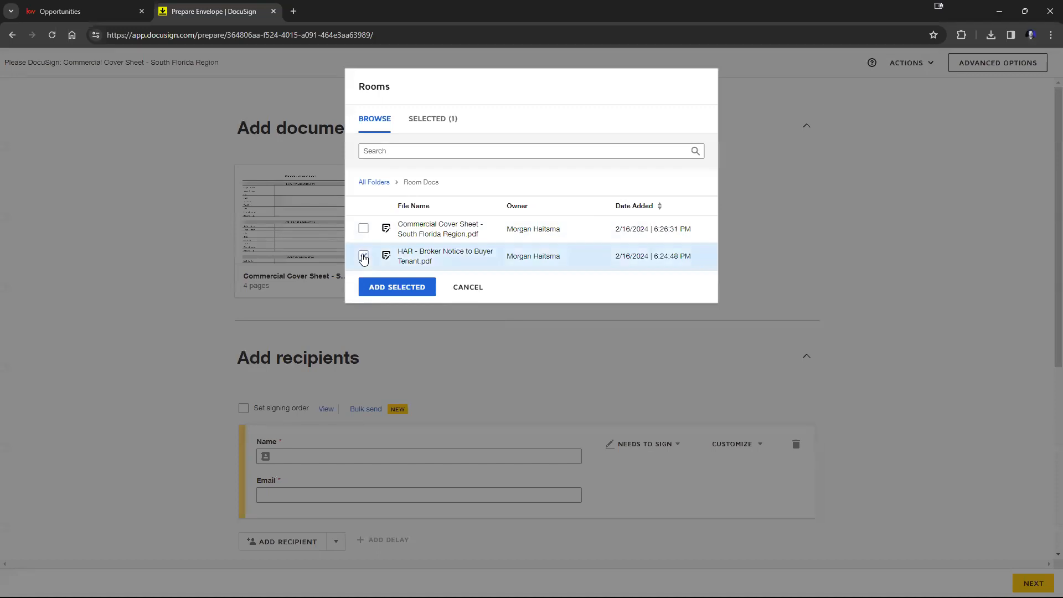
pyautogui.click(379, 288)
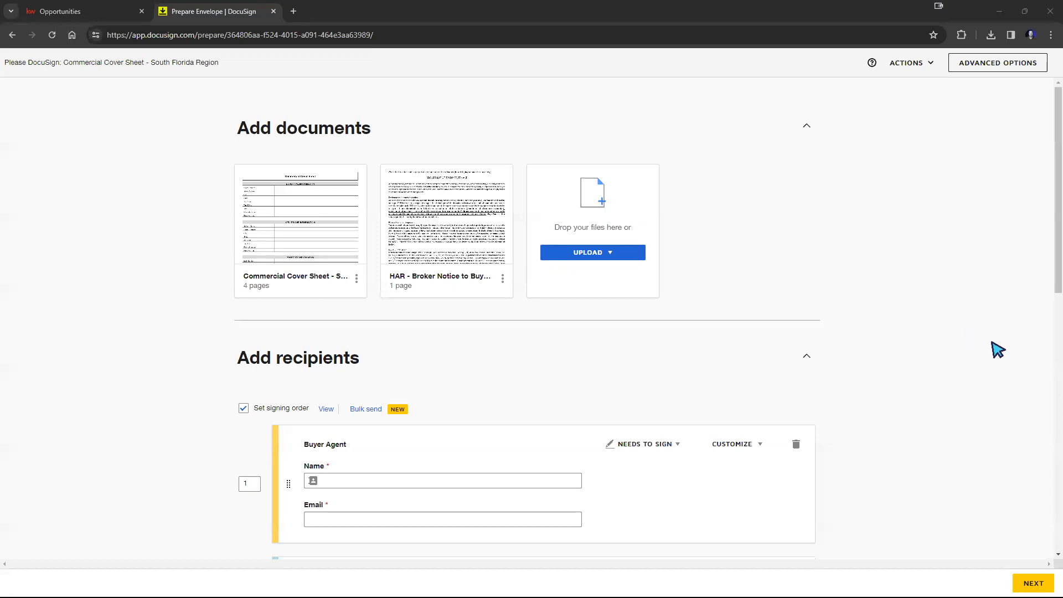
# Step: Delete the Buyer Two recipient along with its assigned fields
pyautogui.scroll(-3, 974, 353)
pyautogui.scroll(-2, 863, 364)
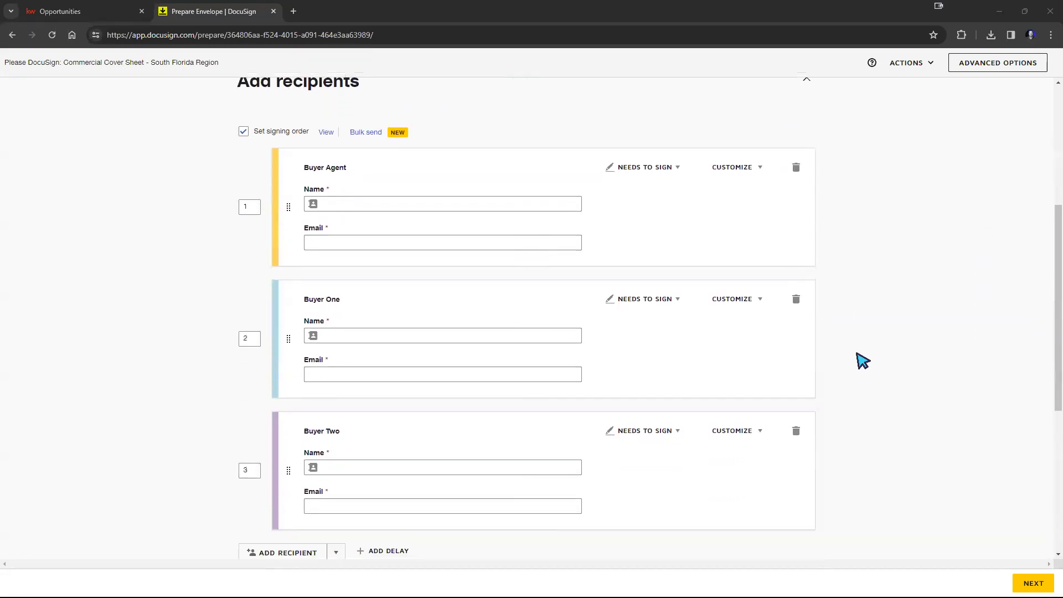
pyautogui.scroll(2, 854, 378)
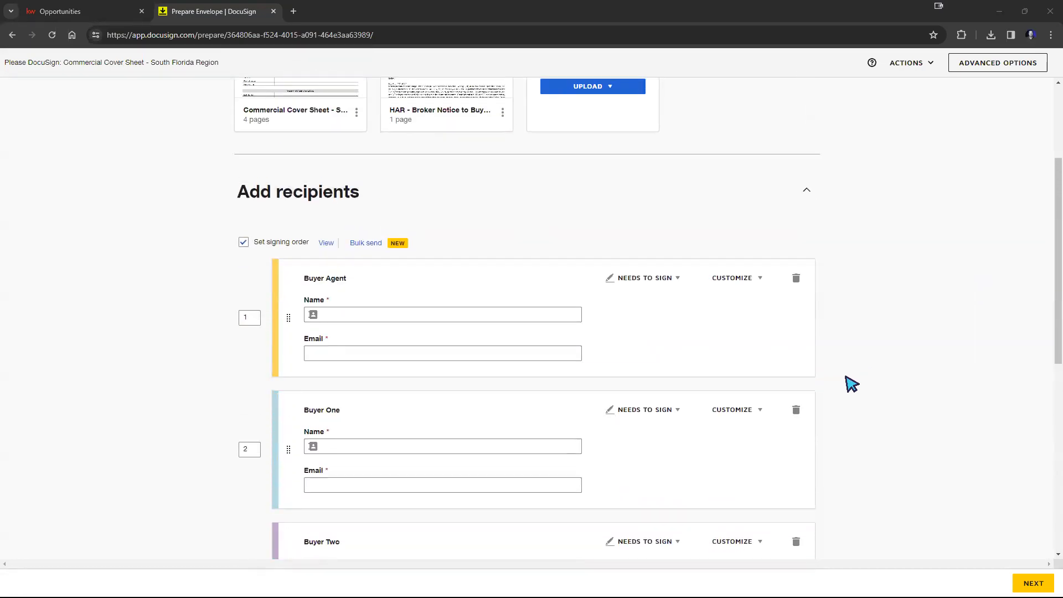
pyautogui.scroll(-2, 847, 385)
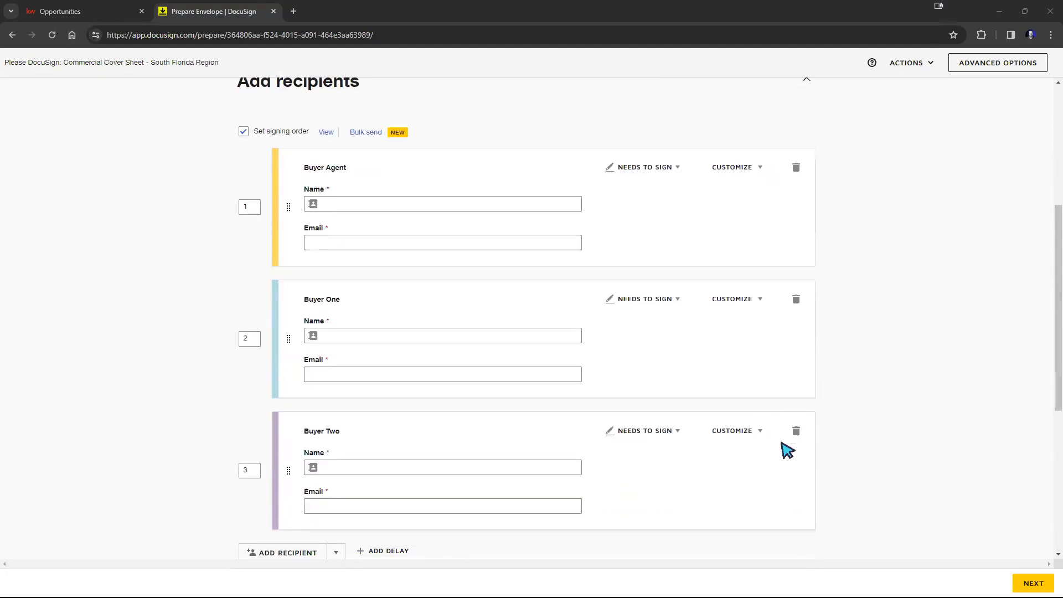
pyautogui.click(796, 431)
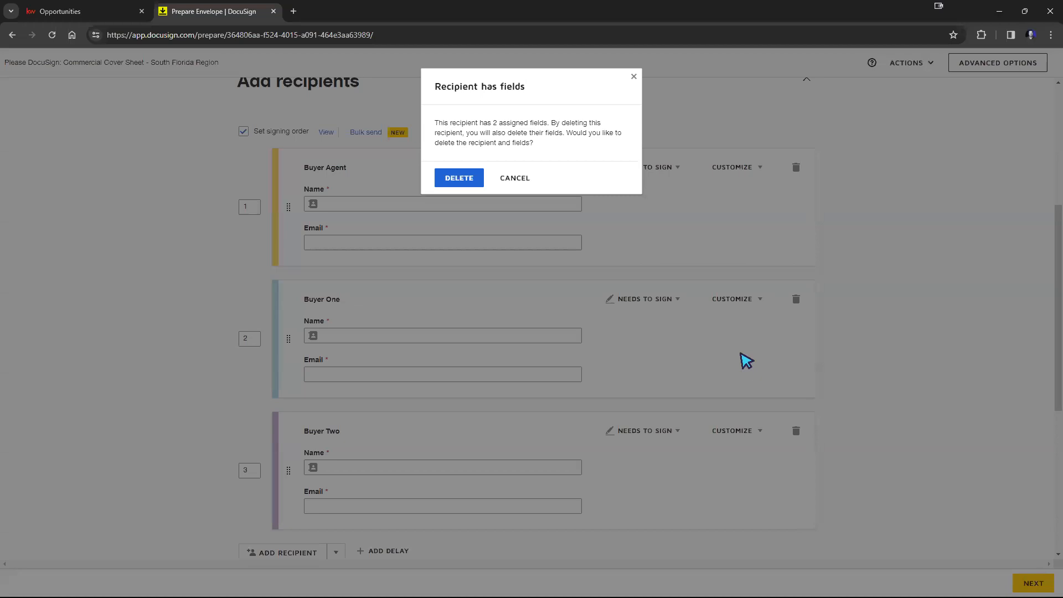
pyautogui.click(462, 178)
pyautogui.scroll(2, 863, 355)
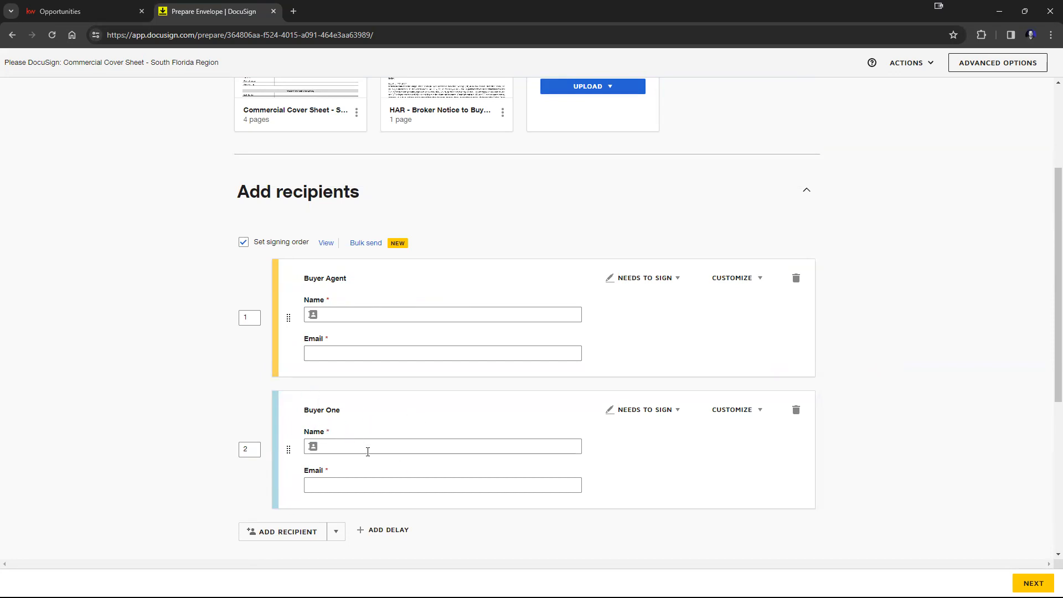
pyautogui.scroll(2, 576, 501)
pyautogui.scroll(1, 594, 490)
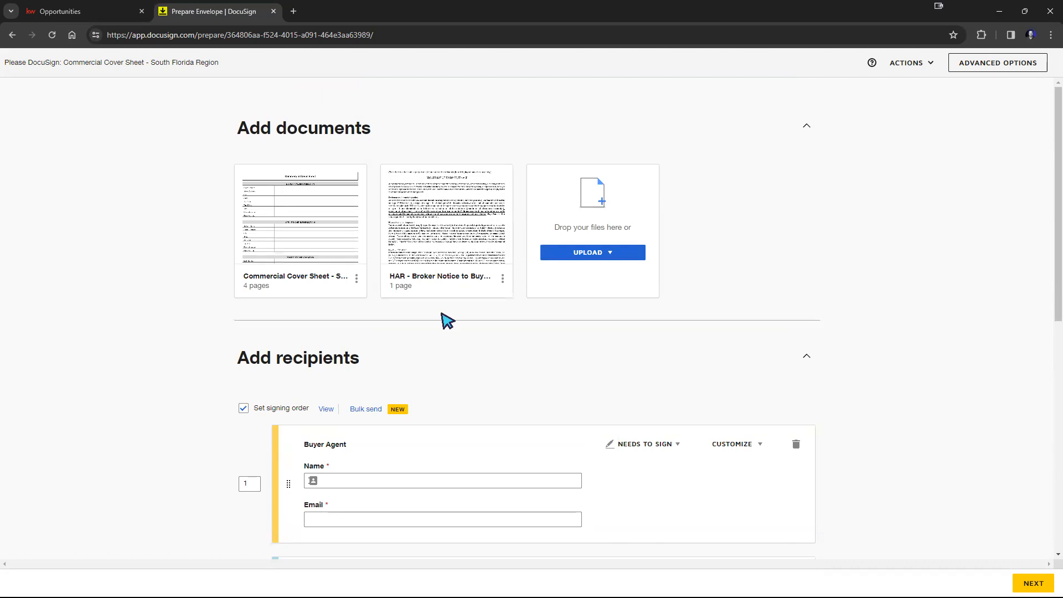
pyautogui.scroll(-3, 861, 387)
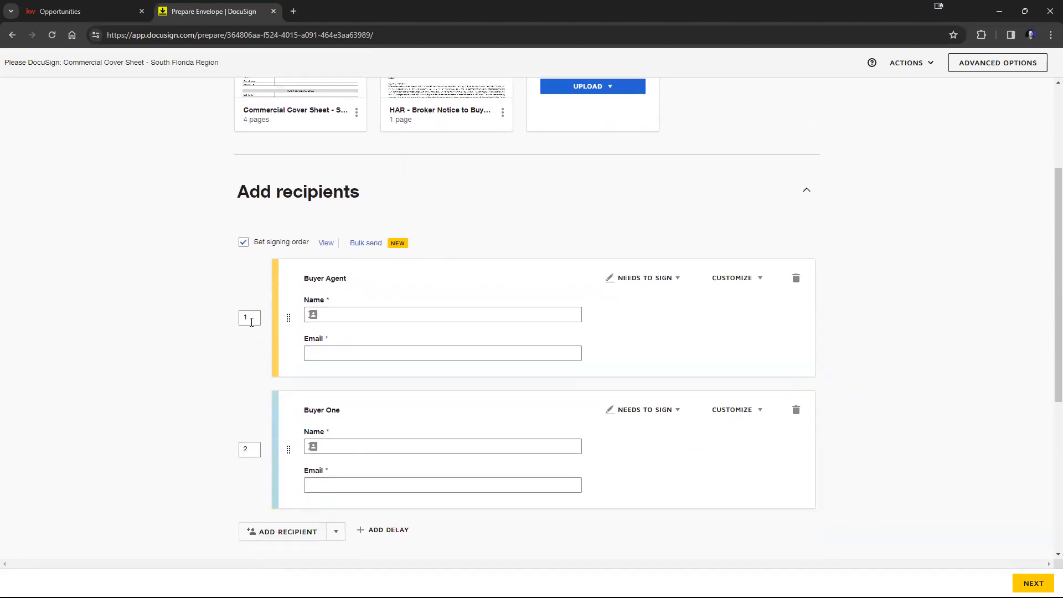
pyautogui.click(382, 313)
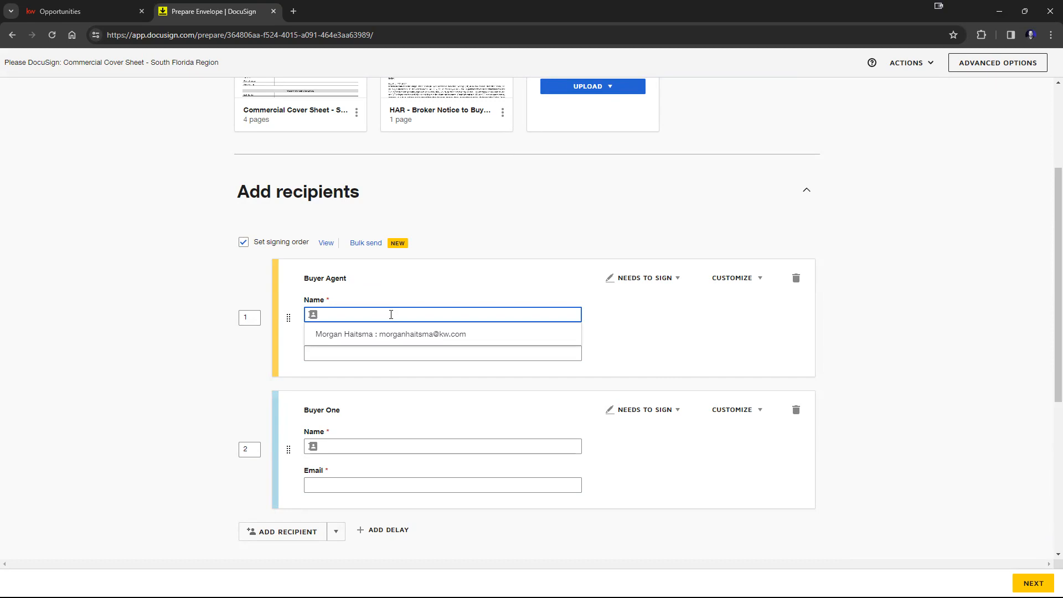
pyautogui.click(347, 338)
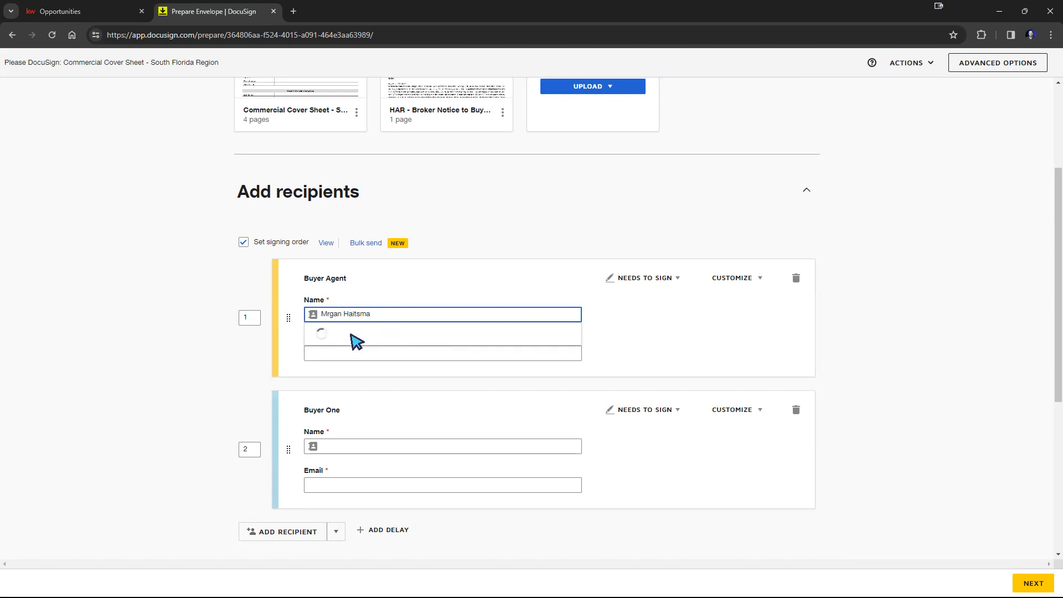
pyautogui.click(327, 314)
pyautogui.write('o')
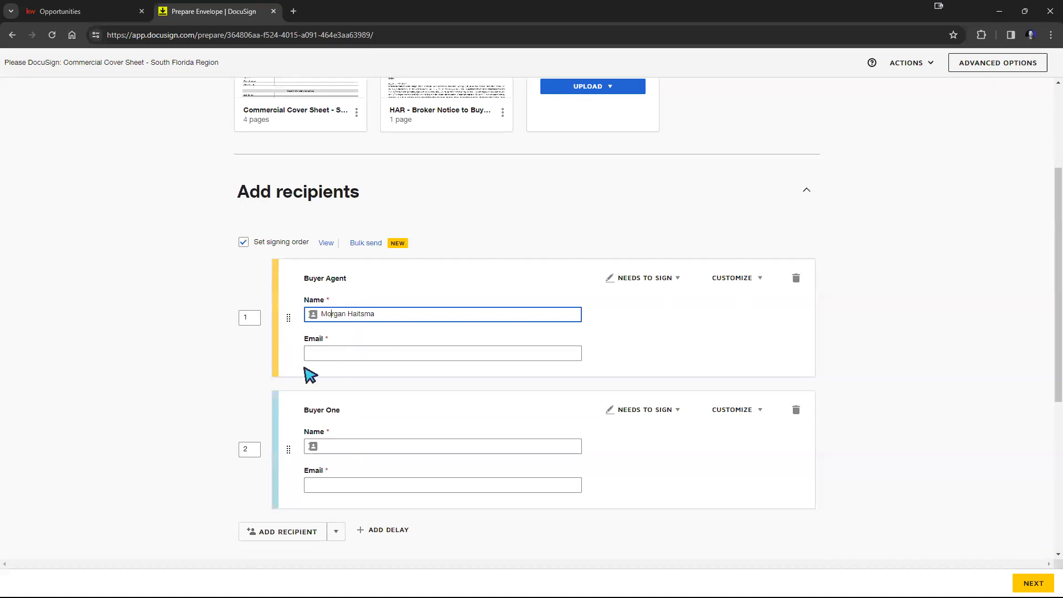
# Step: Replace the Buyer Agent recipient's name with the agent's contact and pick their marketing support email from the suggestions
pyautogui.tripleClick(356, 313)
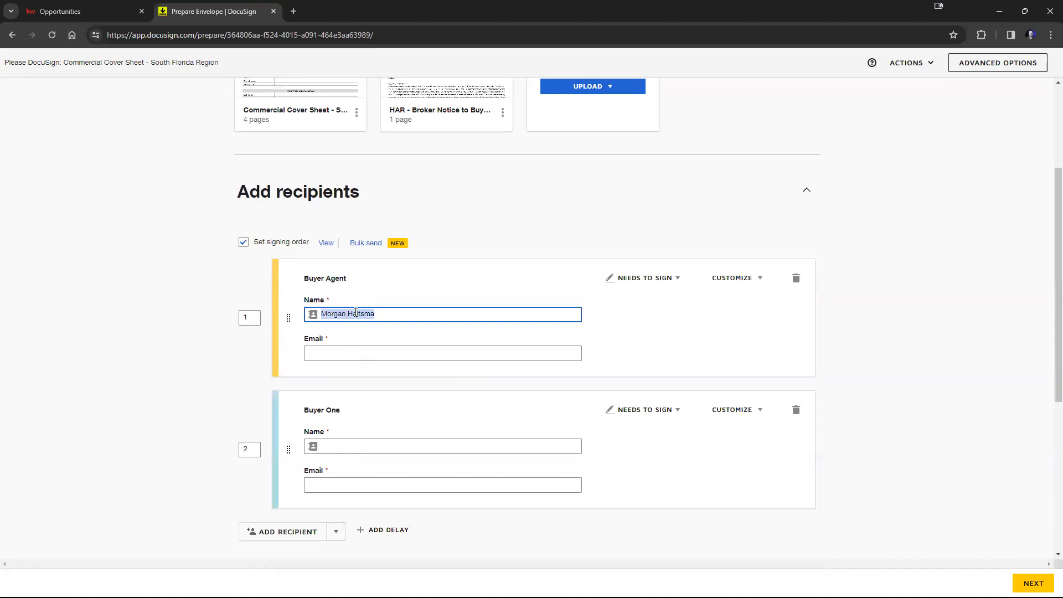
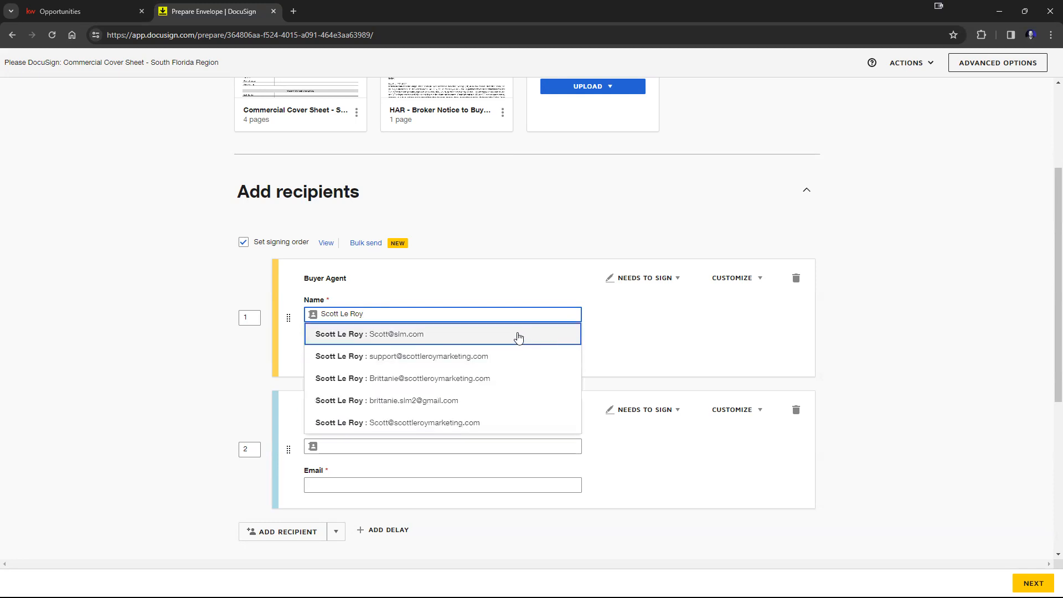
pyautogui.click(410, 357)
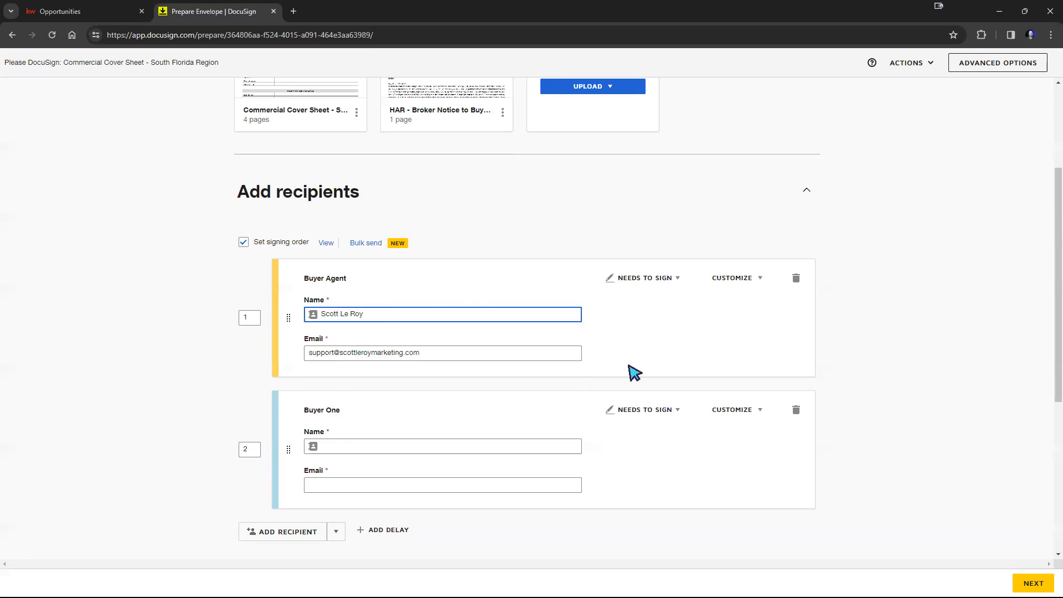
# Step: Fill in Buyer One with the placeholder name Fake name and its suggested email address
pyautogui.click(739, 360)
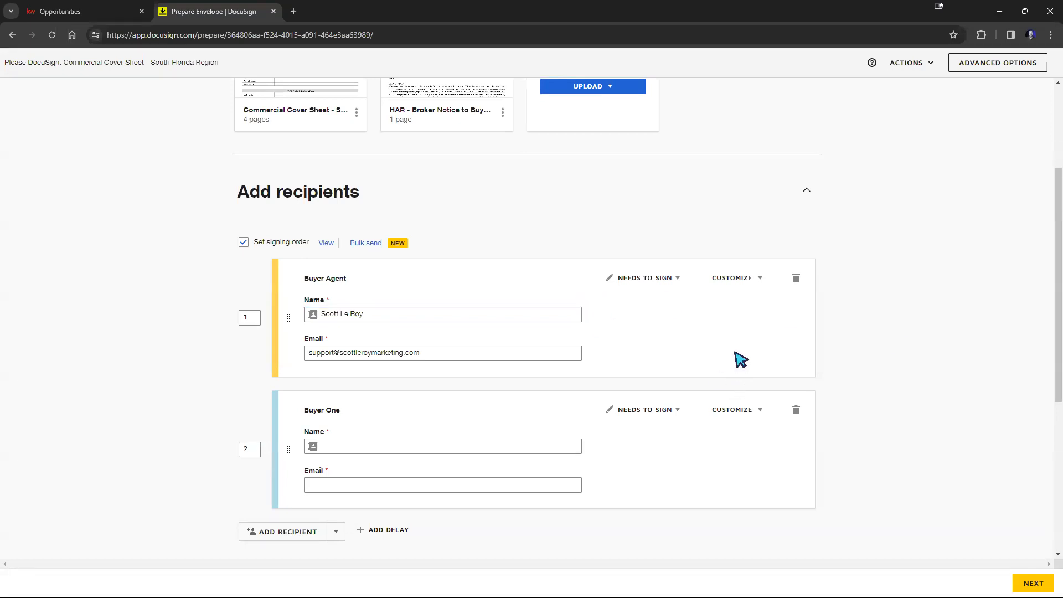
pyautogui.click(427, 446)
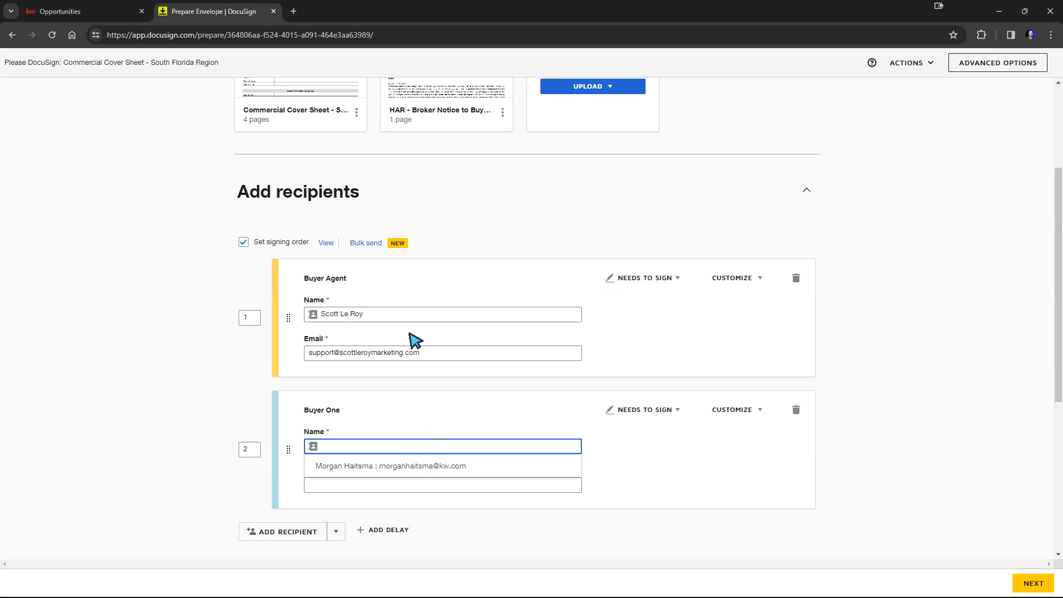
pyautogui.moveTo(347, 279); pyautogui.dragTo(305, 279)
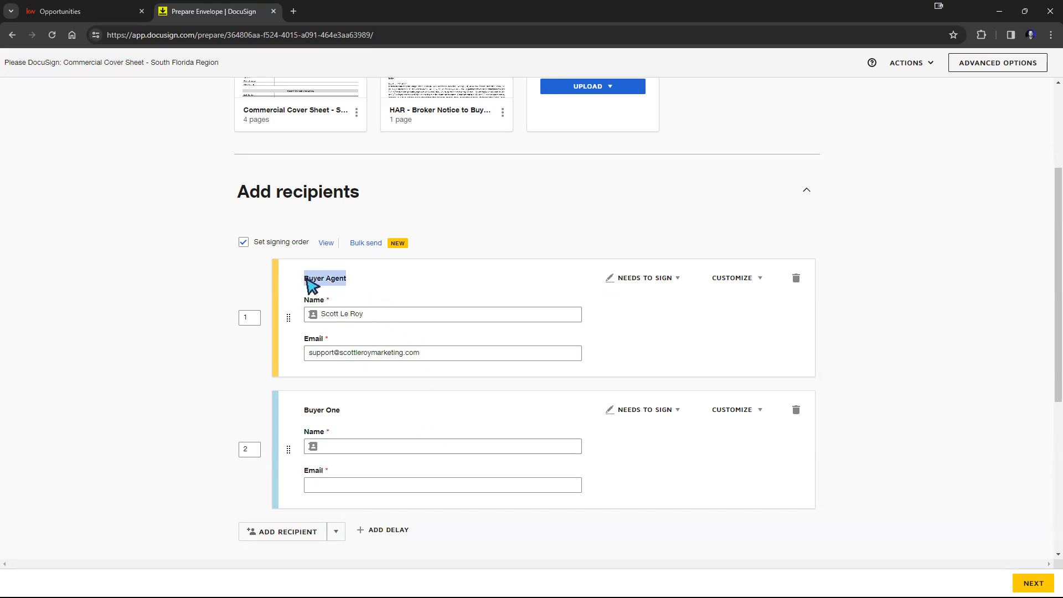
pyautogui.moveTo(337, 410); pyautogui.dragTo(288, 408)
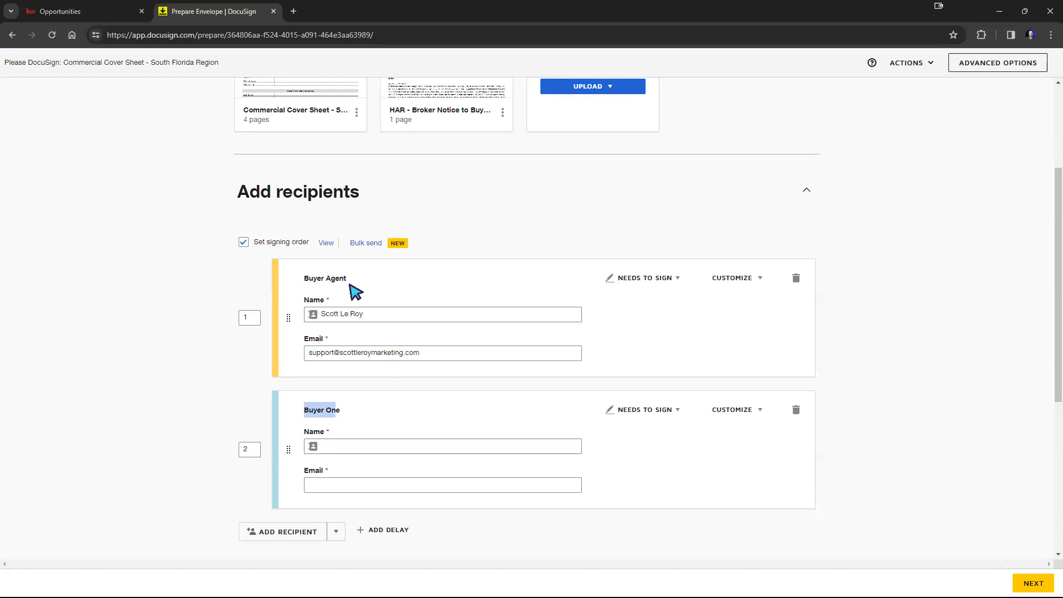
pyautogui.click(355, 453)
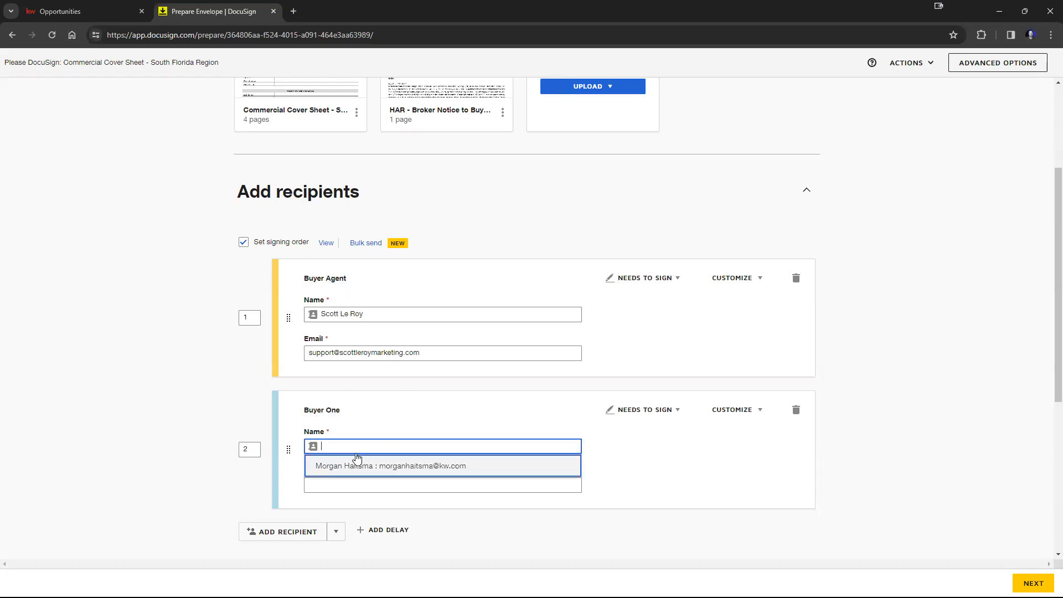
pyautogui.click(421, 403)
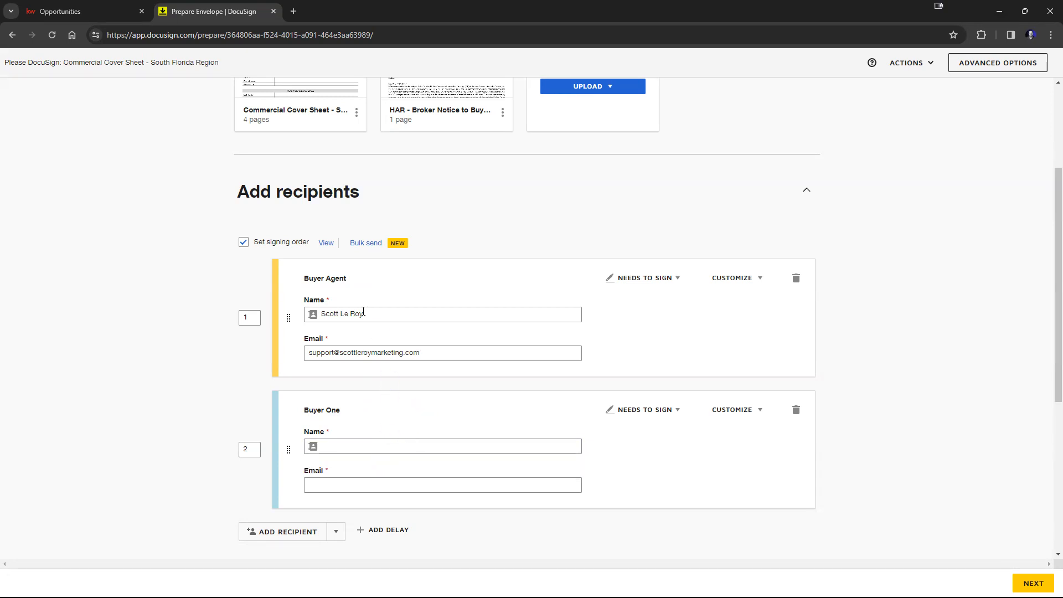
pyautogui.click(397, 447)
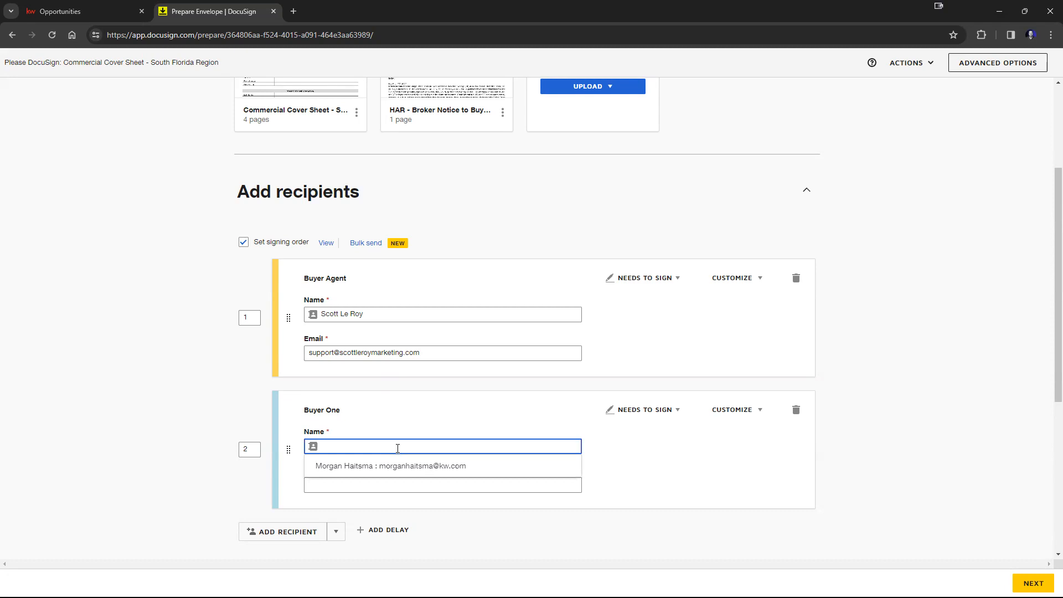
pyautogui.write('Fake Name')
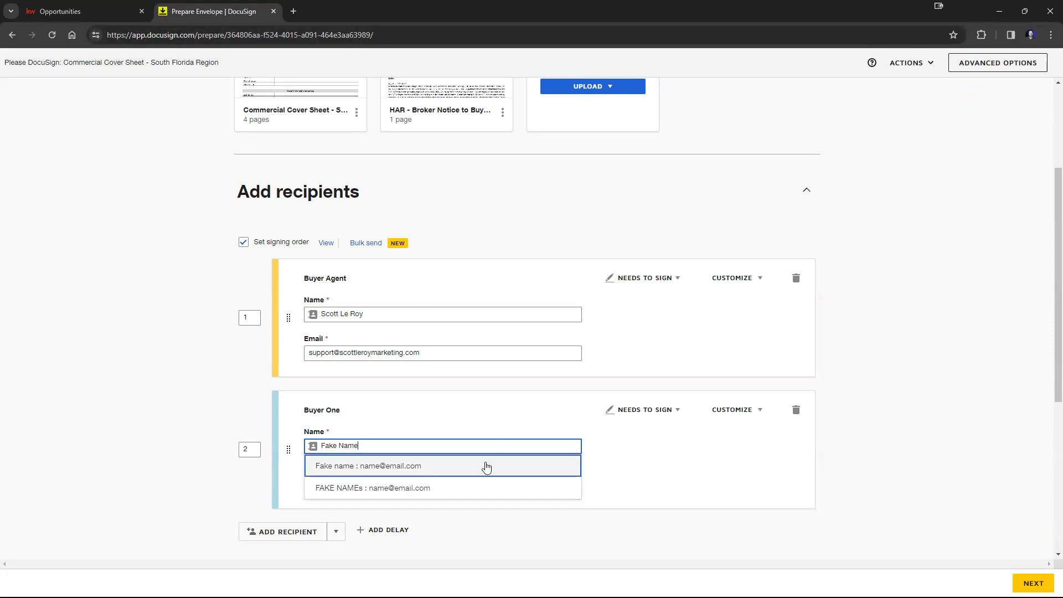
pyautogui.click(365, 471)
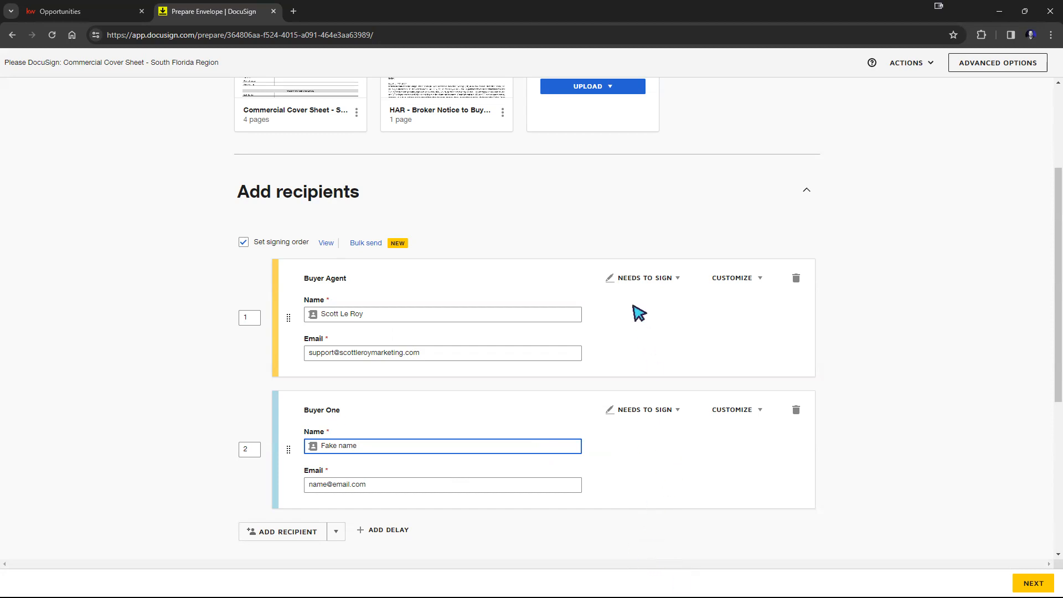
# Step: Review the signing-role options available for the Buyer Agent recipient
pyautogui.click(632, 278)
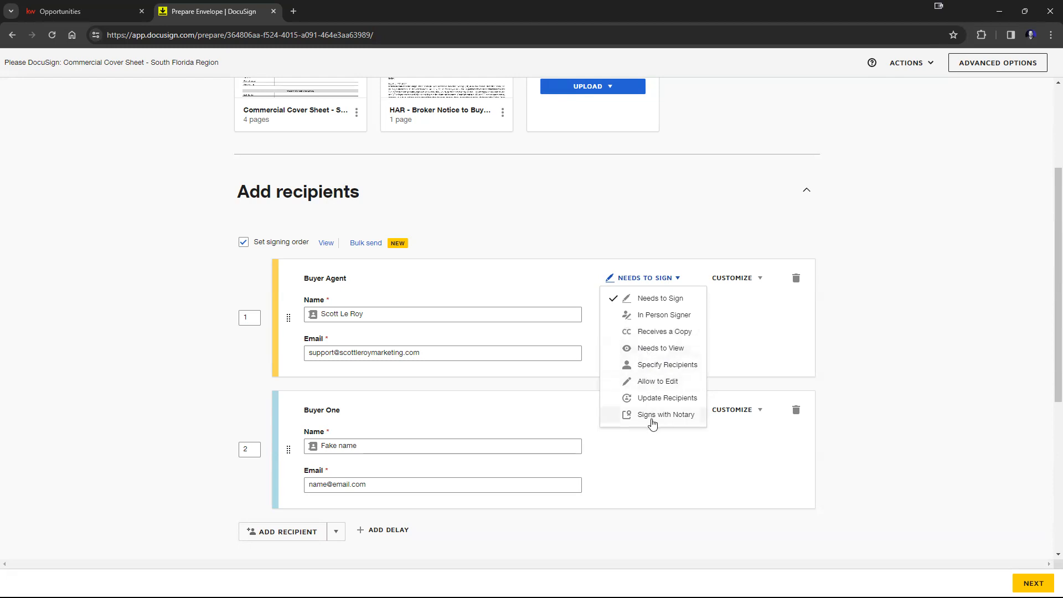
pyautogui.click(764, 327)
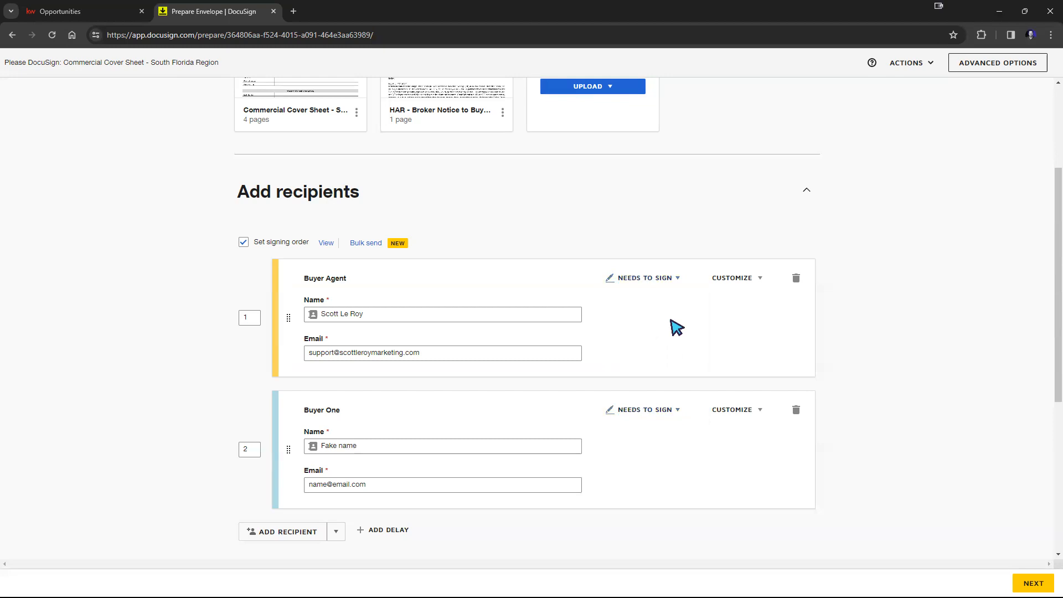
pyautogui.click(662, 286)
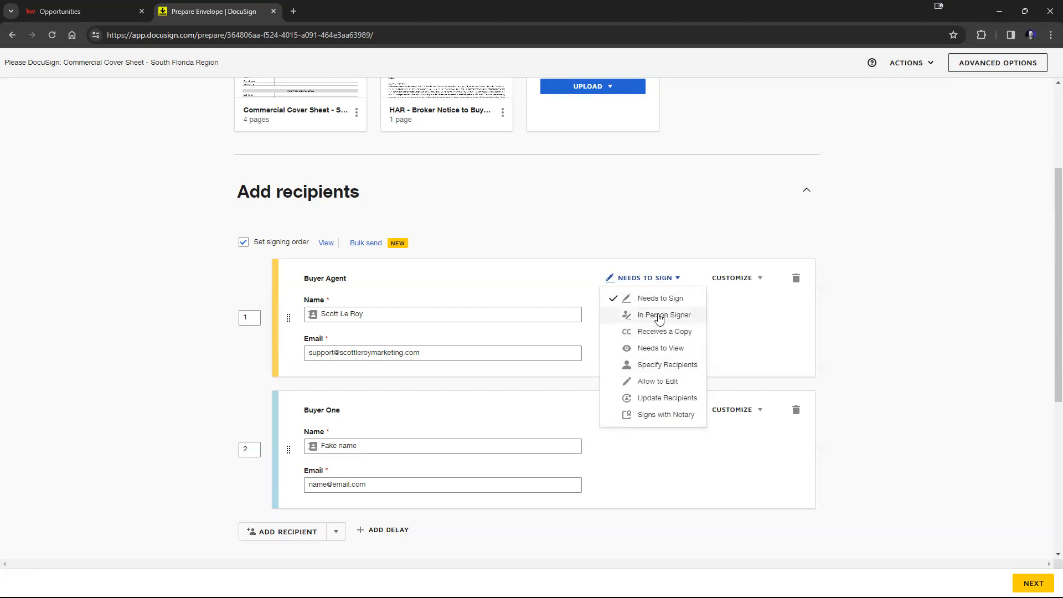
pyautogui.click(736, 323)
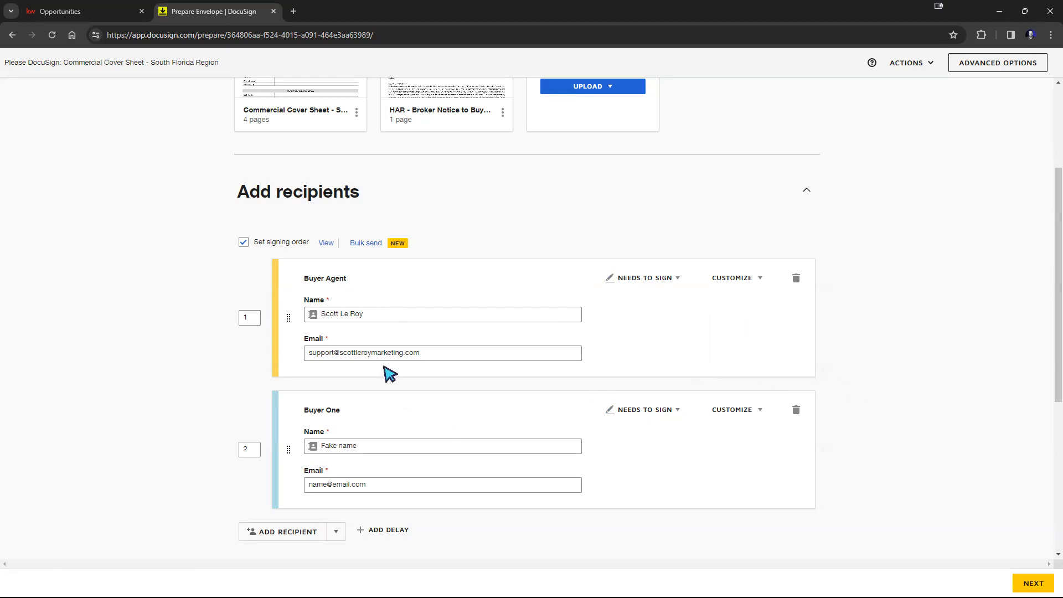
pyautogui.scroll(2, 409, 204)
pyautogui.scroll(-2, 366, 259)
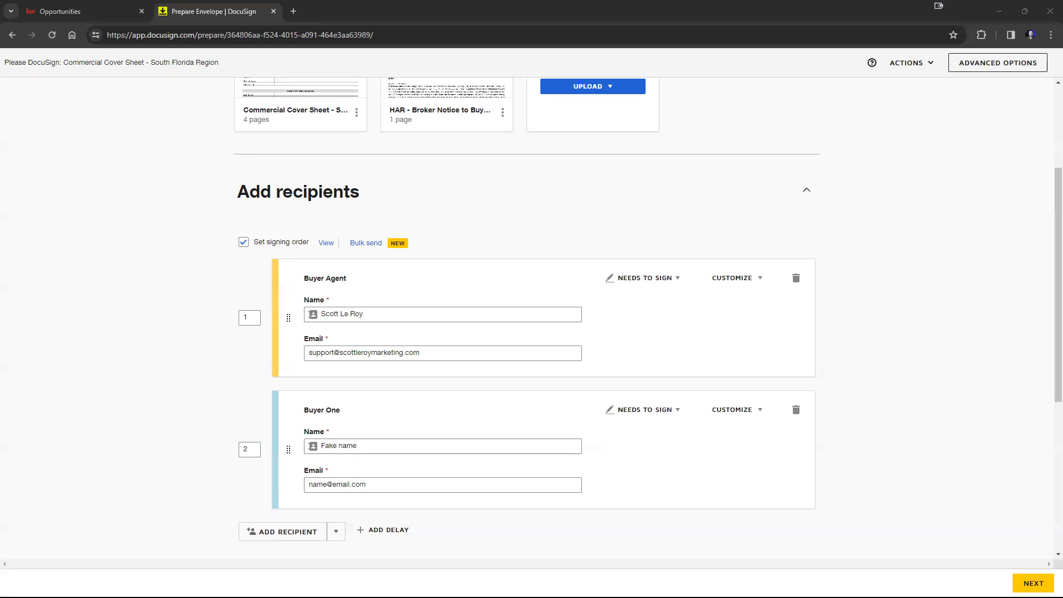
# Step: Reorder the recipients so Buyer One signs first and the Buyer Agent signs second
pyautogui.click(285, 449)
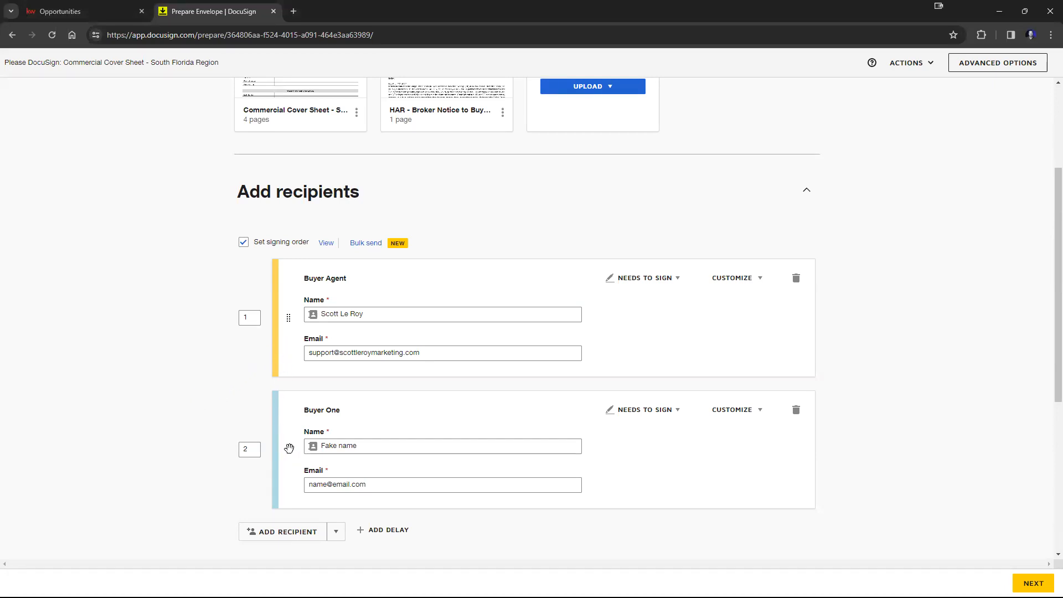
pyautogui.moveTo(289, 448); pyautogui.dragTo(291, 299)
pyautogui.click(243, 243)
pyautogui.click(243, 243)
pyautogui.moveTo(286, 448); pyautogui.dragTo(277, 321)
pyautogui.click(245, 450)
pyautogui.doubleClick(252, 318)
pyautogui.write('2')
pyautogui.click(210, 392)
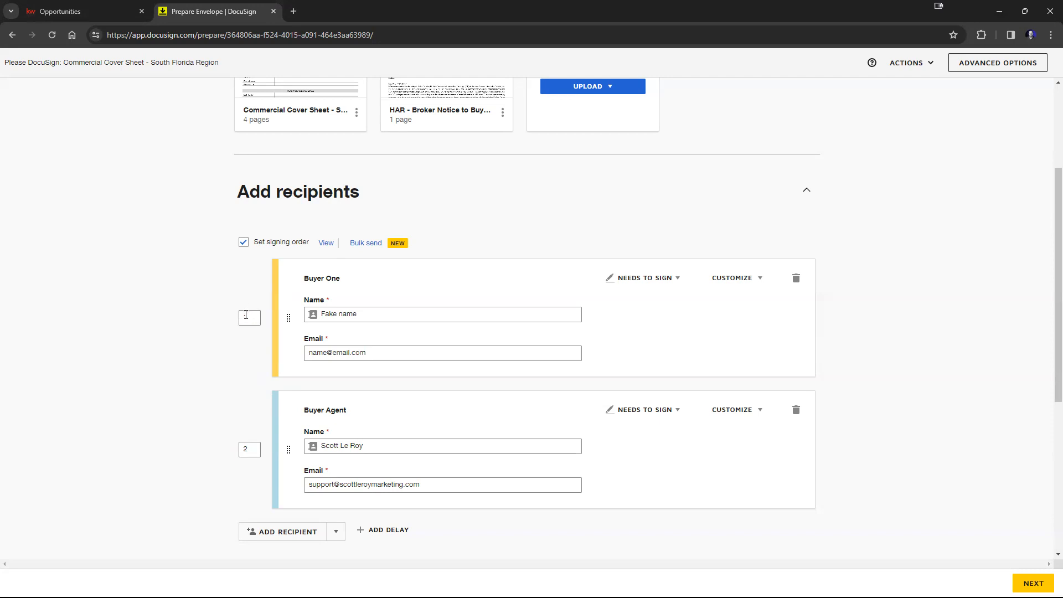
pyautogui.click(240, 449)
pyautogui.click(237, 361)
# Step: Examine the envelope's email subject and email message fields in the message section
pyautogui.scroll(-4, 886, 364)
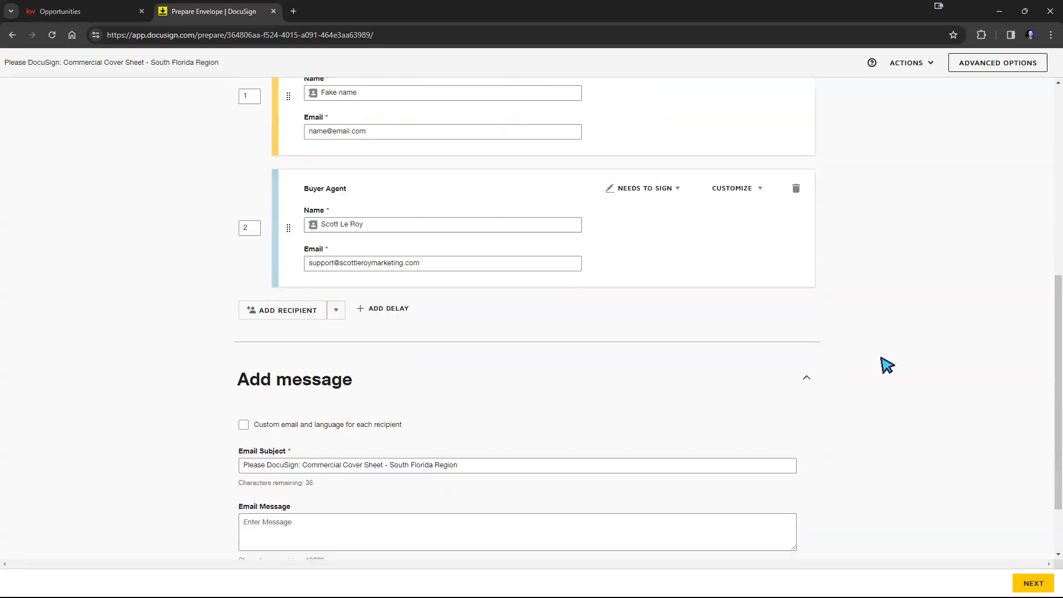
pyautogui.scroll(-2, 886, 364)
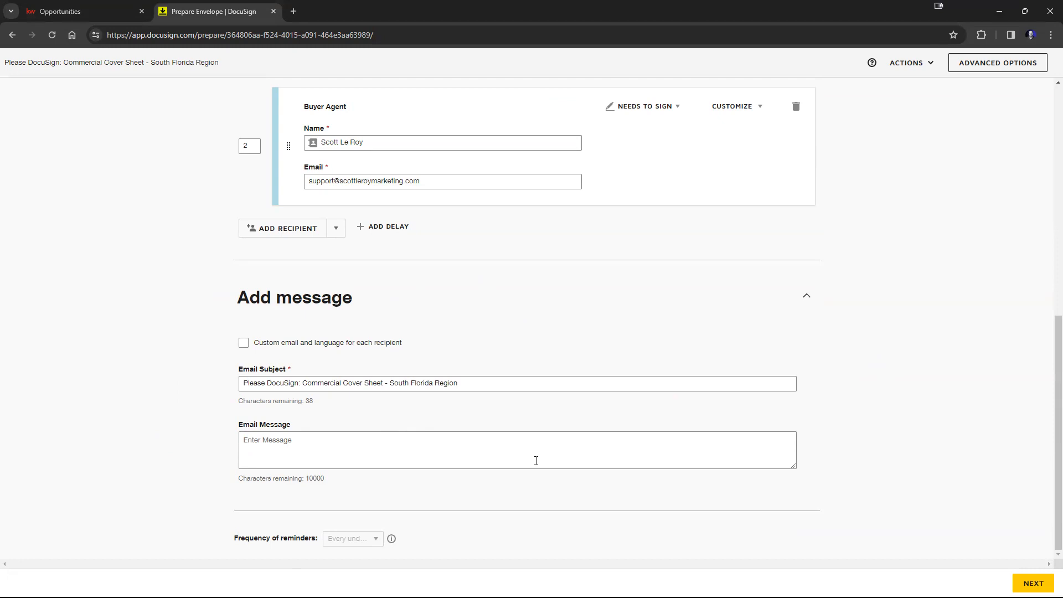
pyautogui.click(416, 442)
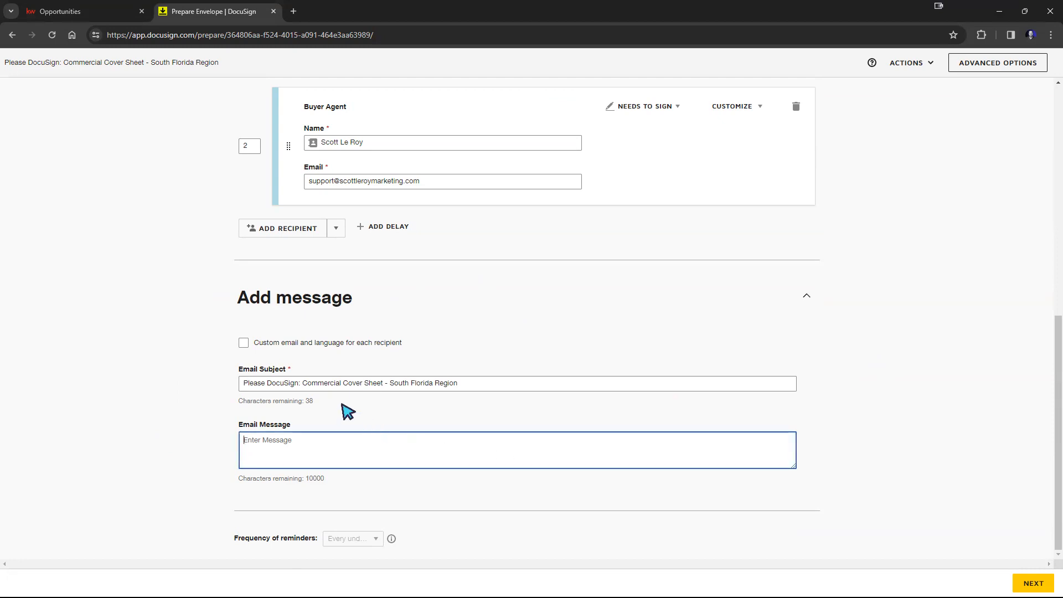
pyautogui.tripleClick(270, 386)
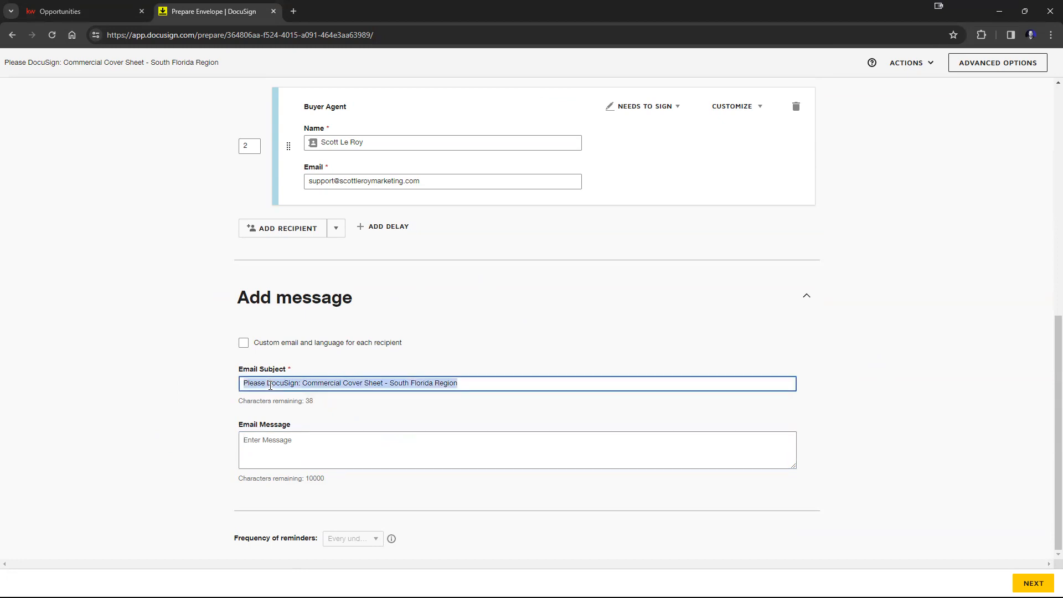
pyautogui.click(275, 442)
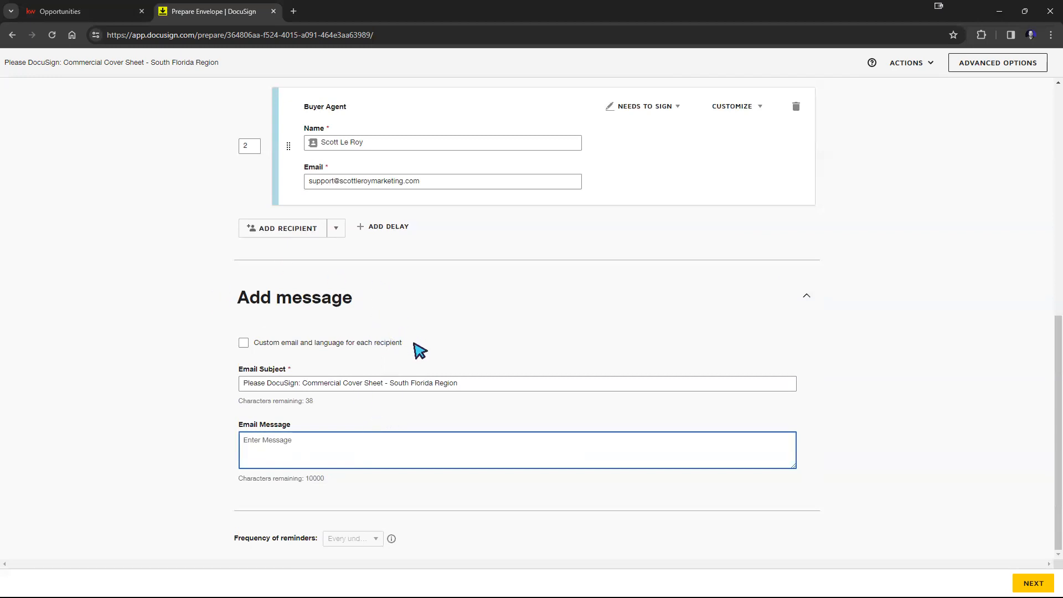
# Step: Open the Bulk Send dialog and review its manual recipient list, closing it without entering anyone
pyautogui.scroll(5, 418, 349)
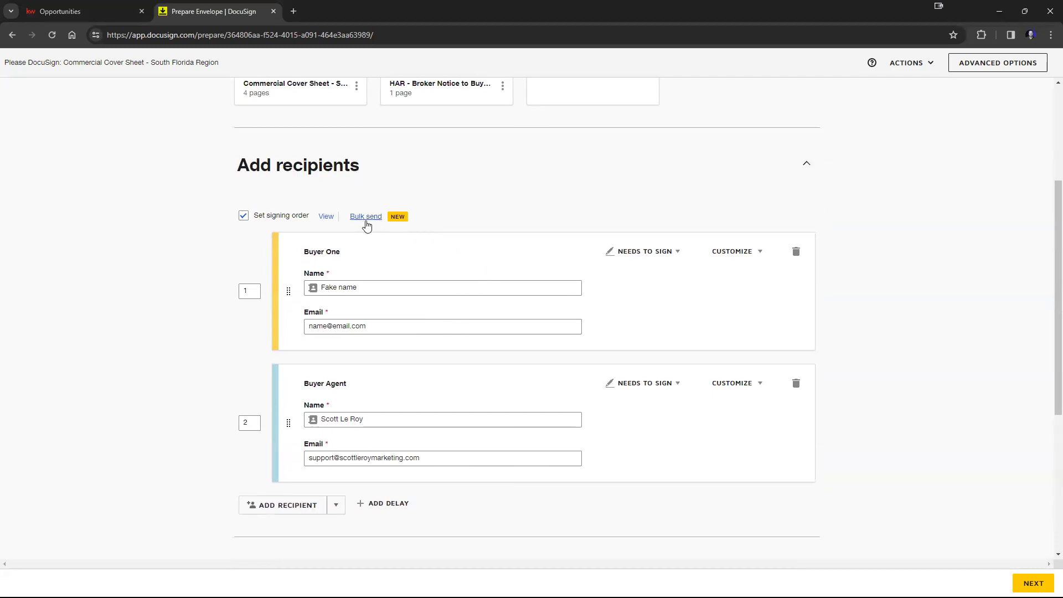
pyautogui.click(365, 219)
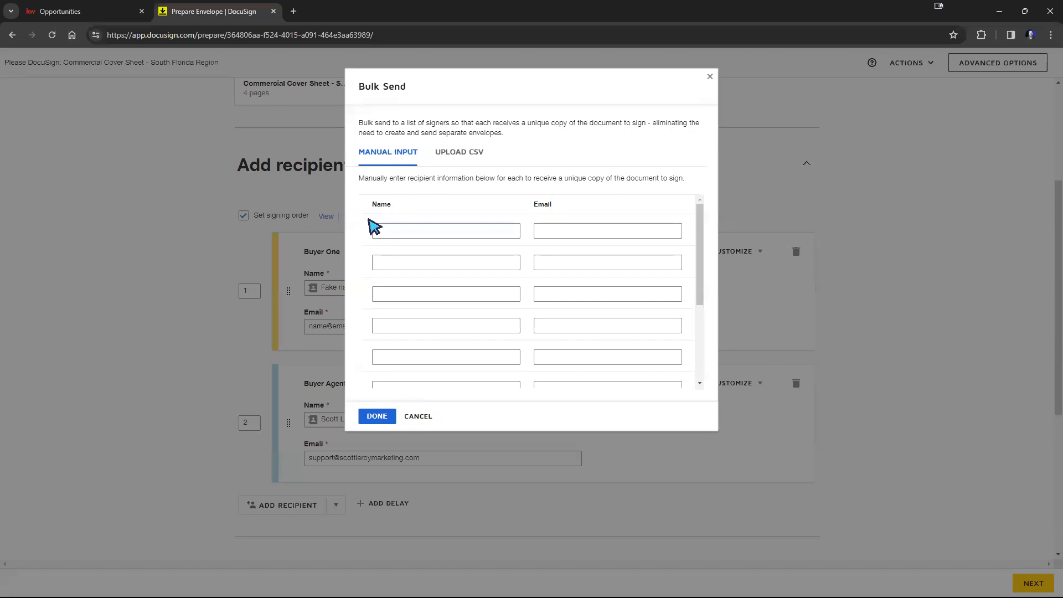
pyautogui.scroll(-2, 481, 242)
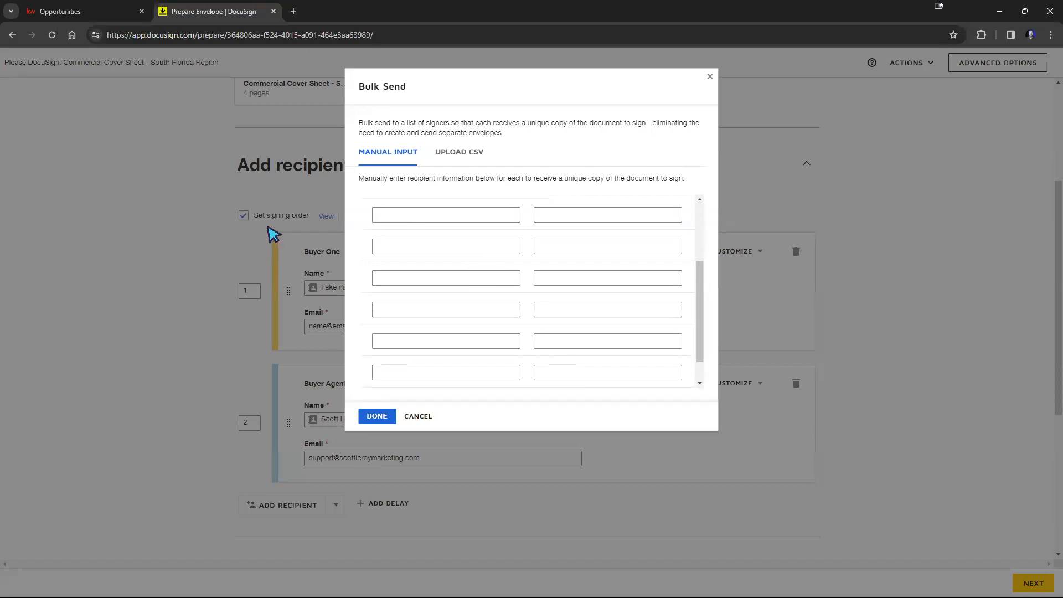
pyautogui.click(416, 416)
pyautogui.scroll(4, 422, 411)
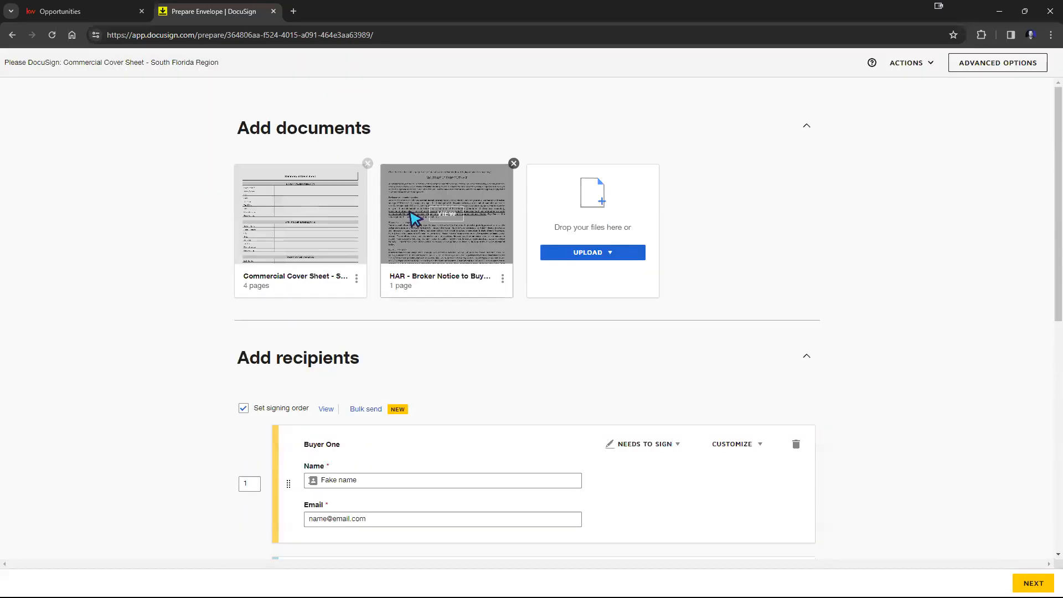
pyautogui.scroll(-3, 434, 274)
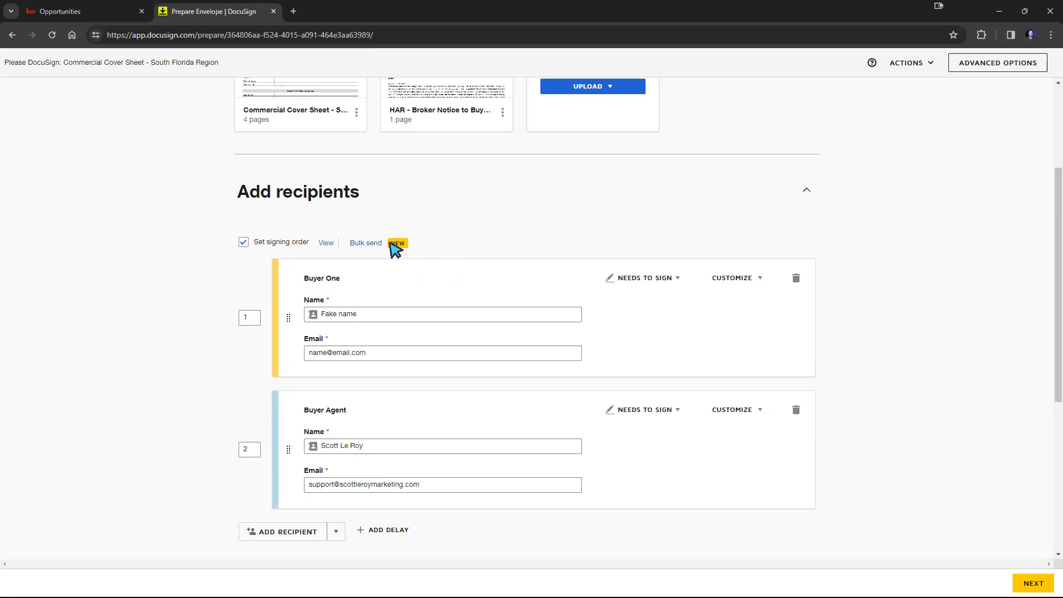
pyautogui.click(370, 244)
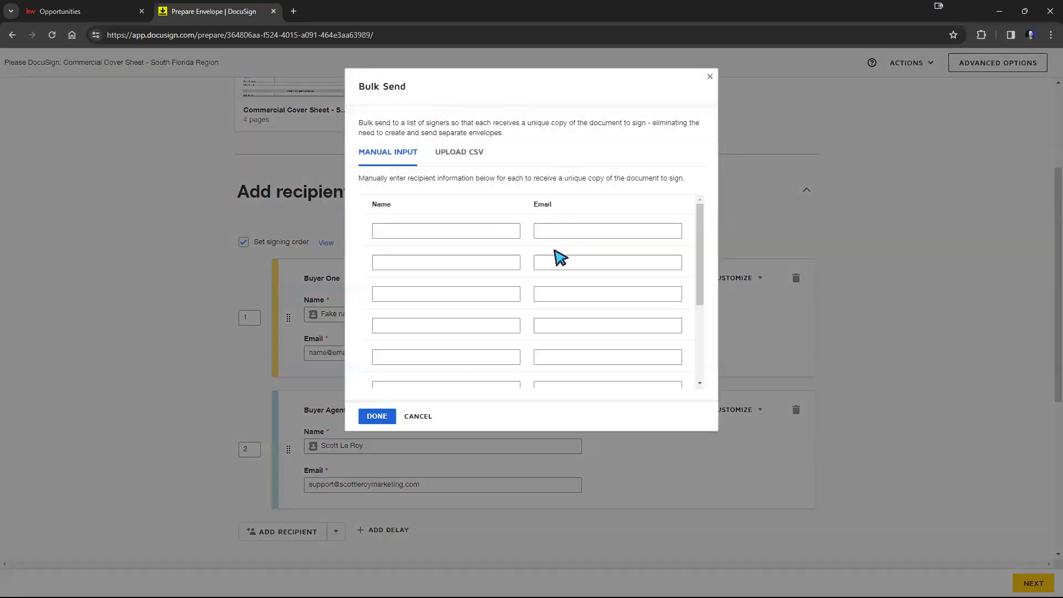
pyautogui.scroll(-3, 553, 253)
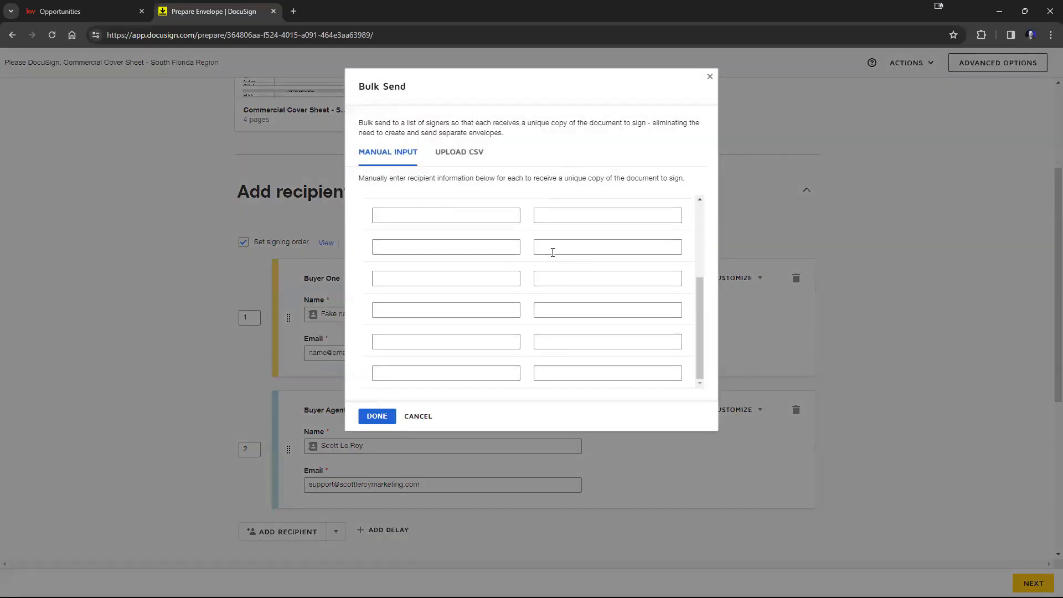
pyautogui.click(710, 76)
pyautogui.scroll(-5, 925, 250)
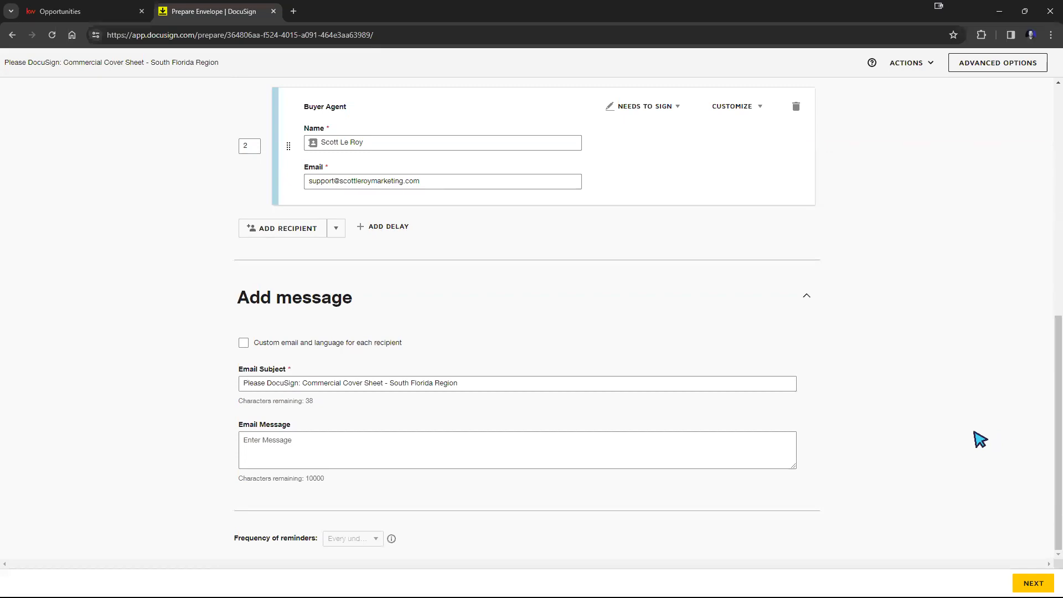
pyautogui.click(968, 76)
pyautogui.click(921, 65)
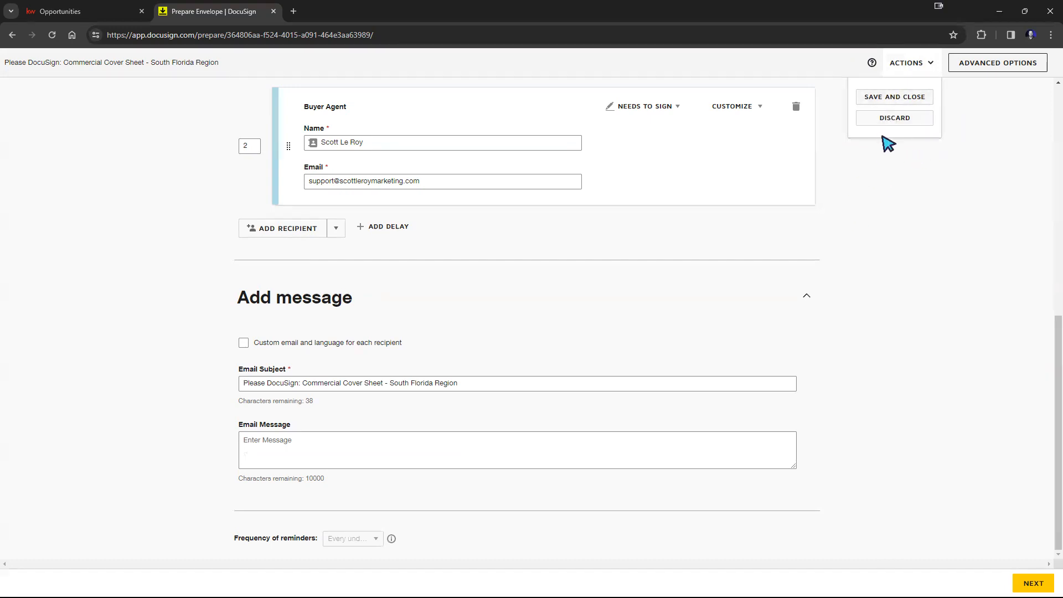
pyautogui.click(897, 121)
pyautogui.click(913, 214)
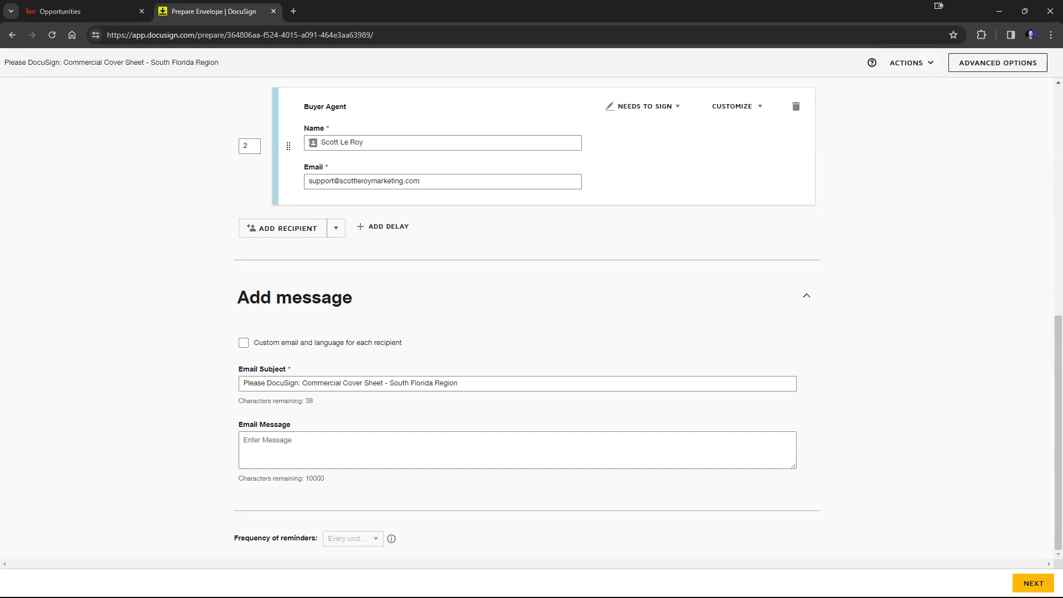
# Step: Proceed from the envelope setup to the add-fields page for the documents
pyautogui.click(1033, 583)
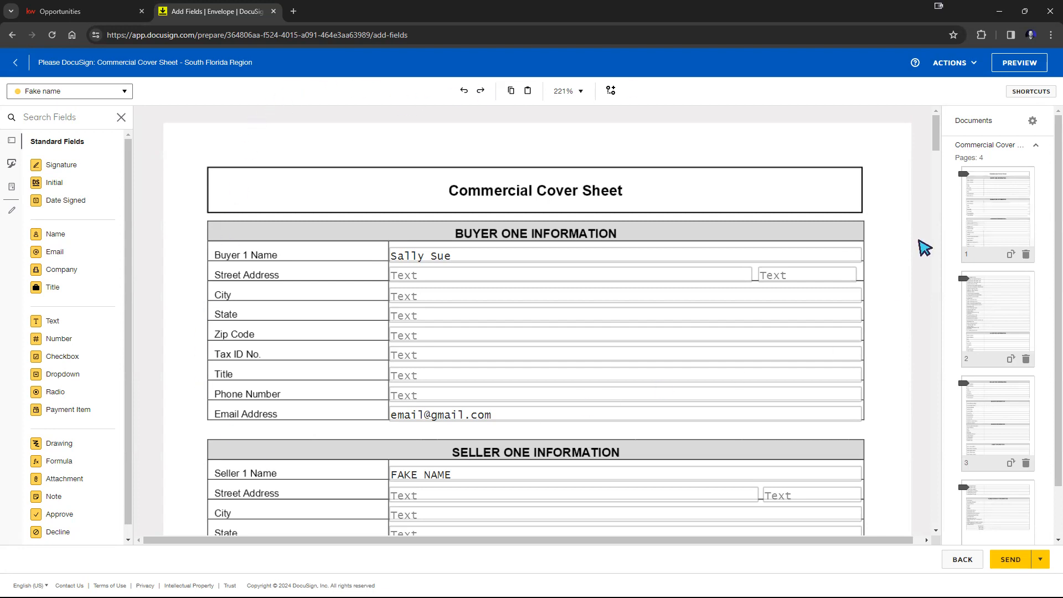
pyautogui.scroll(-7, 572, 310)
pyautogui.scroll(7, 569, 318)
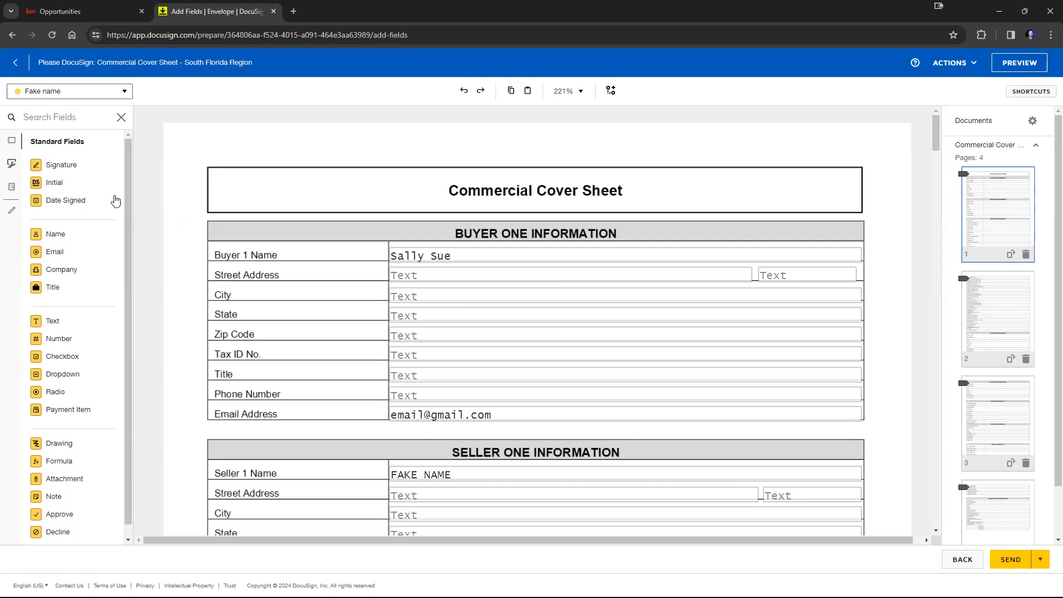
pyautogui.moveTo(50, 168); pyautogui.dragTo(223, 174)
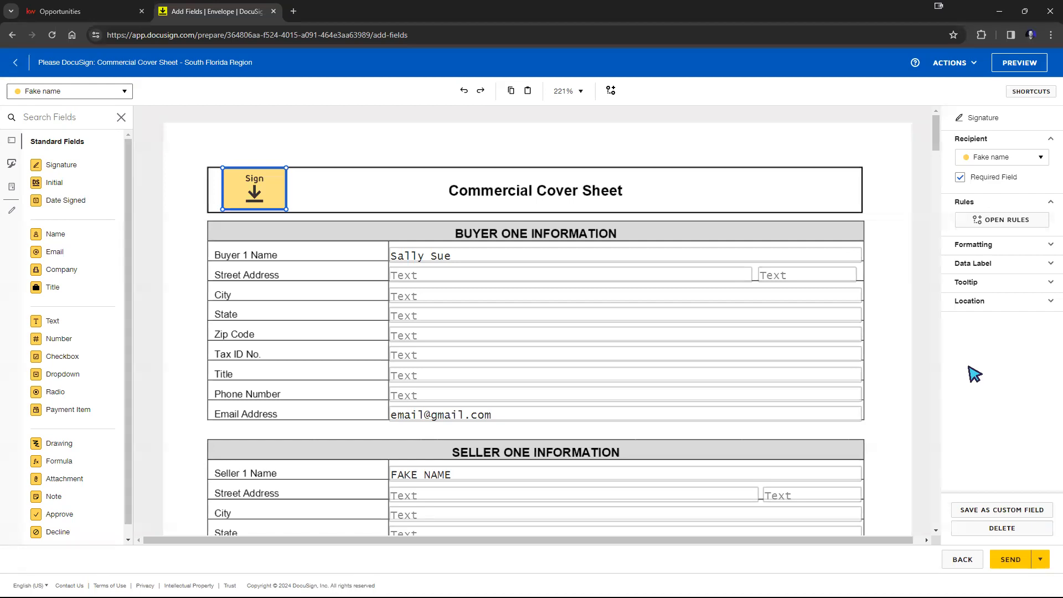
pyautogui.click(54, 93)
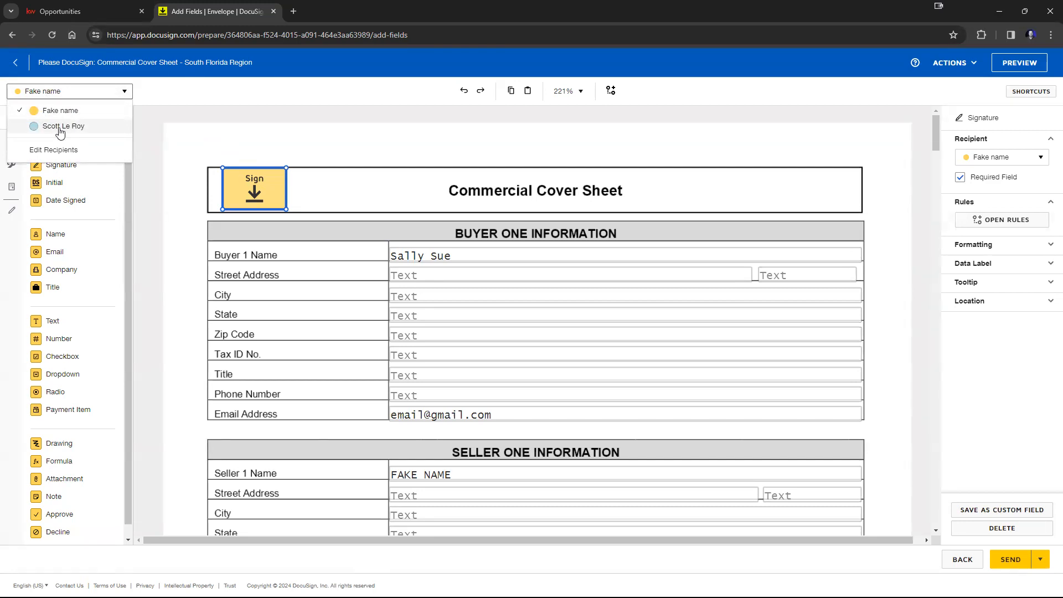
pyautogui.click(60, 126)
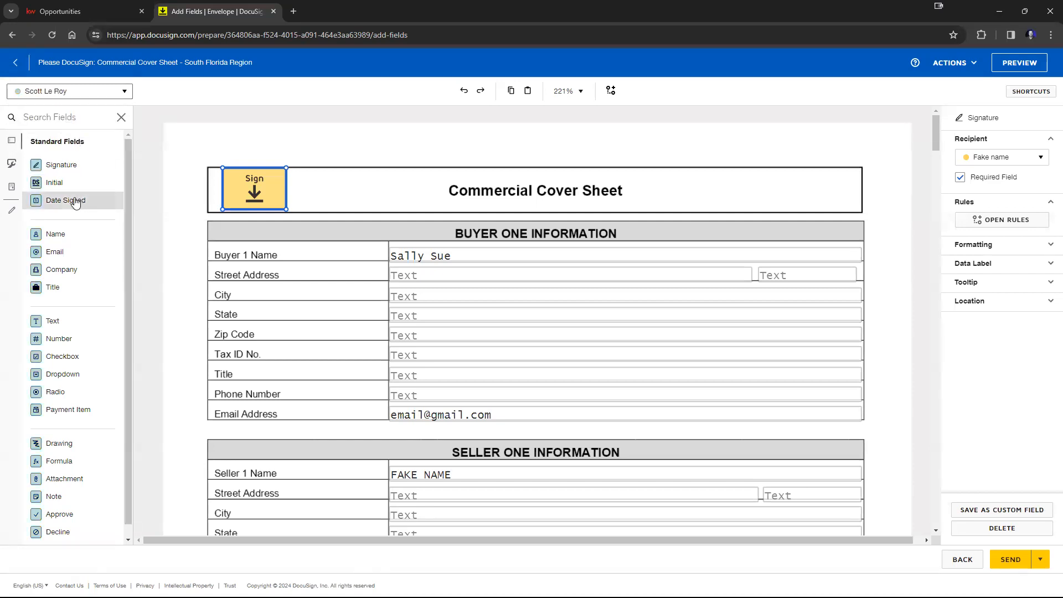
pyautogui.moveTo(63, 165); pyautogui.dragTo(322, 171)
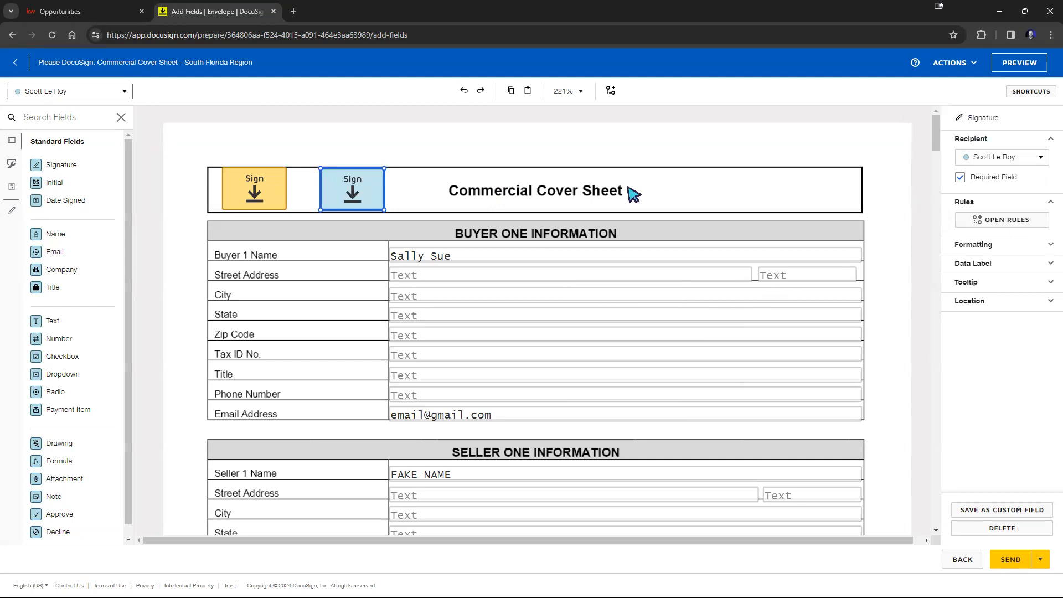
# Step: Make Fake name's header signature field optional by clearing its required setting
pyautogui.click(961, 177)
pyautogui.click(960, 177)
pyautogui.click(249, 198)
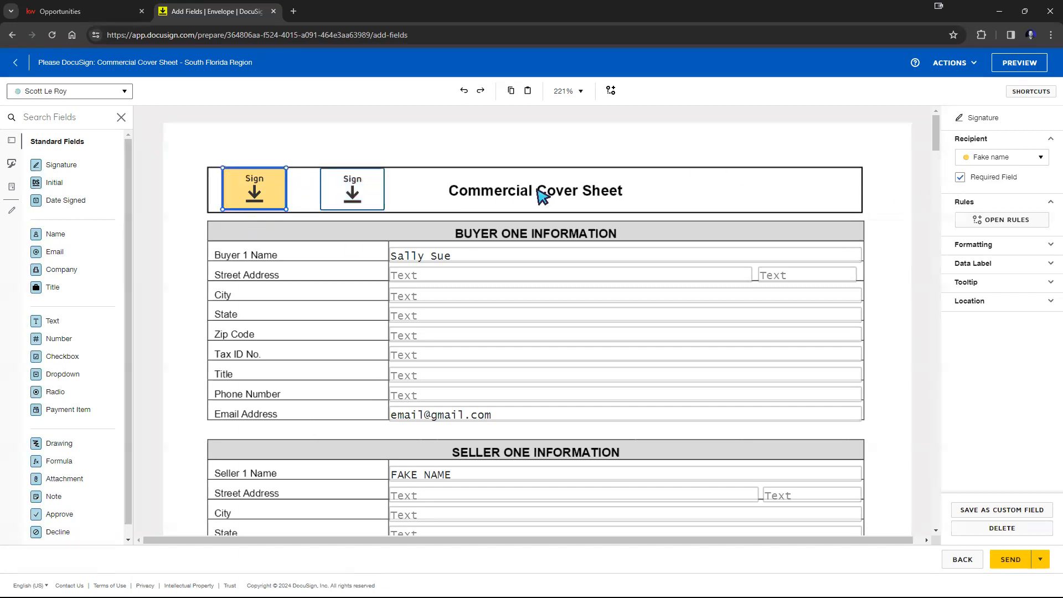
pyautogui.click(960, 177)
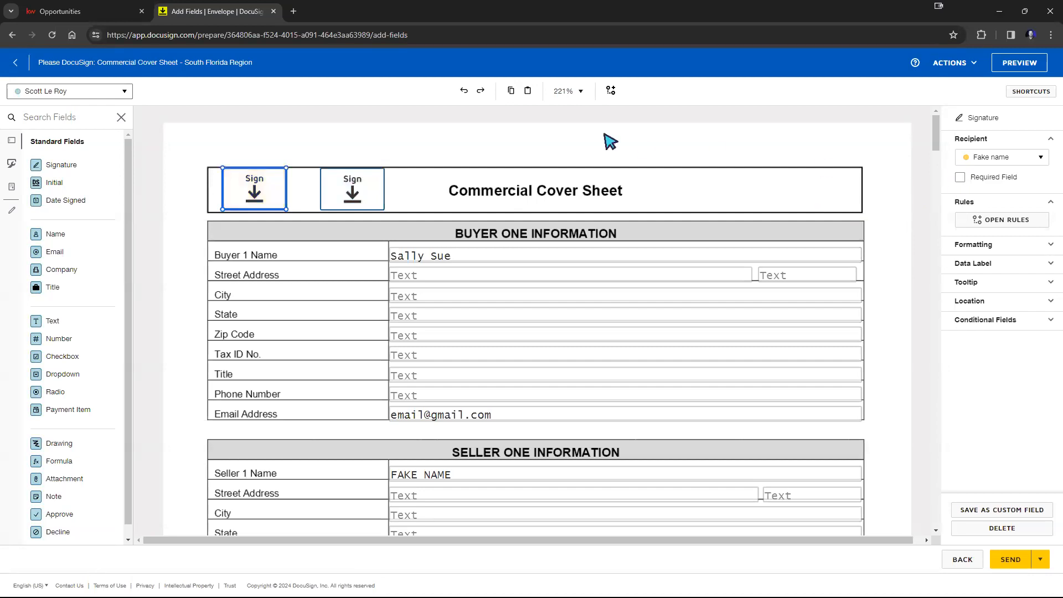
pyautogui.click(609, 142)
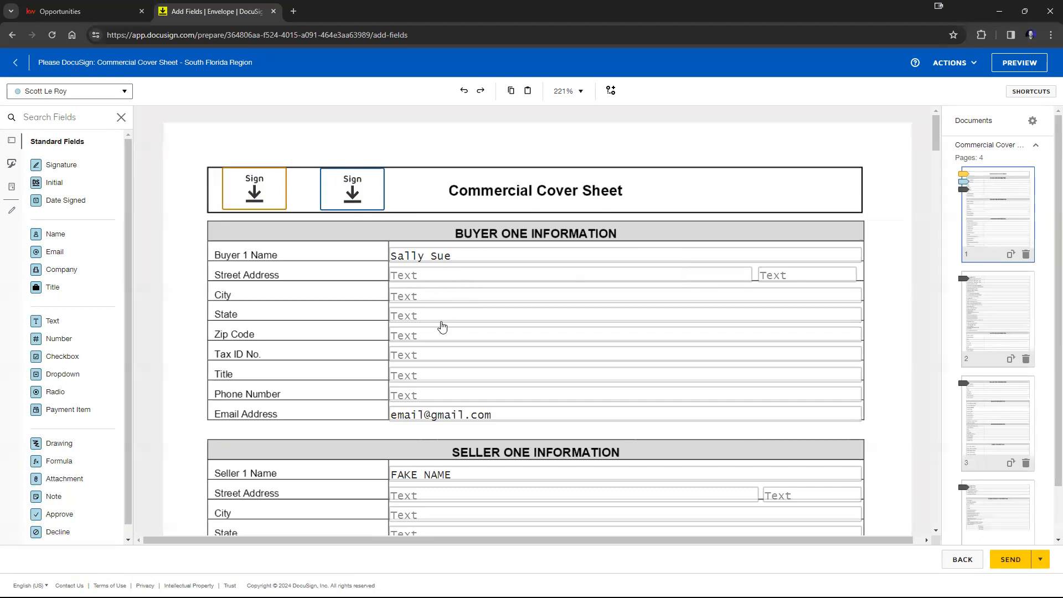
pyautogui.scroll(-3, 470, 327)
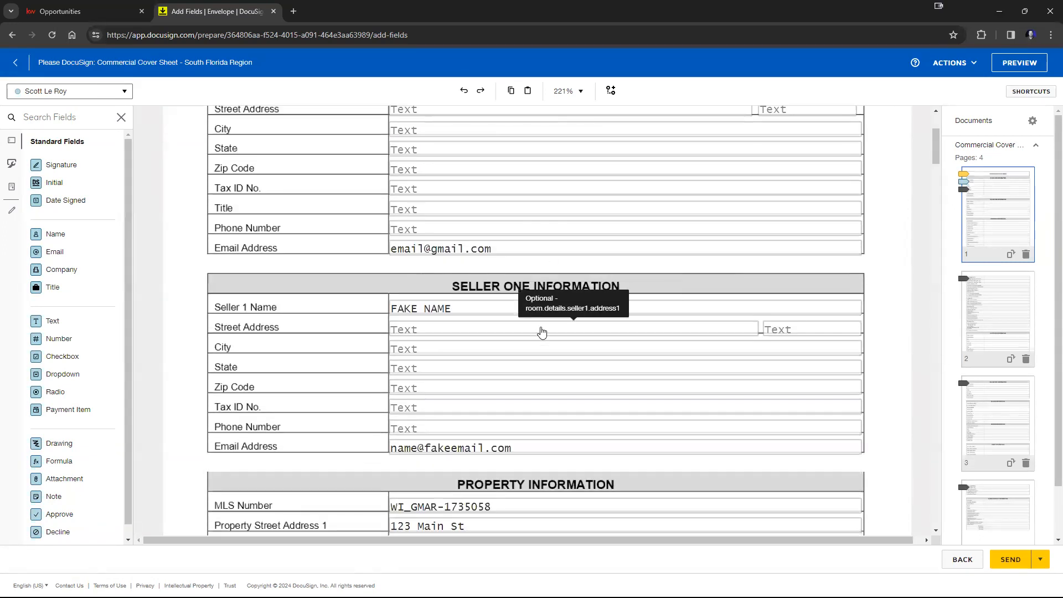
pyautogui.scroll(-5, 542, 332)
pyautogui.scroll(3, 542, 332)
pyautogui.scroll(5, 542, 332)
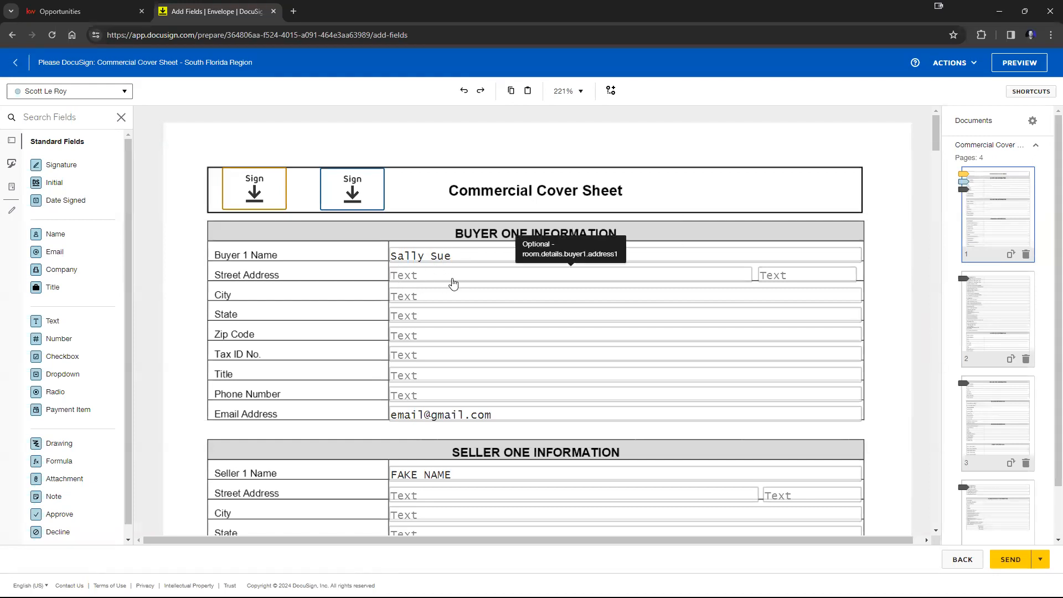
pyautogui.click(1020, 63)
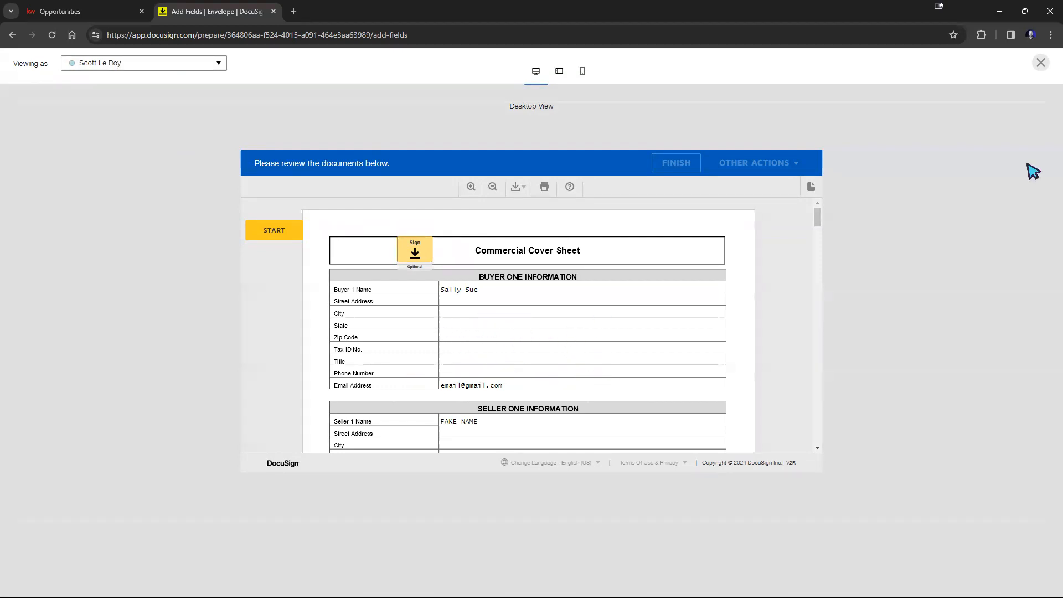
pyautogui.click(1041, 63)
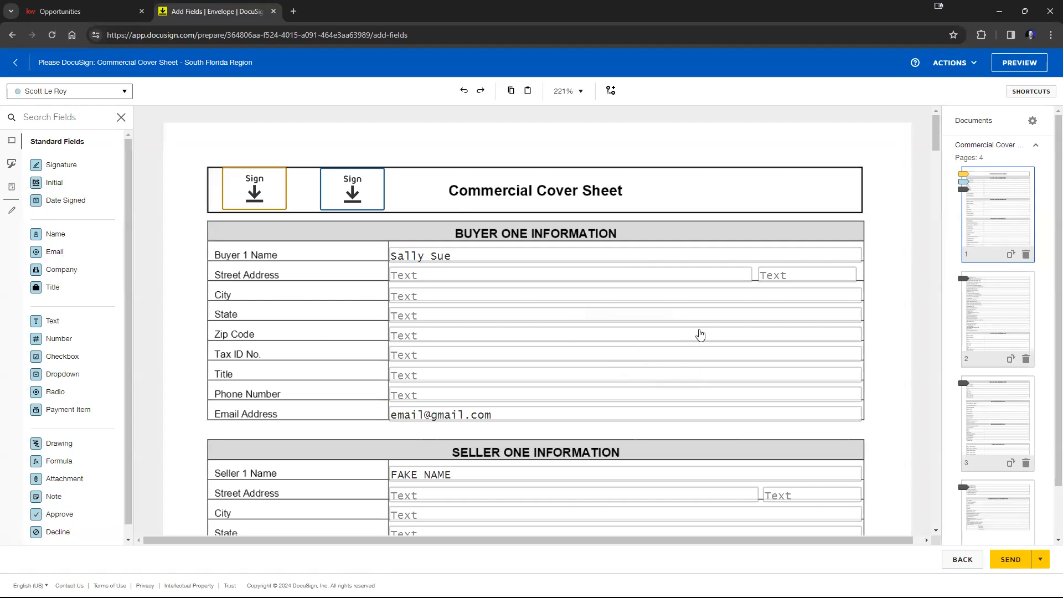
pyautogui.click(385, 202)
pyautogui.click(267, 205)
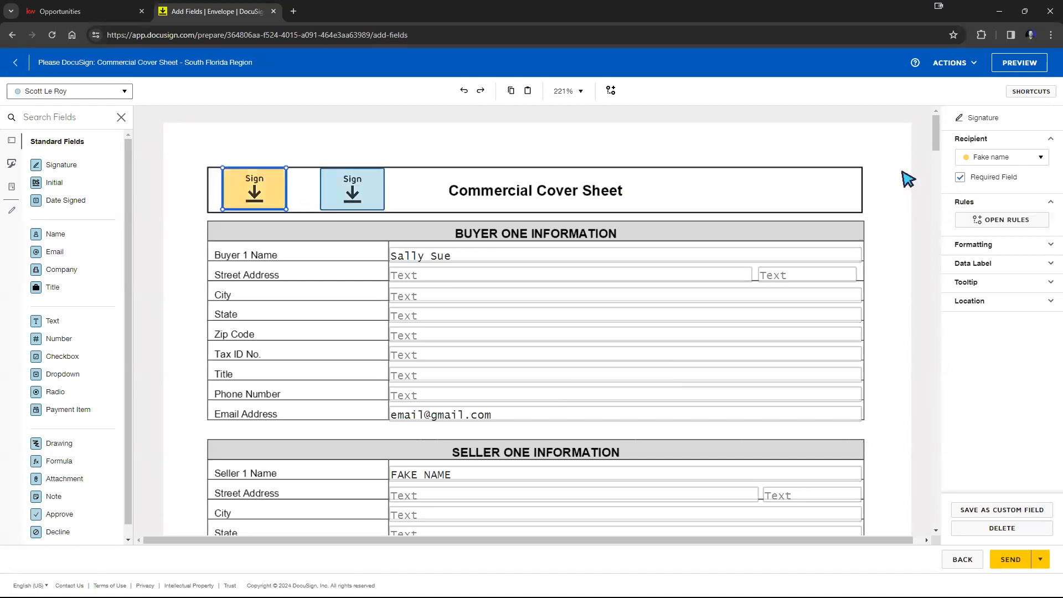
pyautogui.moveTo(332, 177); pyautogui.dragTo(666, 178)
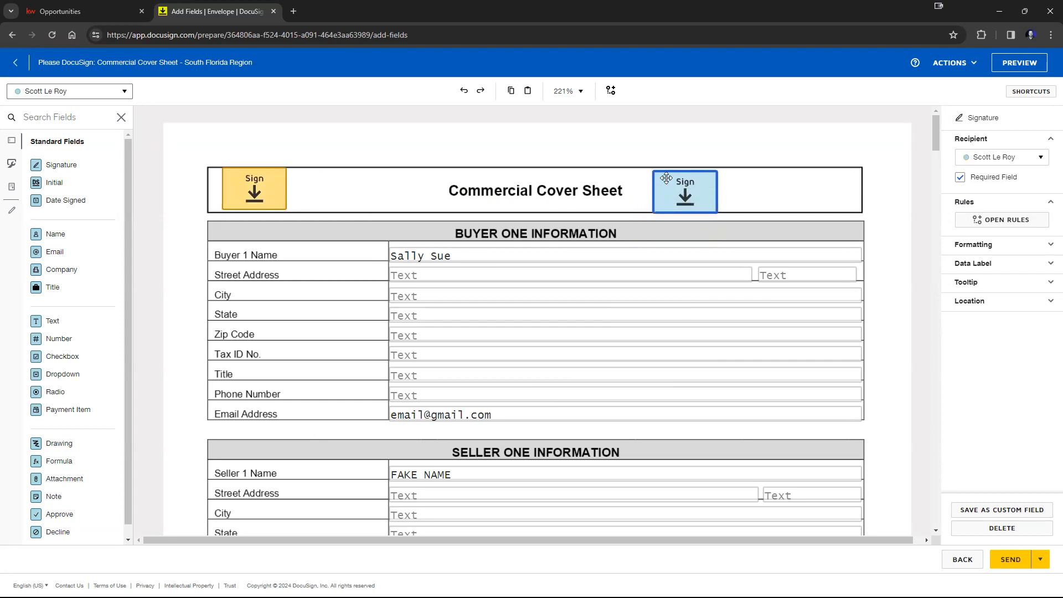
pyautogui.moveTo(267, 179); pyautogui.dragTo(359, 178)
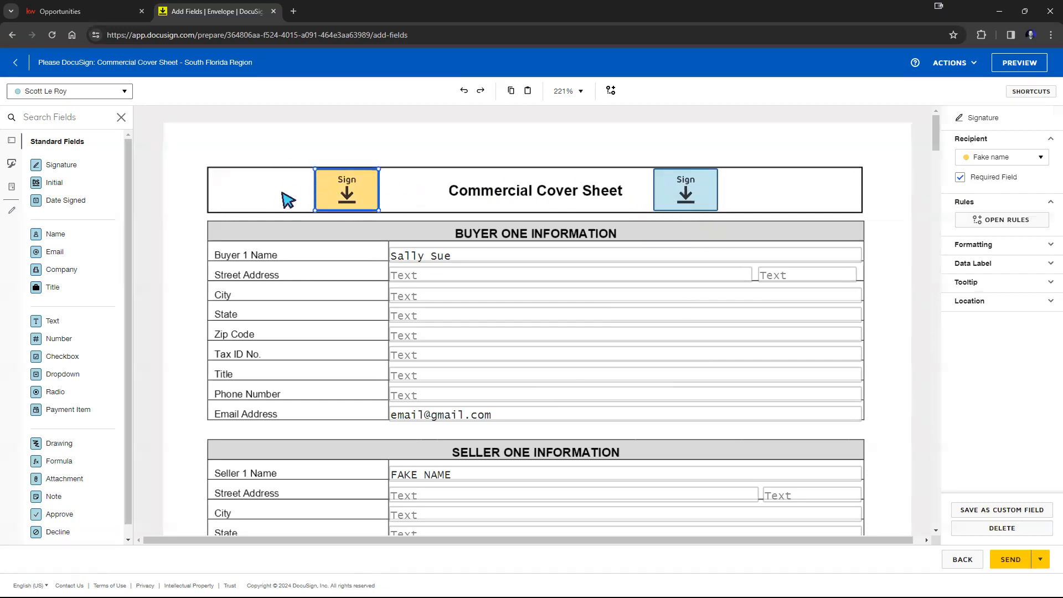
# Step: Resize and reposition Fake name's signature field at the left edge of the cover sheet header
pyautogui.moveTo(340, 197); pyautogui.dragTo(481, 144)
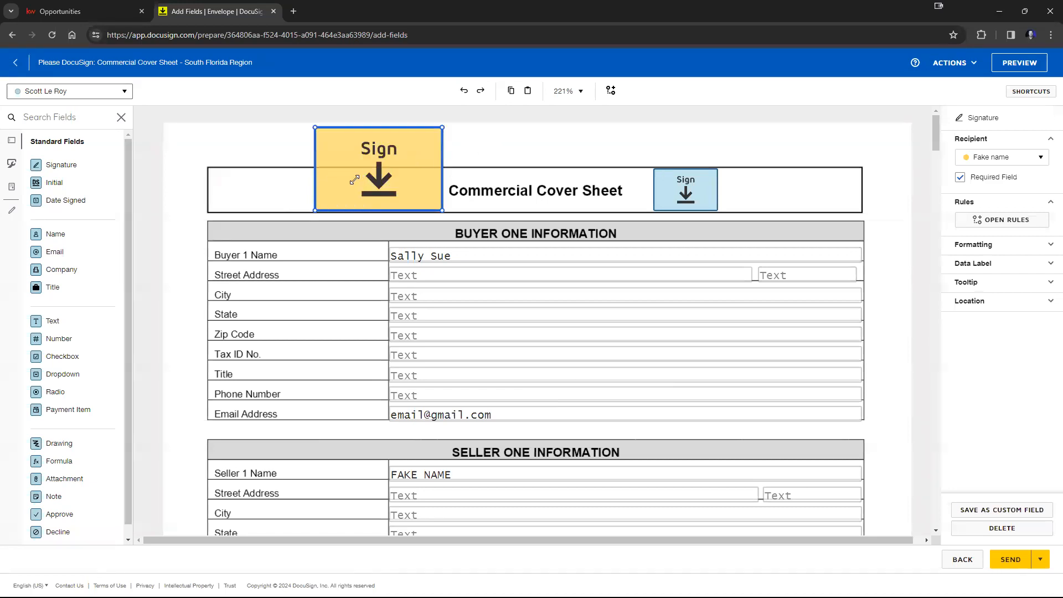
pyautogui.moveTo(397, 173); pyautogui.dragTo(424, 279)
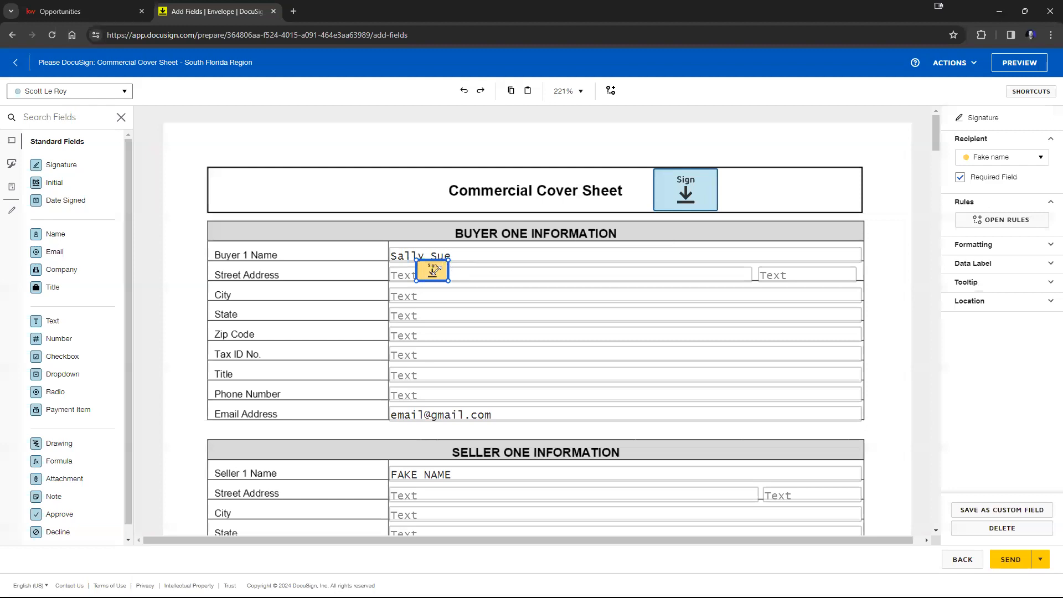
pyautogui.moveTo(427, 274); pyautogui.dragTo(376, 189)
pyautogui.click(224, 178)
pyautogui.moveTo(308, 146); pyautogui.dragTo(253, 185)
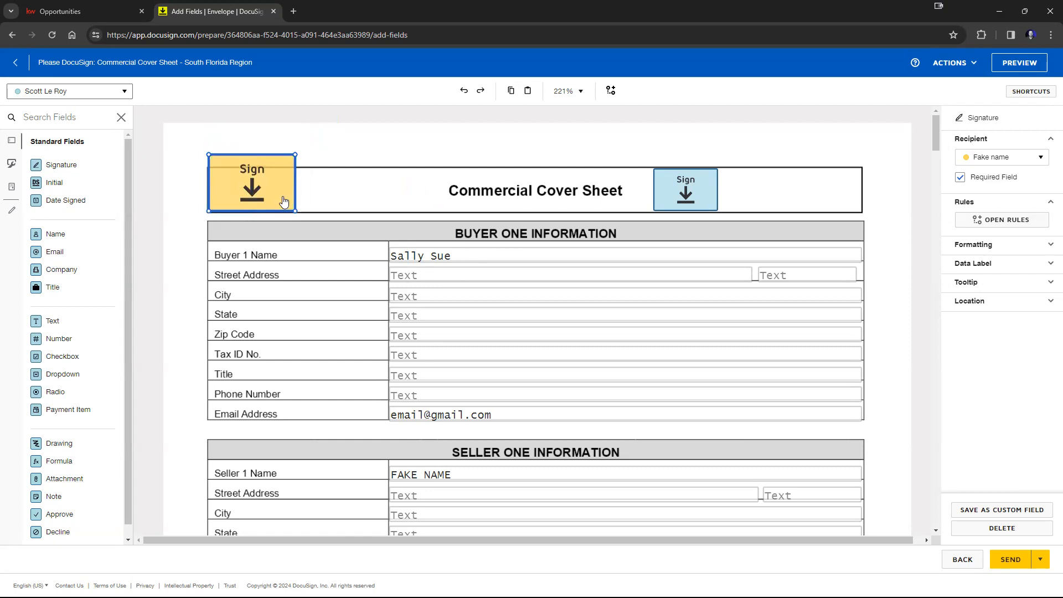
# Step: Copy Fake name's signature field and paste two copies of it into the cover sheet header
pyautogui.rightClick(267, 188)
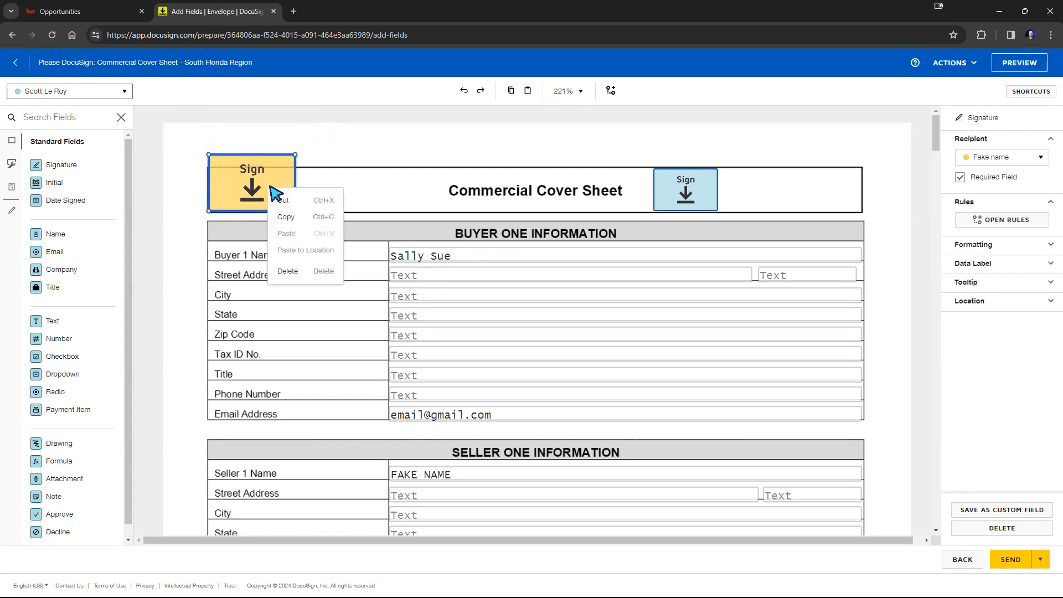
pyautogui.click(286, 217)
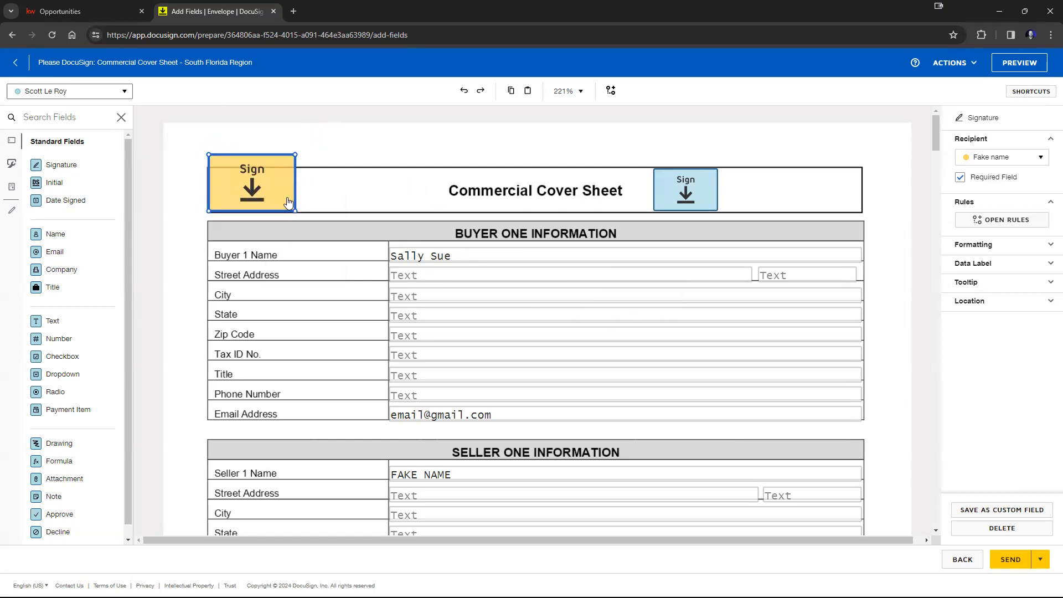
pyautogui.rightClick(326, 182)
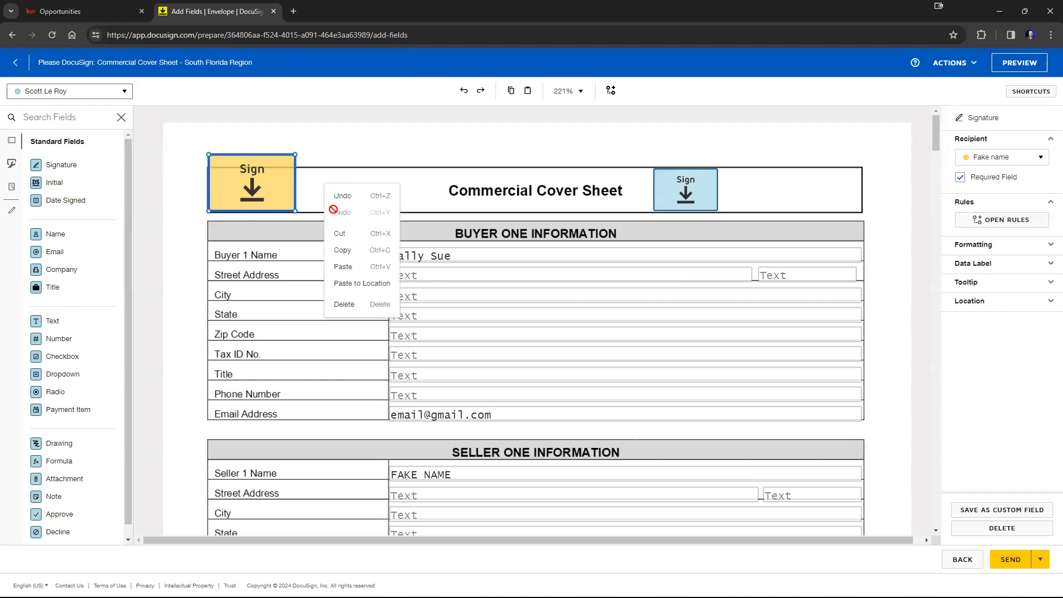
pyautogui.click(342, 266)
pyautogui.rightClick(358, 190)
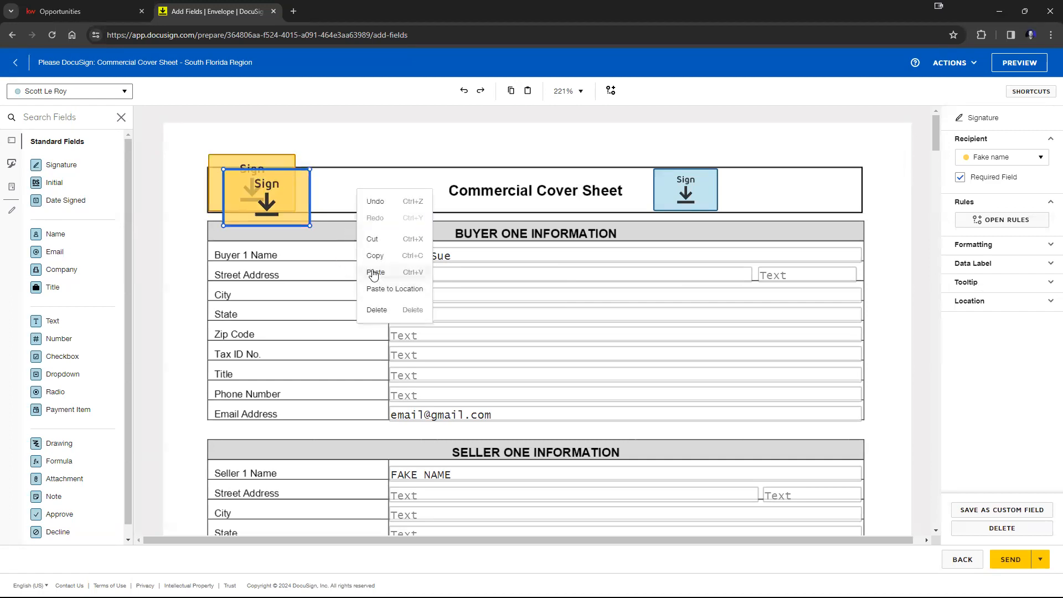
pyautogui.click(374, 273)
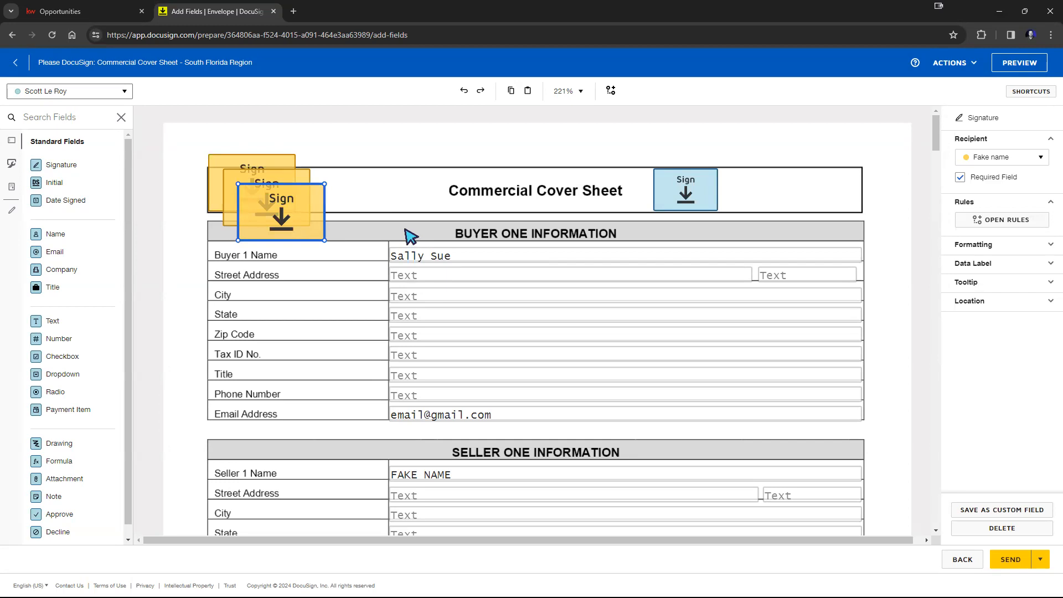
# Step: Paste another copy of the signature field below the table at the bottom of page 2 and move it to the left edge
pyautogui.scroll(-15, 524, 309)
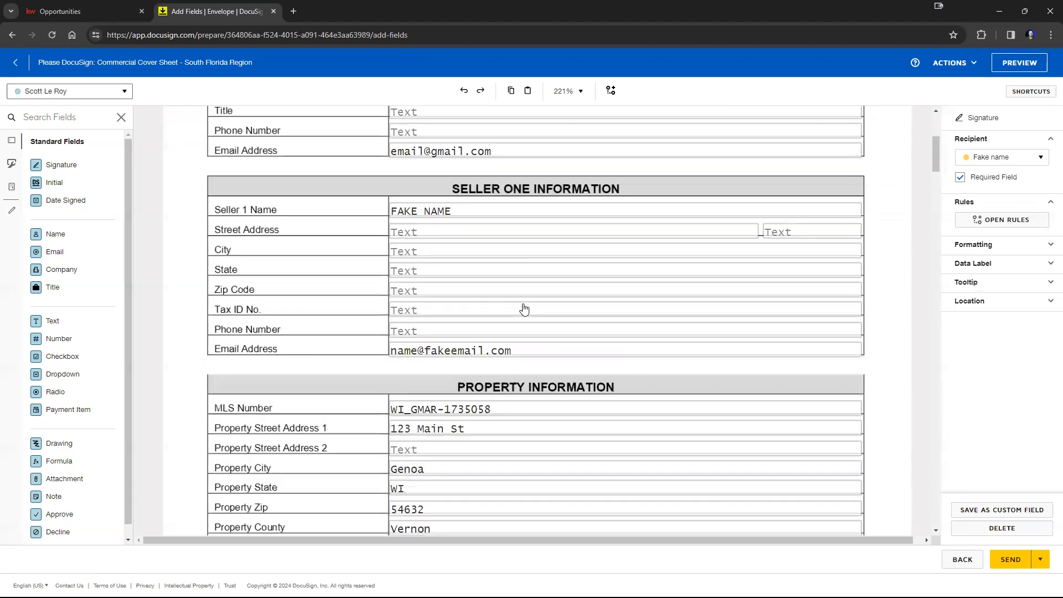
pyautogui.scroll(-20, 532, 309)
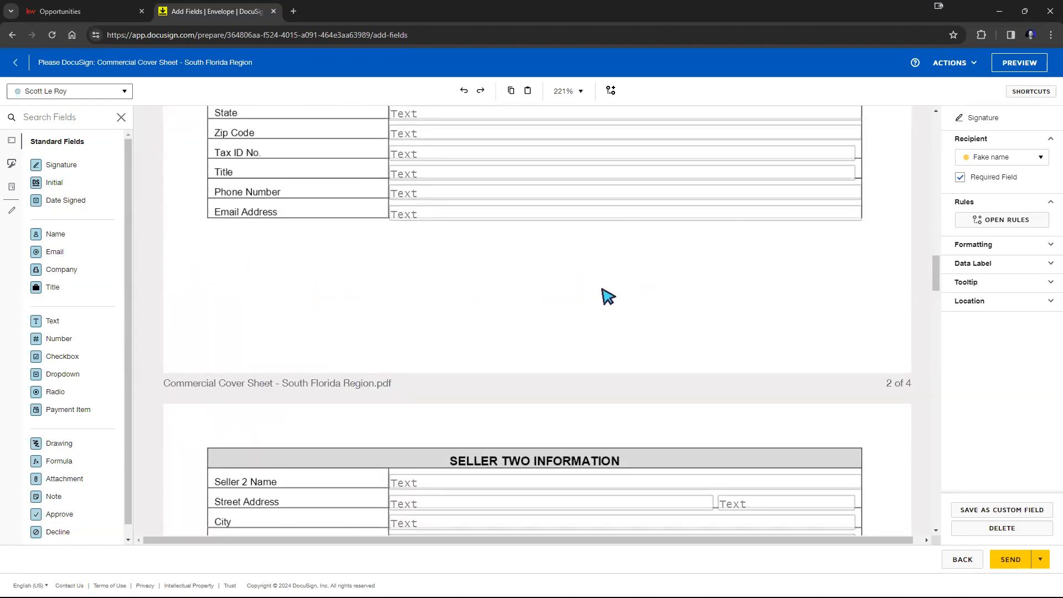
pyautogui.rightClick(449, 265)
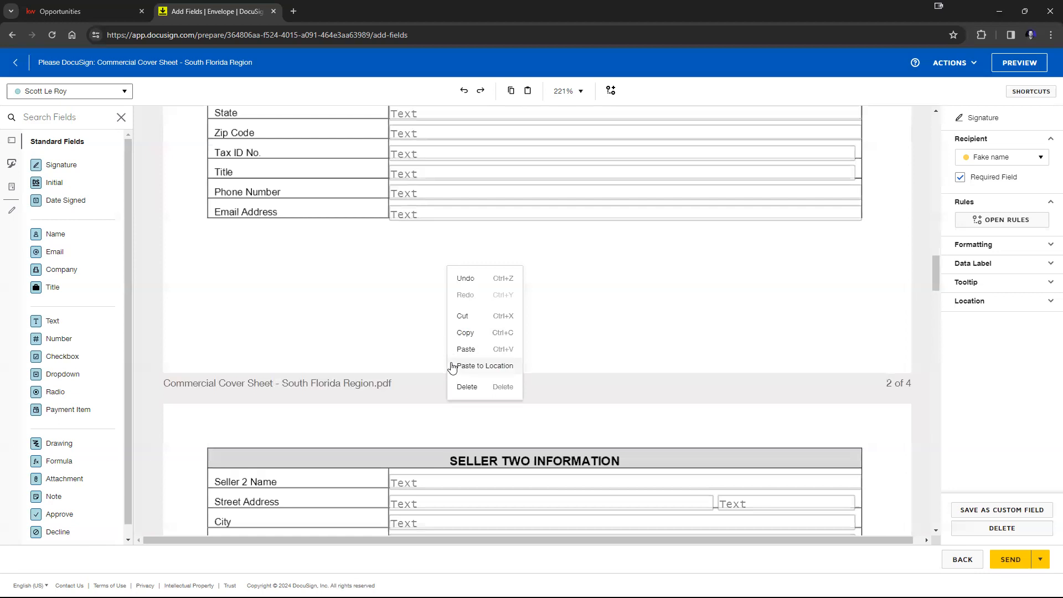
pyautogui.click(474, 367)
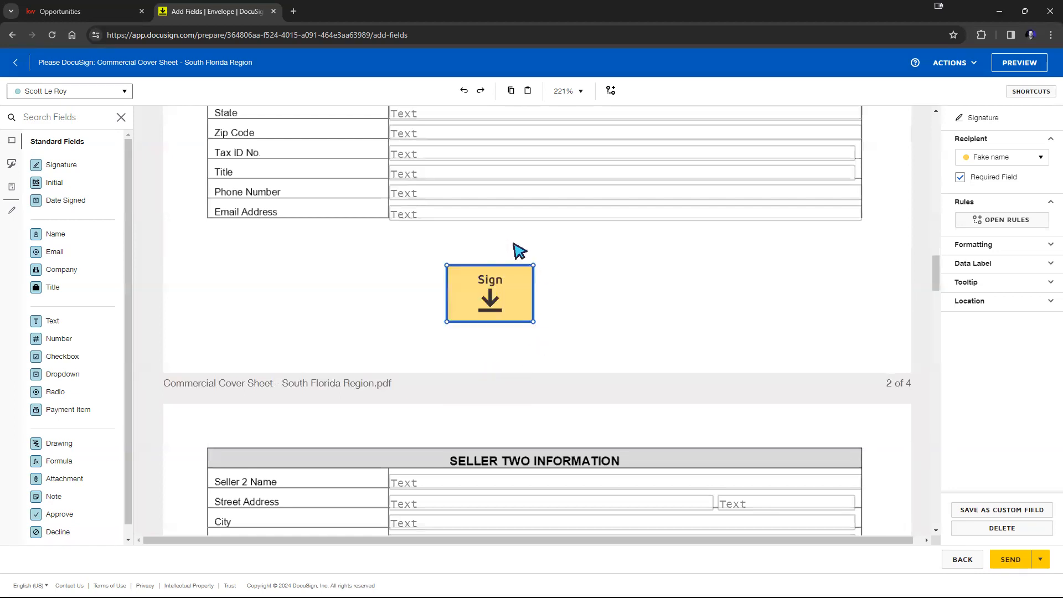
pyautogui.moveTo(500, 305); pyautogui.dragTo(395, 283)
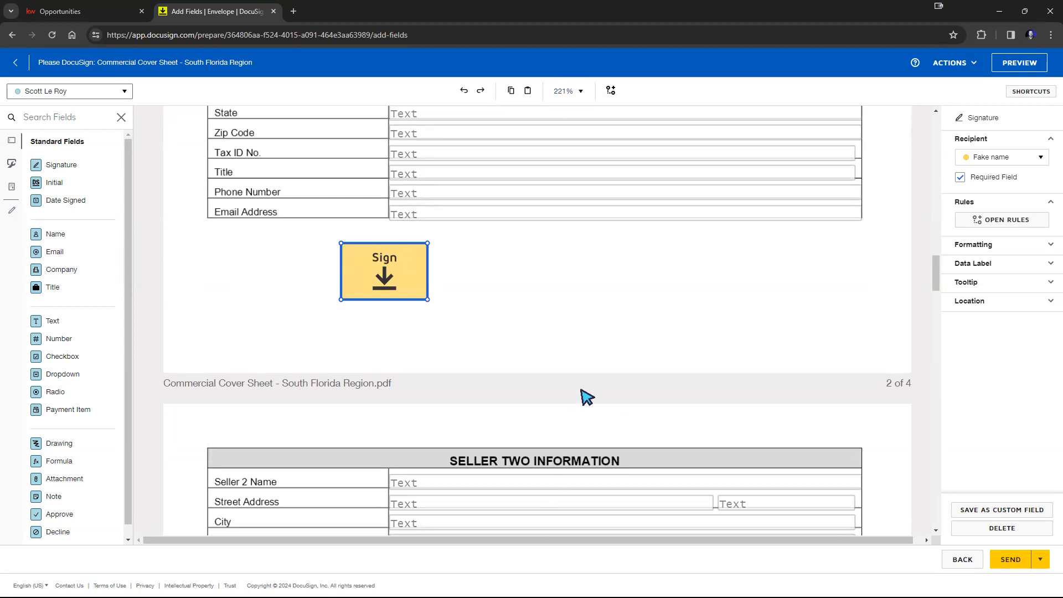
pyautogui.moveTo(412, 289); pyautogui.dragTo(263, 267)
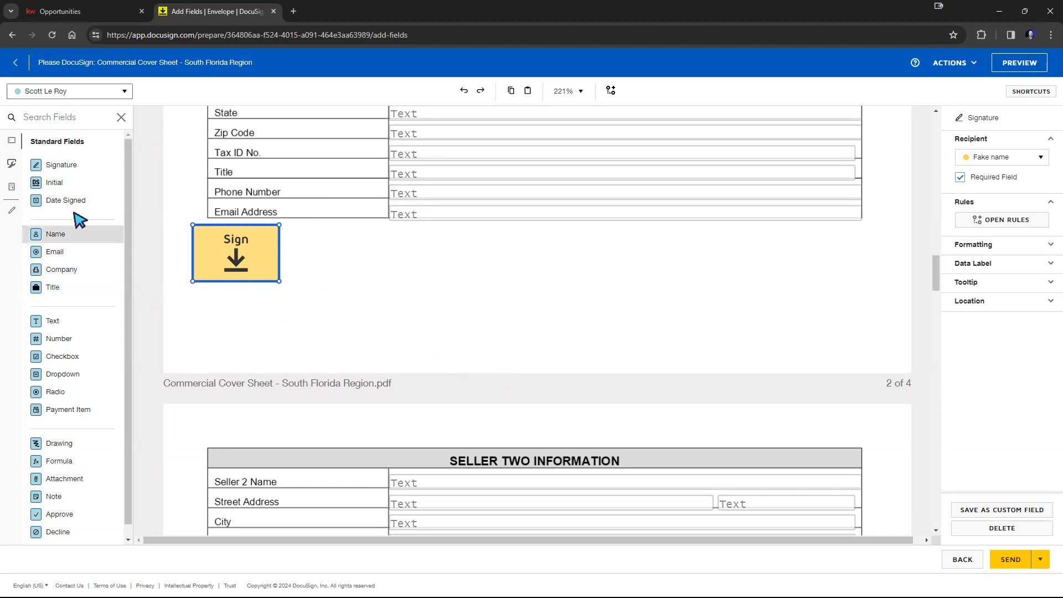
pyautogui.moveTo(57, 184); pyautogui.dragTo(292, 233)
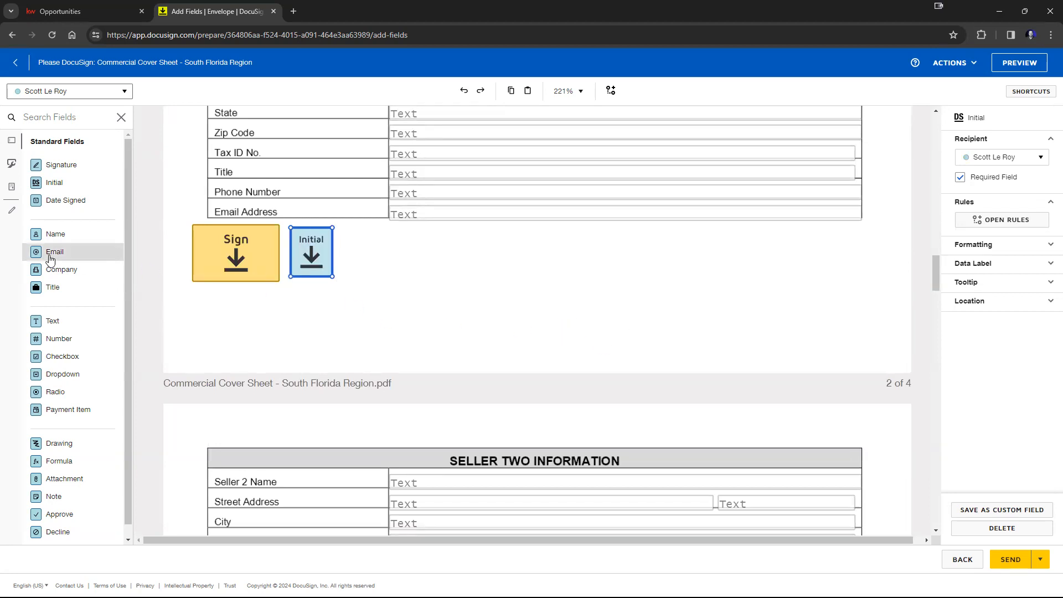
pyautogui.moveTo(68, 206); pyautogui.dragTo(409, 251)
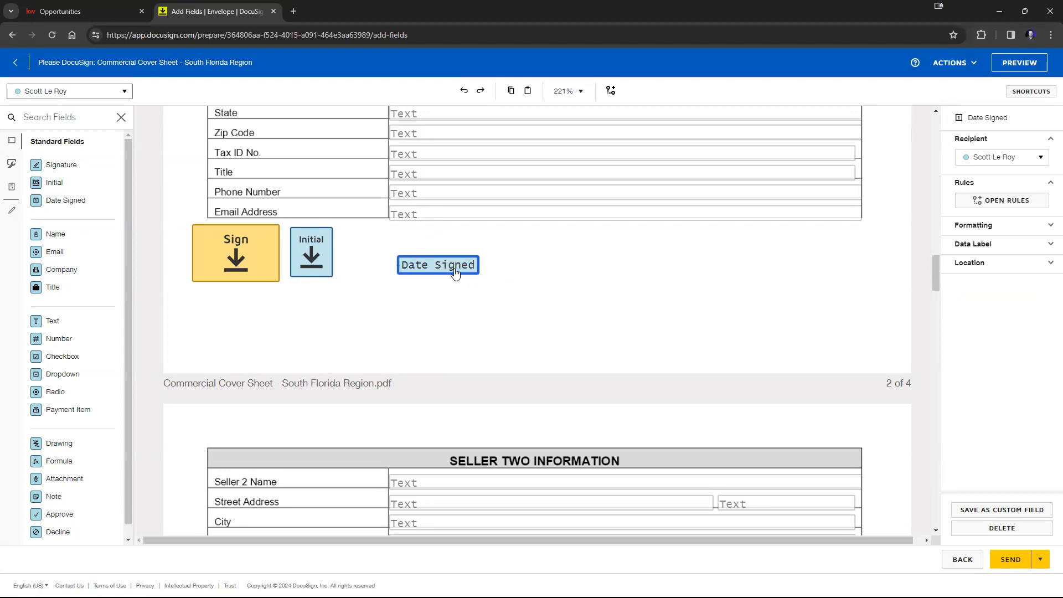
pyautogui.moveTo(455, 273); pyautogui.dragTo(457, 270)
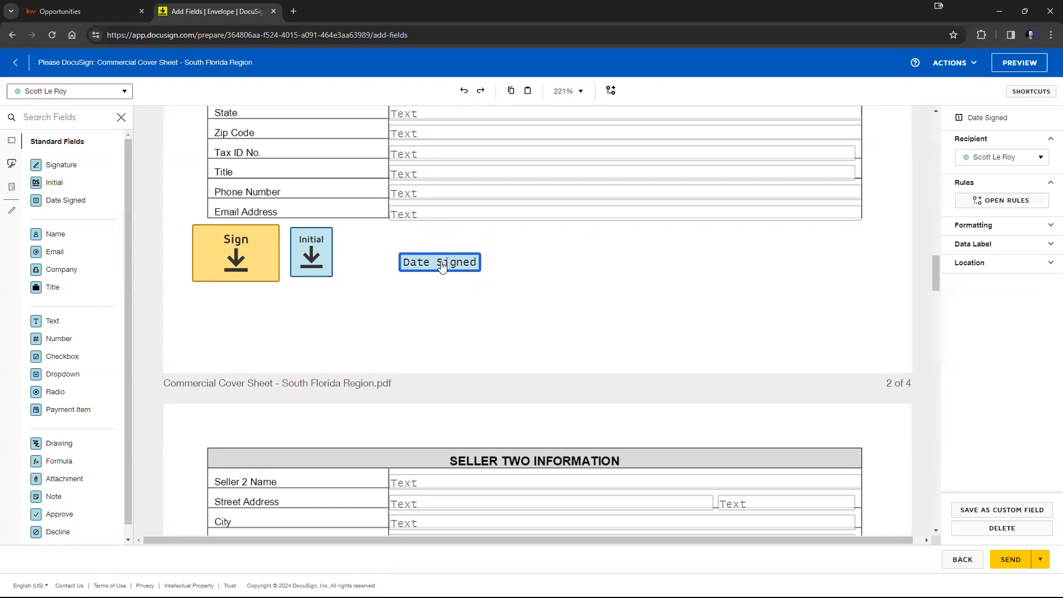
pyautogui.click(1019, 62)
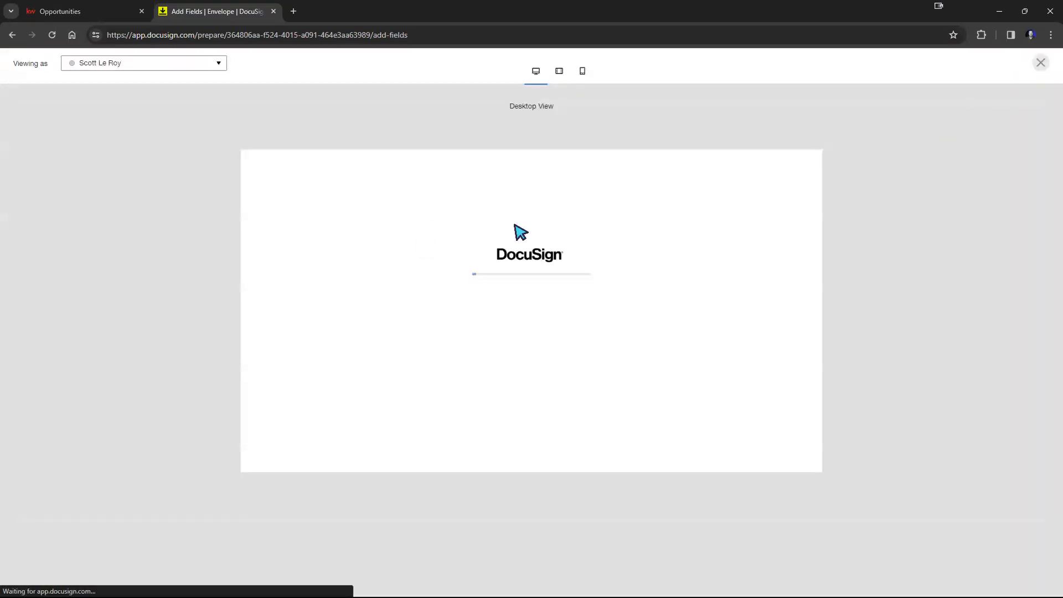
pyautogui.scroll(-20, 725, 288)
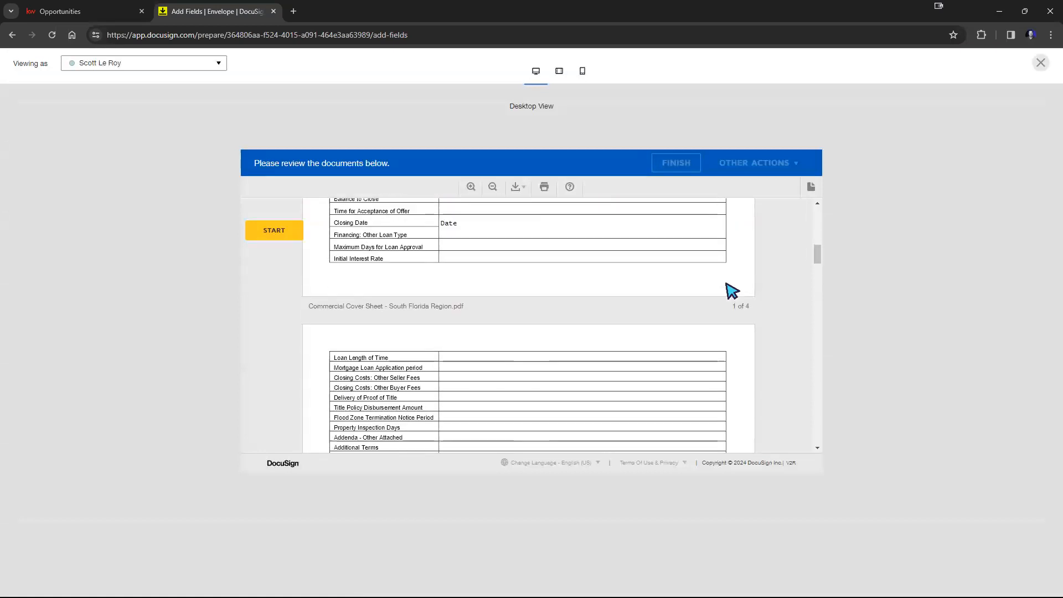
pyautogui.scroll(-1, 720, 292)
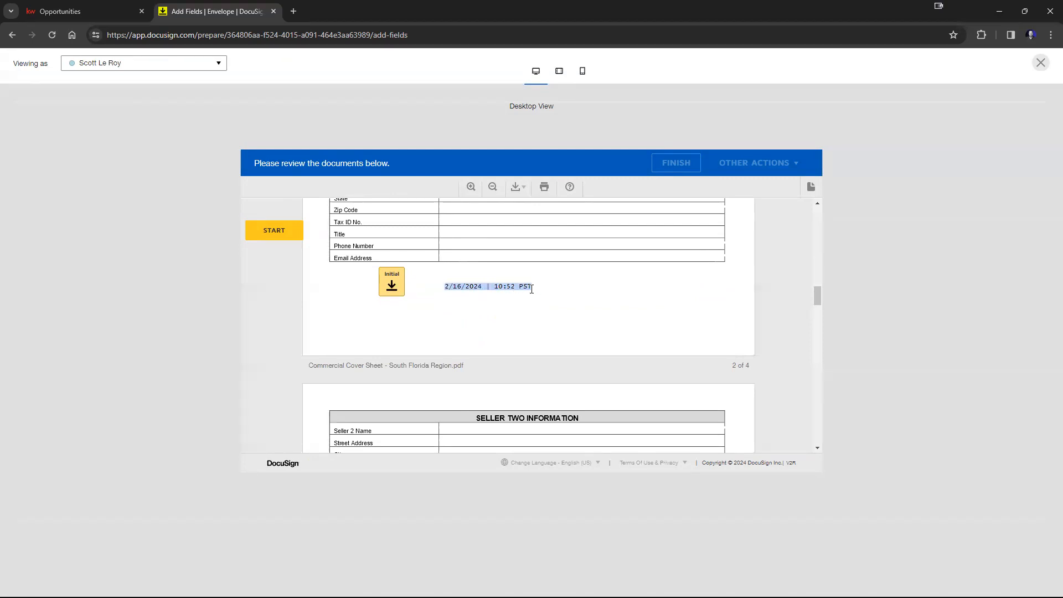
pyautogui.click(568, 299)
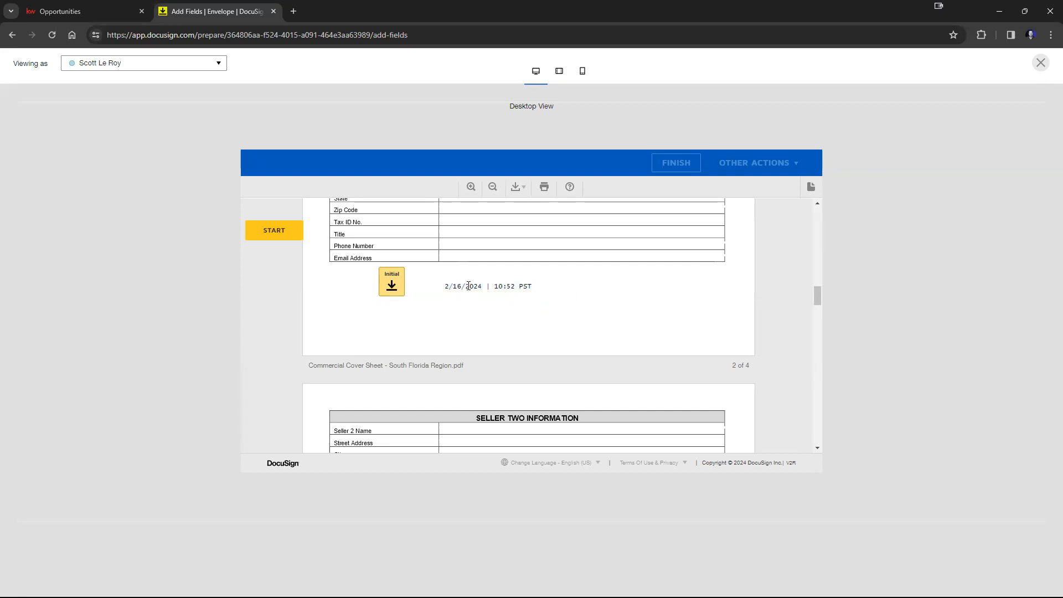
pyautogui.scroll(-7, 501, 299)
pyautogui.scroll(2, 512, 297)
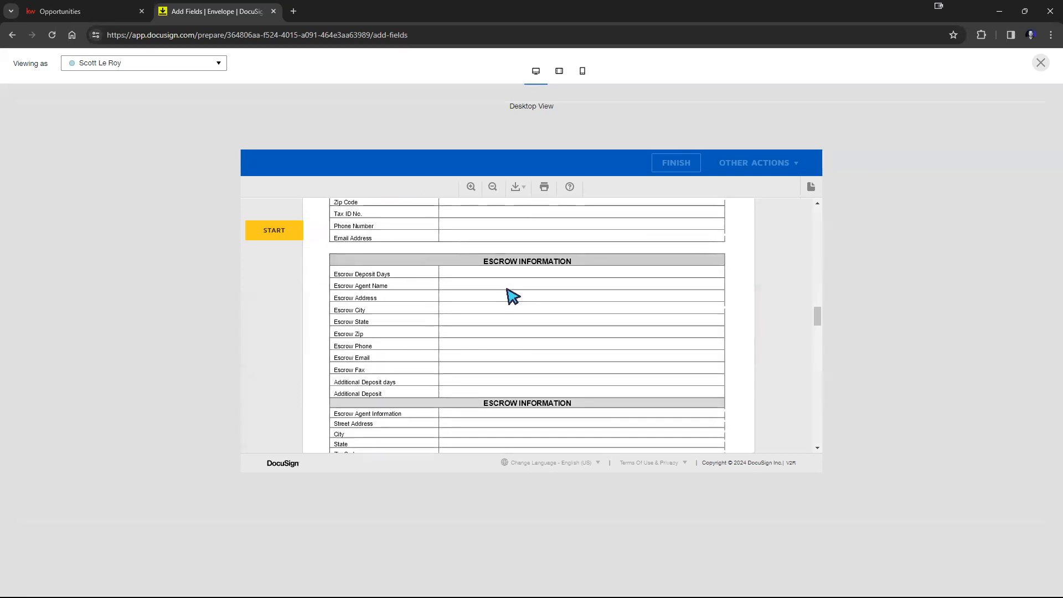
pyautogui.scroll(-3, 508, 289)
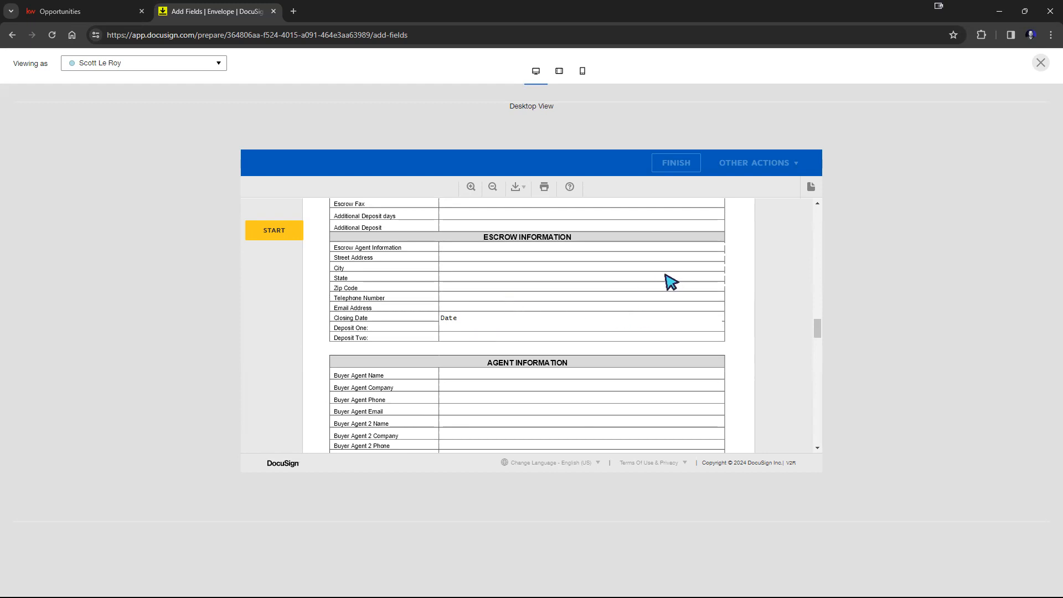
pyautogui.click(1040, 63)
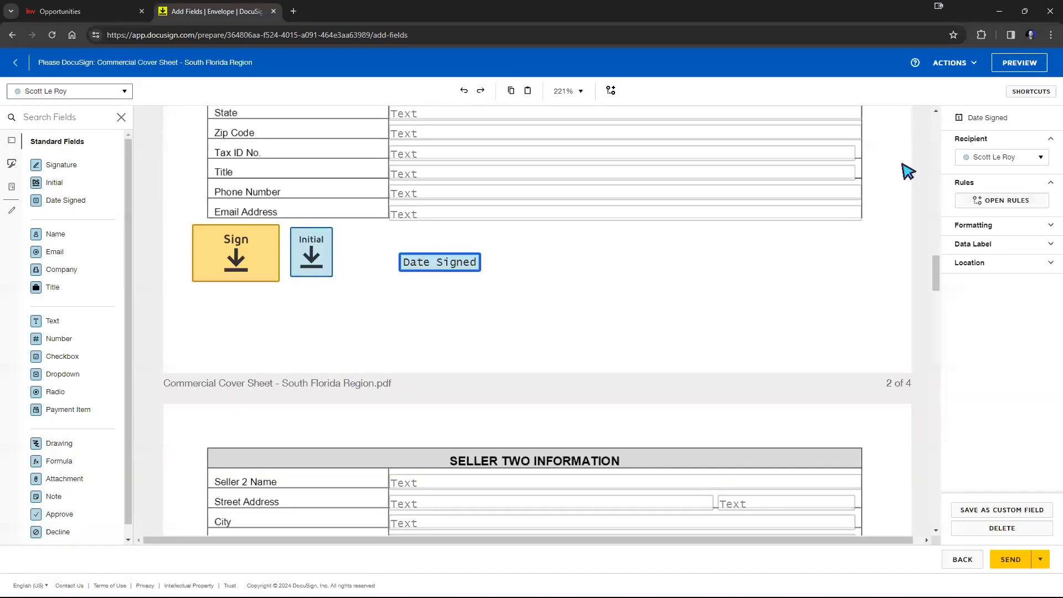
# Step: Shift the Date Signed field left and add a Dropdown field to its right on page 2, assigned to Fake name
pyautogui.moveTo(449, 263); pyautogui.dragTo(403, 260)
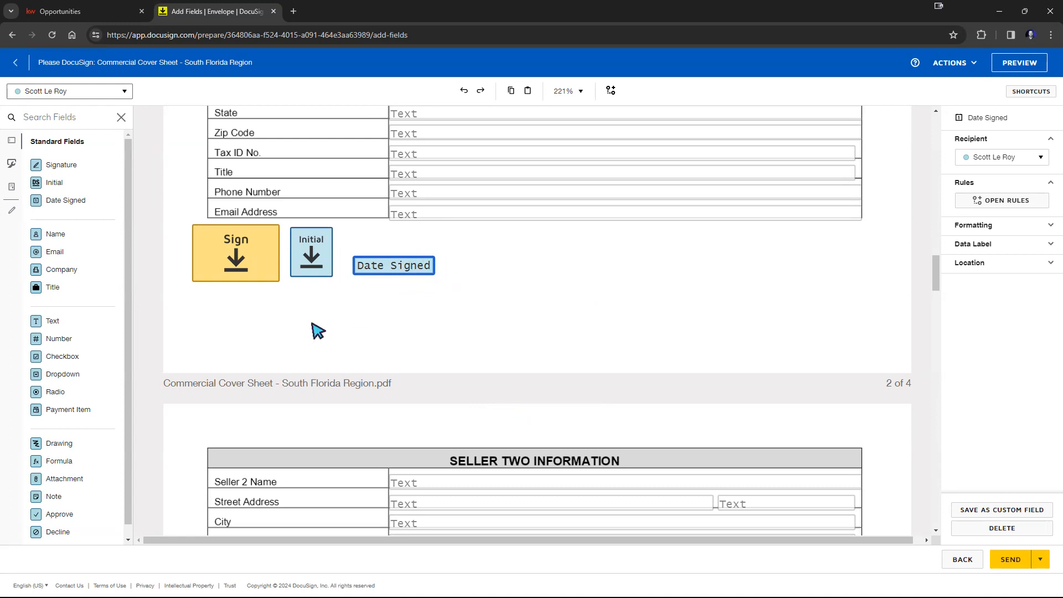
pyautogui.click(57, 379)
pyautogui.moveTo(57, 379); pyautogui.dragTo(641, 255)
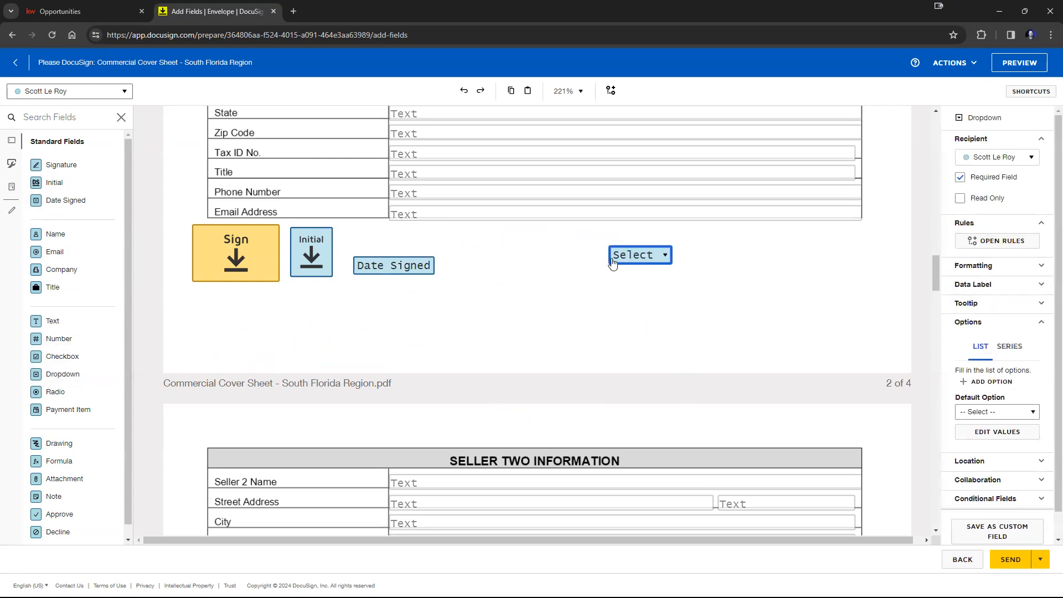
pyautogui.click(992, 158)
pyautogui.click(995, 176)
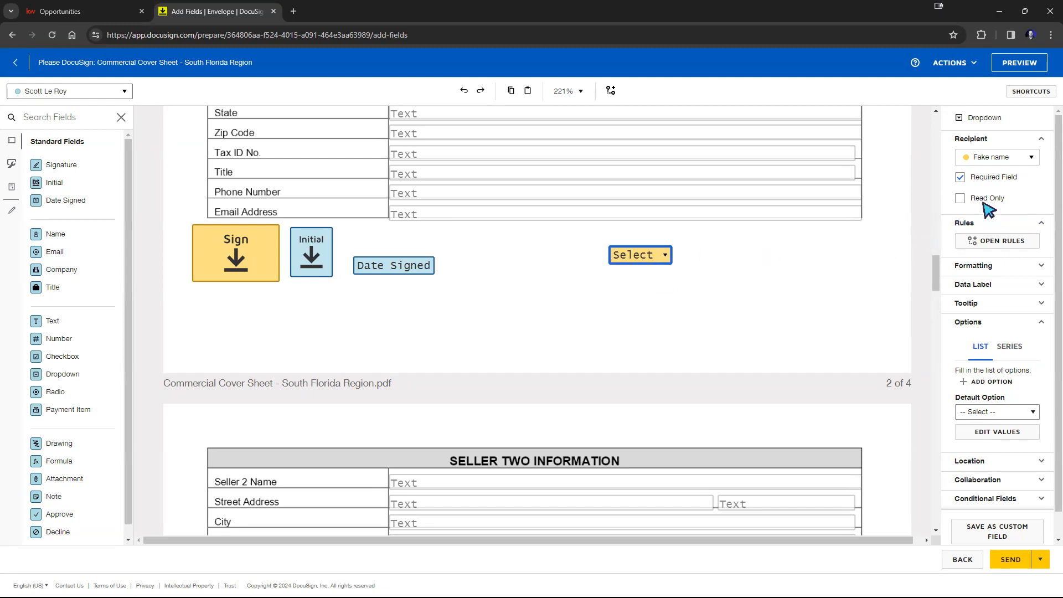
# Step: Fill the dropdown's option list with the values 1, 2 and 3
pyautogui.scroll(-1, 963, 285)
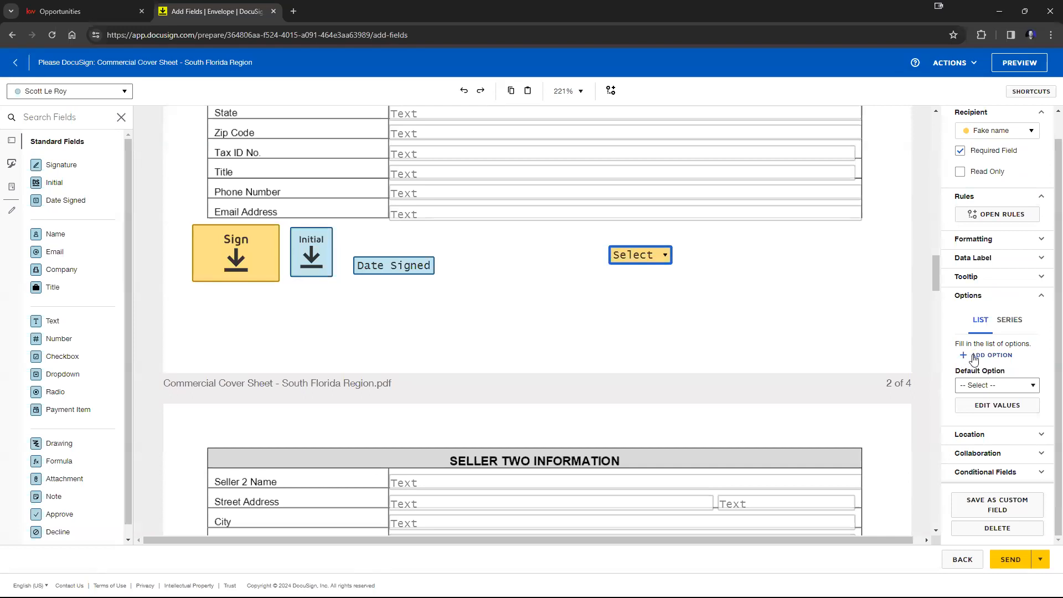
pyautogui.click(992, 356)
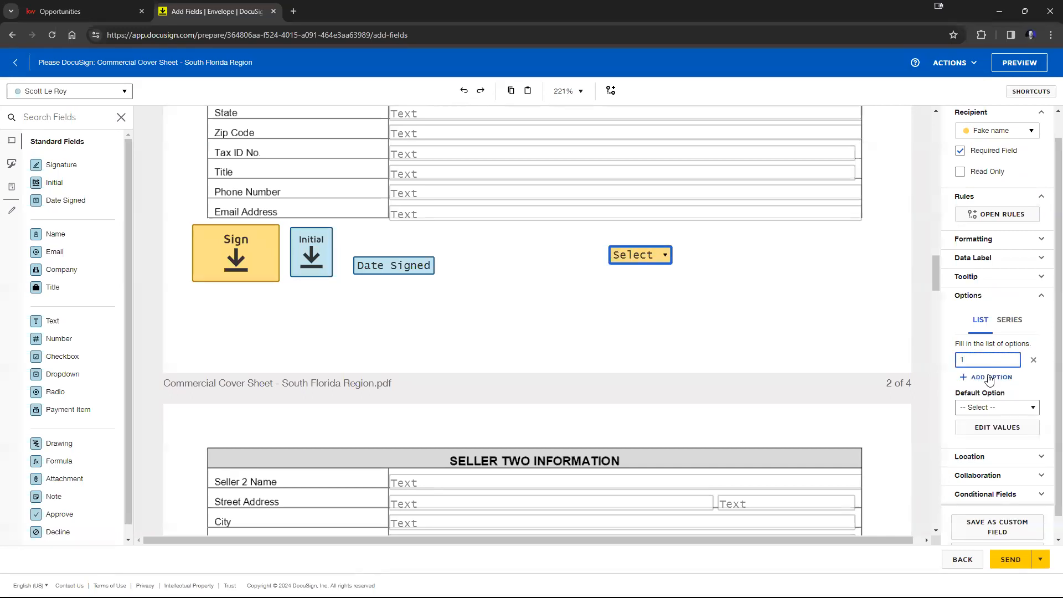
pyautogui.click(989, 376)
pyautogui.click(985, 398)
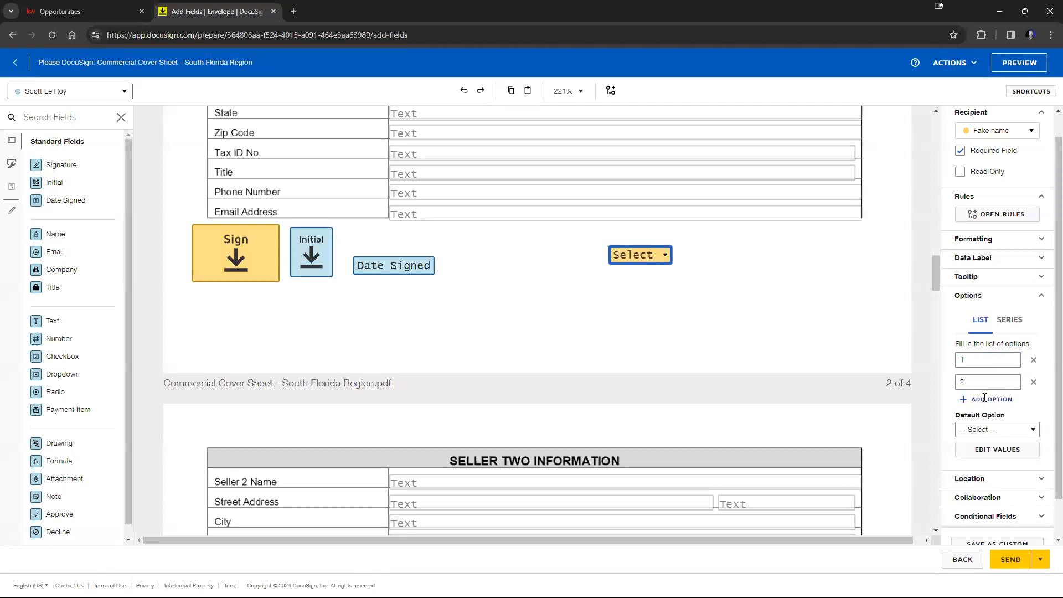
pyautogui.click(982, 403)
pyautogui.write('3')
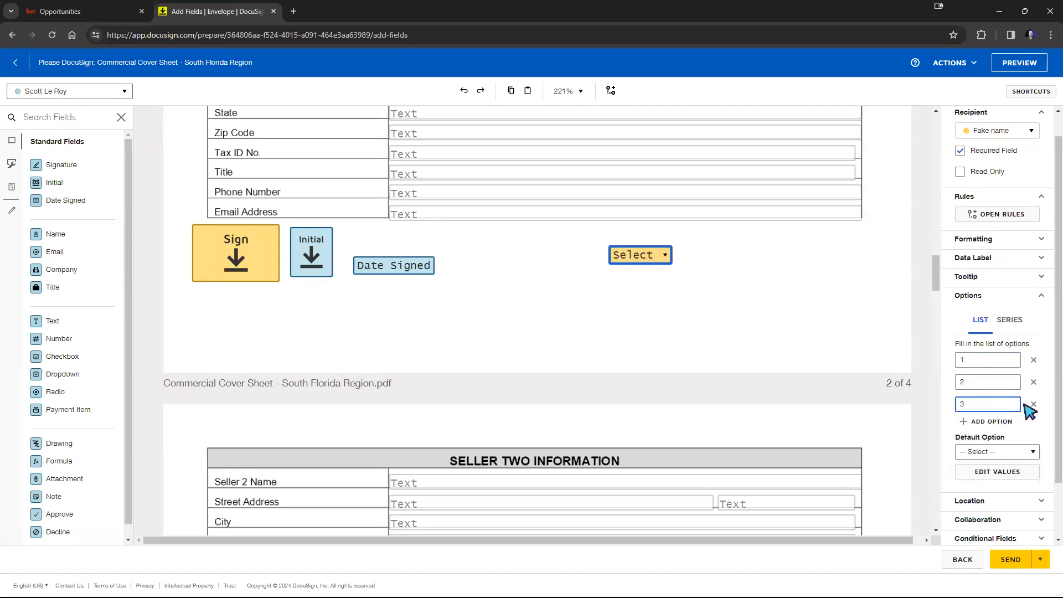
pyautogui.click(930, 426)
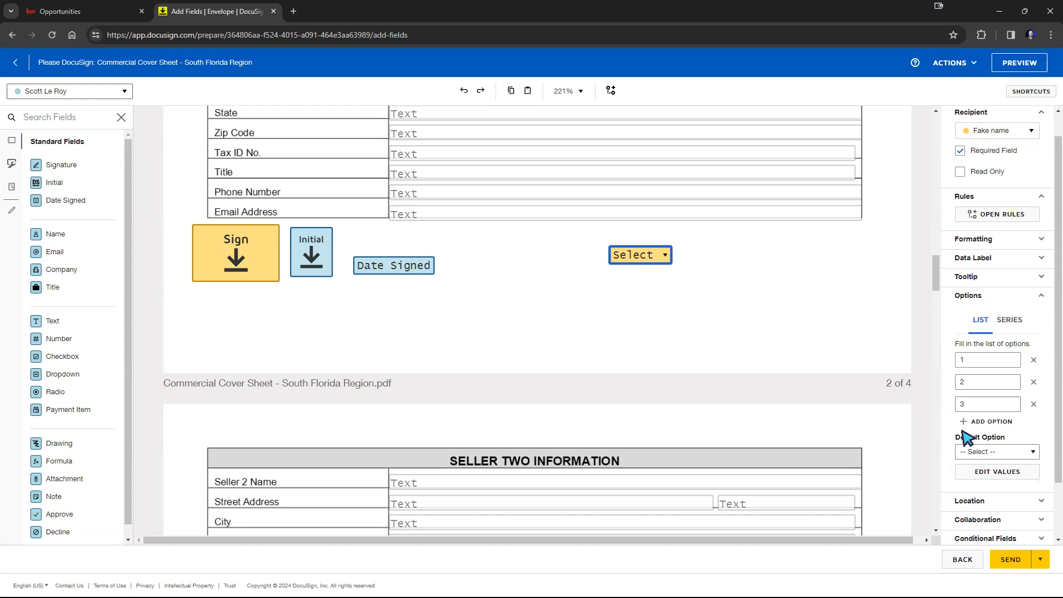
# Step: Examine the dropdown's default option choices and the options listed in the field on the page
pyautogui.click(1001, 452)
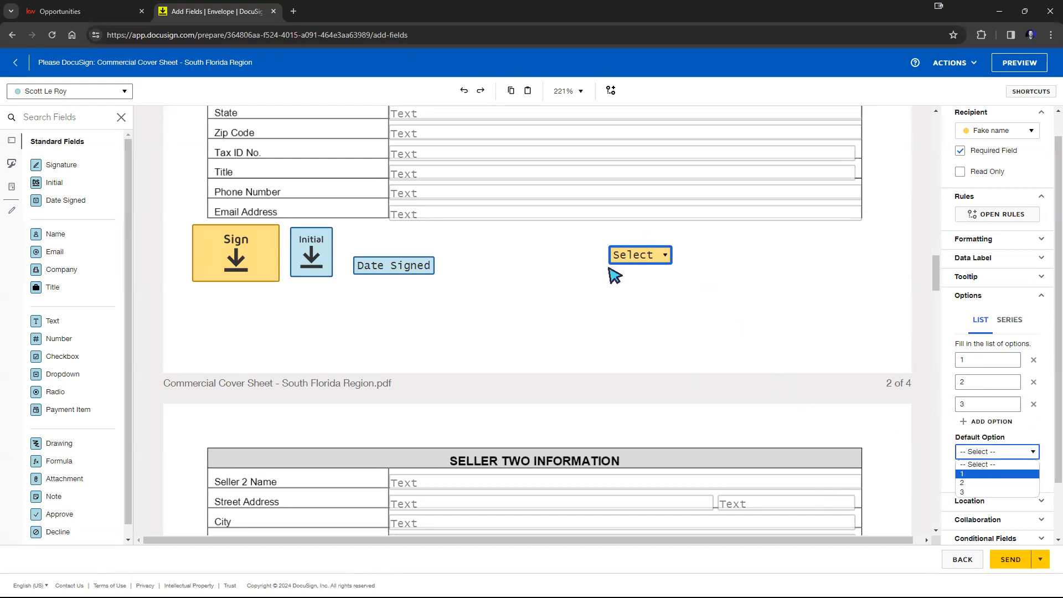
pyautogui.click(785, 335)
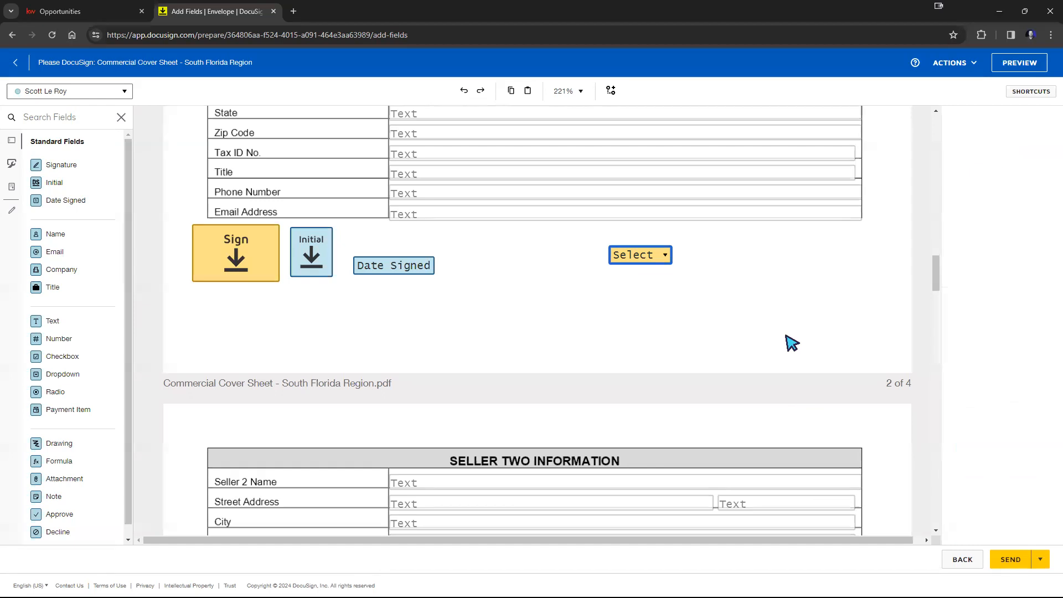
pyautogui.click(649, 261)
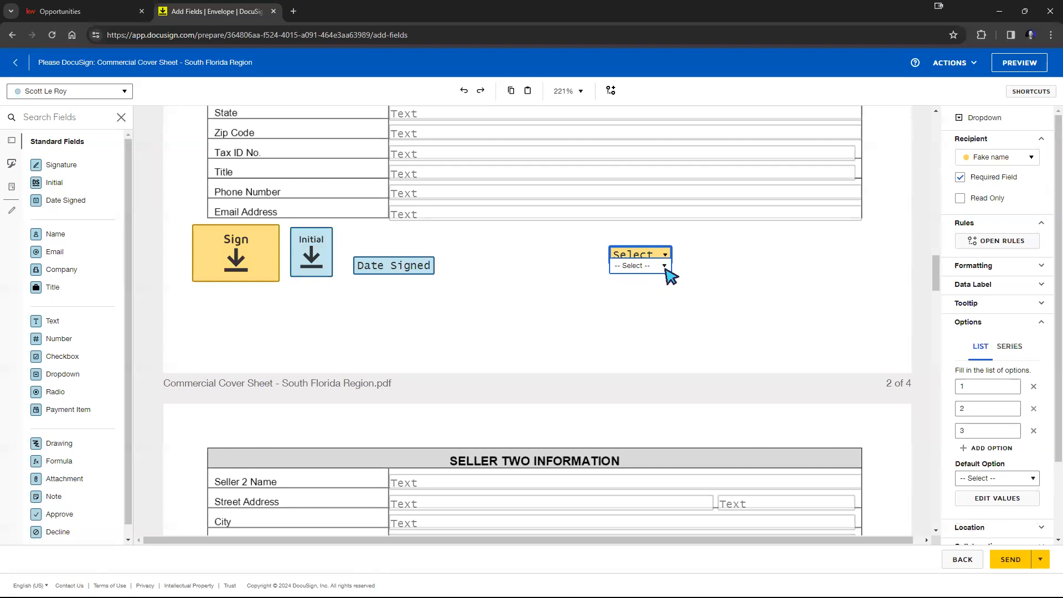
pyautogui.click(665, 267)
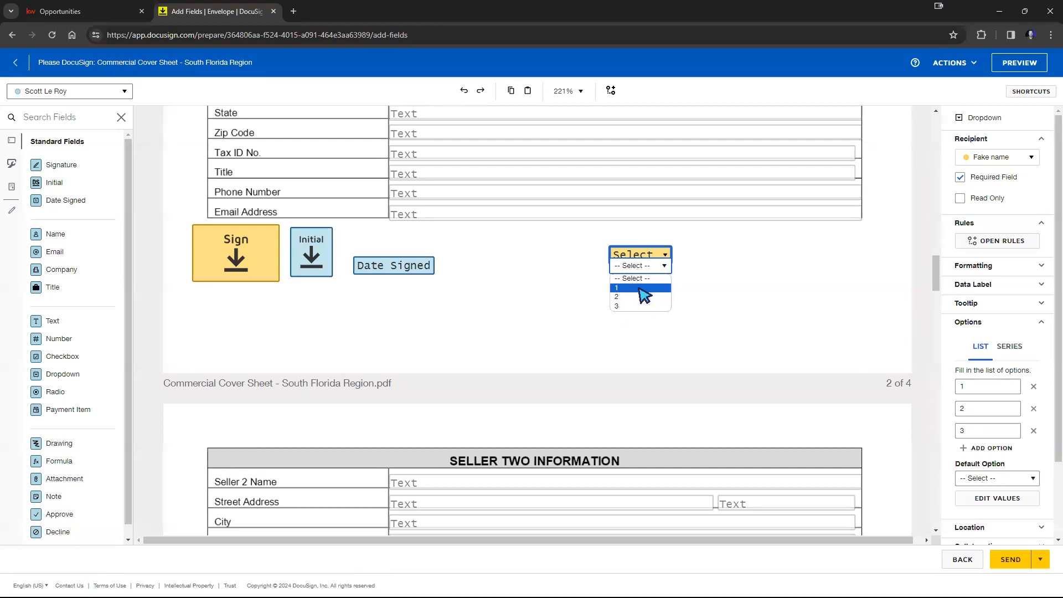
pyautogui.click(1018, 479)
pyautogui.click(979, 501)
pyautogui.click(782, 330)
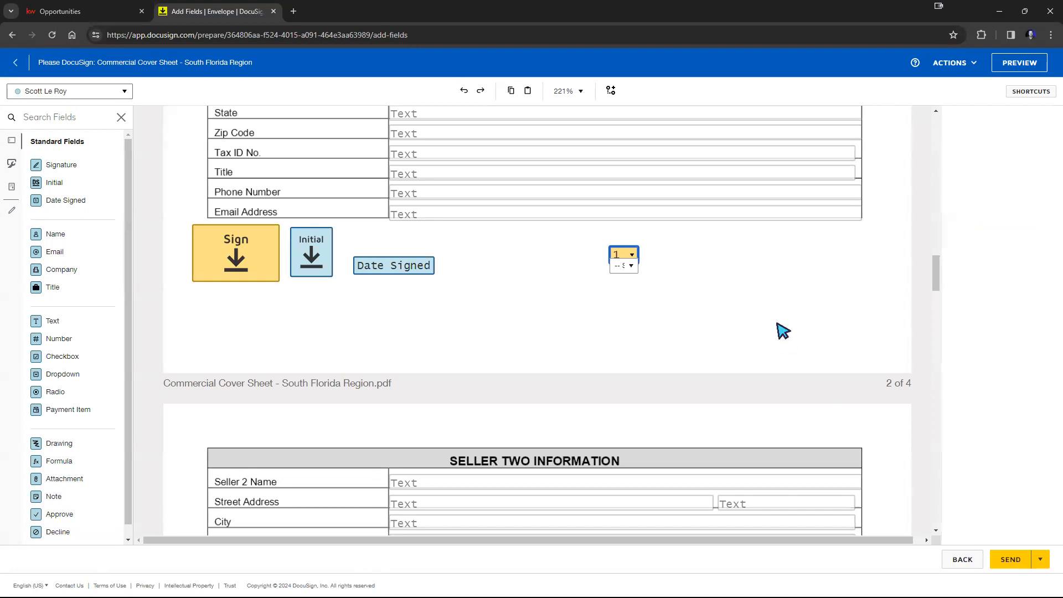
pyautogui.click(662, 259)
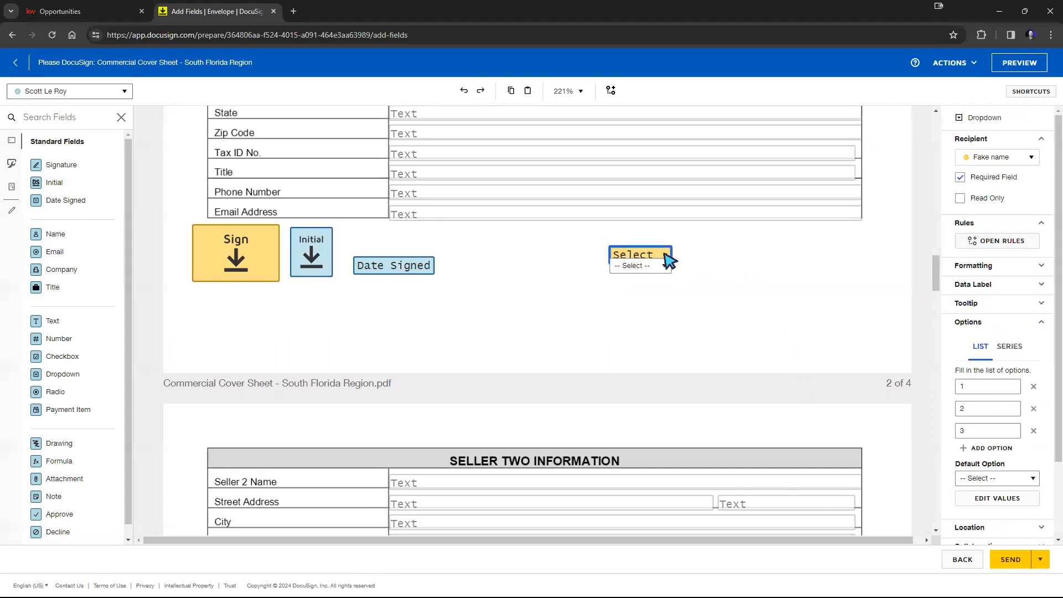
pyautogui.click(988, 387)
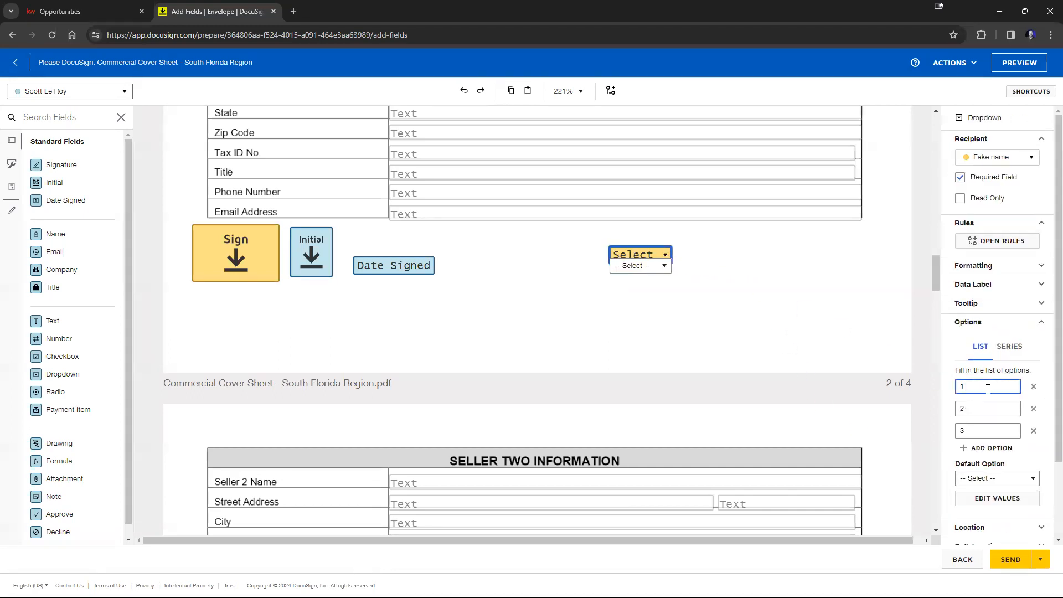
# Step: Set the dropdown's default option to 1, then send the envelope
pyautogui.click(1026, 479)
pyautogui.click(969, 492)
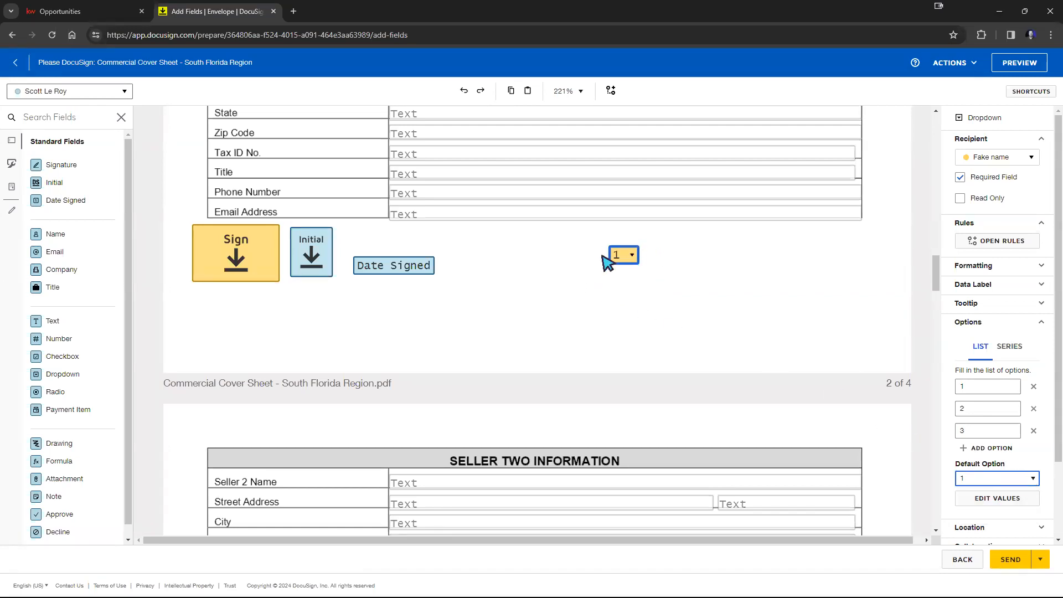
pyautogui.click(633, 257)
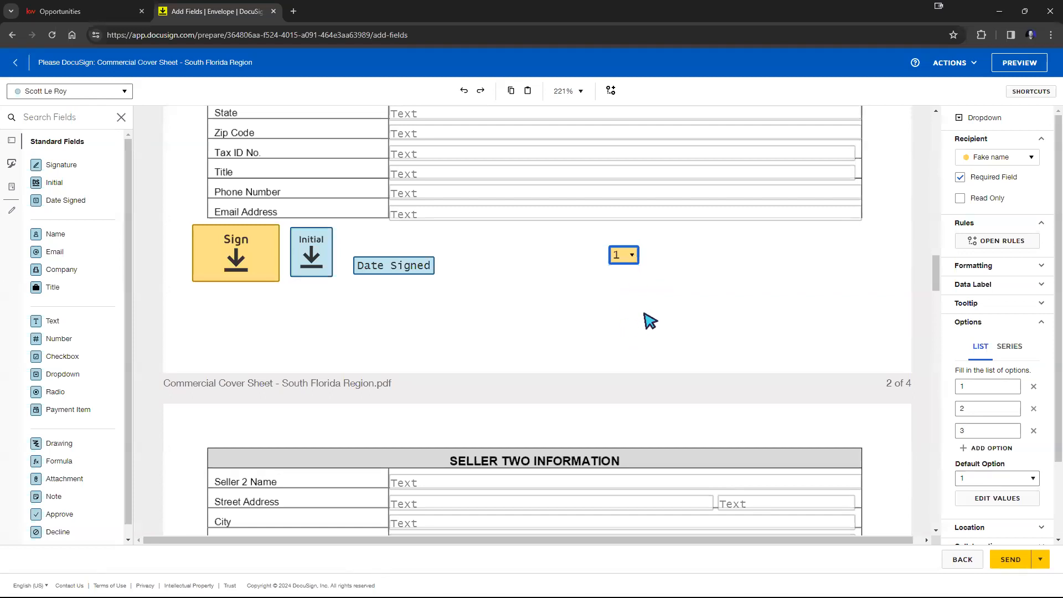
pyautogui.click(717, 343)
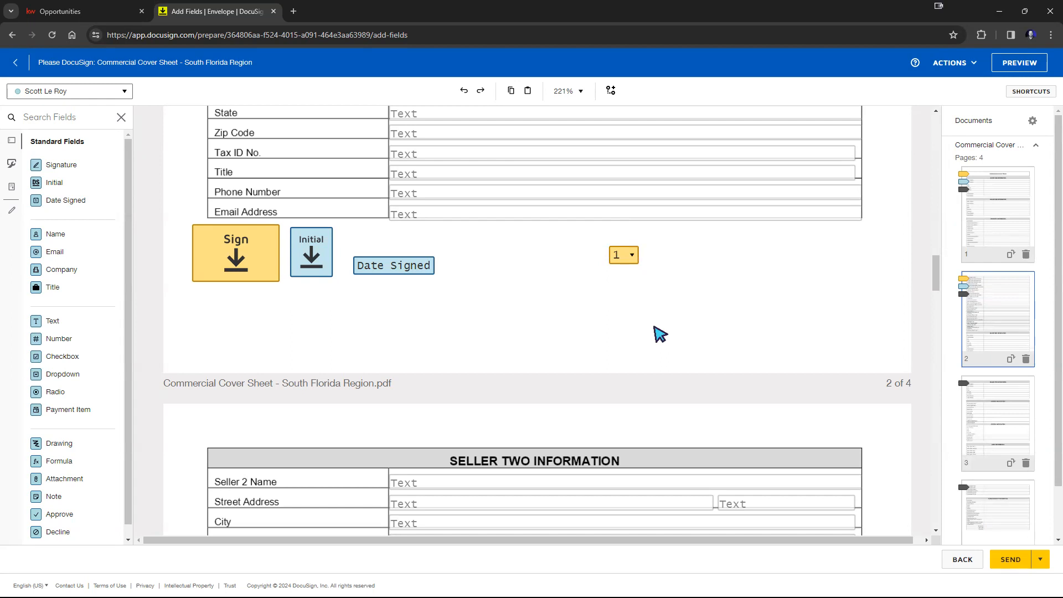
pyautogui.click(1003, 563)
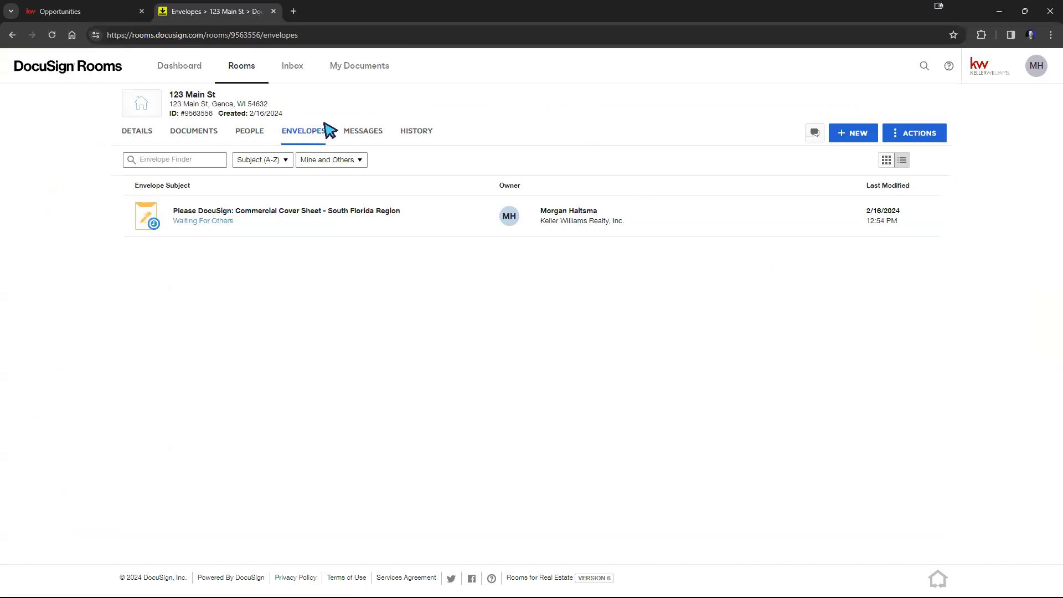
# Step: Review the room's documents and the sent envelope's details and recipients
pyautogui.click(194, 132)
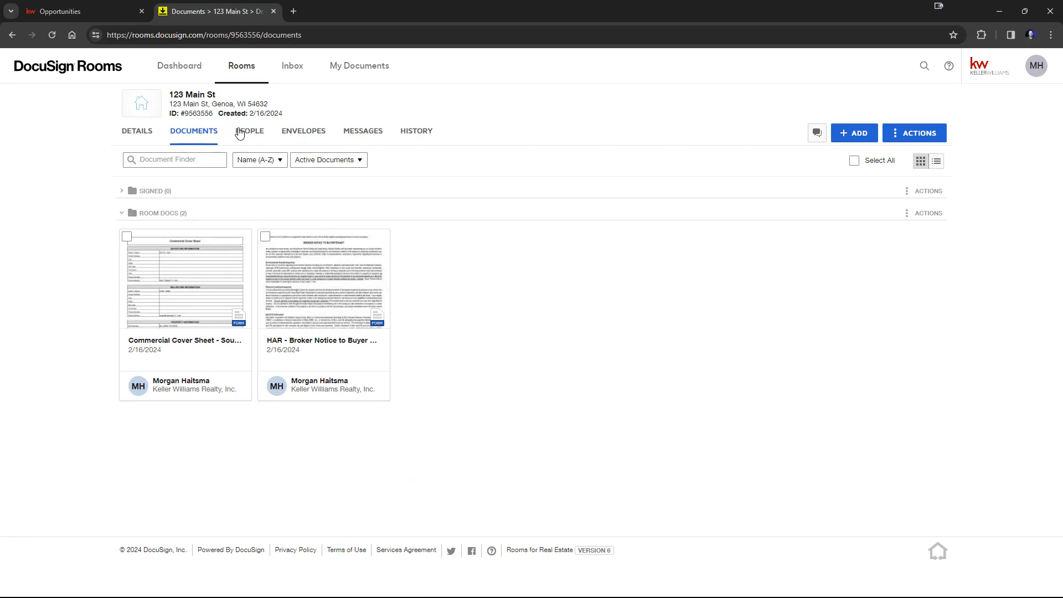
pyautogui.click(299, 133)
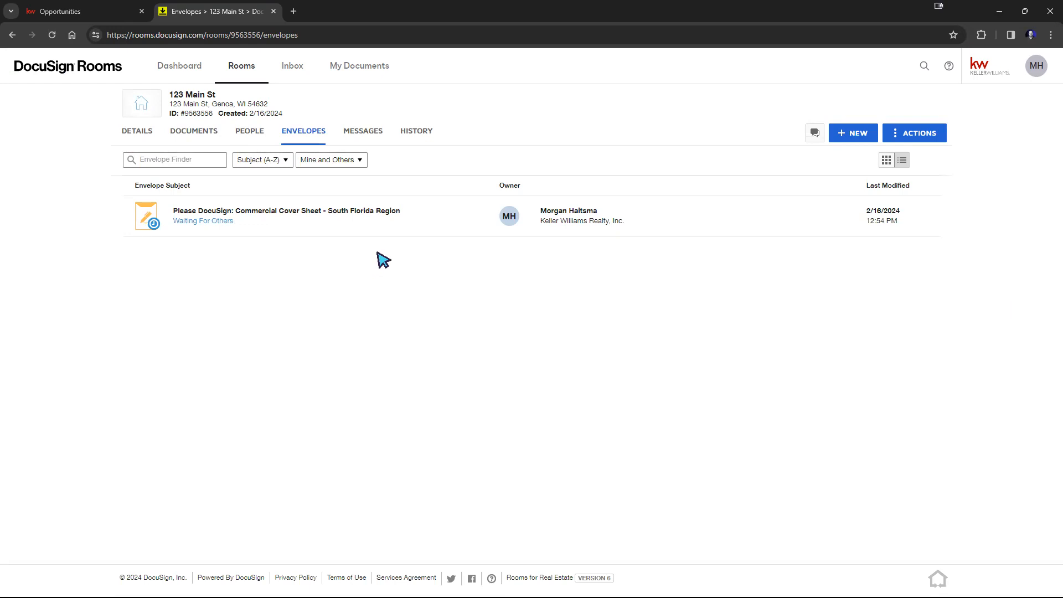
pyautogui.click(356, 224)
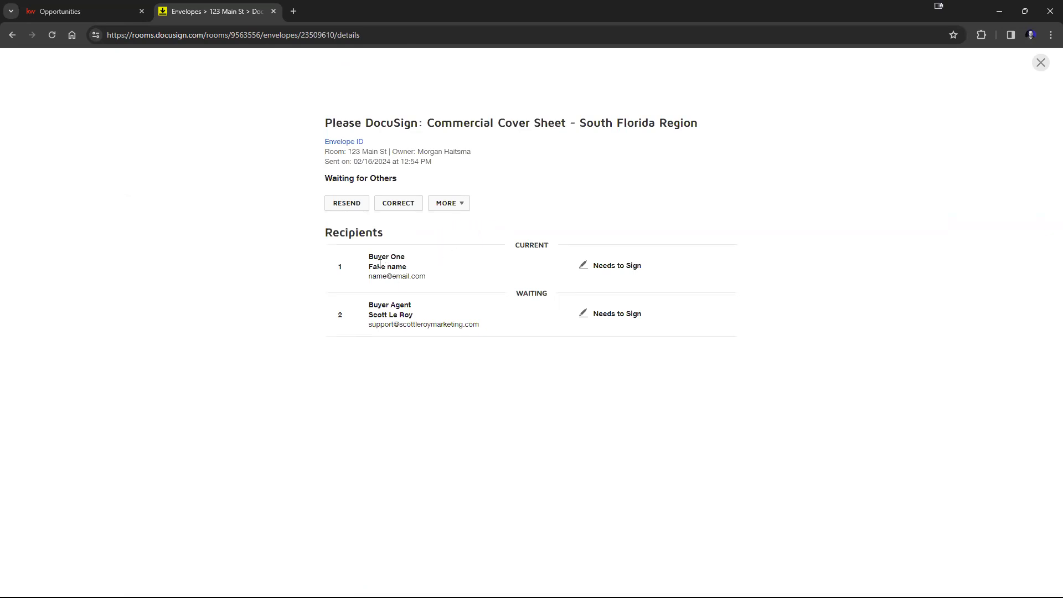
pyautogui.moveTo(371, 258); pyautogui.dragTo(421, 273)
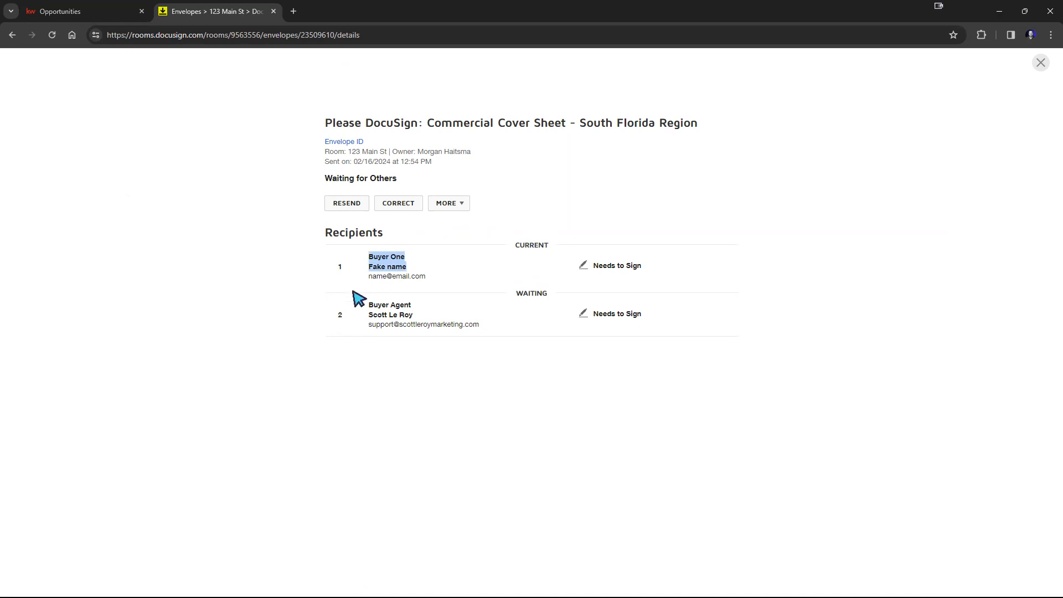
pyautogui.moveTo(368, 305); pyautogui.dragTo(472, 325)
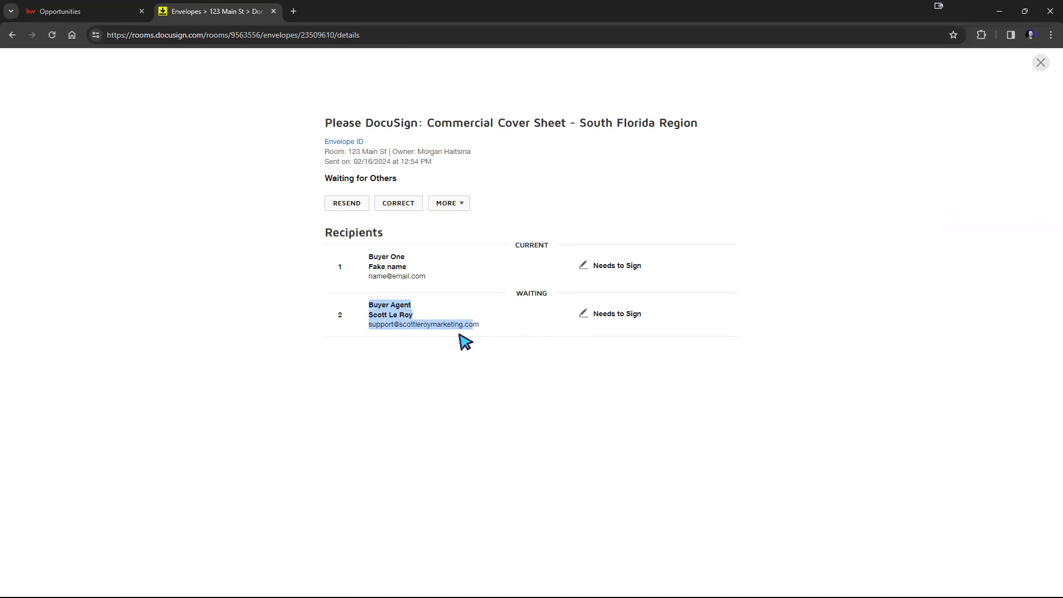
pyautogui.moveTo(417, 257); pyautogui.dragTo(368, 258)
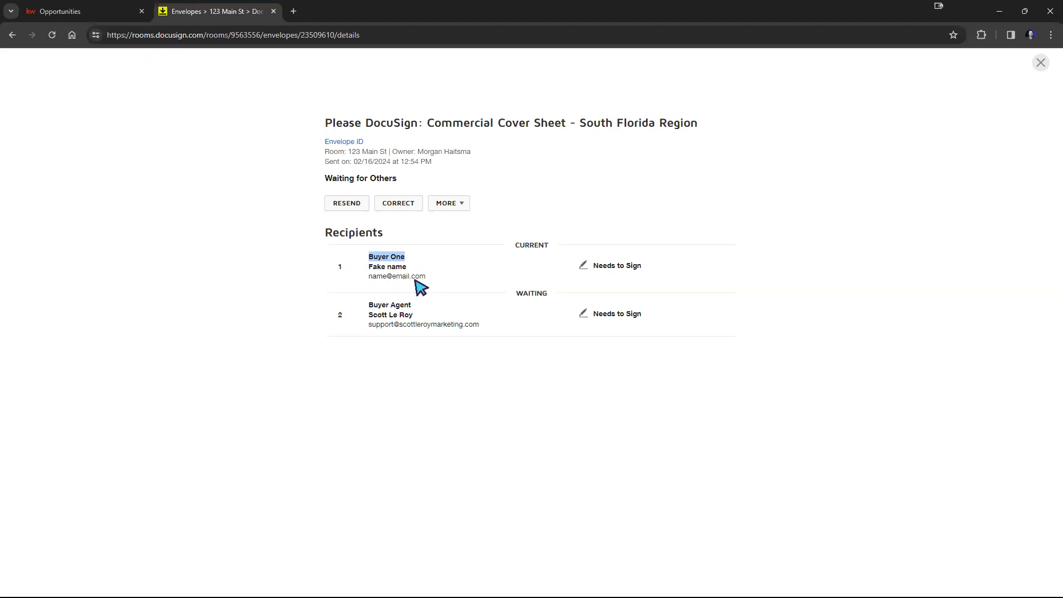
# Step: Correct the envelope by editing Buyer One's e-mail address and submitting the correction
pyautogui.click(404, 206)
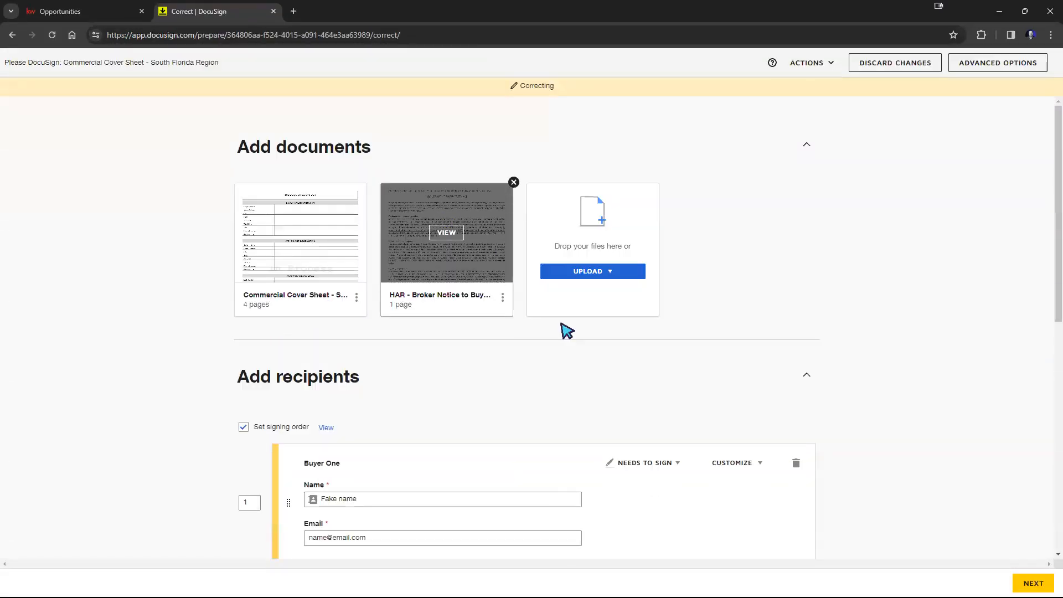
pyautogui.scroll(-6, 567, 331)
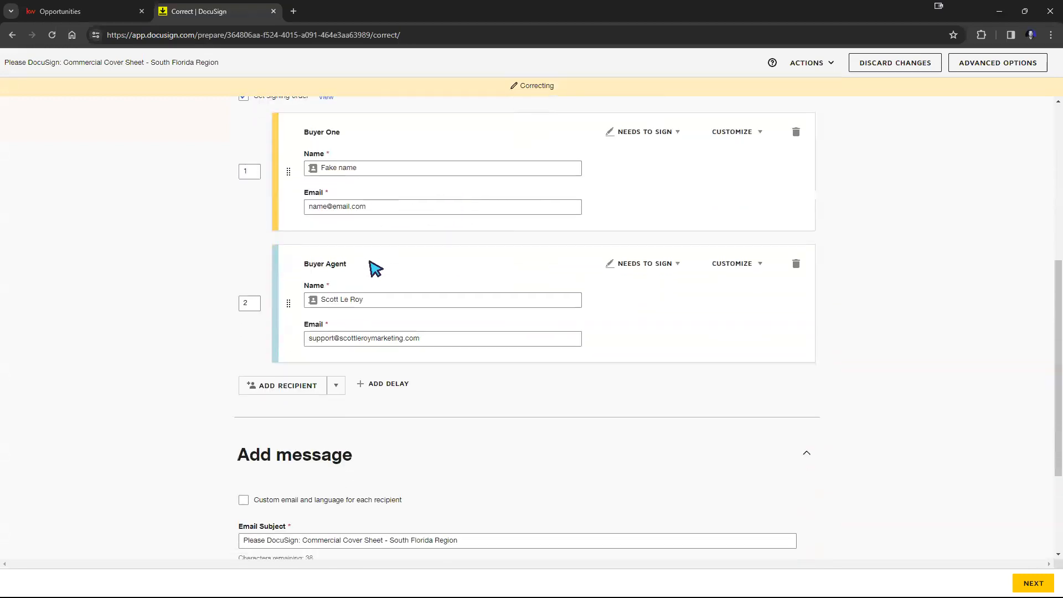
pyautogui.click(351, 206)
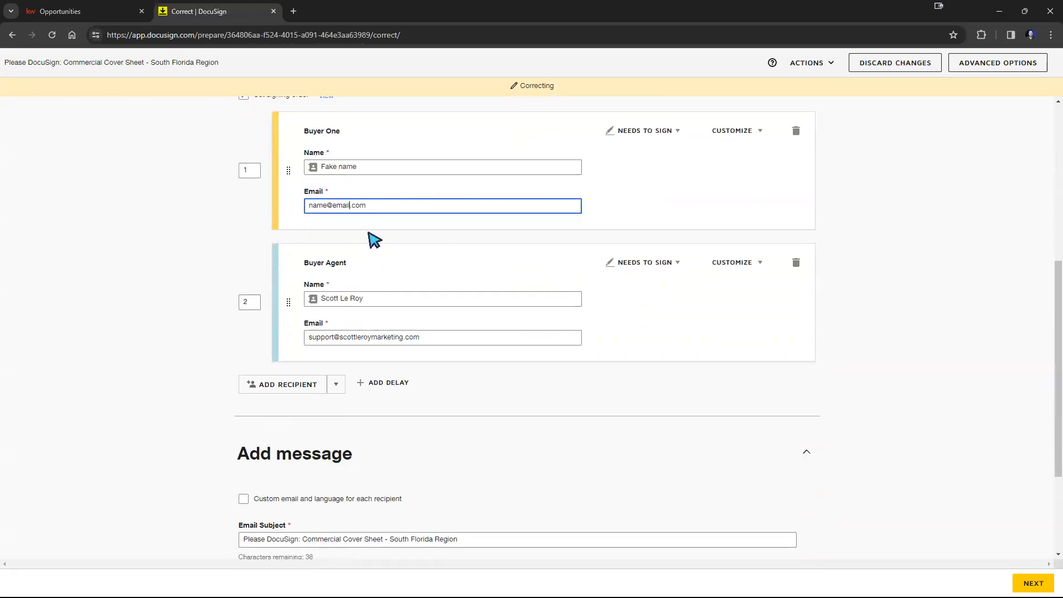
pyautogui.click(895, 299)
pyautogui.scroll(-3, 902, 309)
pyautogui.click(1027, 583)
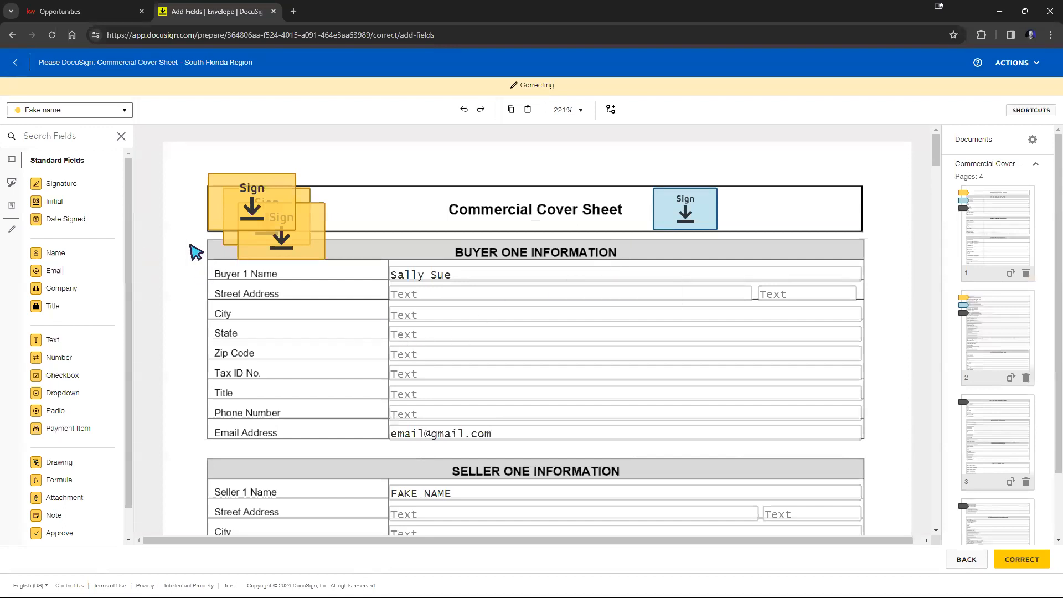
pyautogui.click(1023, 561)
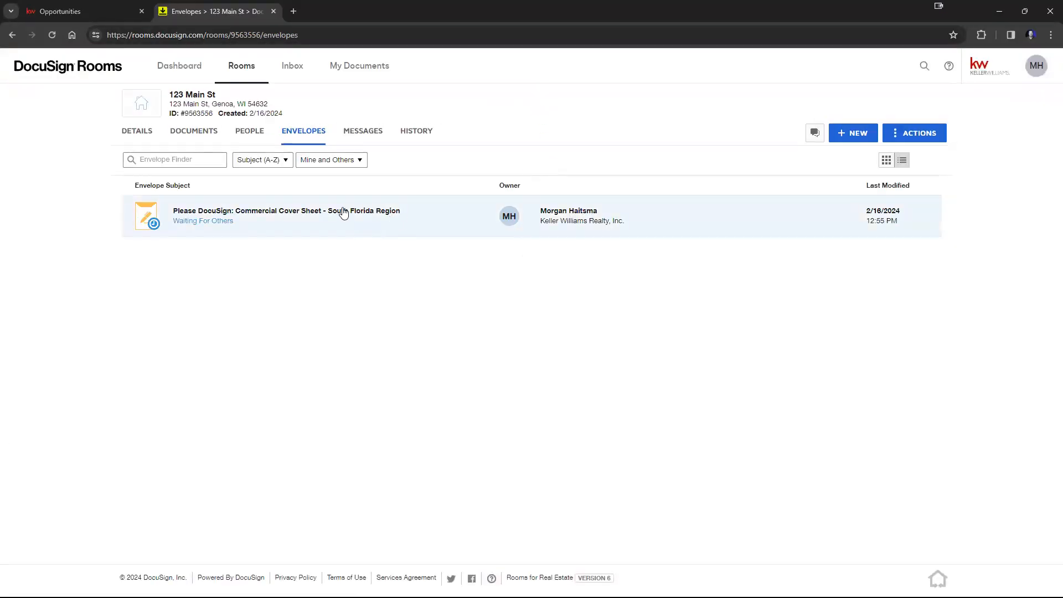
# Step: Open the corrected envelope's details to check Buyer One's e-mail, and close them
pyautogui.click(281, 227)
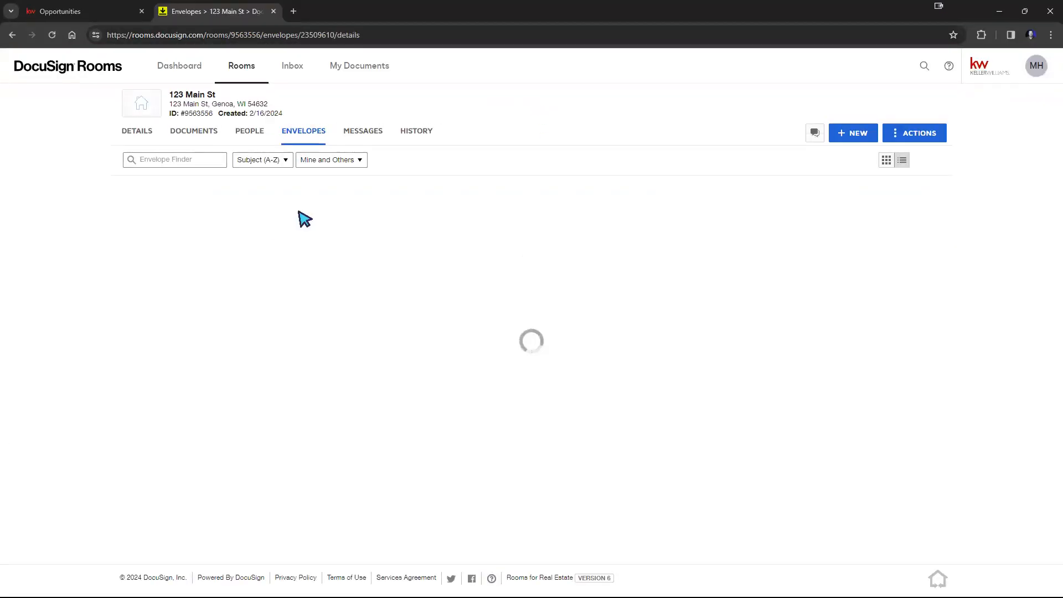
pyautogui.moveTo(369, 276); pyautogui.dragTo(404, 277)
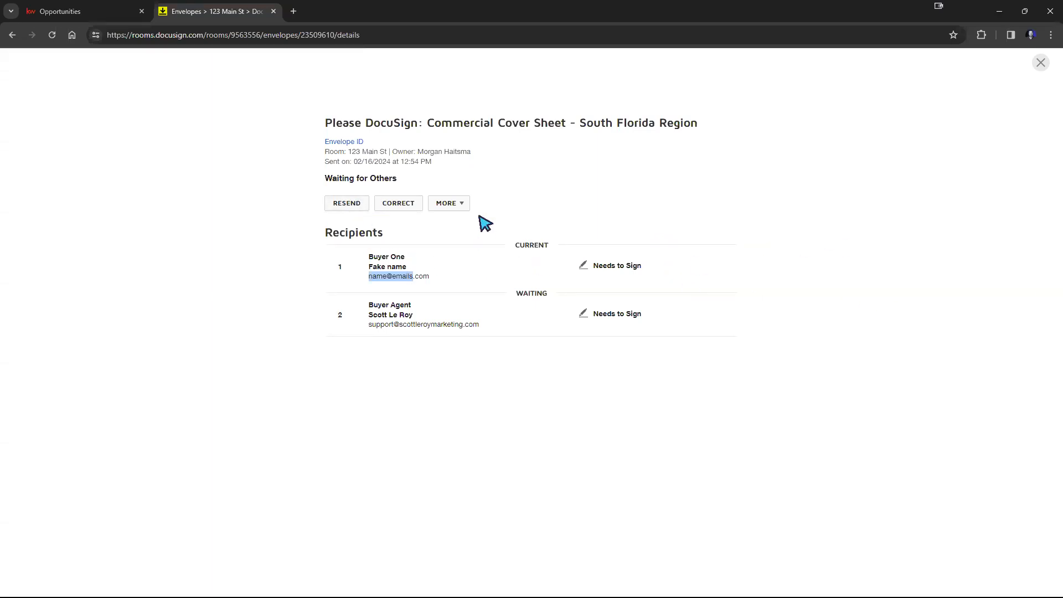
pyautogui.click(1041, 63)
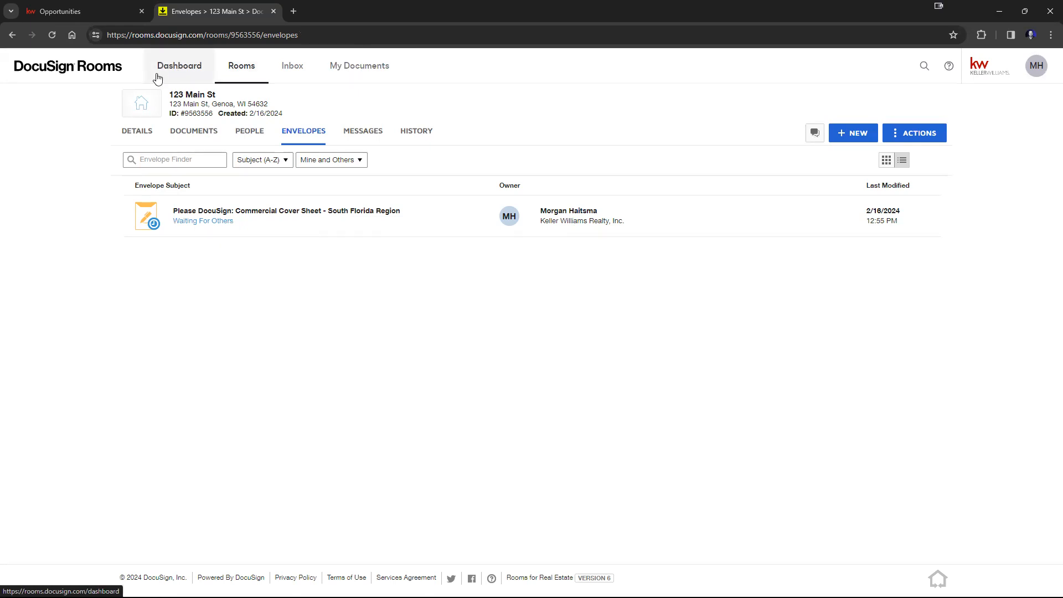
pyautogui.moveTo(169, 95); pyautogui.dragTo(217, 95)
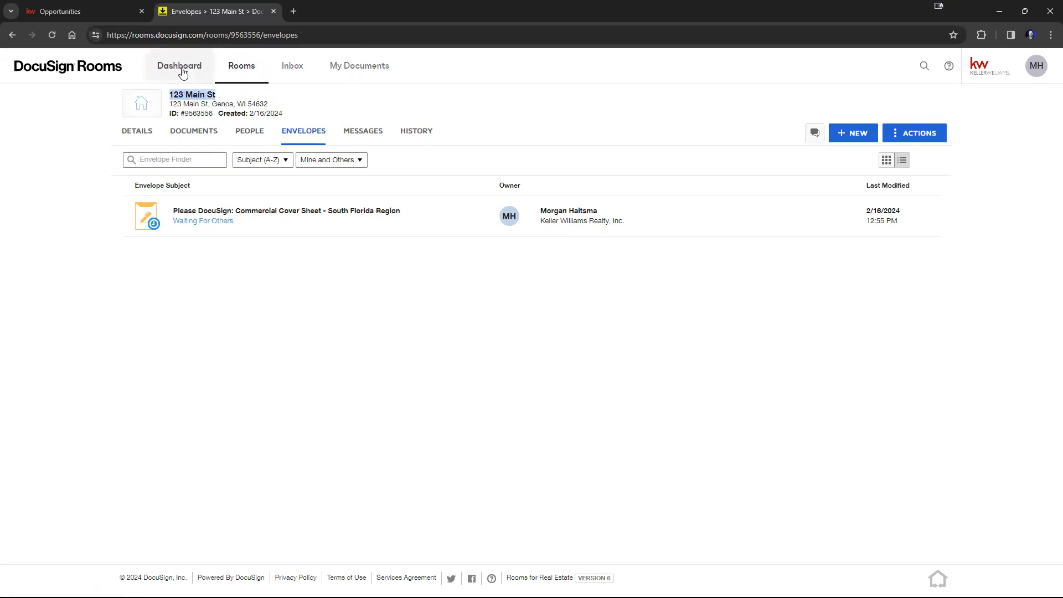
# Step: Delete the *1111 form packet from My Documents
pyautogui.click(361, 69)
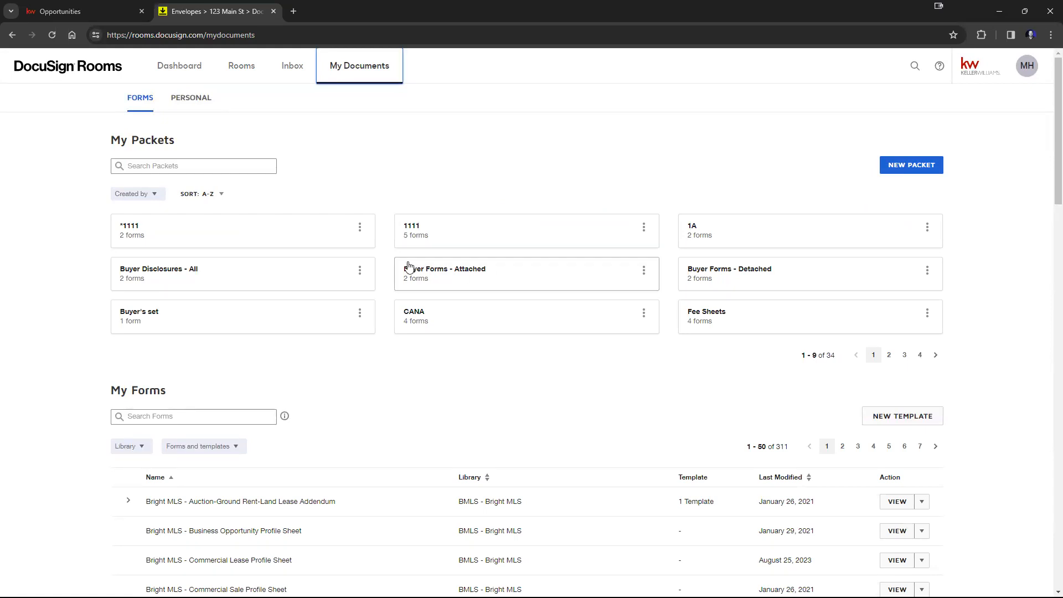
pyautogui.click(360, 228)
pyautogui.click(337, 281)
pyautogui.click(424, 176)
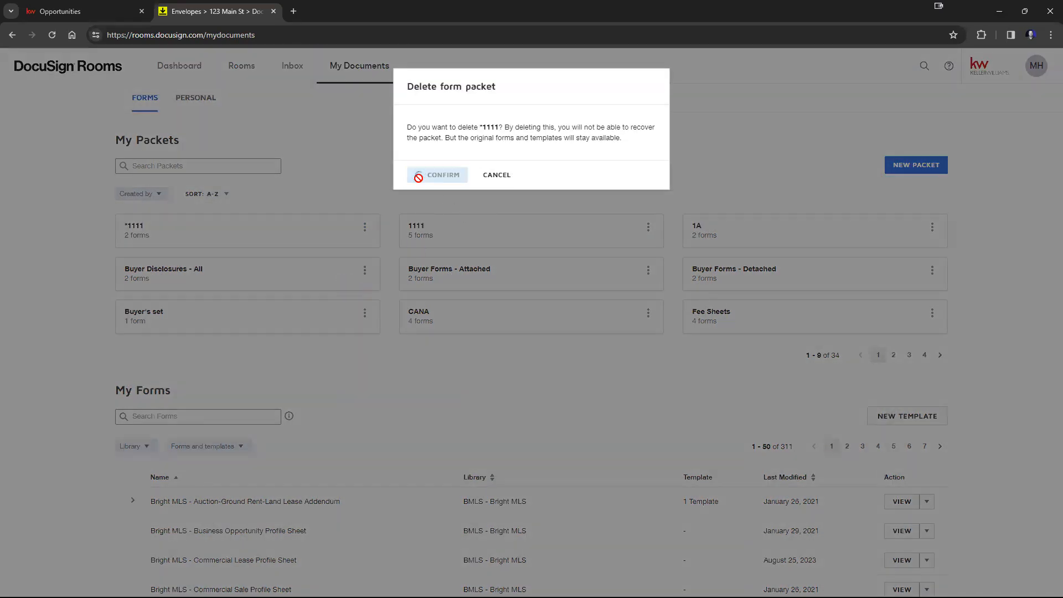
# Step: Delete the 1111 form packet
pyautogui.click(360, 228)
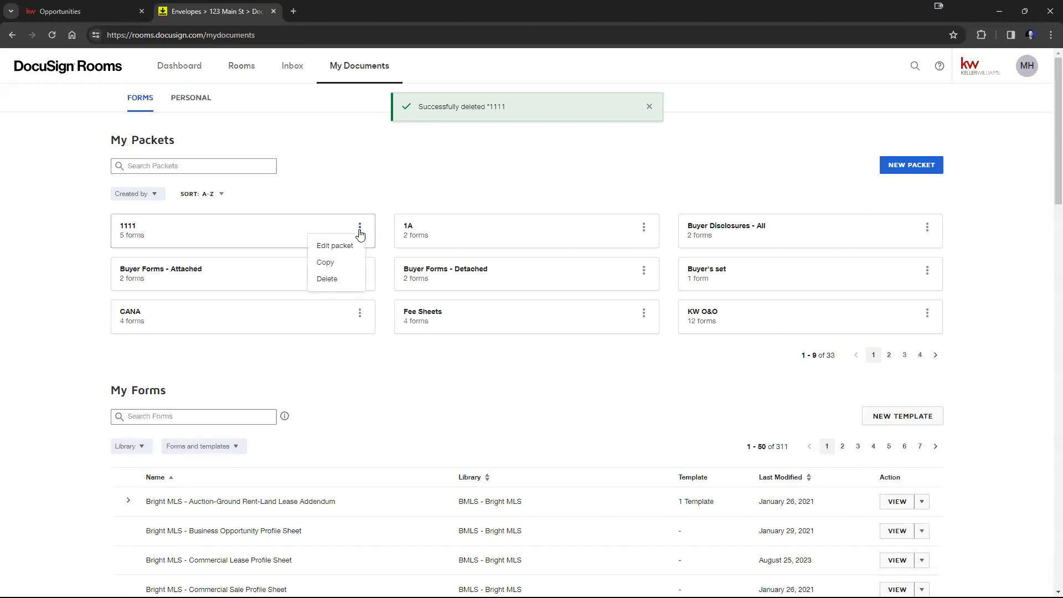
pyautogui.click(333, 278)
pyautogui.click(428, 176)
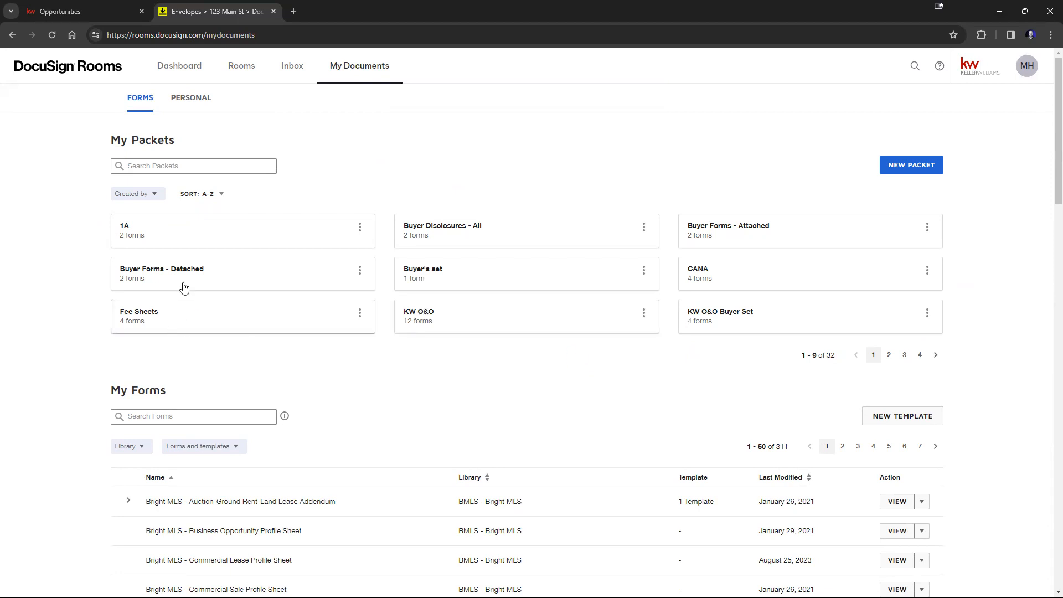
# Step: Browse the packets and forms lists, including the Listing Update Form's action options
pyautogui.scroll(-4, 597, 348)
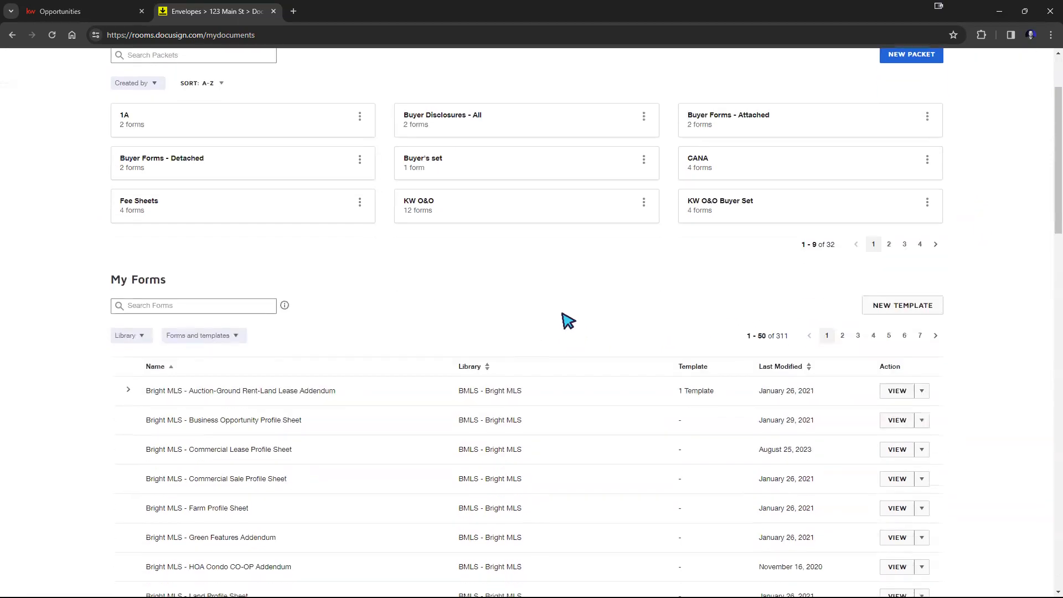
pyautogui.scroll(3, 409, 287)
pyautogui.scroll(1, 406, 271)
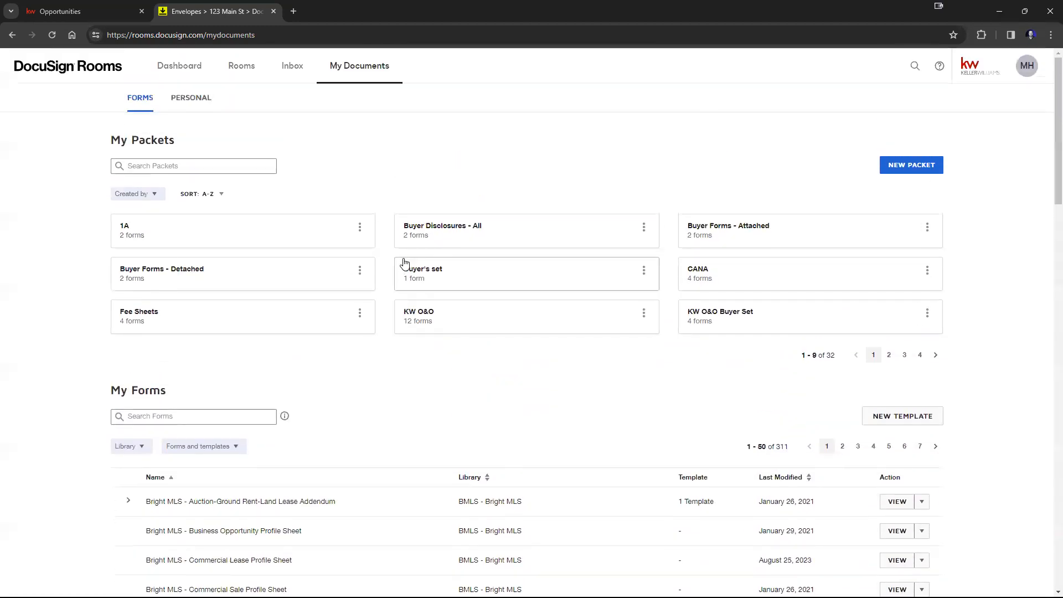
pyautogui.scroll(-1, 400, 274)
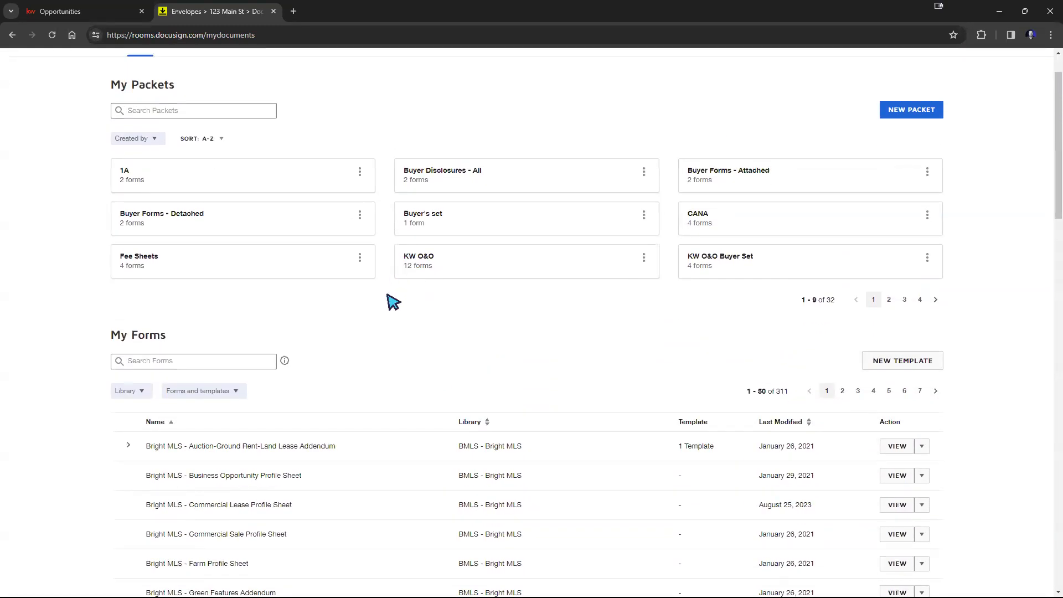
pyautogui.scroll(-3, 392, 305)
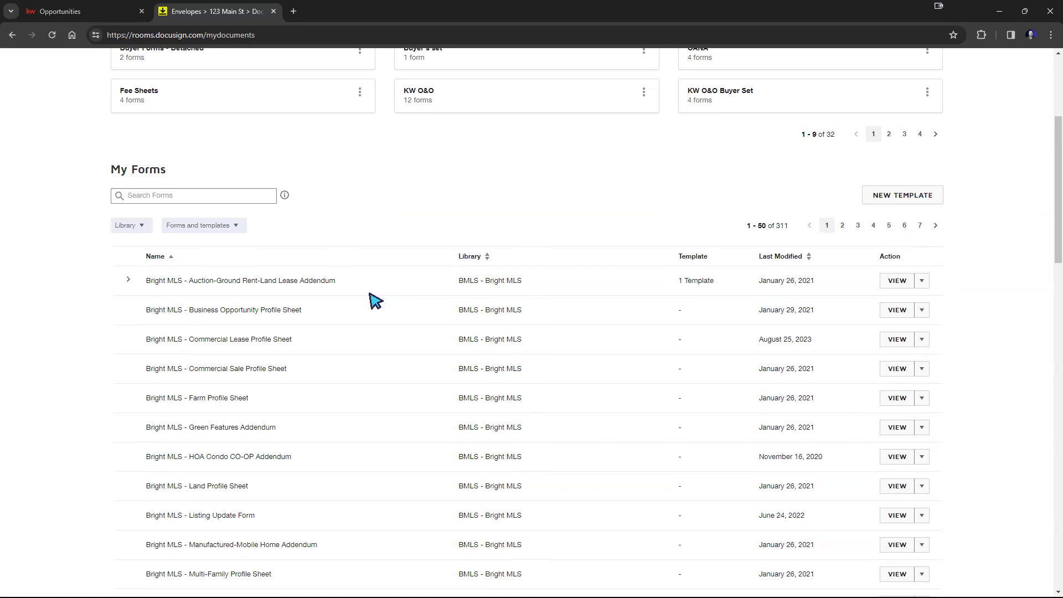
pyautogui.scroll(3, 372, 300)
pyautogui.scroll(1, 372, 300)
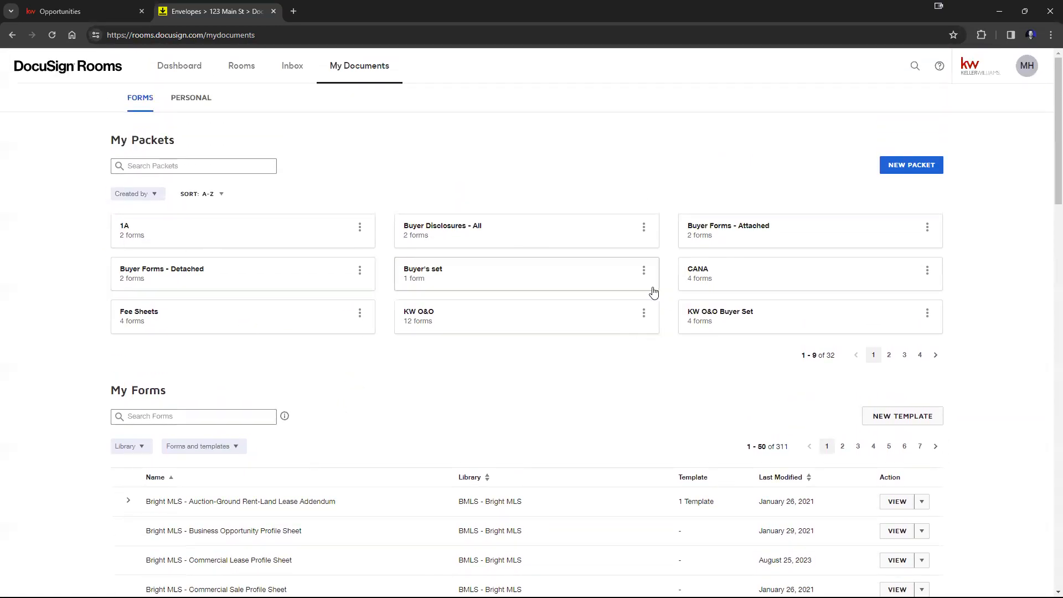
pyautogui.scroll(-4, 630, 295)
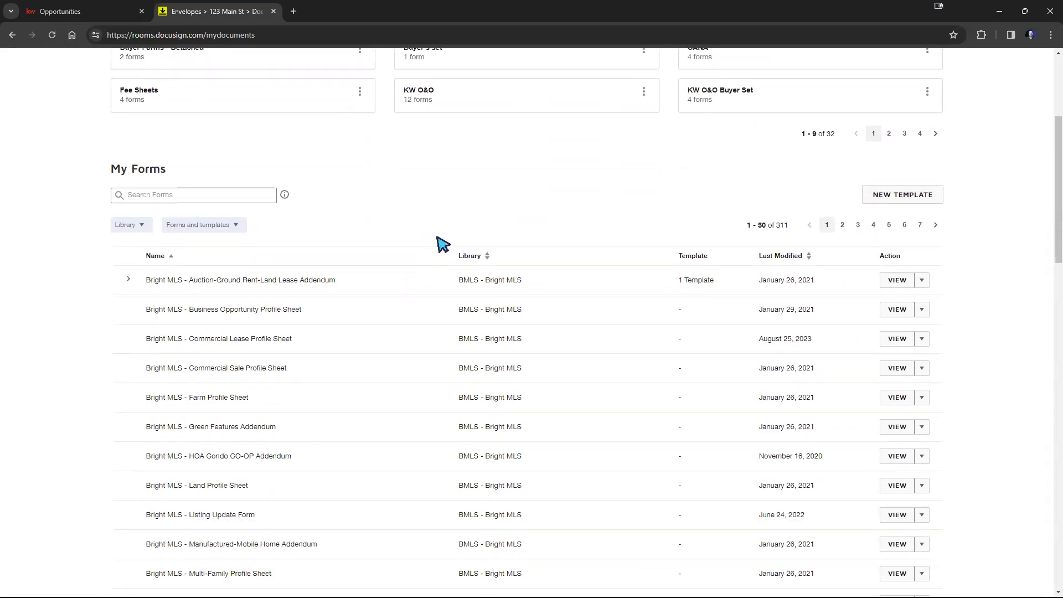
pyautogui.scroll(-4, 475, 255)
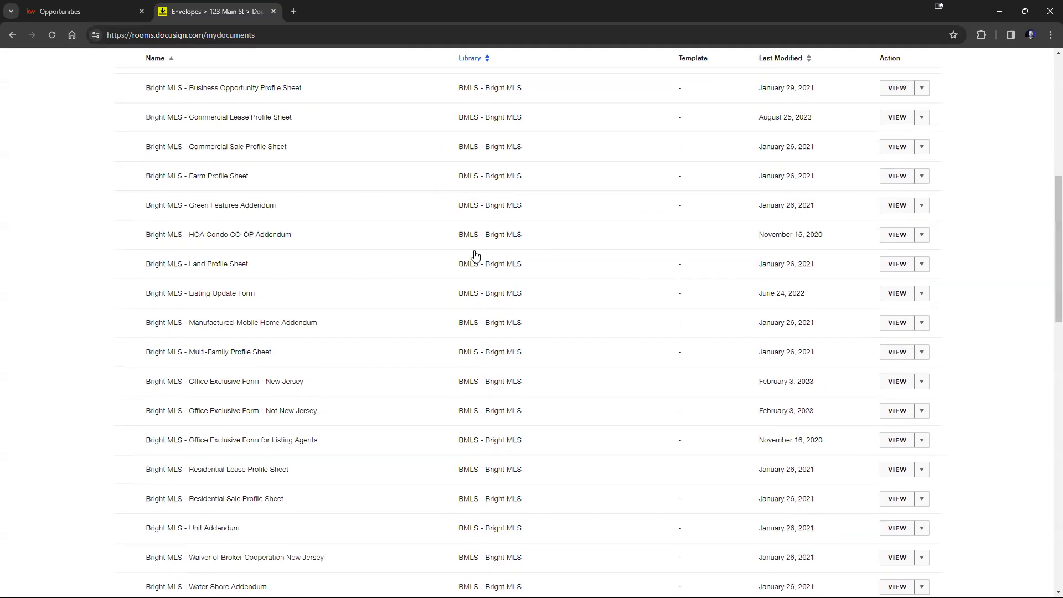
pyautogui.click(923, 294)
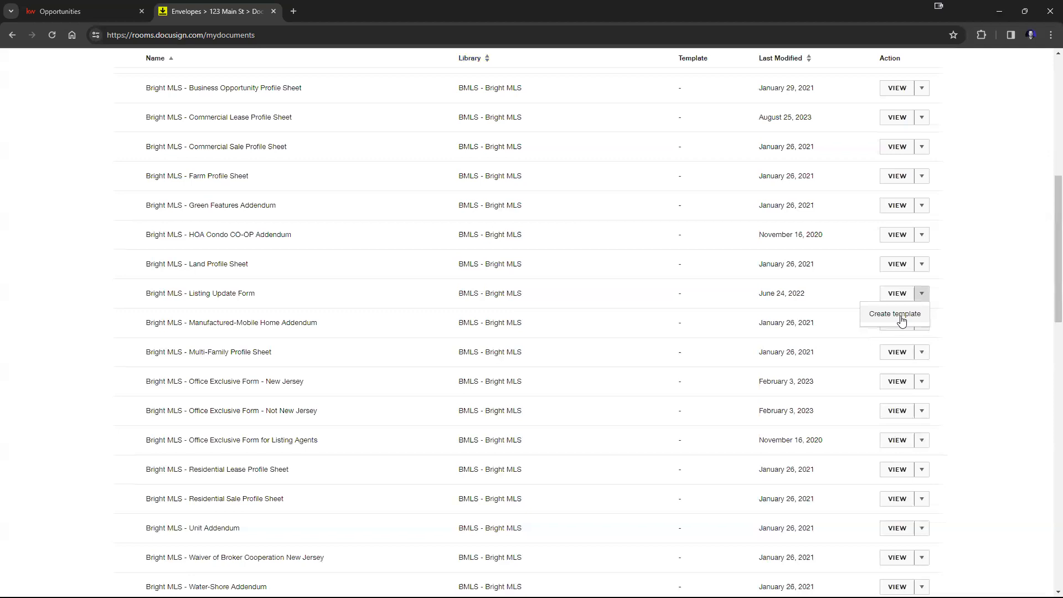
pyautogui.scroll(8, 901, 322)
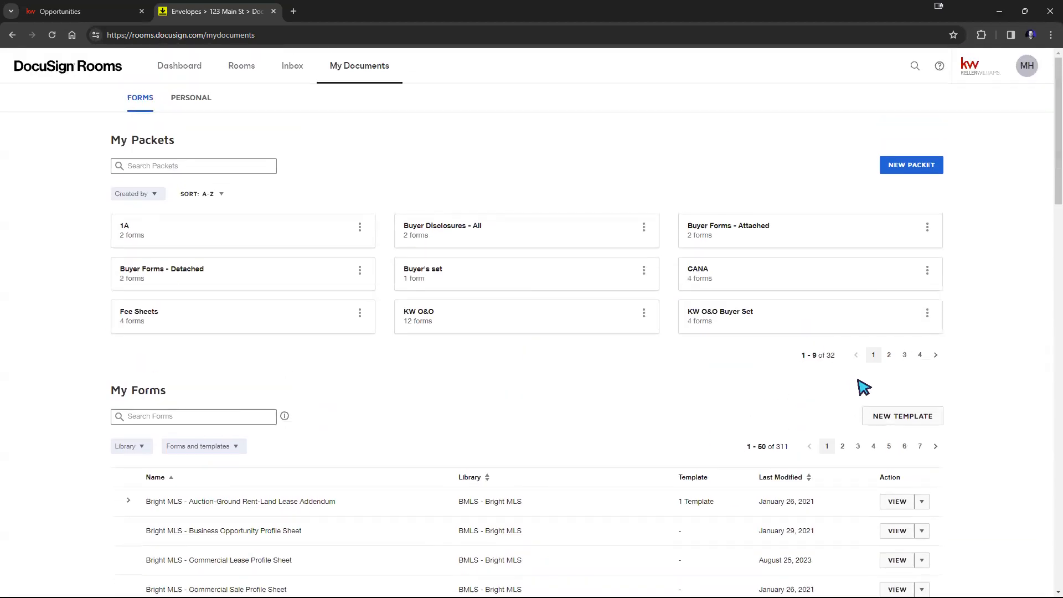
# Step: Create a new form packet named 111 containing the CAR - Disclosure Groundwater Contamination in Wicomico County form from the CAR library
pyautogui.click(914, 167)
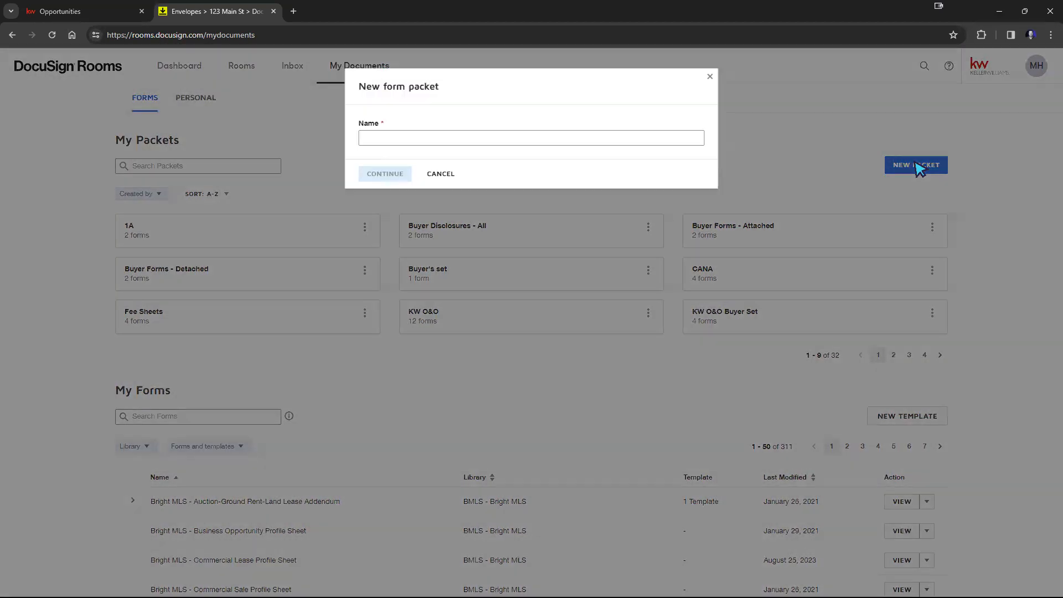
pyautogui.click(397, 139)
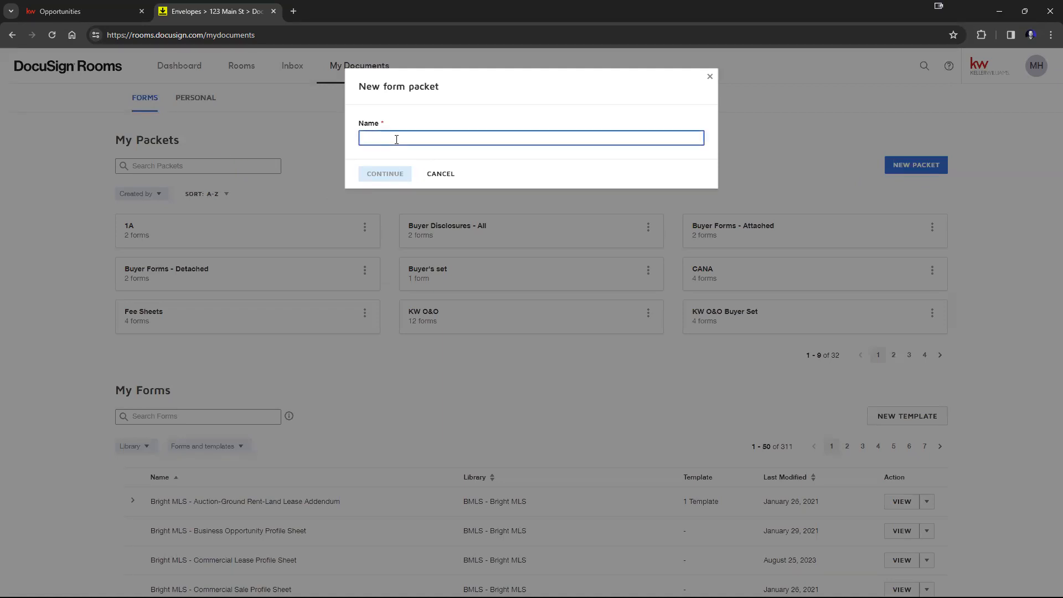
pyautogui.write('111')
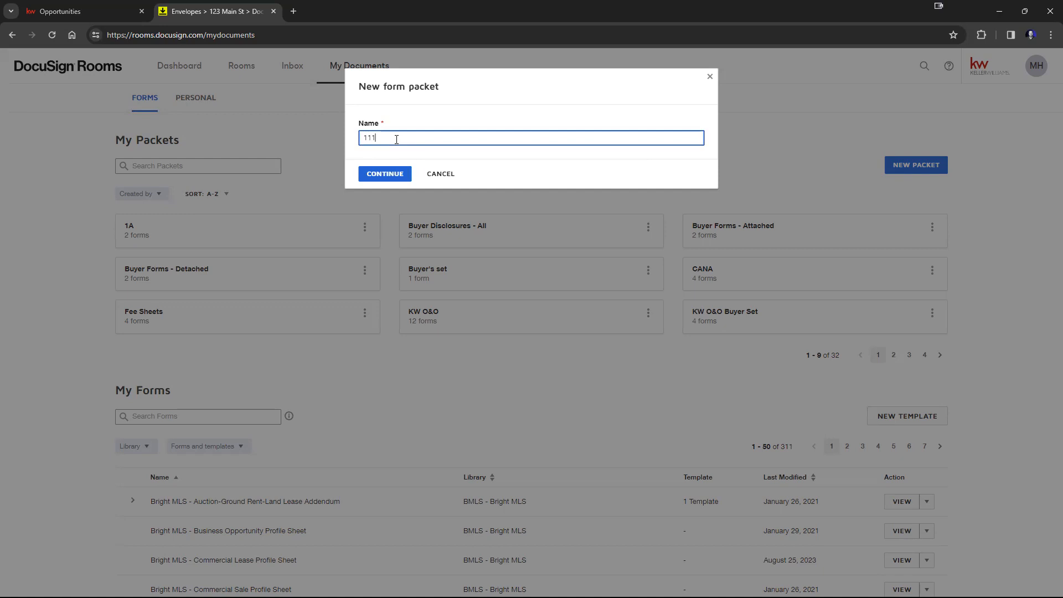
pyautogui.click(399, 172)
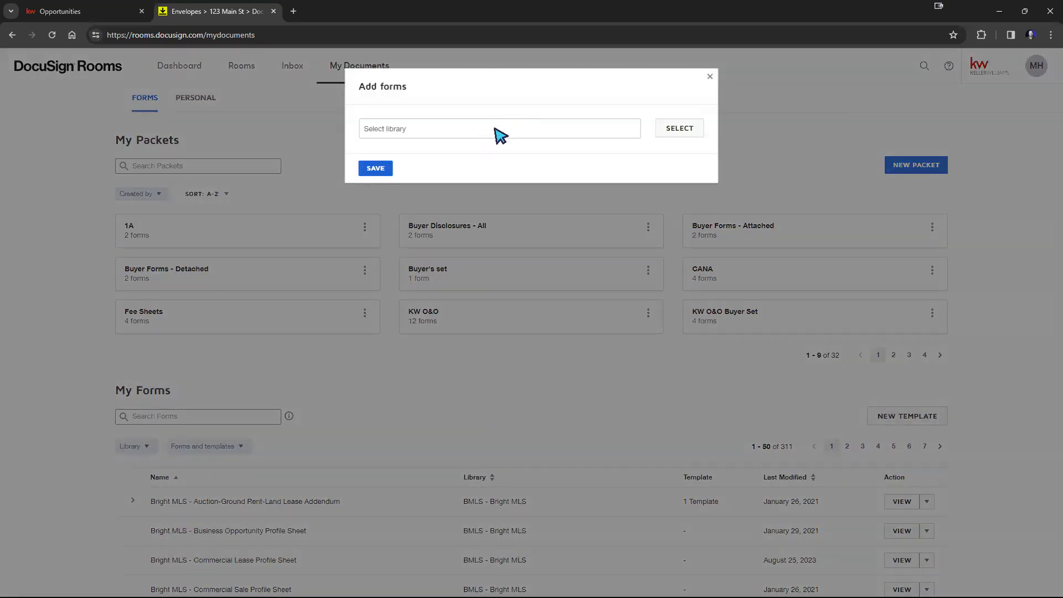
pyautogui.click(663, 133)
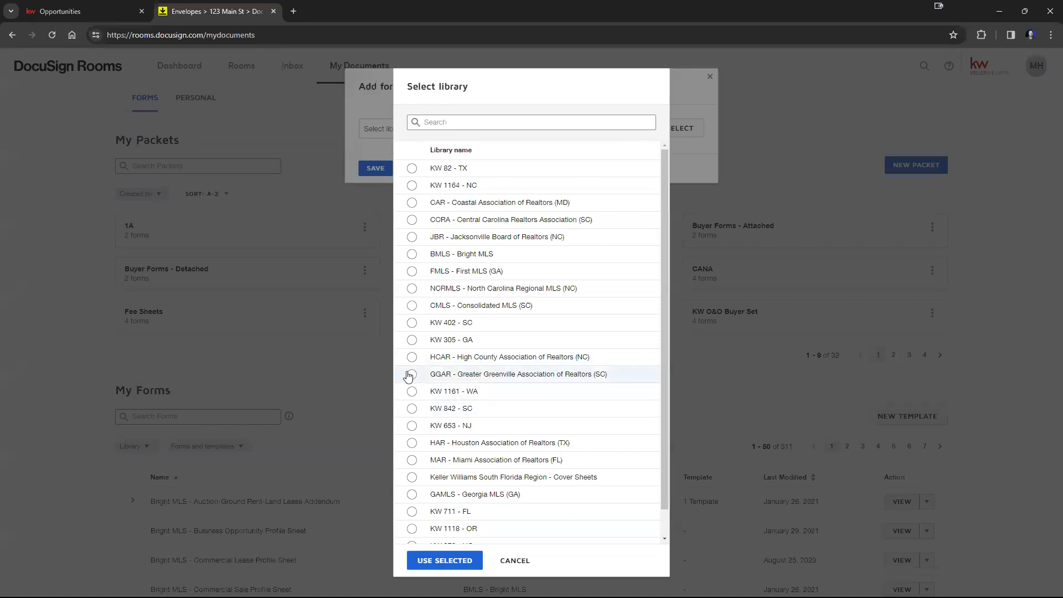
pyautogui.click(412, 202)
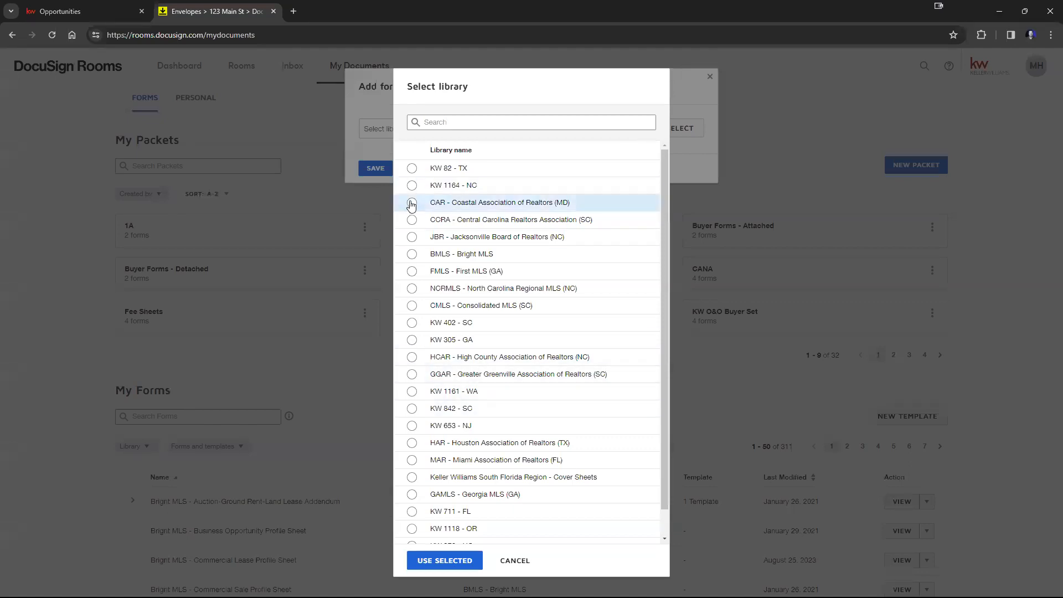
pyautogui.click(419, 563)
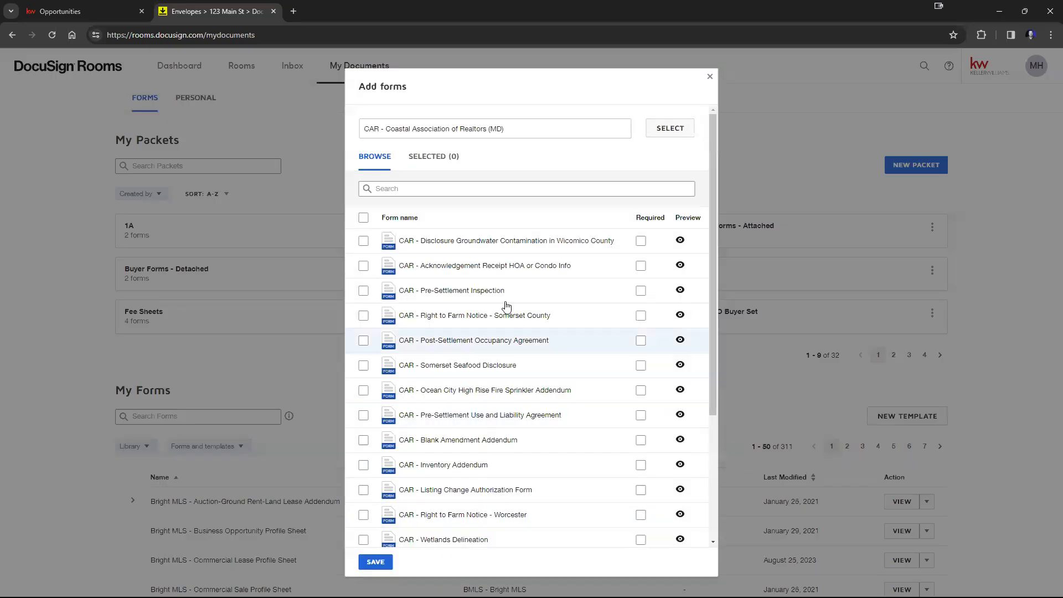
pyautogui.click(364, 242)
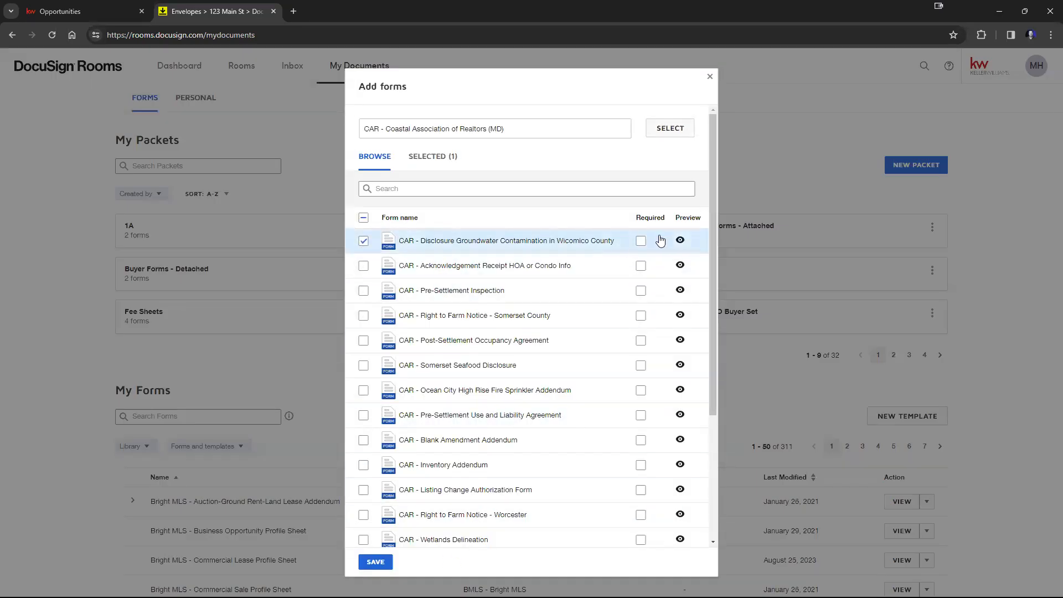
pyautogui.click(374, 561)
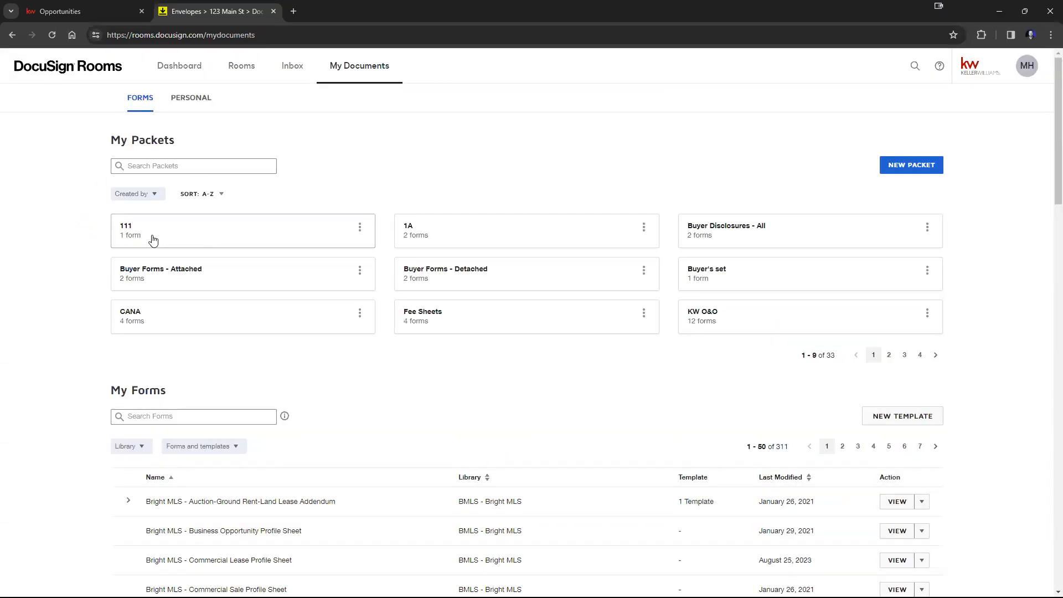
# Step: Add six CCRA - Central Carolina Realtors Association forms to the 111 packet and close the packet editor
pyautogui.click(185, 237)
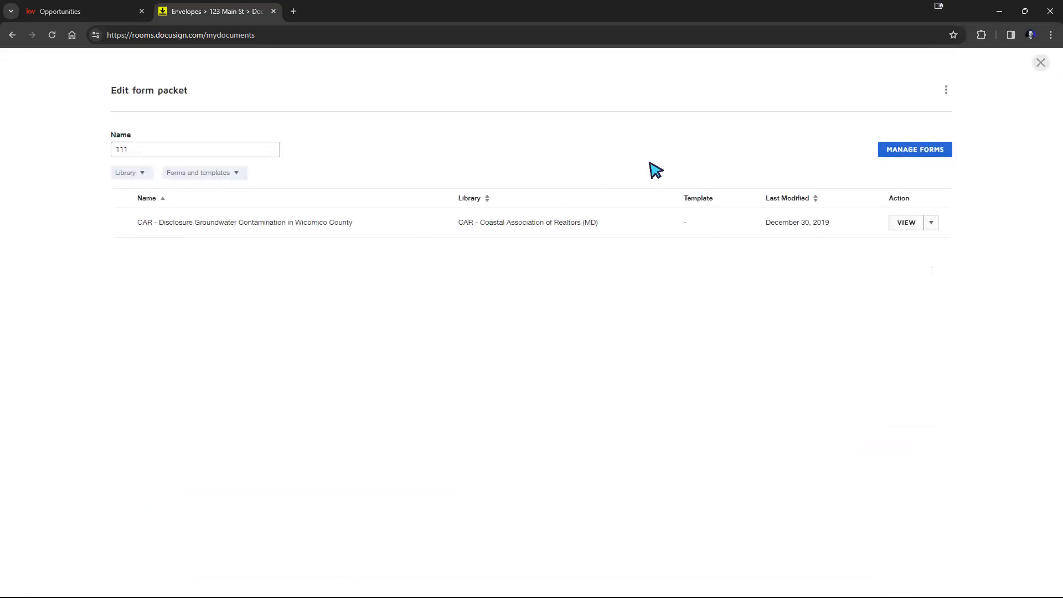
pyautogui.click(897, 153)
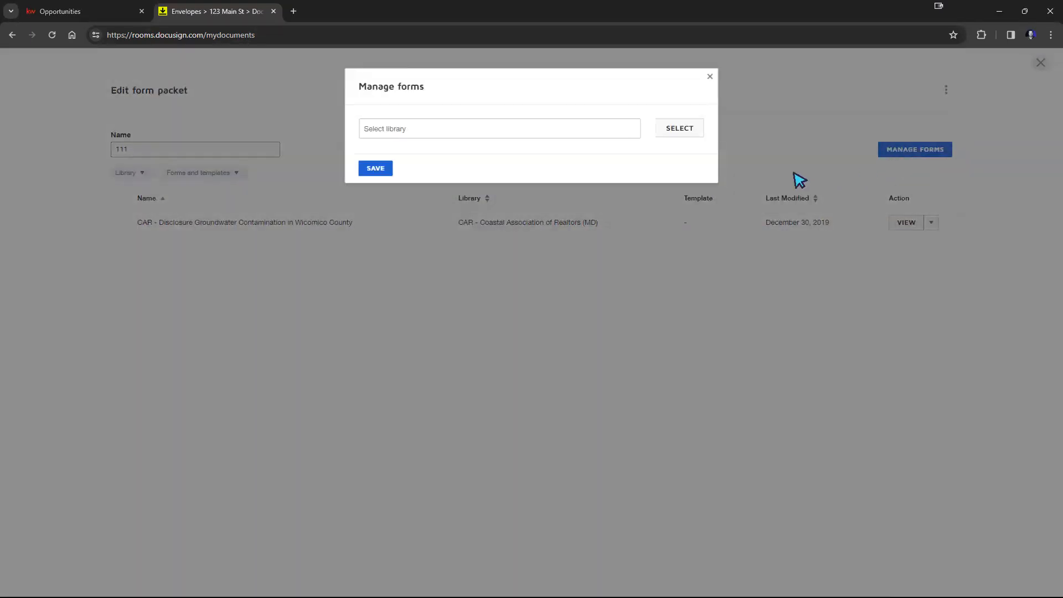
pyautogui.click(678, 129)
pyautogui.click(412, 220)
pyautogui.click(448, 564)
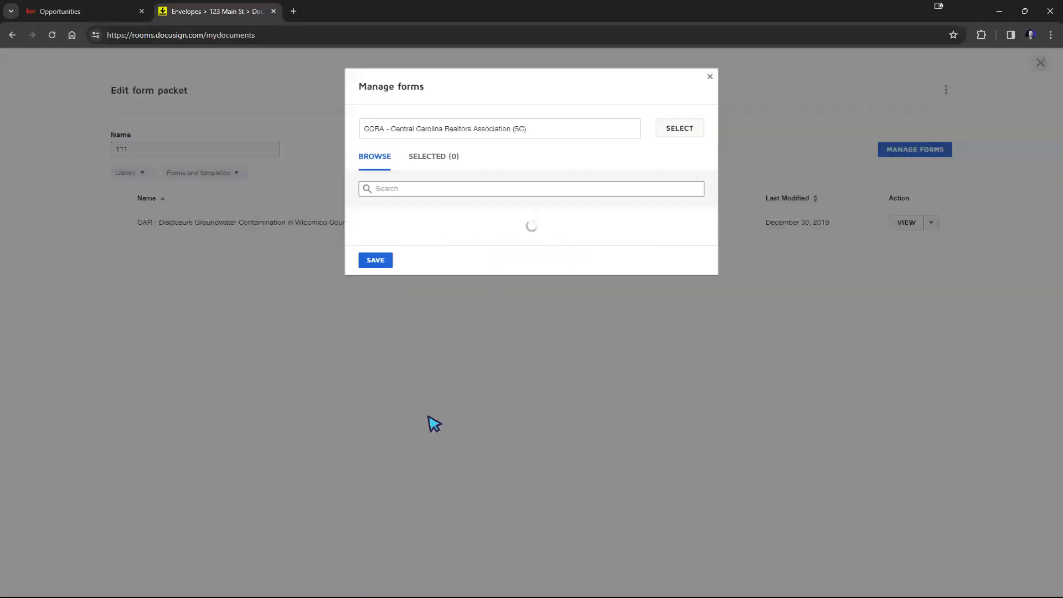
pyautogui.click(363, 241)
pyautogui.click(363, 266)
pyautogui.click(363, 291)
pyautogui.click(363, 316)
pyautogui.click(363, 342)
pyautogui.click(363, 366)
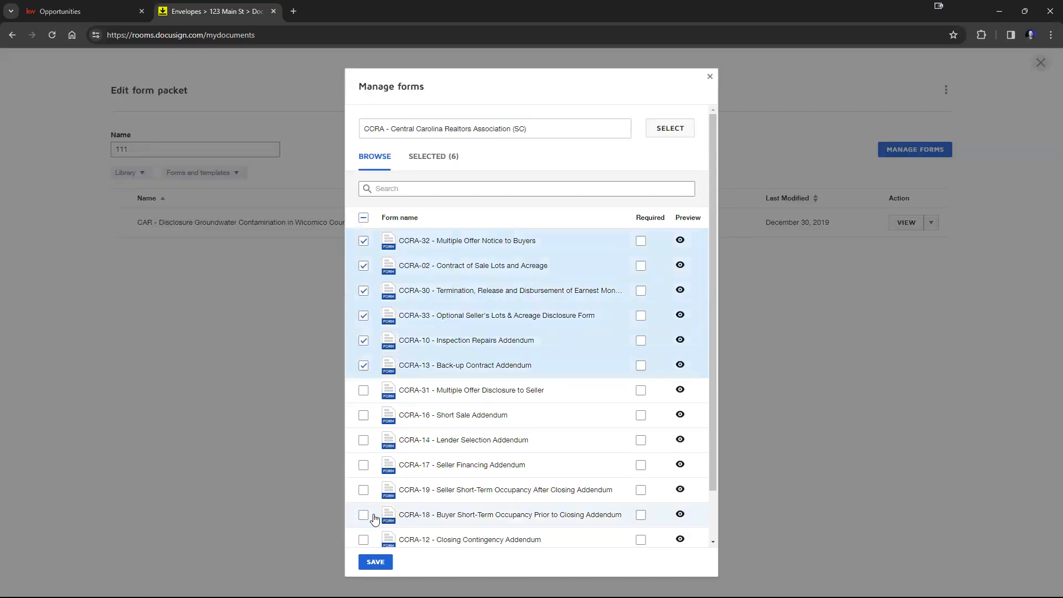
pyautogui.click(377, 561)
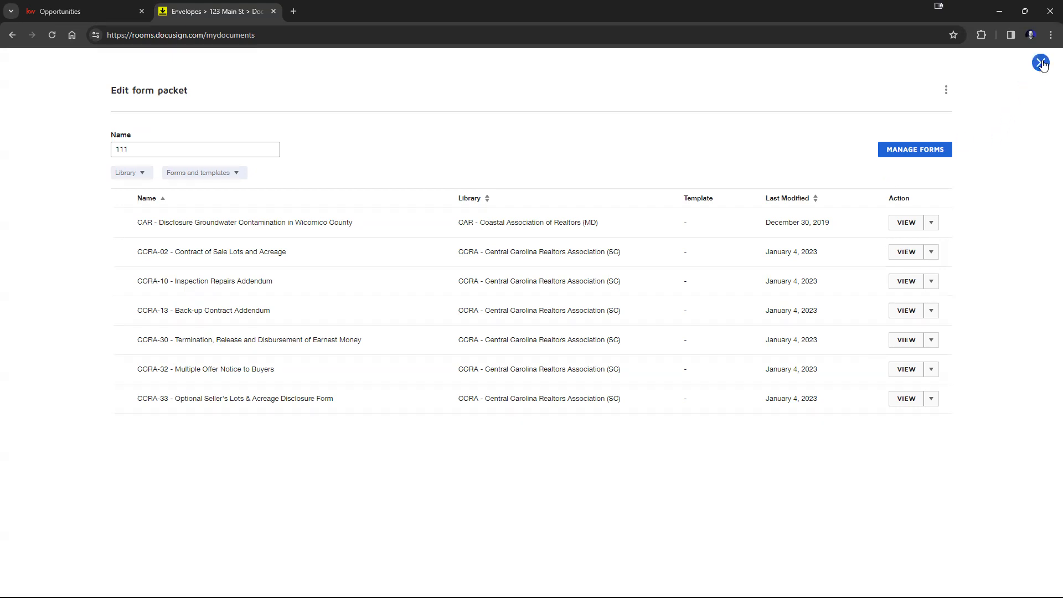
pyautogui.click(1039, 65)
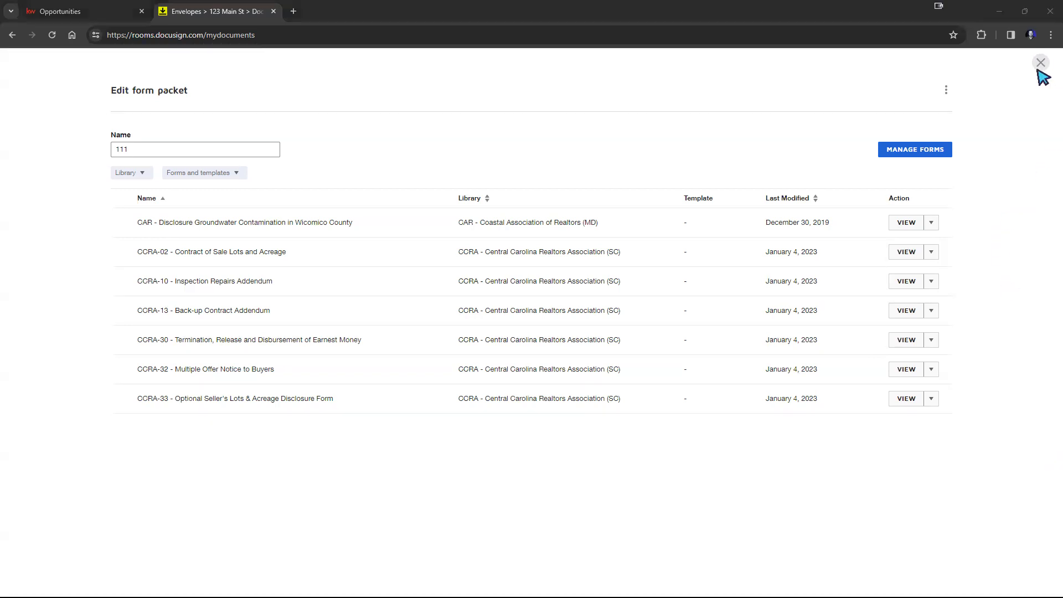
pyautogui.click(1041, 63)
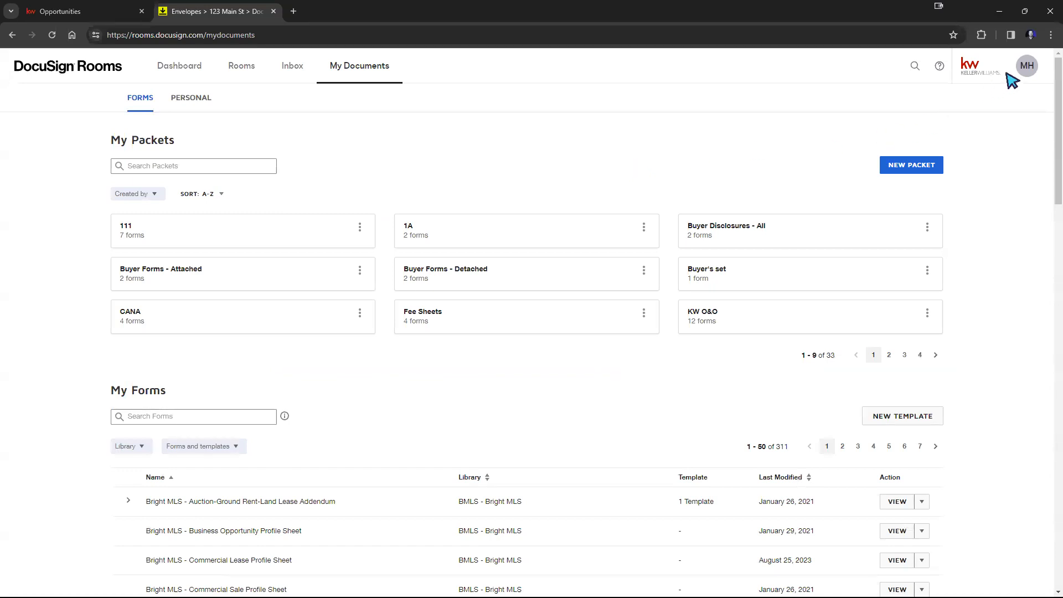
# Step: Open the contacts address book and view the Add Contact form without saving a contact
pyautogui.click(1026, 66)
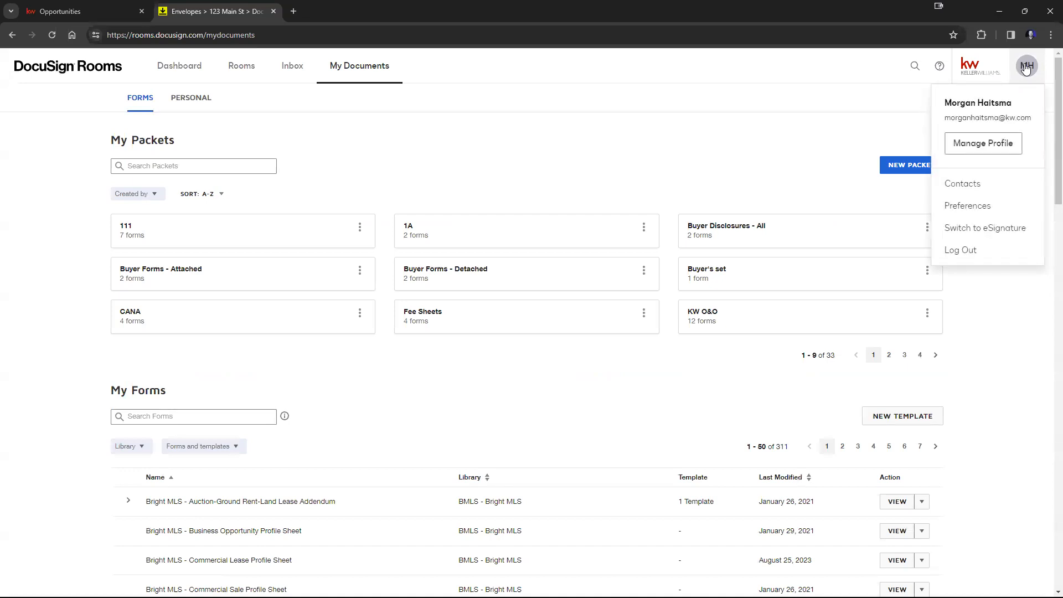
pyautogui.click(966, 190)
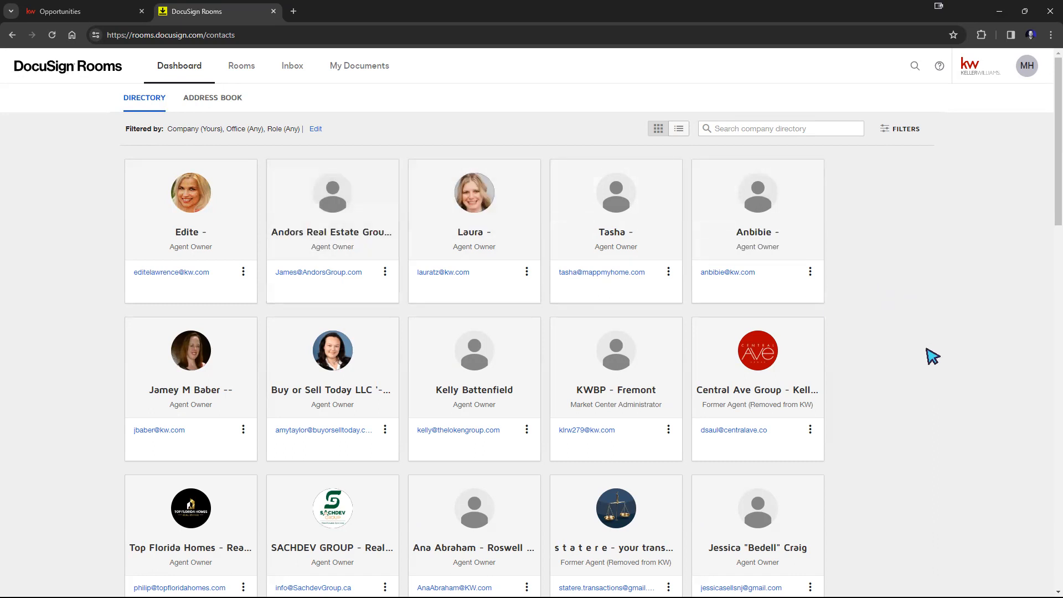
pyautogui.click(226, 101)
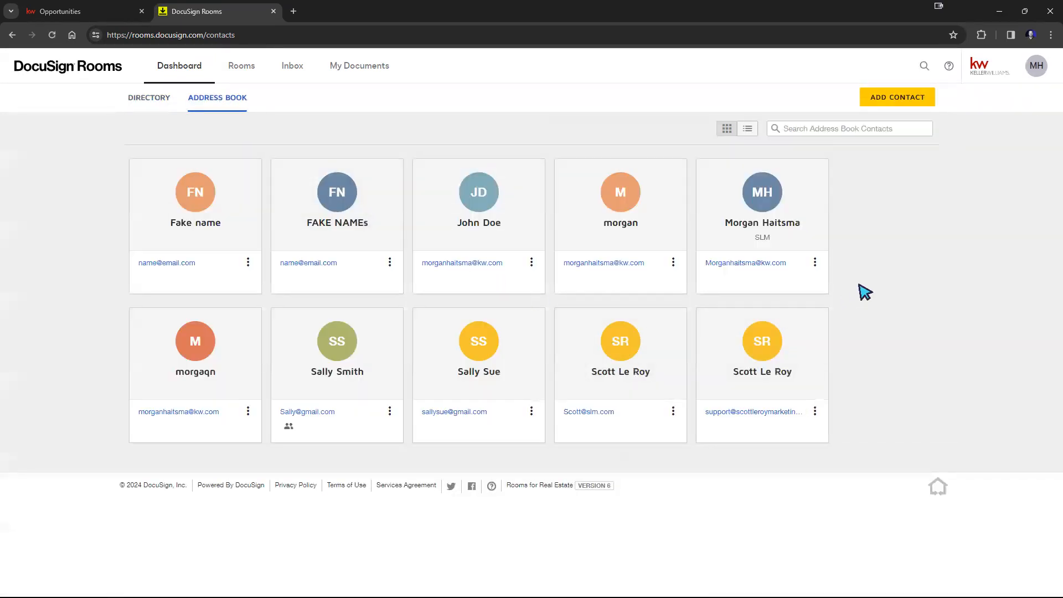
pyautogui.click(898, 100)
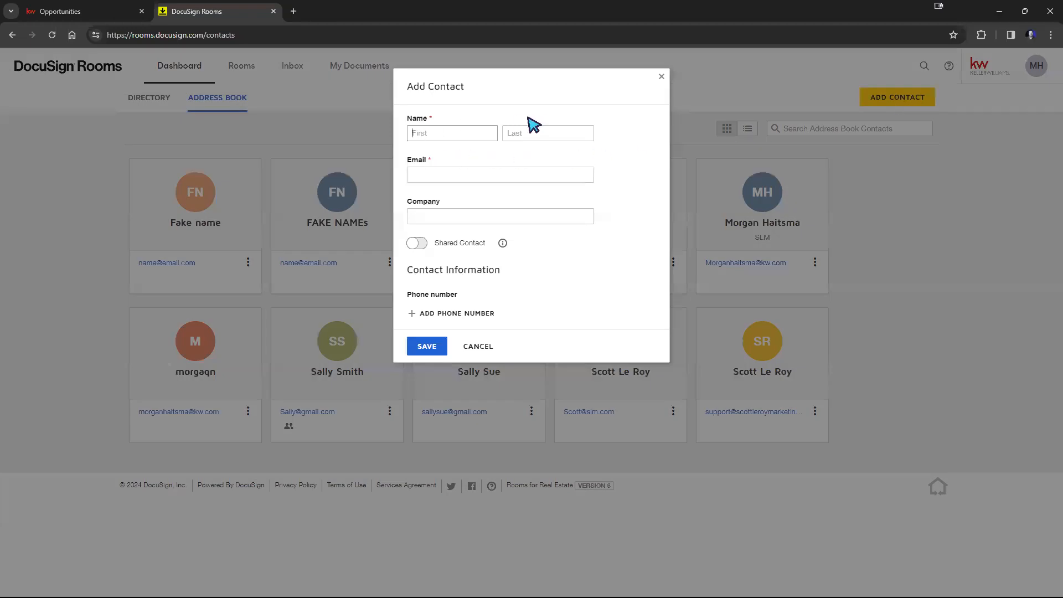
pyautogui.click(662, 79)
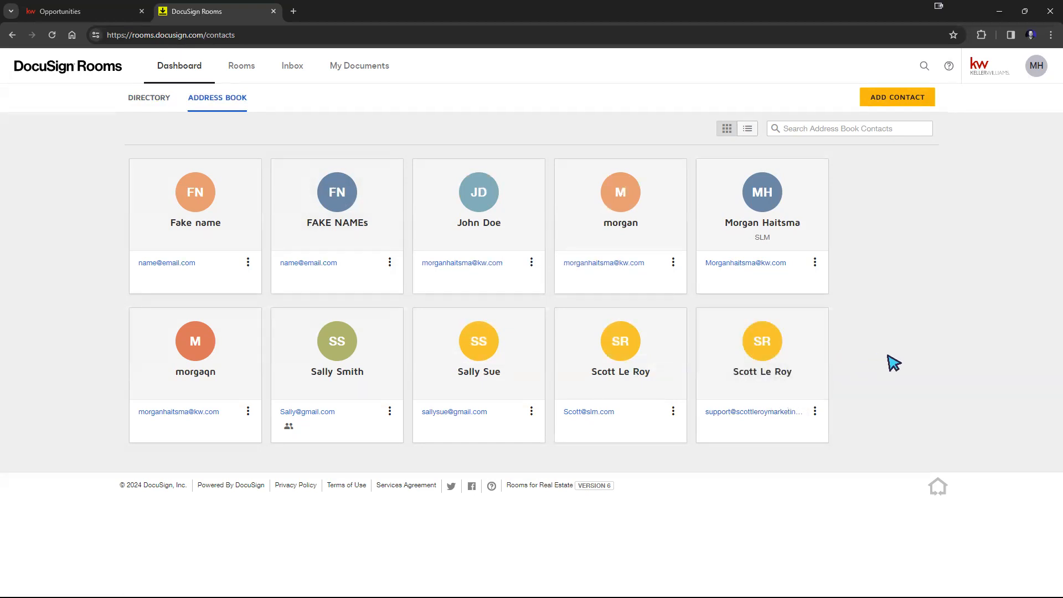
# Step: Open the 123 Main St room and browse its Documents and People lists
pyautogui.click(239, 72)
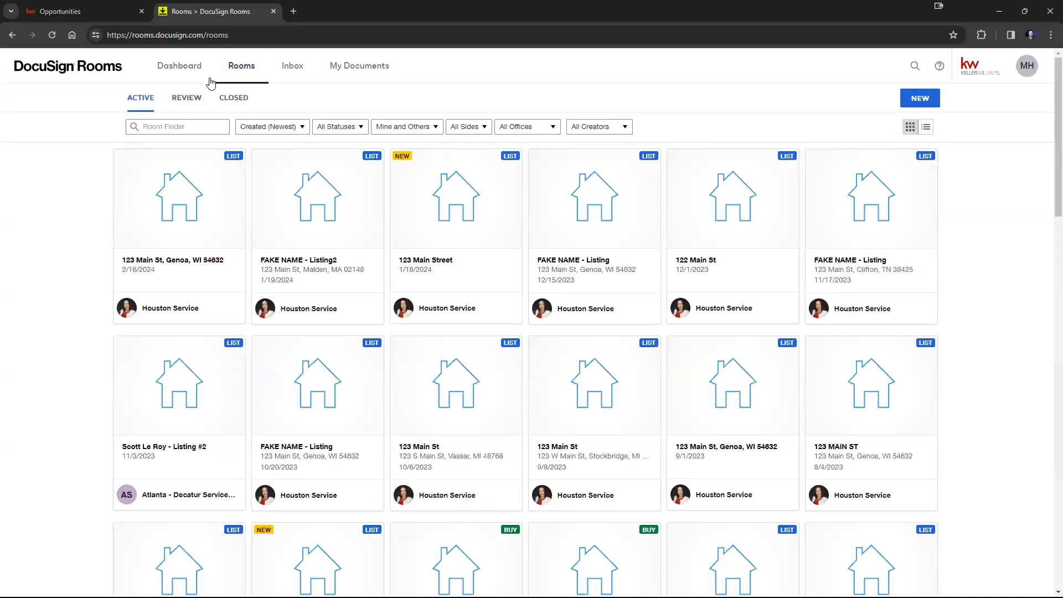
pyautogui.click(224, 204)
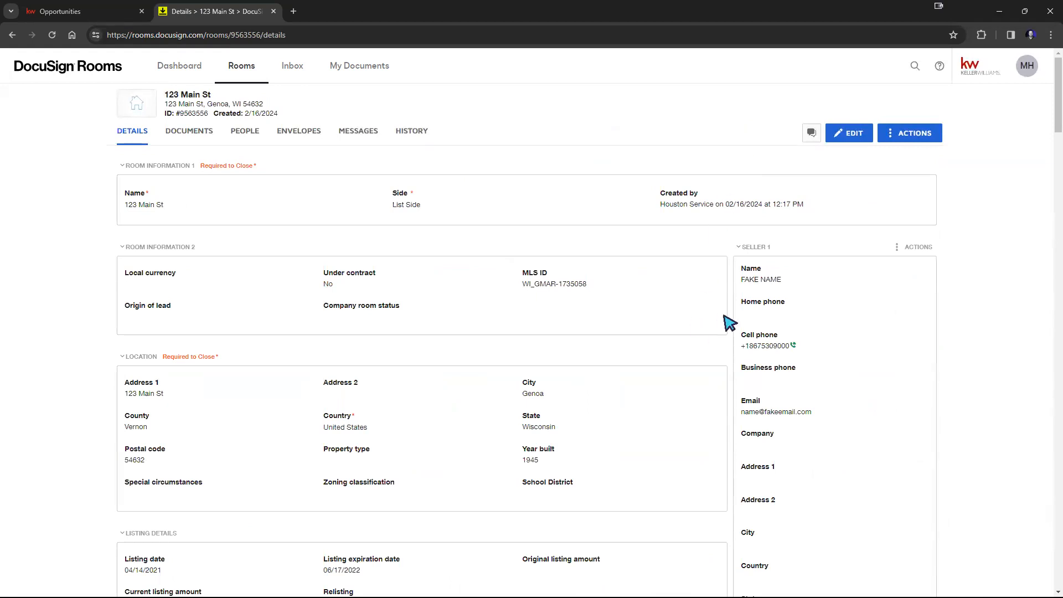
pyautogui.click(197, 140)
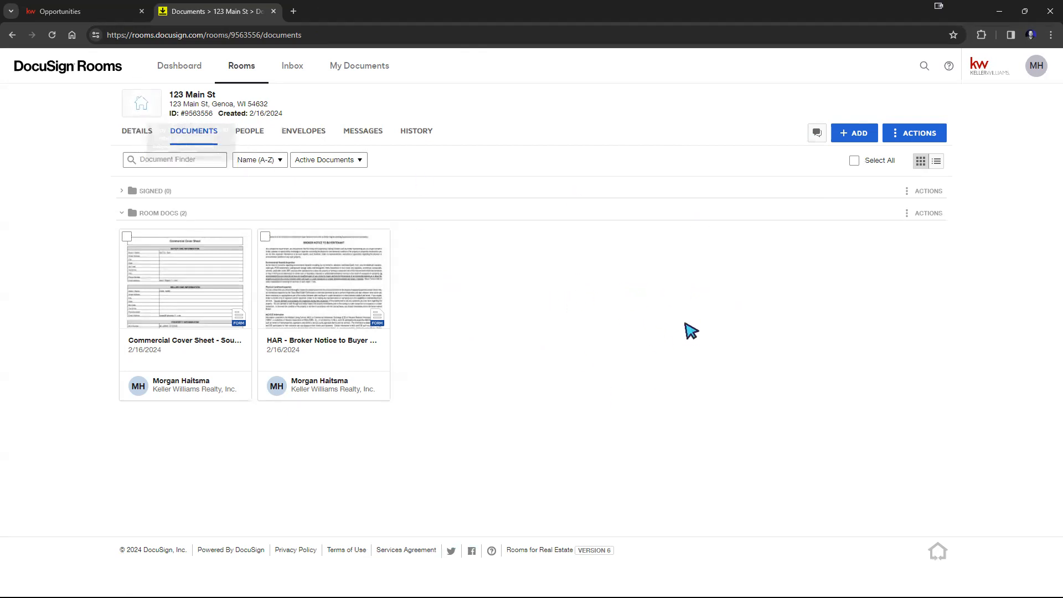
pyautogui.click(250, 133)
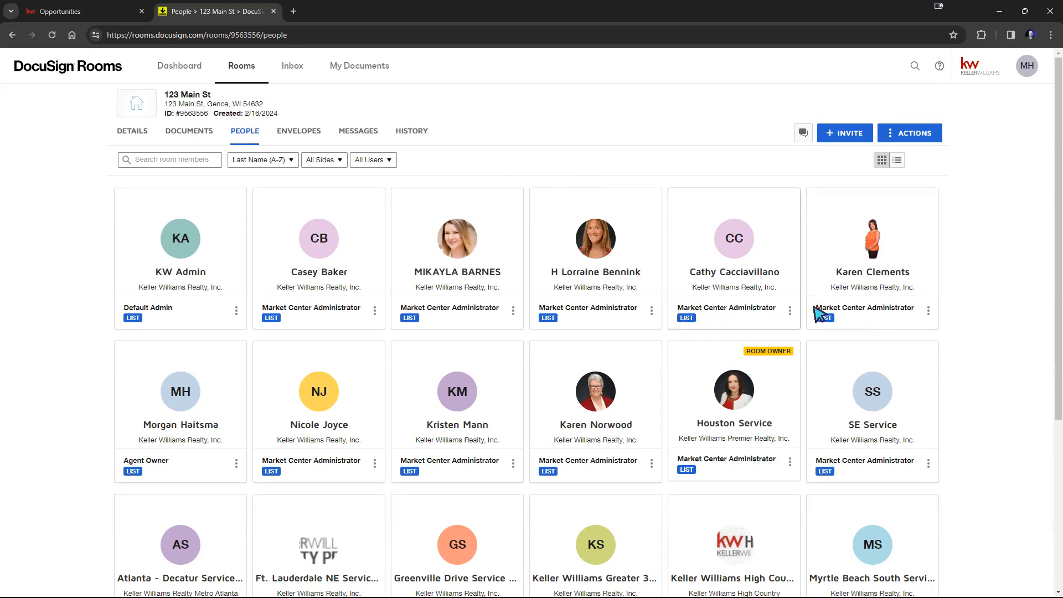
pyautogui.scroll(-3, 443, 334)
pyautogui.scroll(2, 451, 373)
pyautogui.scroll(-2, 450, 314)
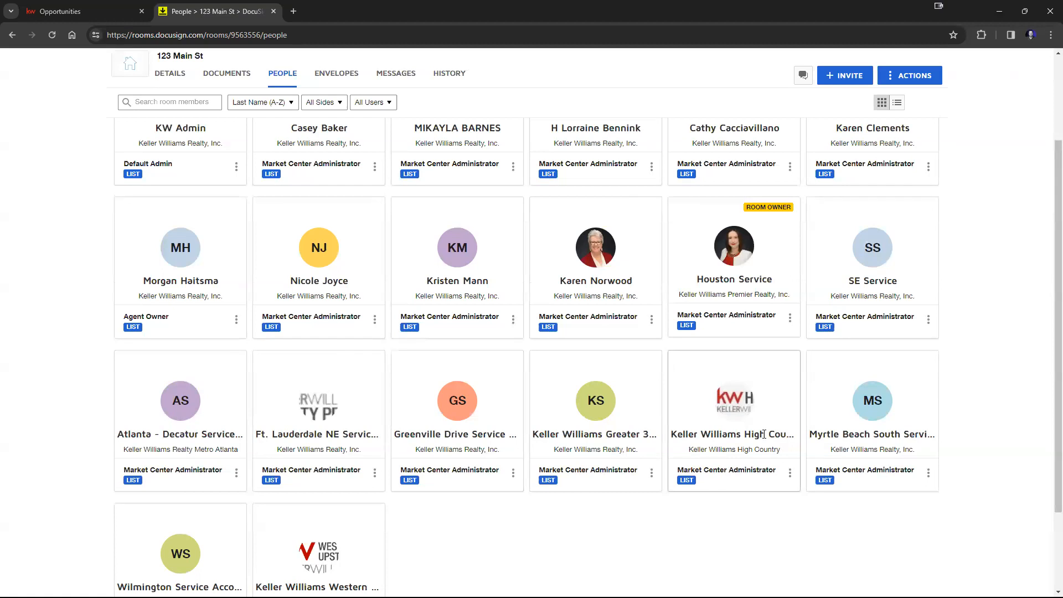
pyautogui.scroll(1, 764, 434)
pyautogui.scroll(2, 772, 439)
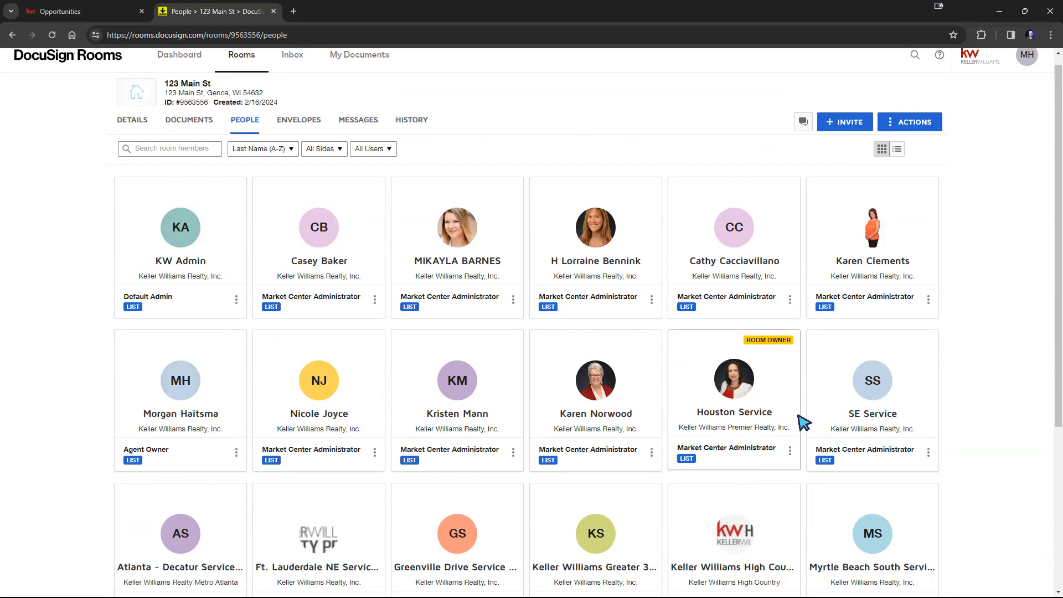
pyautogui.moveTo(197, 110)
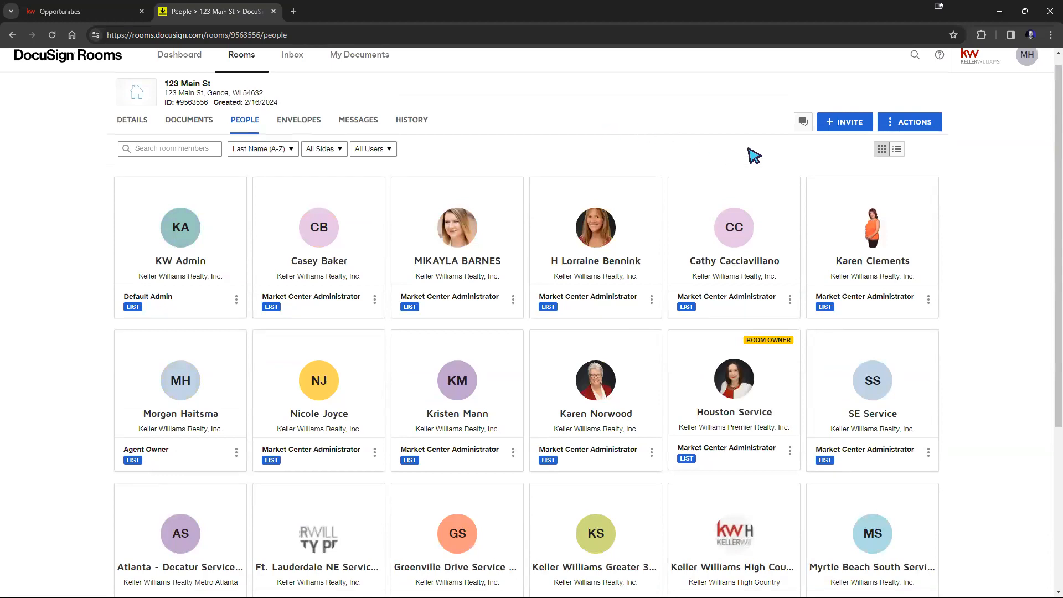
# Step: Review the Invite to Room form and its transaction side options without inviting anyone
pyautogui.click(852, 123)
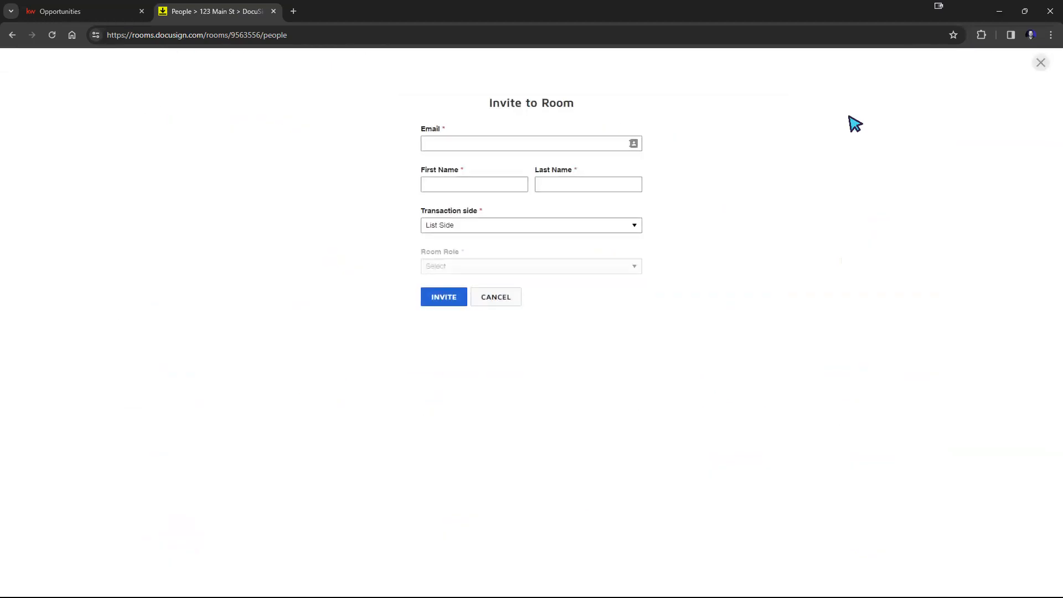
pyautogui.click(565, 147)
pyautogui.click(496, 184)
pyautogui.click(569, 184)
pyautogui.click(568, 231)
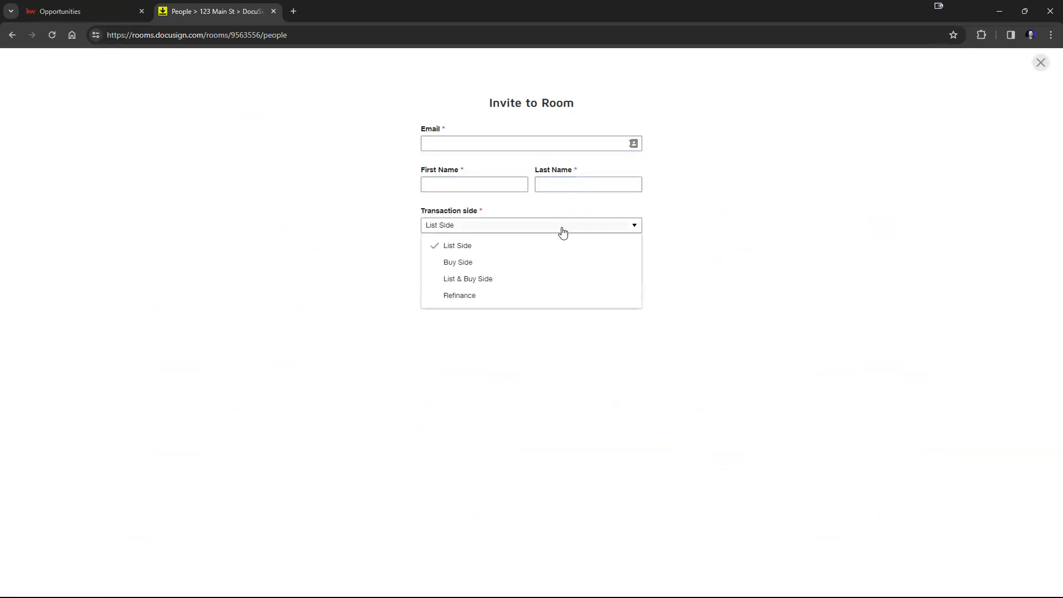
pyautogui.click(471, 249)
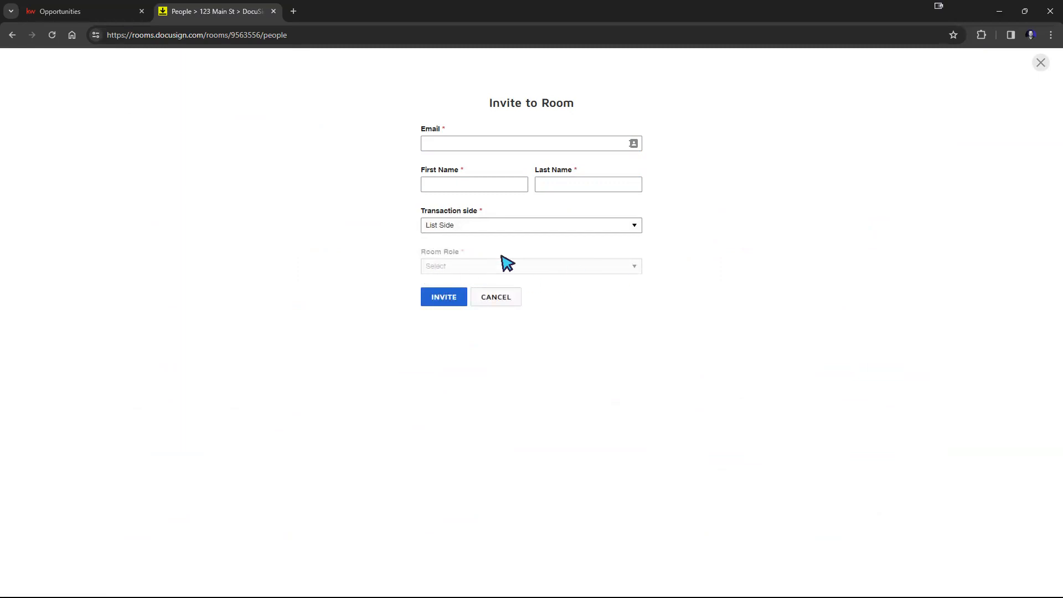
pyautogui.click(506, 295)
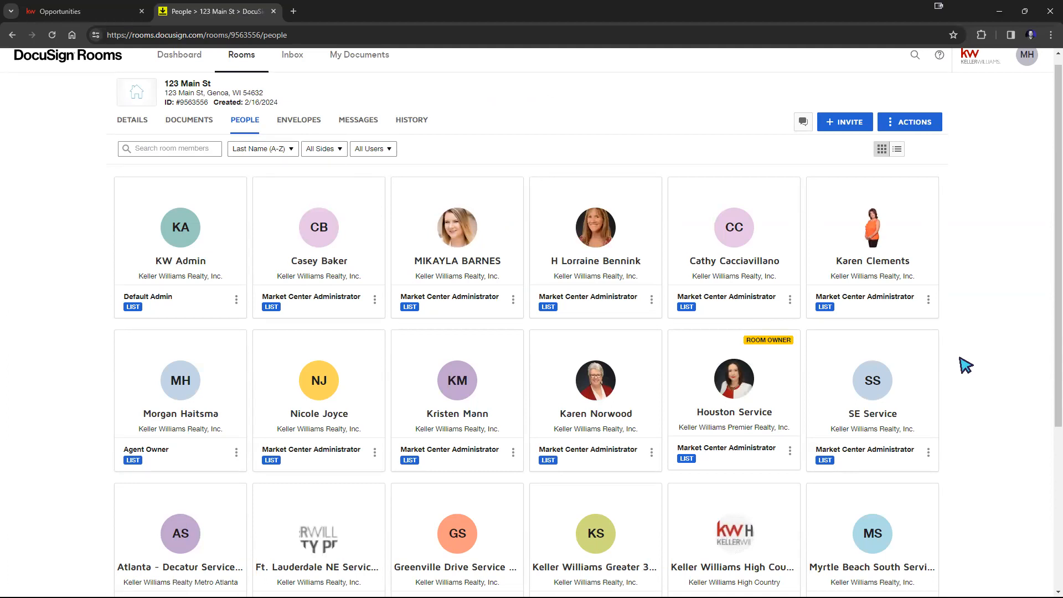
# Step: Switch to the Command opportunity's documents and set Attach Files From to My Computer (Manual)
pyautogui.click(90, 13)
pyautogui.click(479, 189)
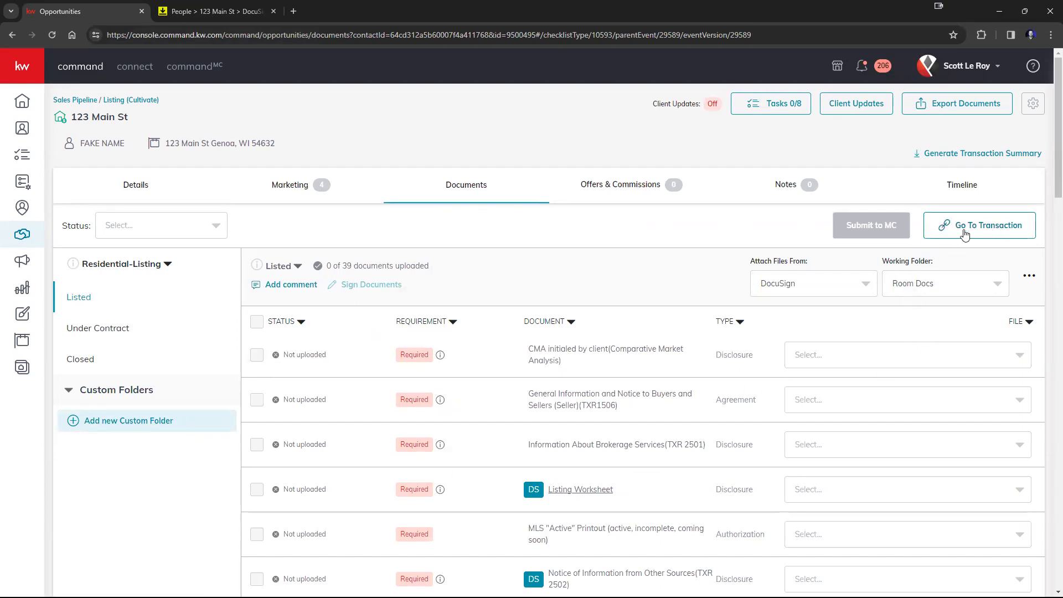
pyautogui.click(857, 279)
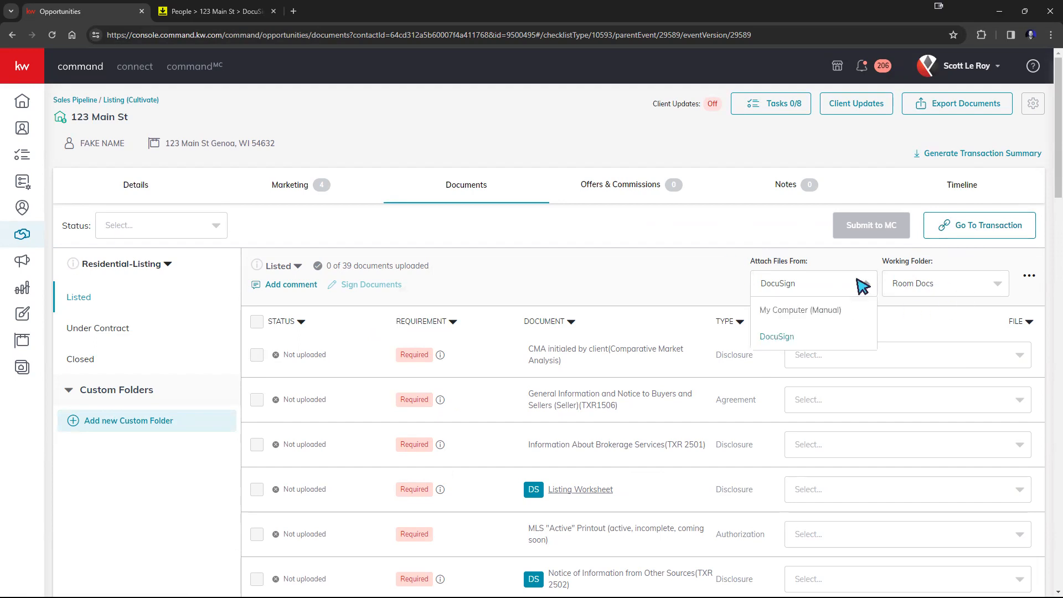
pyautogui.click(823, 310)
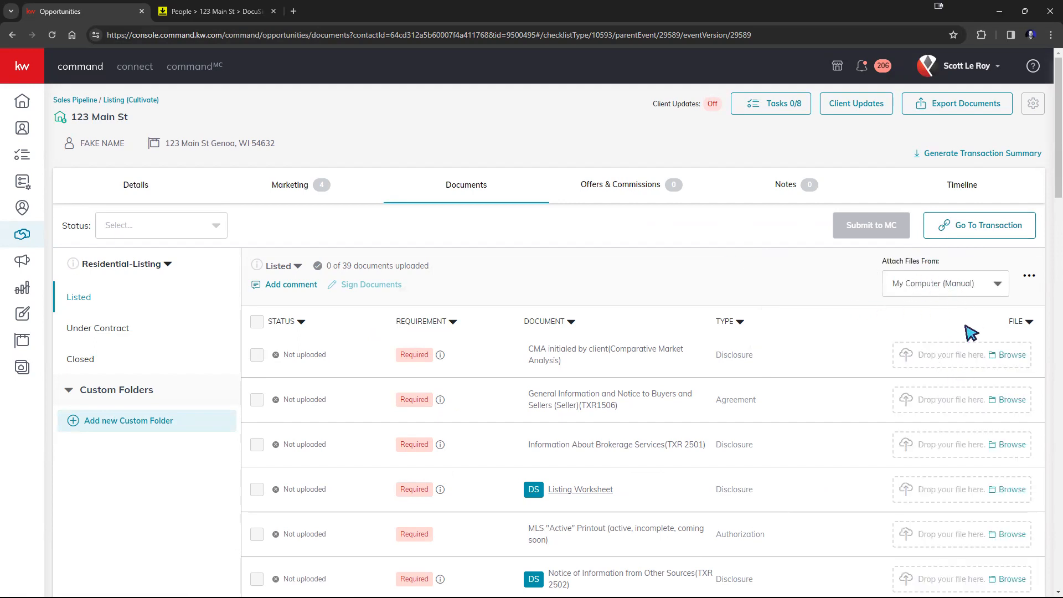
# Step: Set Attach Files From to DocuSign and the Working Folder to Room Docs
pyautogui.click(955, 282)
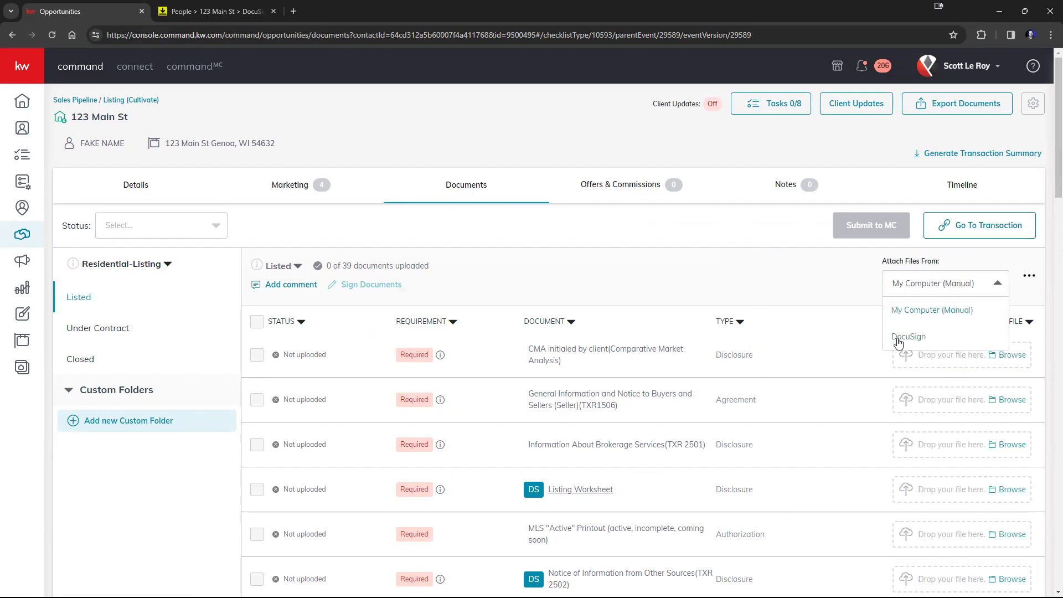
pyautogui.click(898, 339)
pyautogui.click(931, 286)
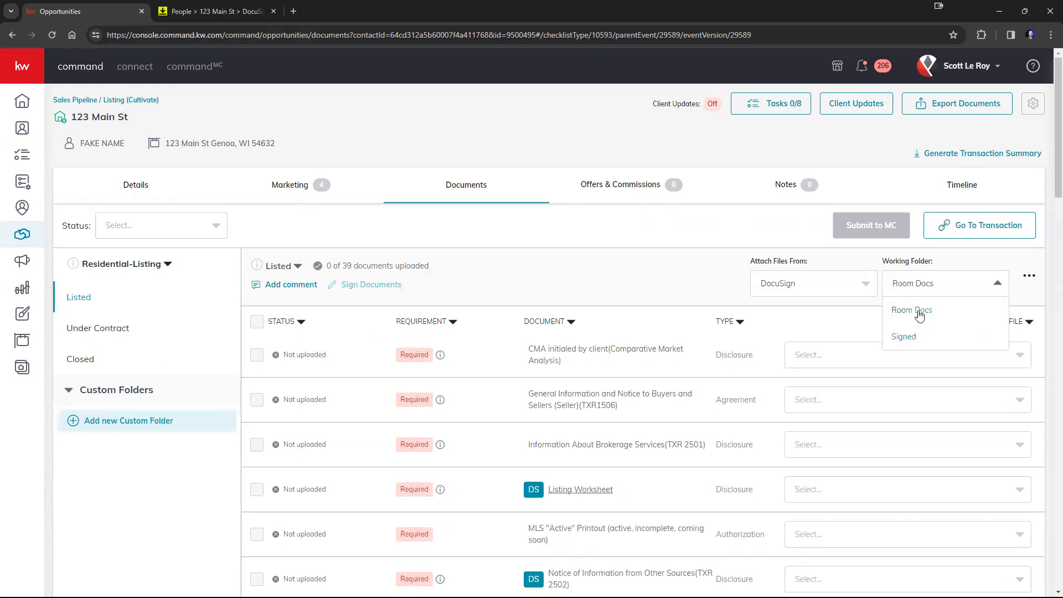
pyautogui.click(979, 255)
# Step: Open the file selectors for the first two required documents, then check the 123 Main St room's Documents list in DocuSign
pyautogui.click(1011, 358)
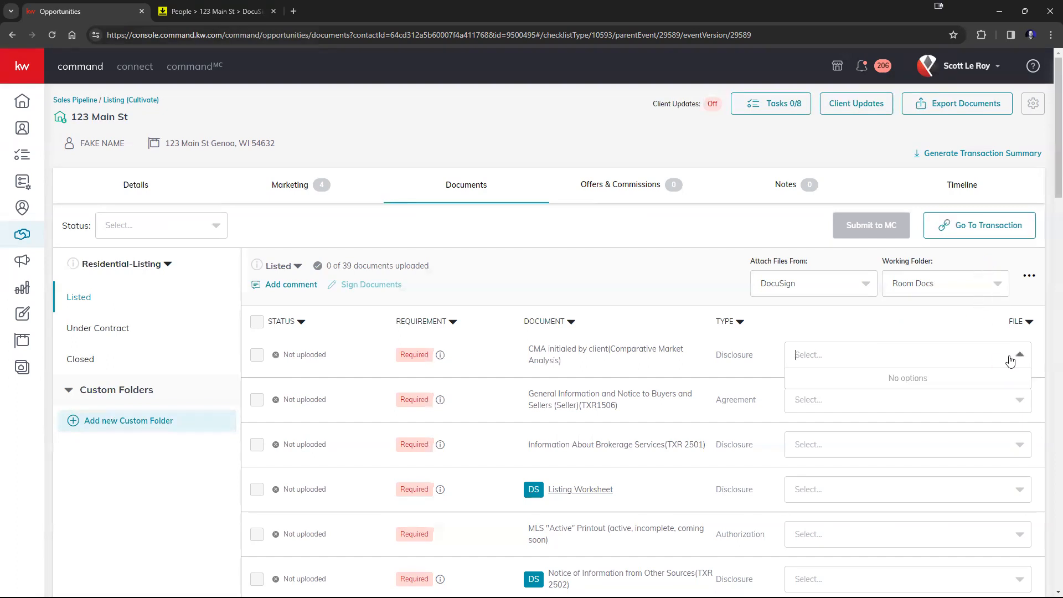
pyautogui.click(878, 402)
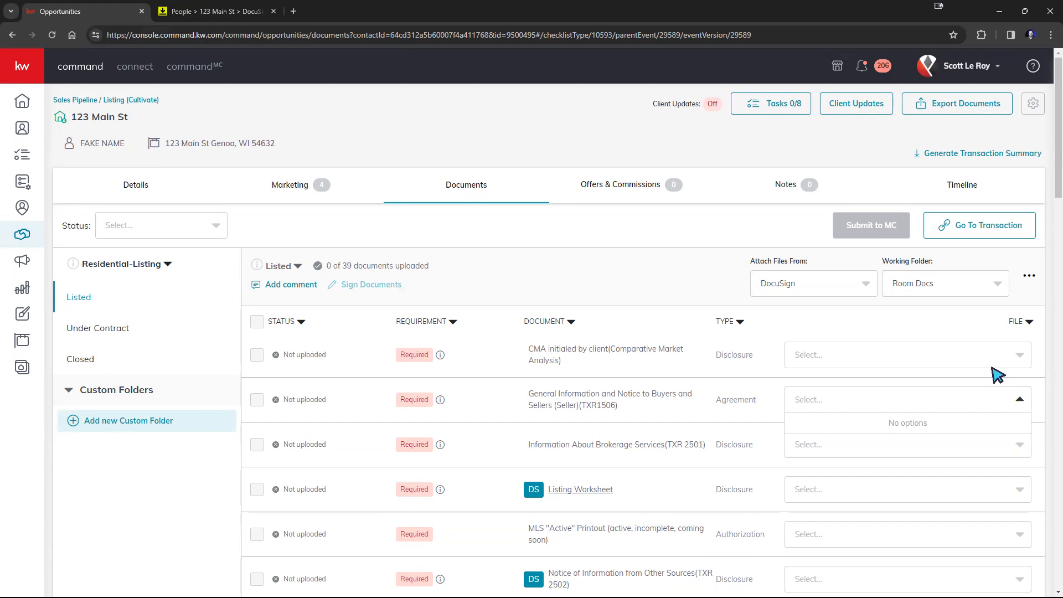
pyautogui.click(183, 11)
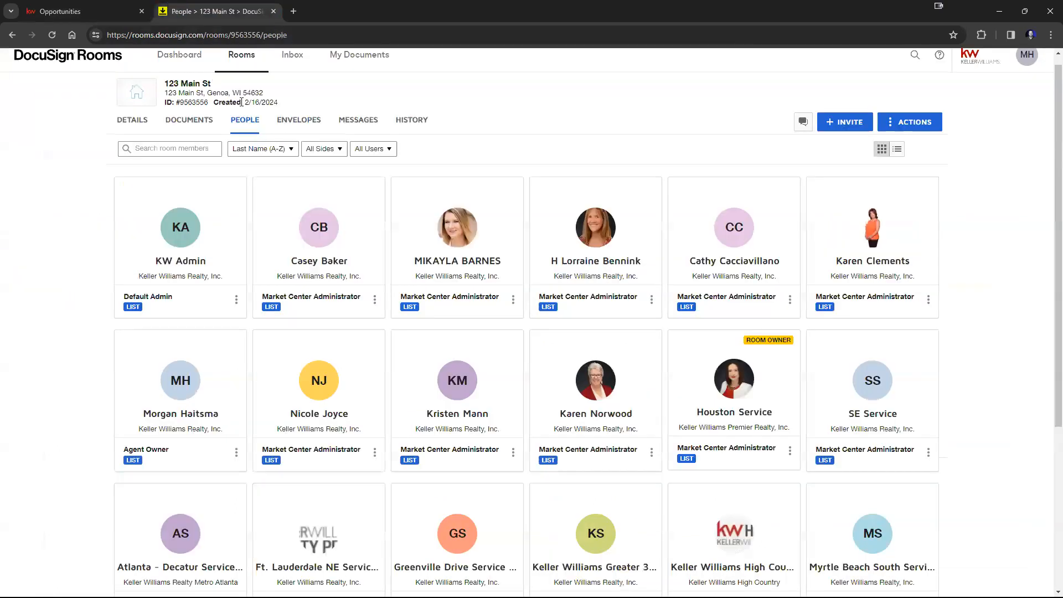
pyautogui.click(184, 123)
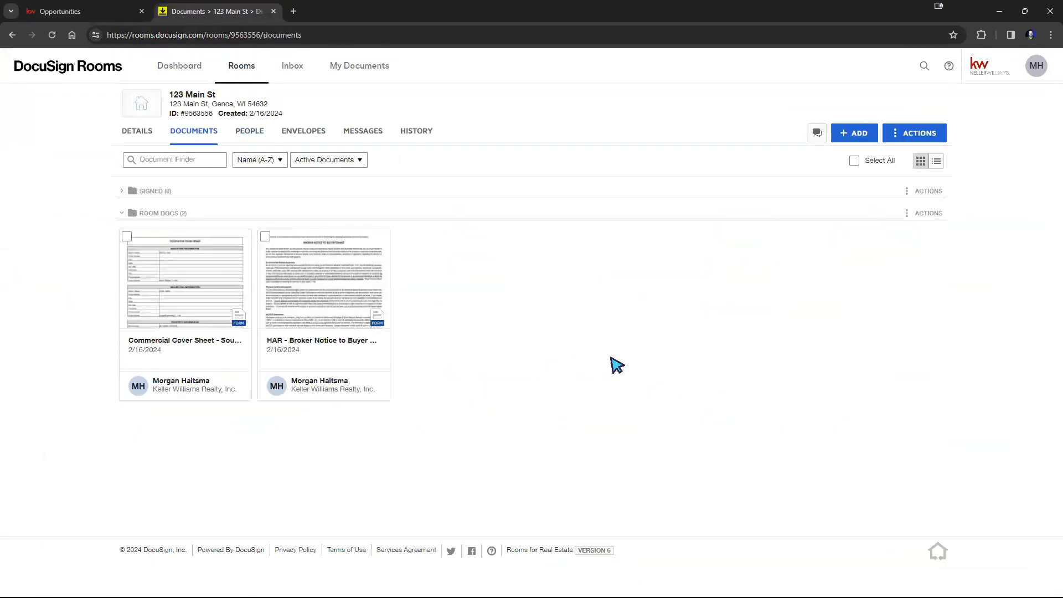
pyautogui.click(105, 13)
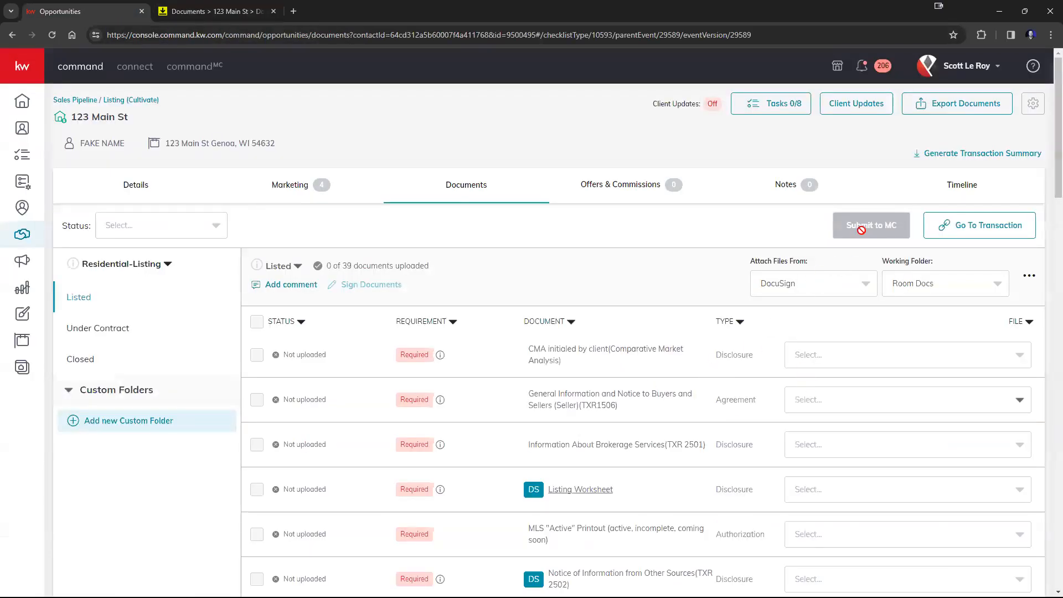